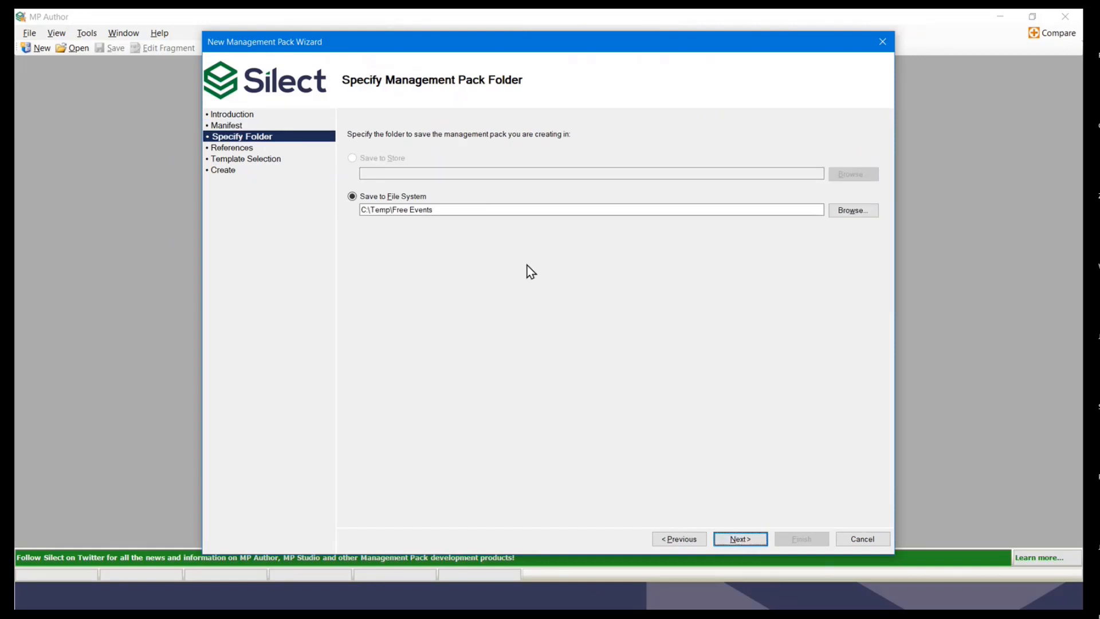
Step: Compare the 2019, 2016 and SNMP options, then settle on Windows Operations Manager 2022 references
{"action": "left_click", "coordinate": [742, 539]}
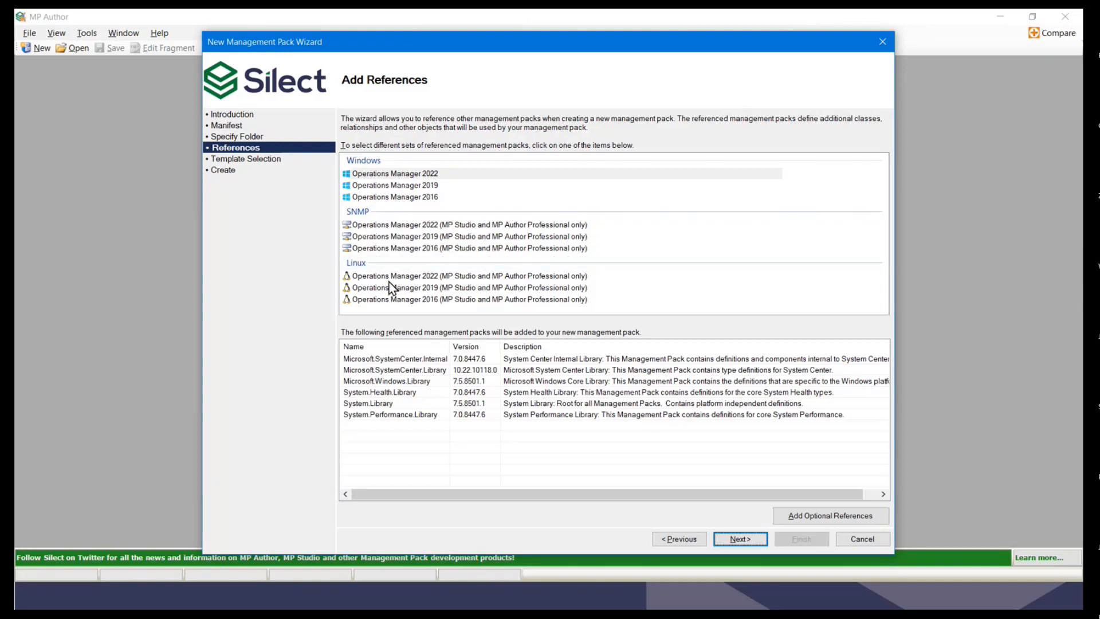
{"action": "left_click", "coordinate": [398, 175]}
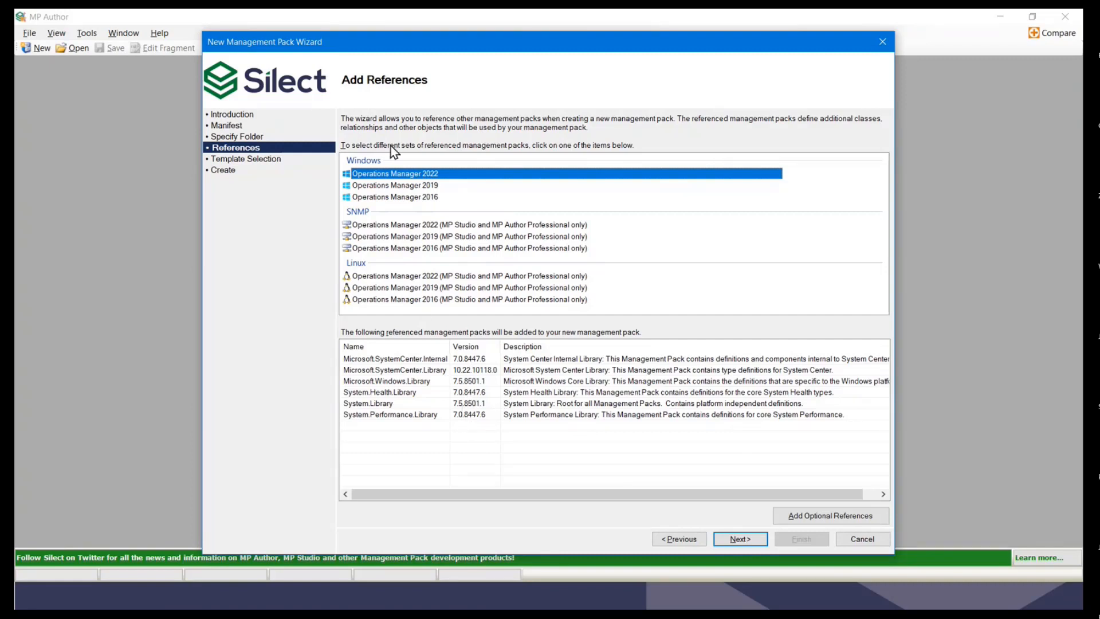
{"action": "left_click", "coordinate": [381, 186]}
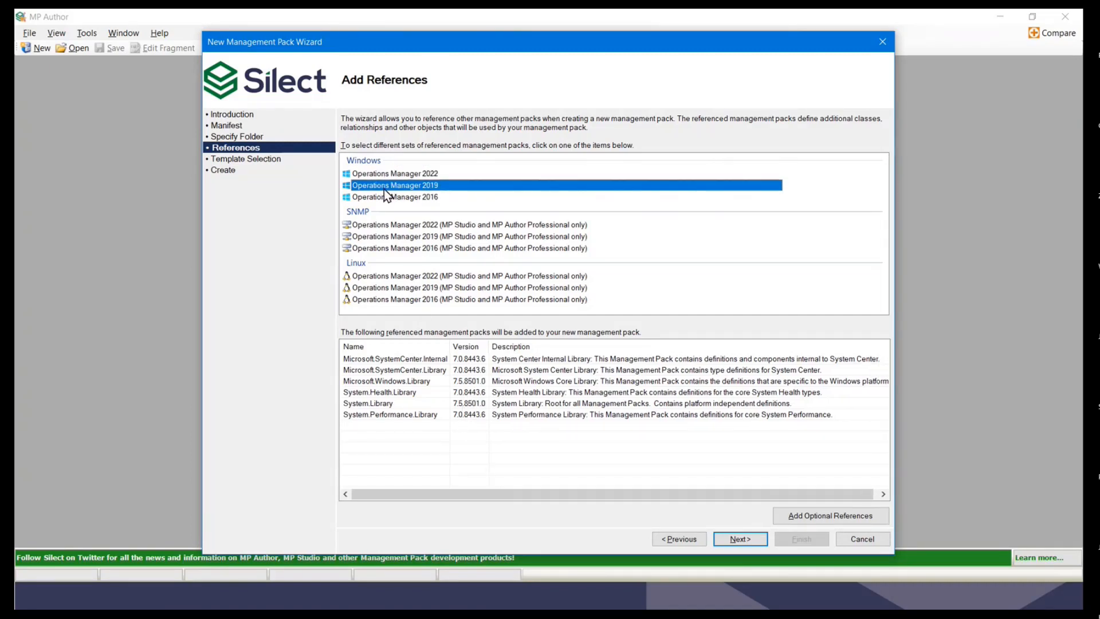
{"action": "left_click", "coordinate": [383, 197]}
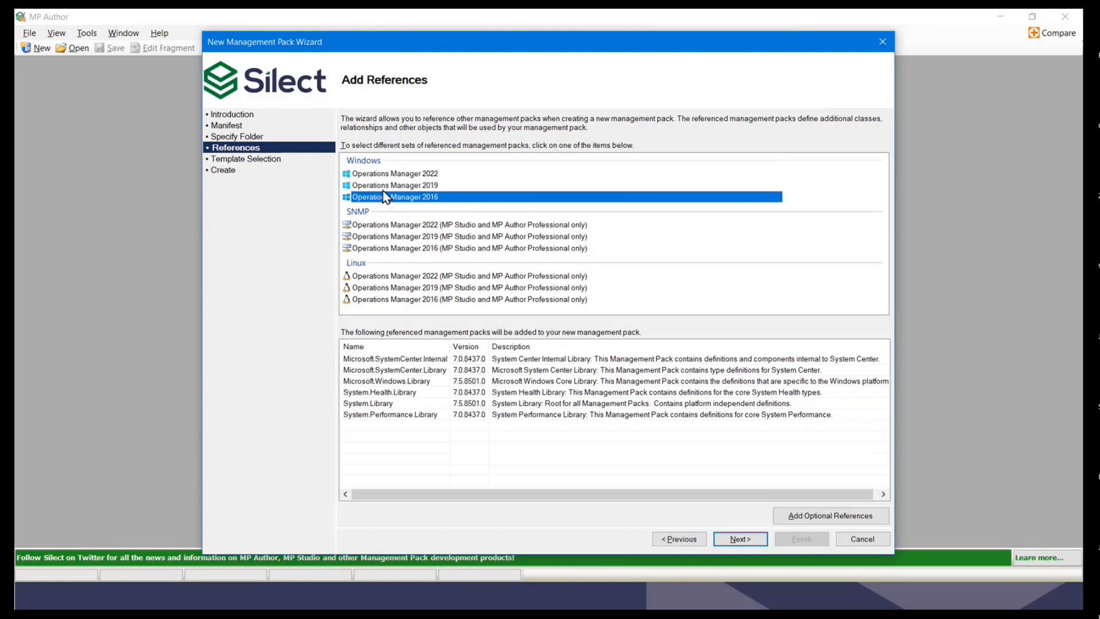
{"action": "left_click", "coordinate": [382, 174]}
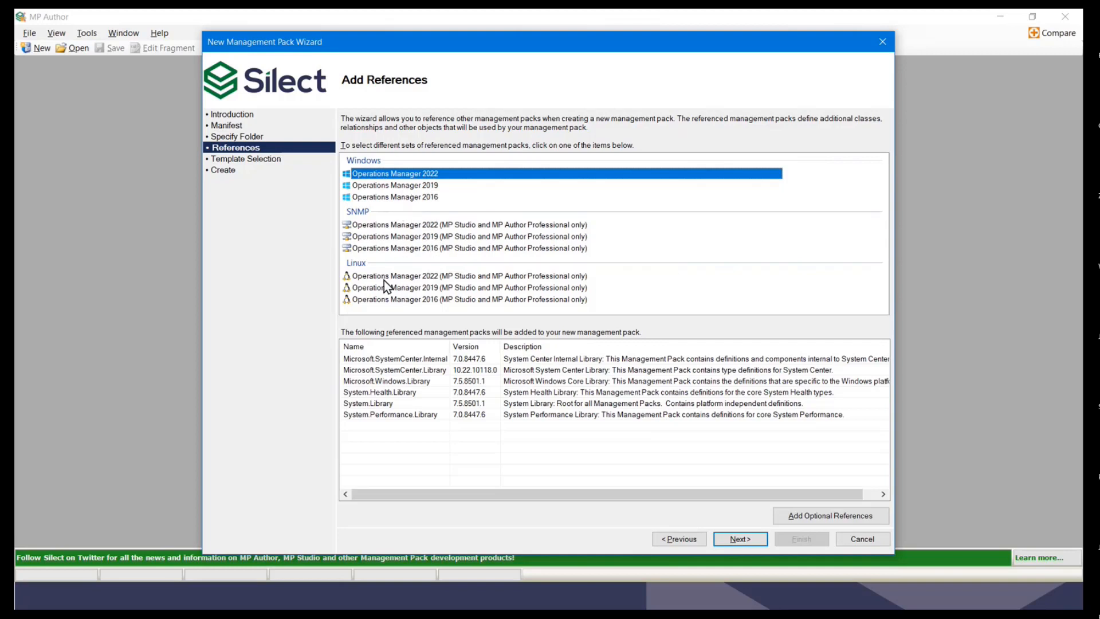
{"action": "left_click", "coordinate": [394, 235]}
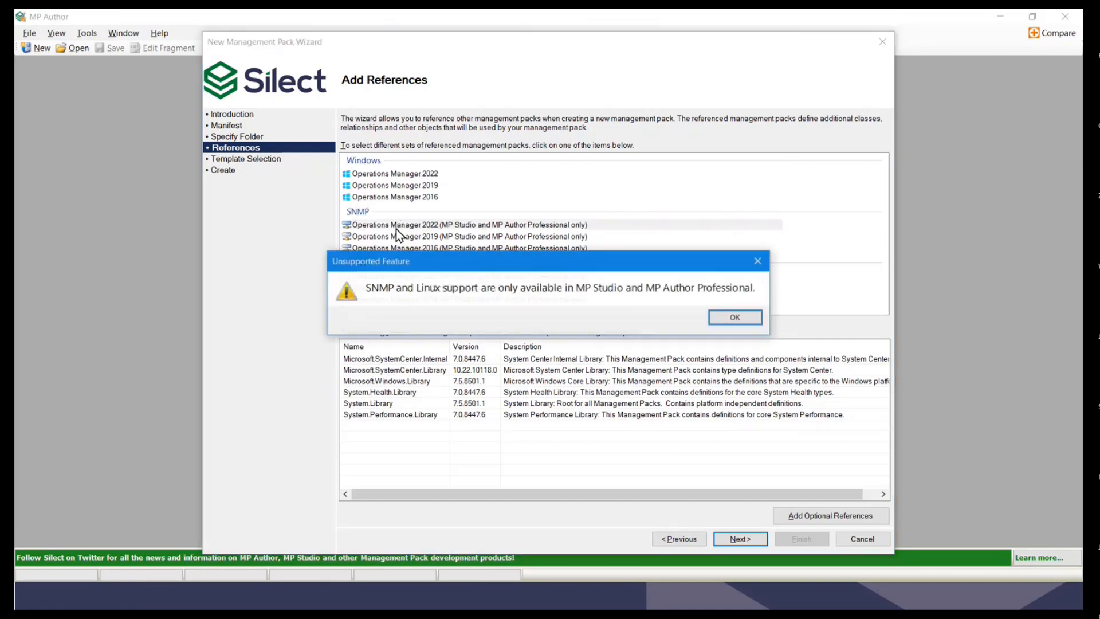
{"action": "left_click", "coordinate": [725, 319]}
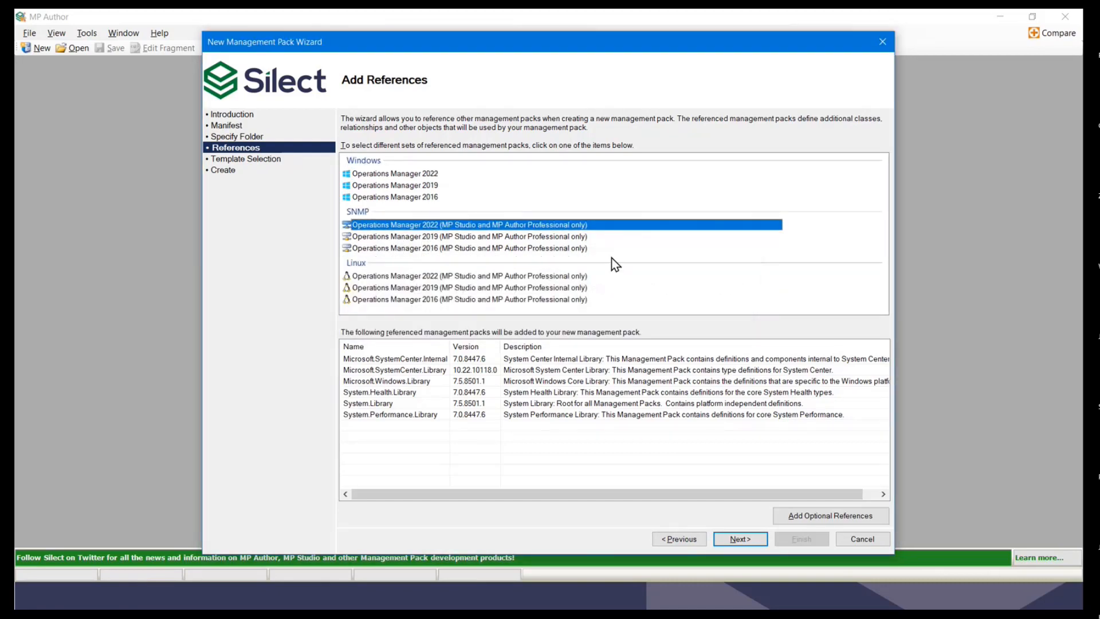
{"action": "left_click", "coordinate": [377, 173]}
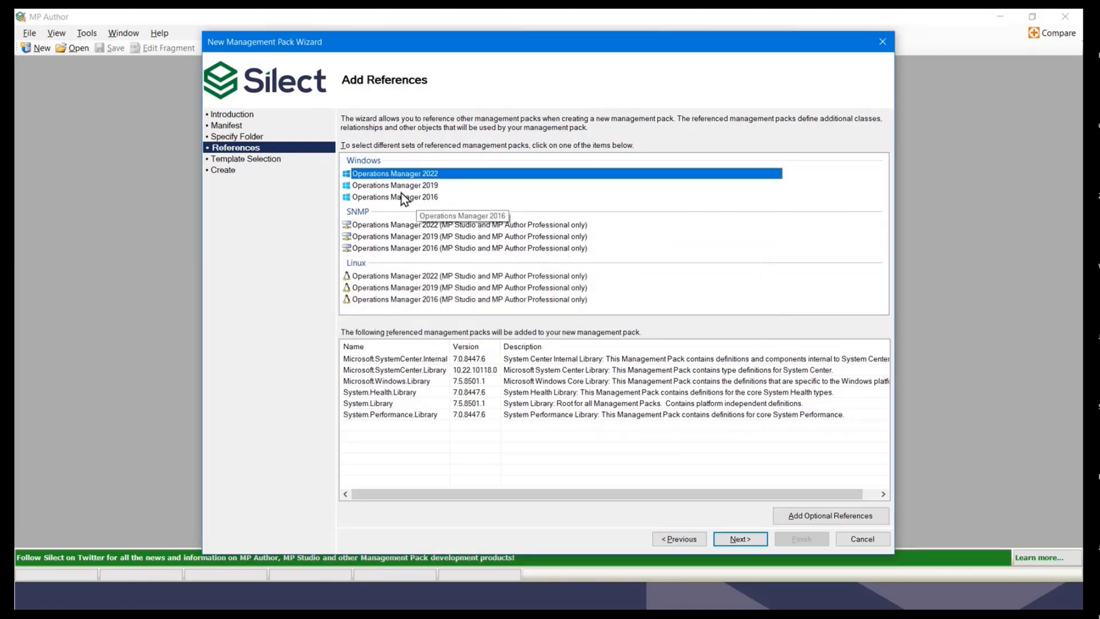
{"action": "left_click", "coordinate": [743, 539]}
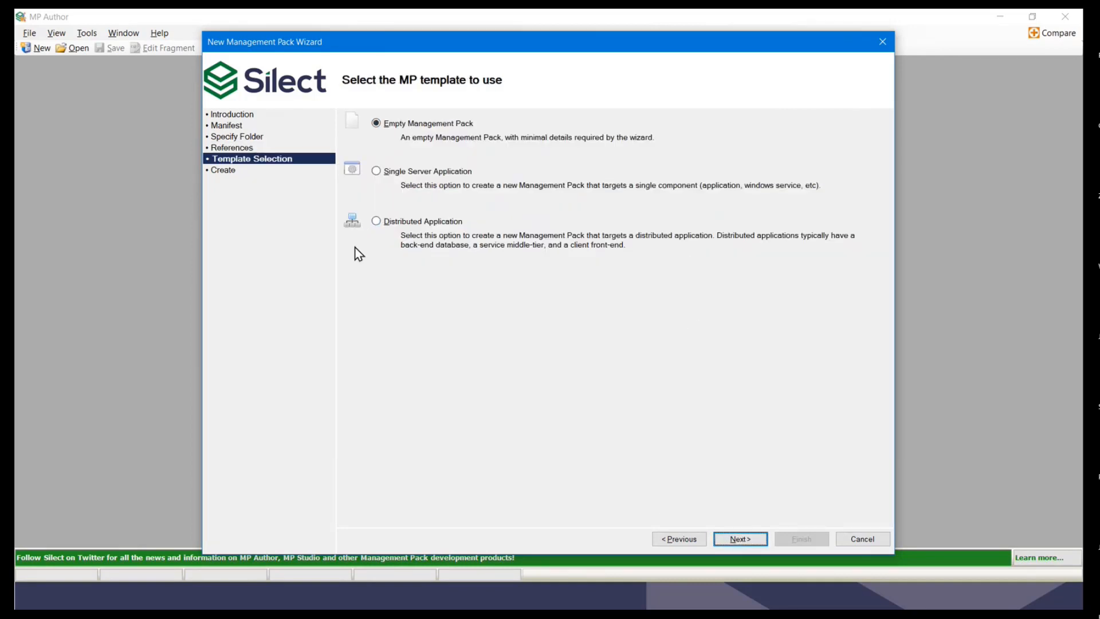
Step: Keep the Empty Management Pack template and finish creating V11.Demo
{"action": "left_click", "coordinate": [737, 545]}
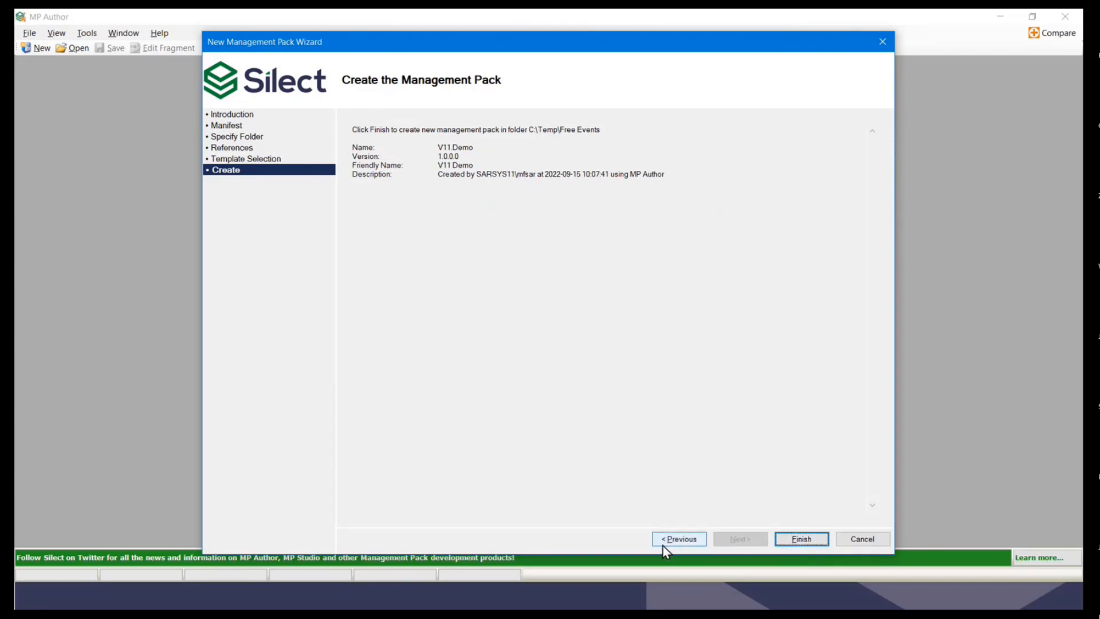
{"action": "left_click", "coordinate": [806, 541]}
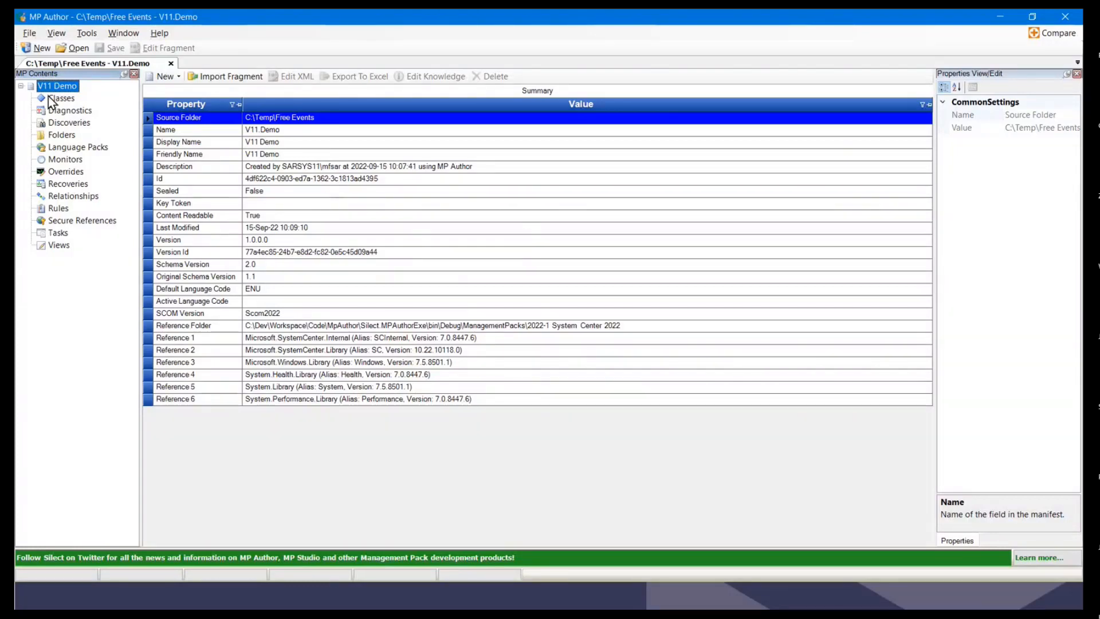
Step: Browse Language Packs and Classes, then start a new Windows Service Monitor from Monitors
{"action": "left_click", "coordinate": [72, 148]}
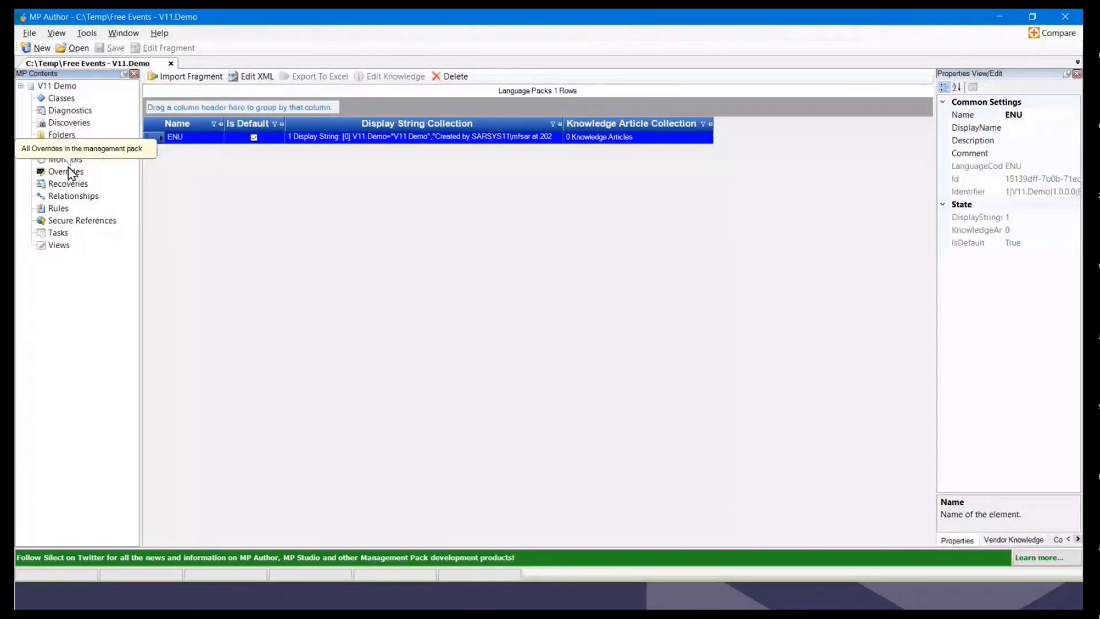
{"action": "left_click", "coordinate": [61, 98]}
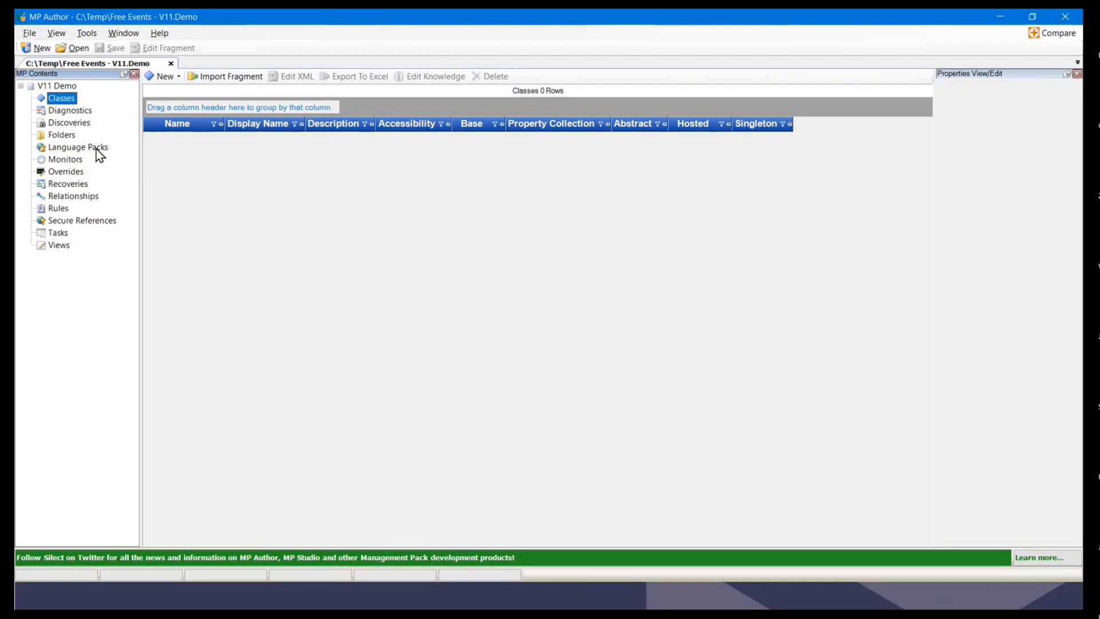
{"action": "left_click", "coordinate": [62, 161]}
{"action": "right_click", "coordinate": [63, 165]}
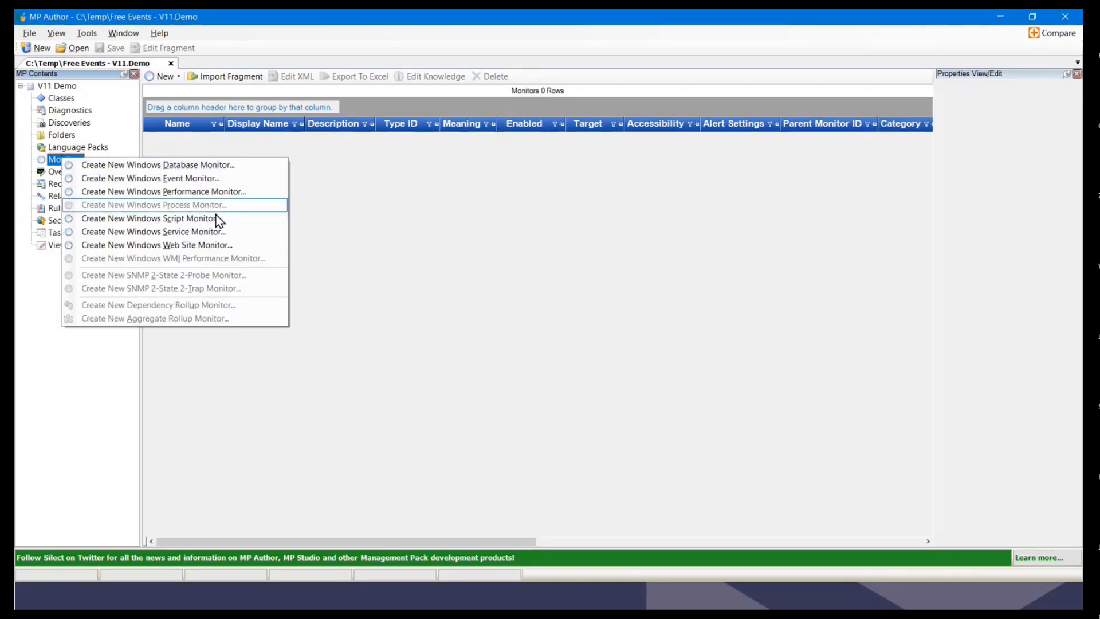
{"action": "left_click", "coordinate": [191, 236]}
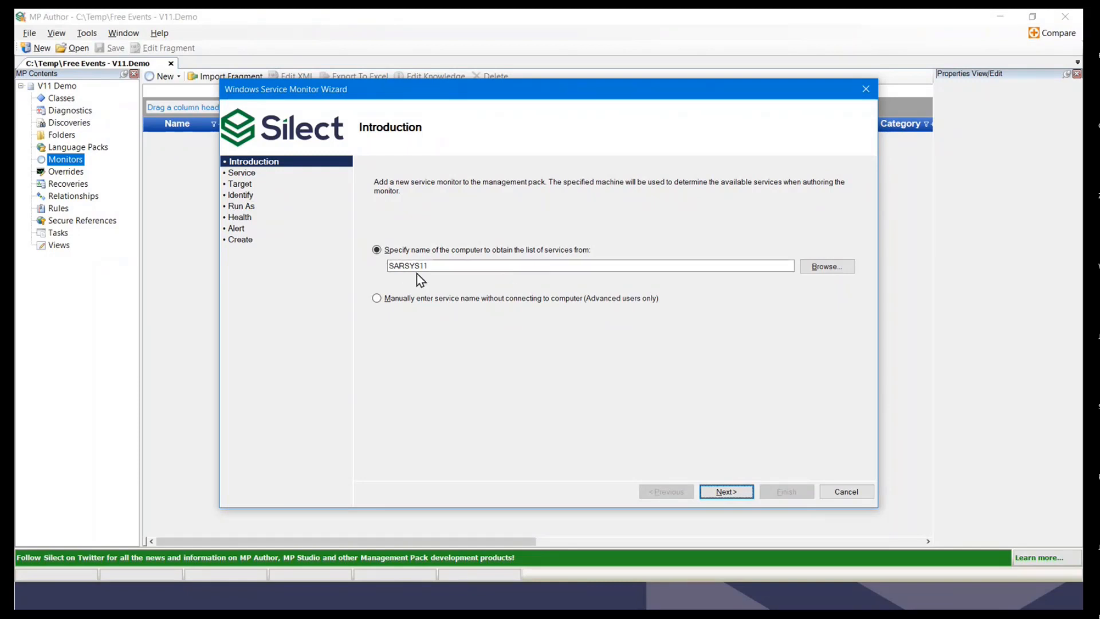
Step: Keep computer SARSYS11 and load its list of services
{"action": "double_click", "coordinate": [444, 267]}
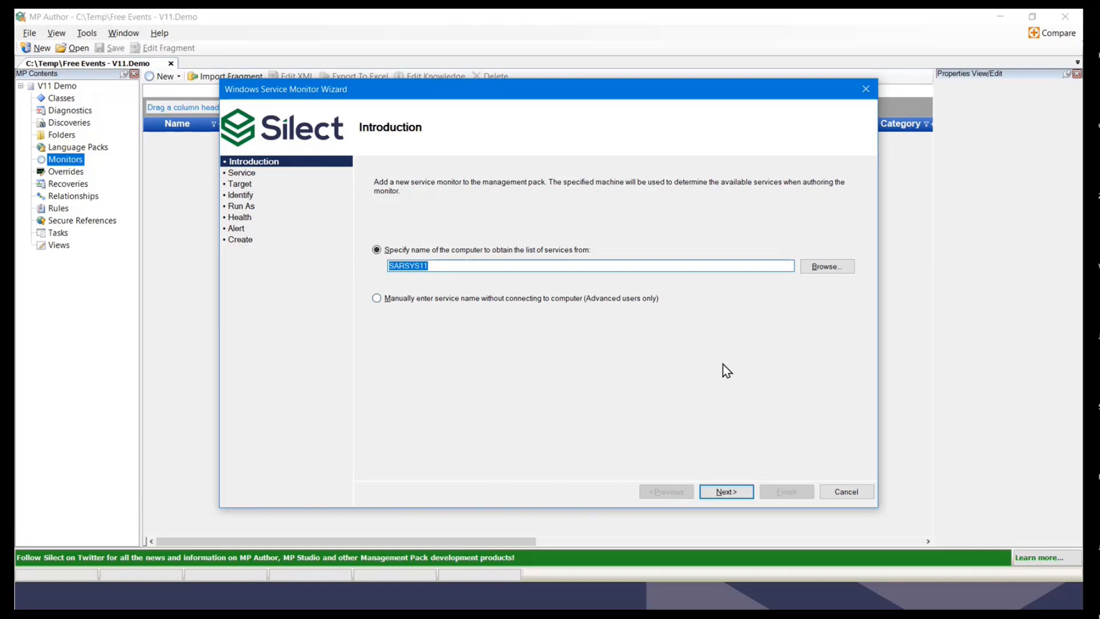
{"action": "left_click", "coordinate": [739, 492]}
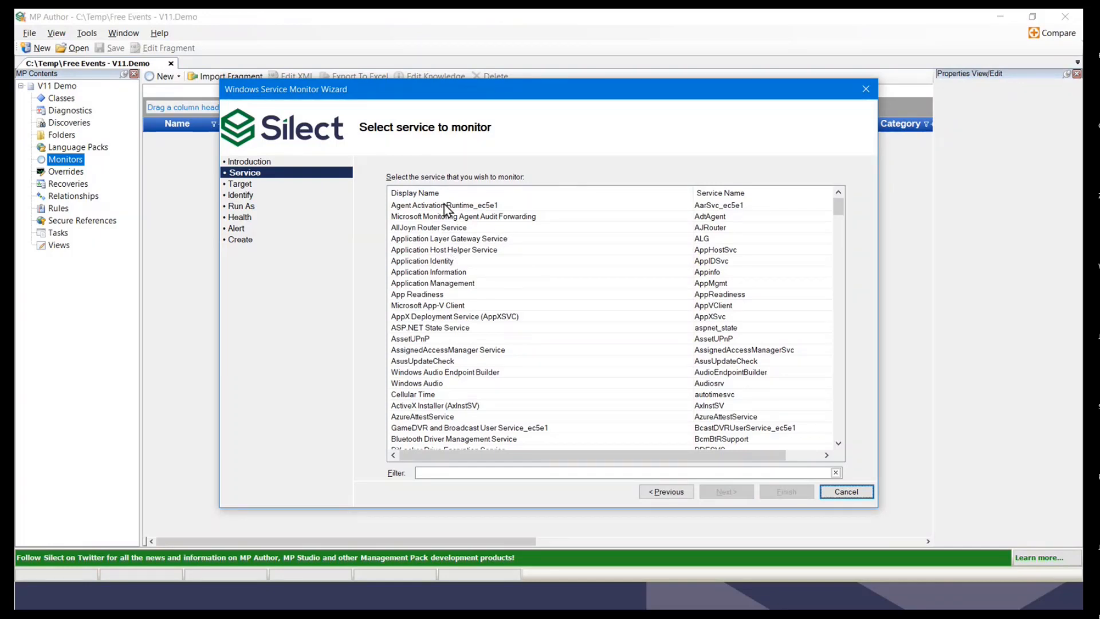
Step: Try an 'Audio' filter, clear it, and select Microsoft Office Click-to-Run Service (ClickToRunSvc)
{"action": "scroll", "coordinate": [504, 258], "scroll_direction": "down", "scroll_amount": 5}
{"action": "scroll", "coordinate": [520, 281], "scroll_direction": "down", "scroll_amount": 3}
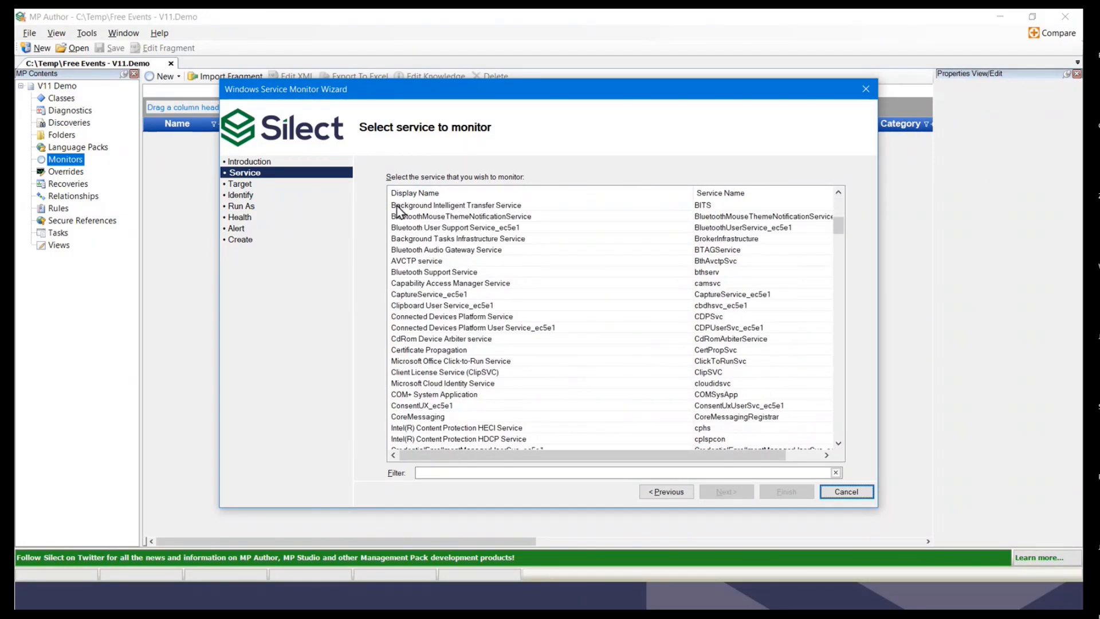
{"action": "scroll", "coordinate": [710, 298], "scroll_direction": "down", "scroll_amount": 3}
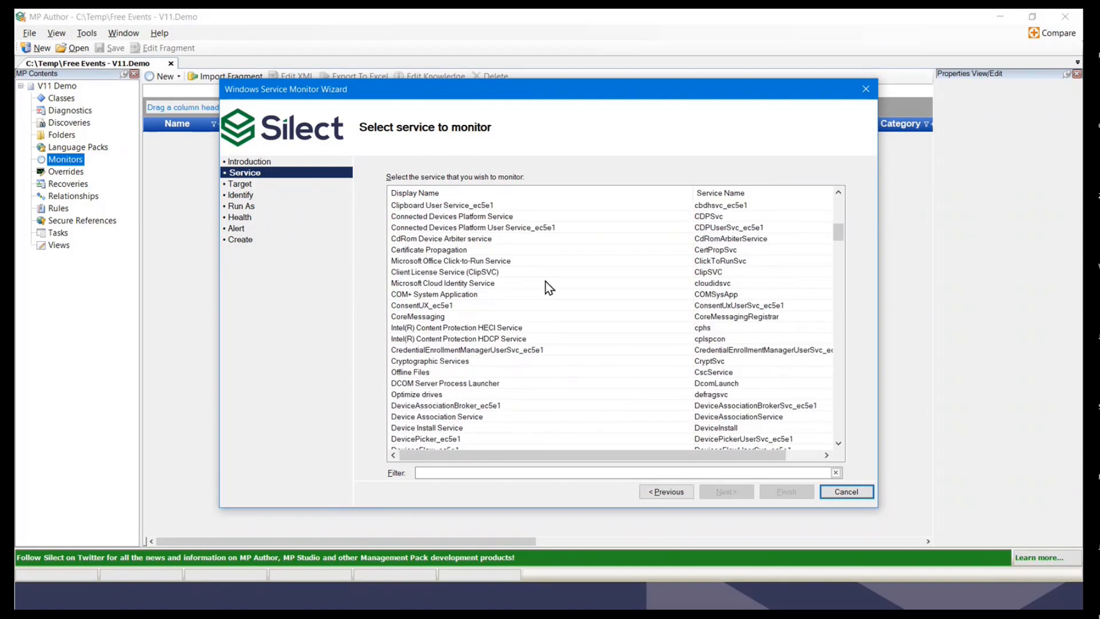
{"action": "left_click", "coordinate": [467, 473]}
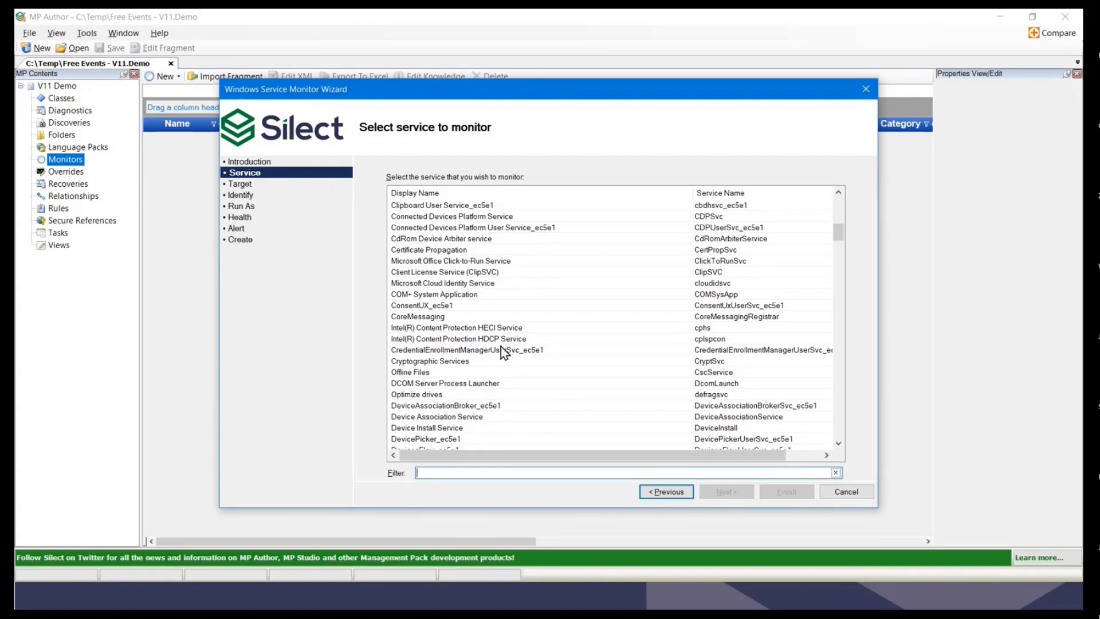
{"action": "type", "text": "Audio"}
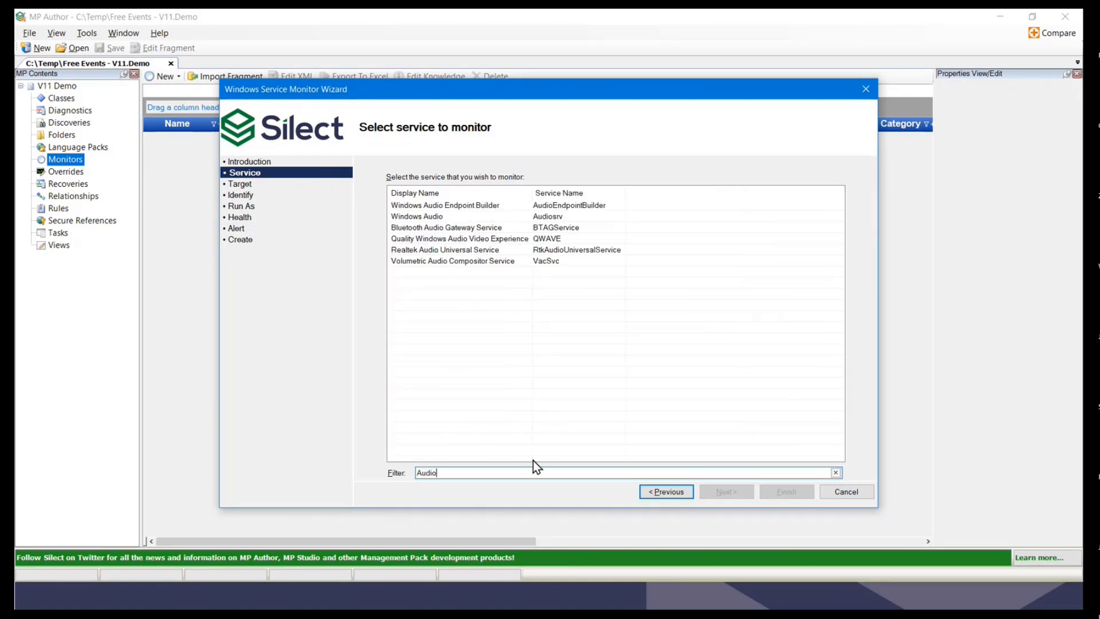
{"action": "left_click", "coordinate": [837, 473]}
{"action": "scroll", "coordinate": [586, 329], "scroll_direction": "down", "scroll_amount": 5}
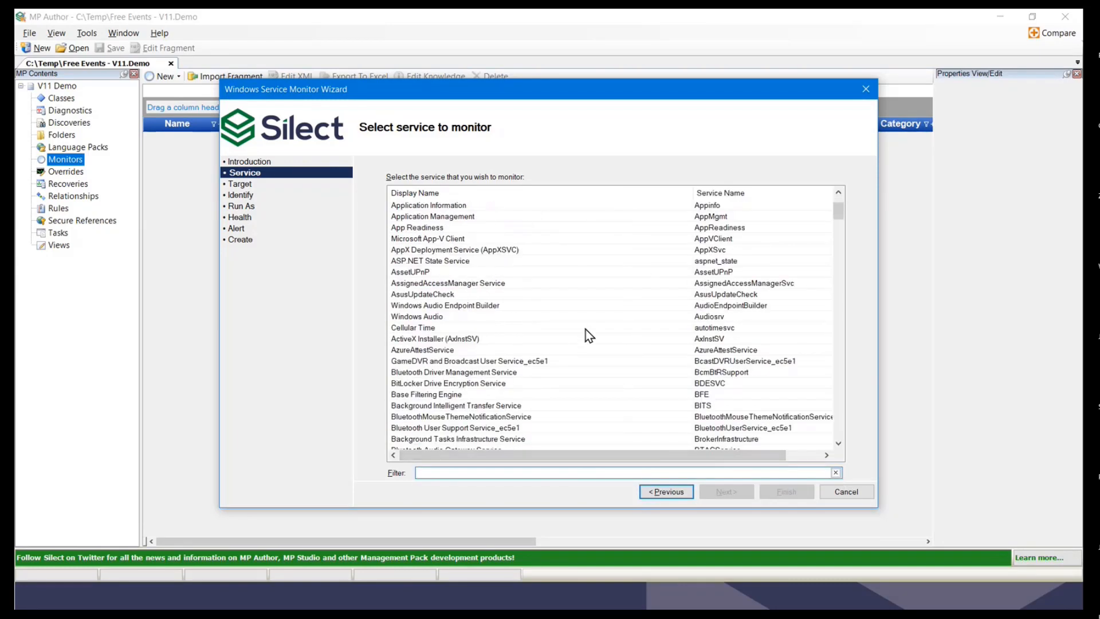
{"action": "scroll", "coordinate": [505, 404], "scroll_direction": "down", "scroll_amount": 2}
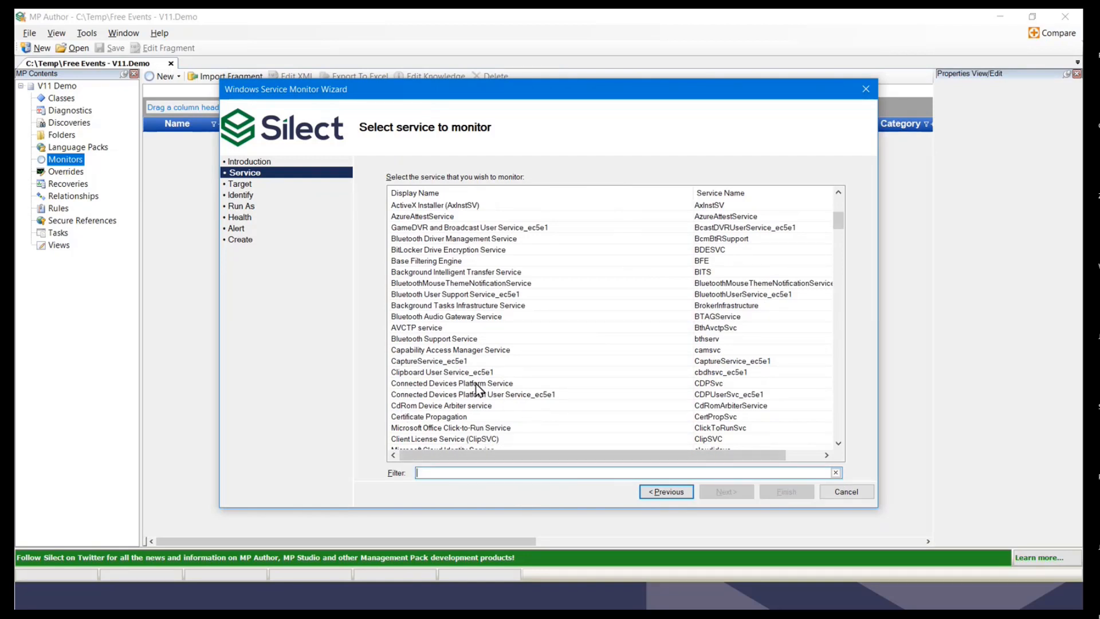
{"action": "left_click", "coordinate": [460, 427]}
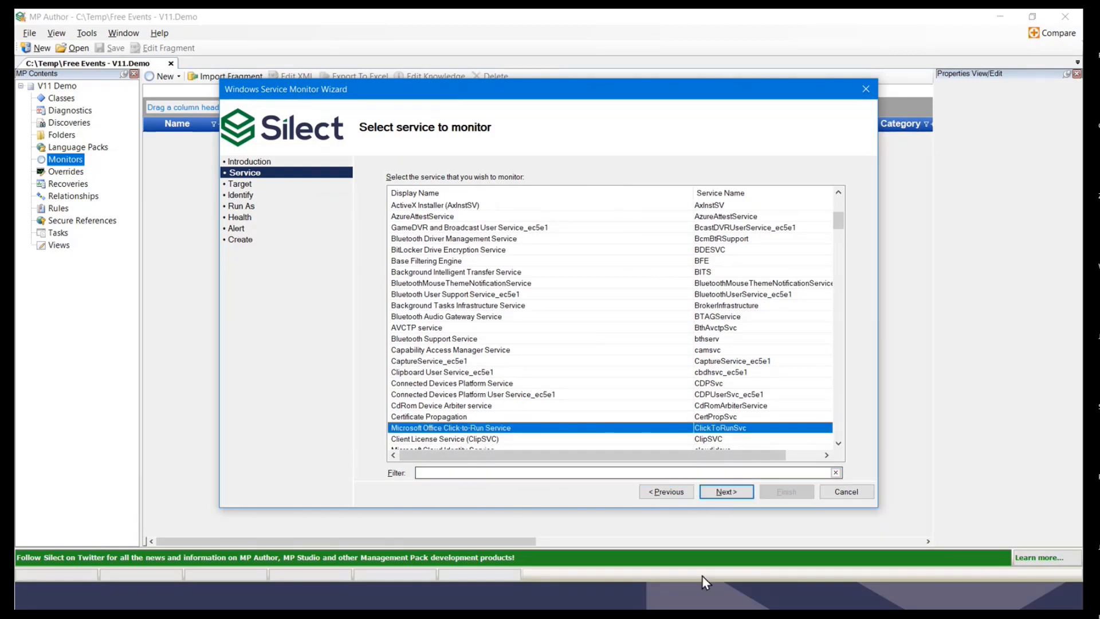
{"action": "left_click", "coordinate": [723, 491]}
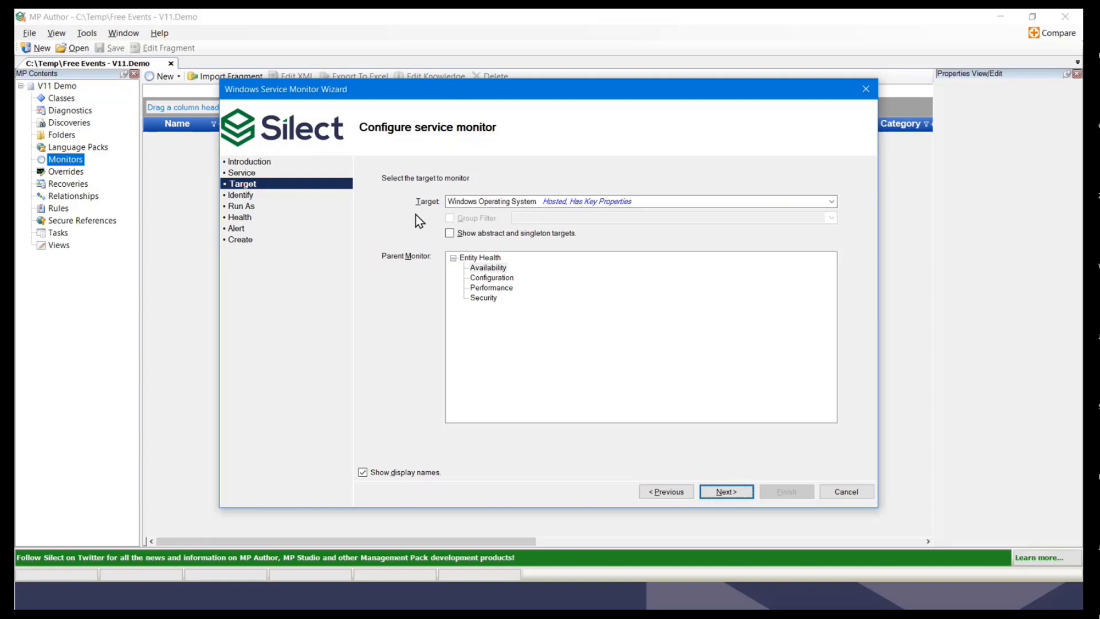
Step: Keep Windows Operating System as target with Availability under Entity Health as parent
{"action": "left_click", "coordinate": [487, 269]}
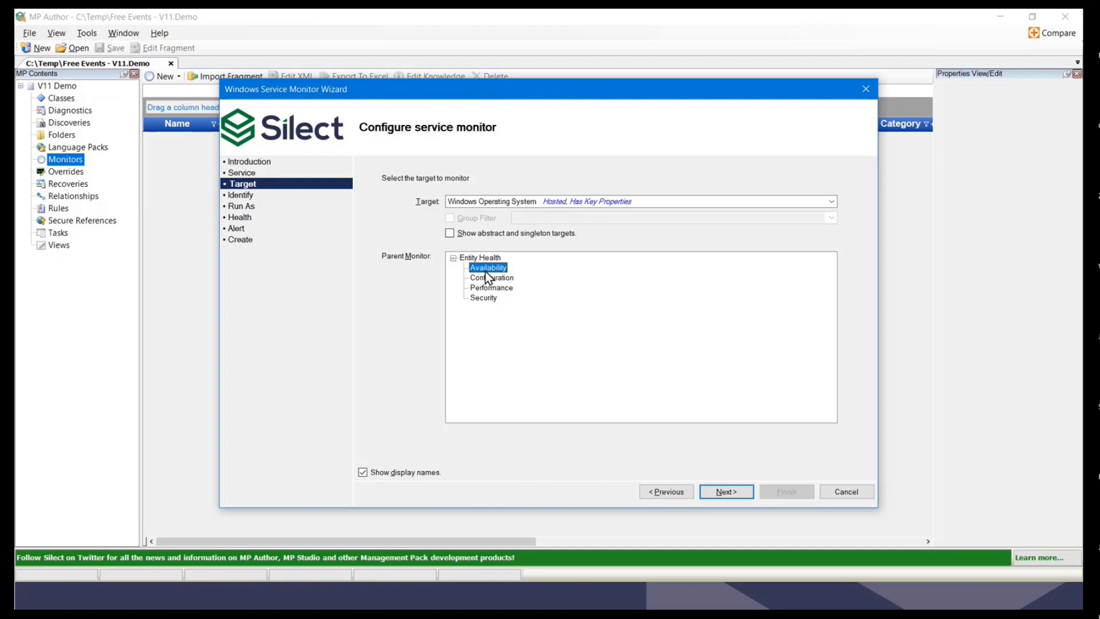
{"action": "left_click", "coordinate": [717, 493]}
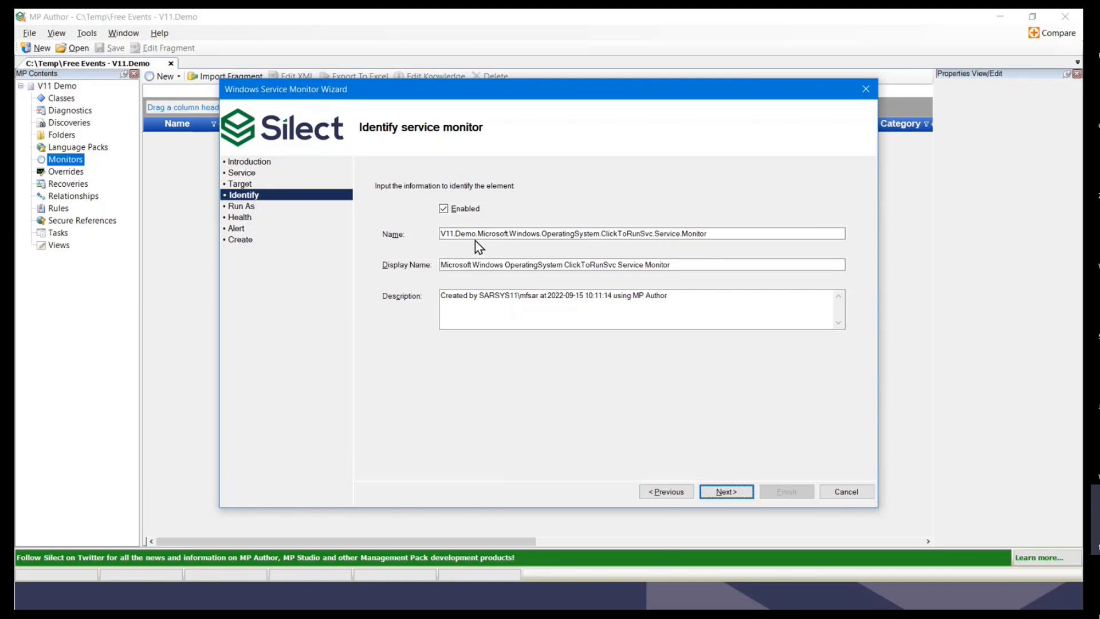
Step: Keep the generated V11.Demo...ClickToRunSvc.Service.Monitor name and its display name
{"action": "left_click_drag", "start_coordinate": [462, 234], "coordinate": [725, 239]}
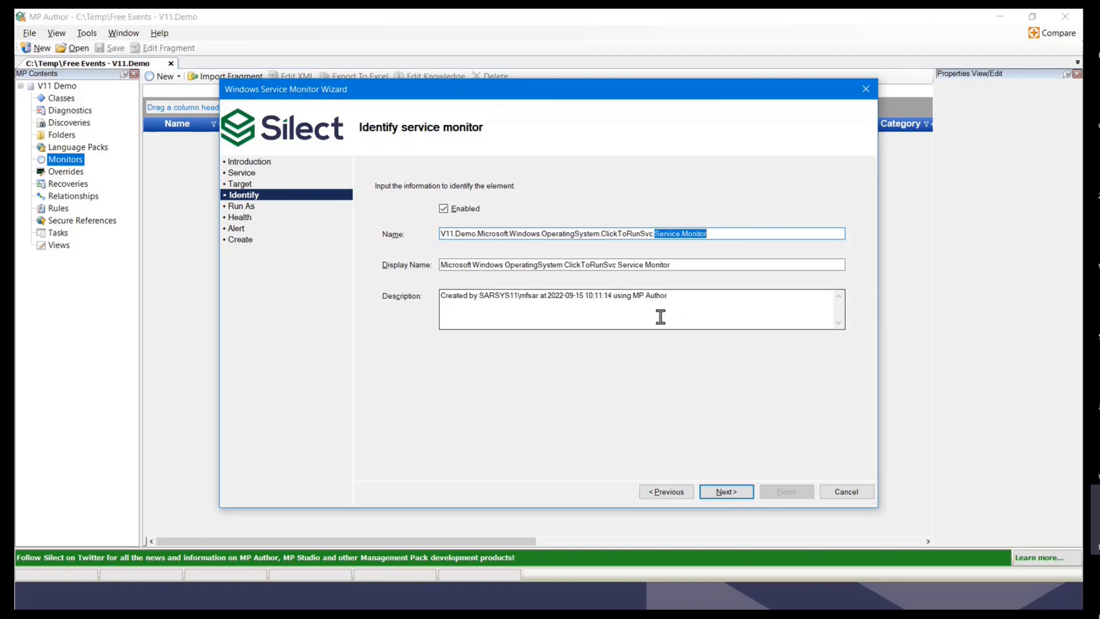
{"action": "left_click", "coordinate": [725, 492]}
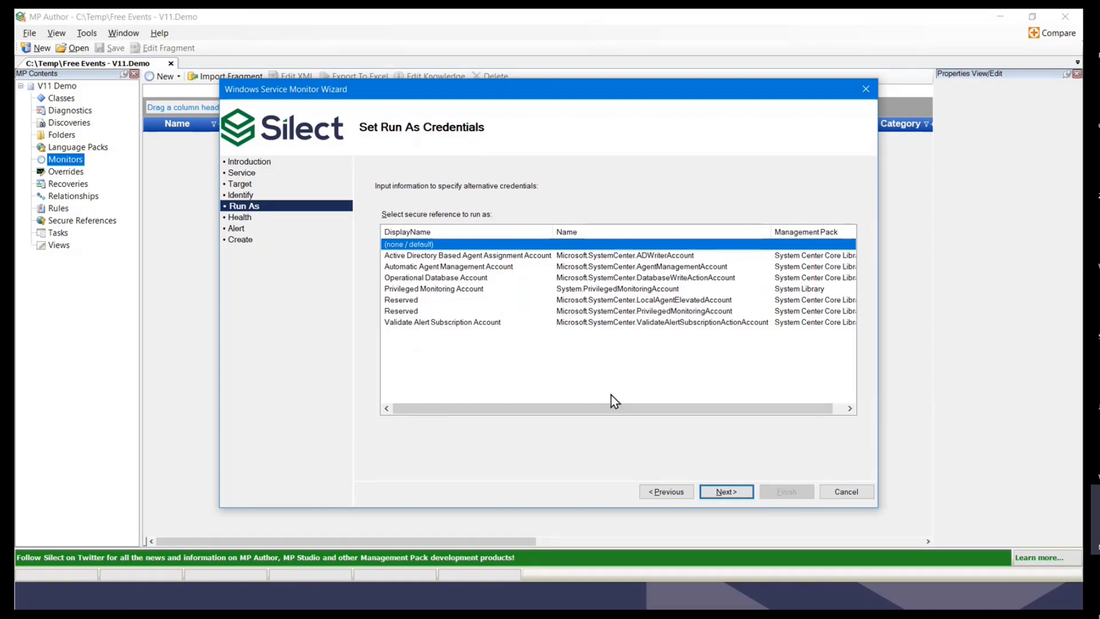
Step: Keep default Run As credentials and health states: Running Healthy, NotRunning Warning
{"action": "left_click", "coordinate": [721, 493]}
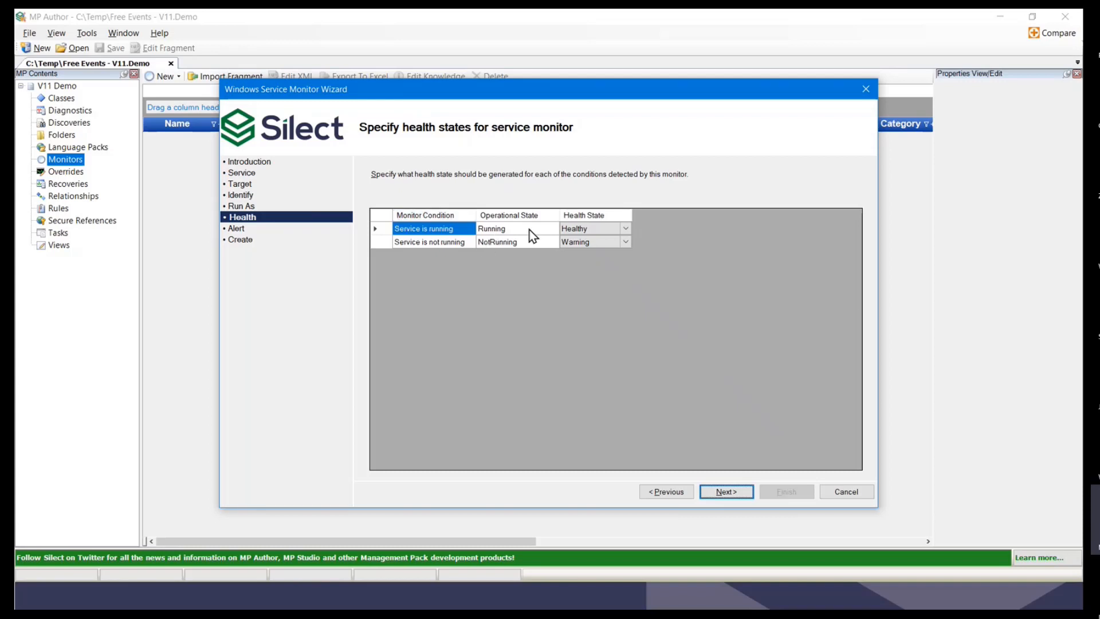
{"action": "left_click", "coordinate": [623, 230]}
{"action": "left_click", "coordinate": [726, 492]}
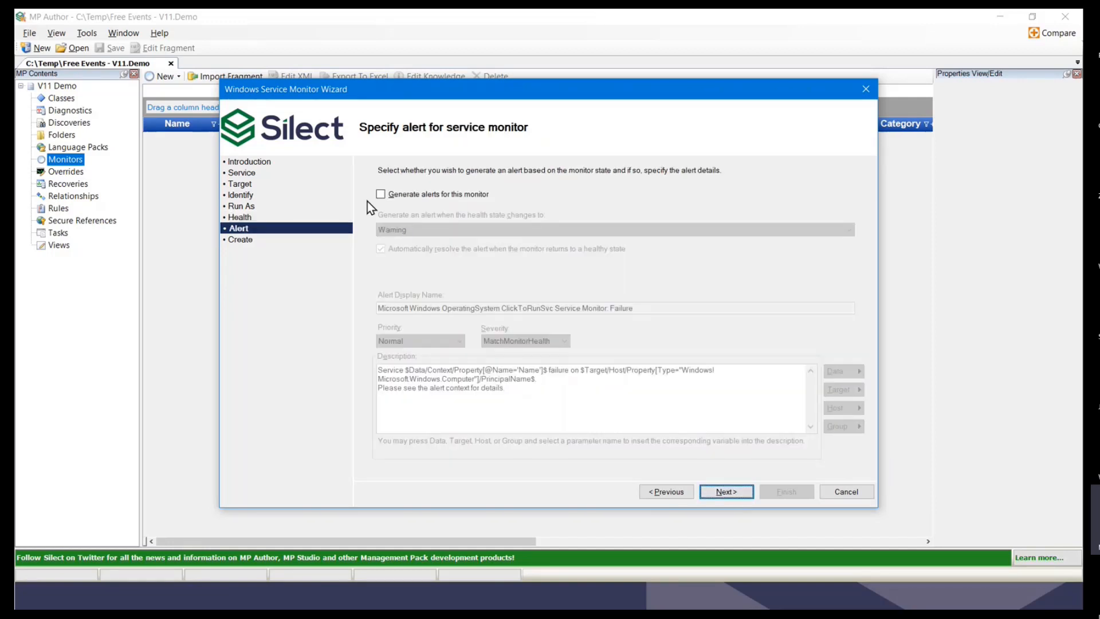
Step: Enable alerts and review the 'ClickToRunSvc Service Monitor: Failure' name and description
{"action": "left_click", "coordinate": [381, 194]}
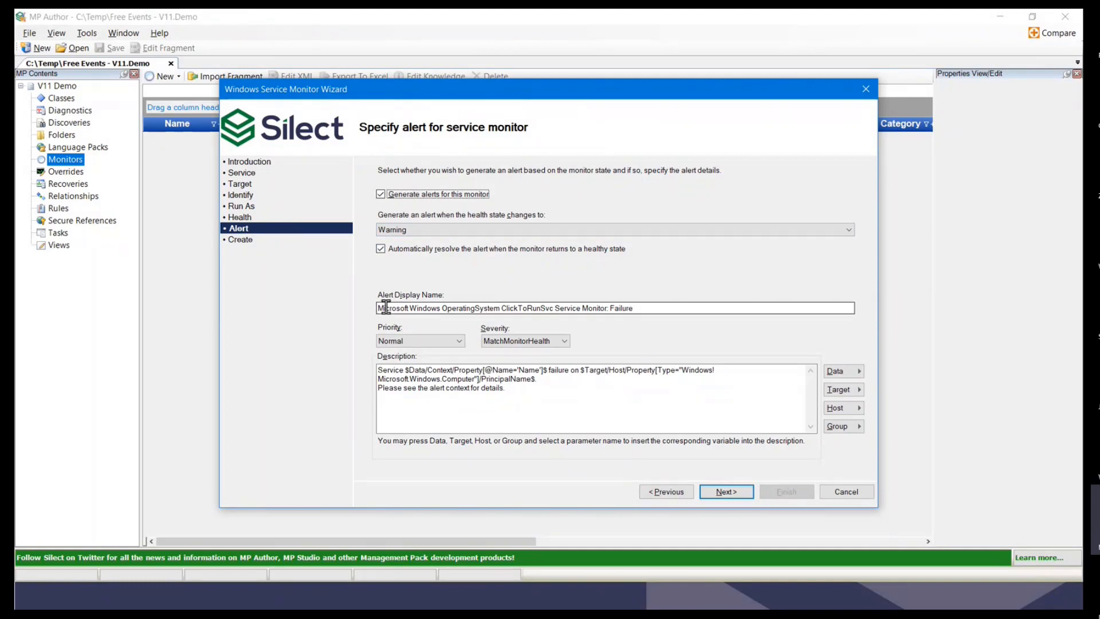
{"action": "left_click_drag", "start_coordinate": [653, 311], "coordinate": [360, 311]}
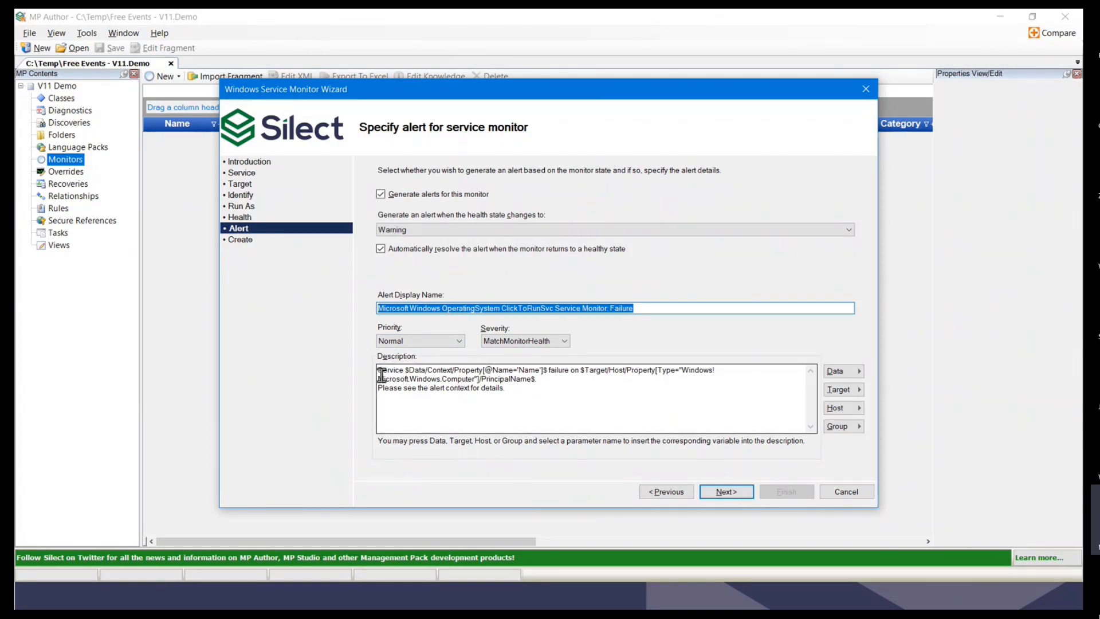
{"action": "left_click_drag", "start_coordinate": [382, 370], "coordinate": [538, 381]}
{"action": "left_click", "coordinate": [405, 371]}
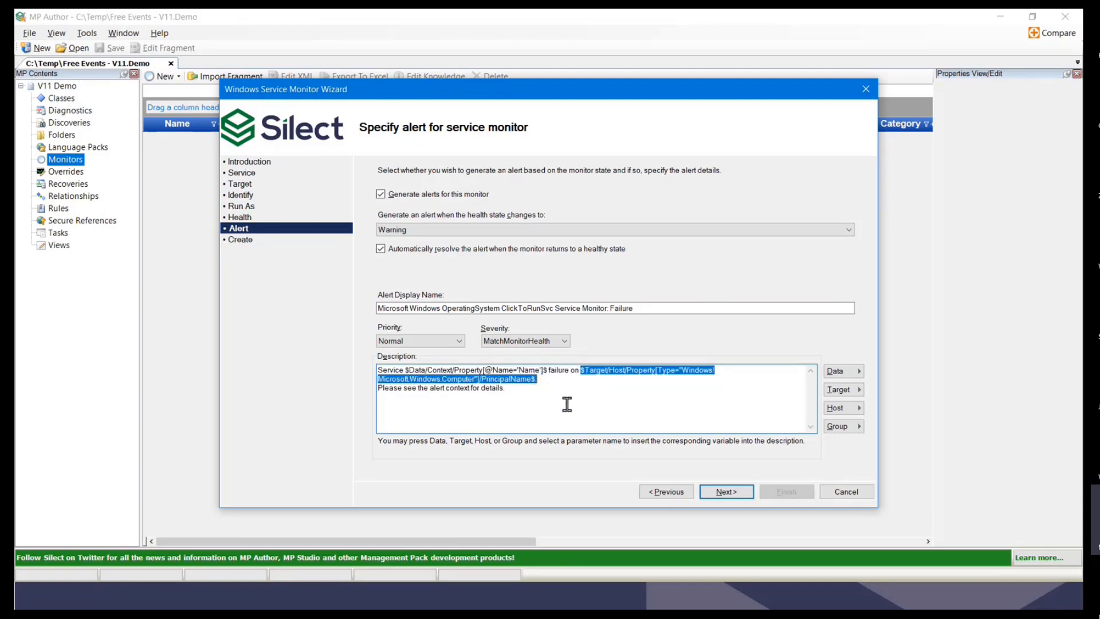
{"action": "left_click", "coordinate": [526, 393]}
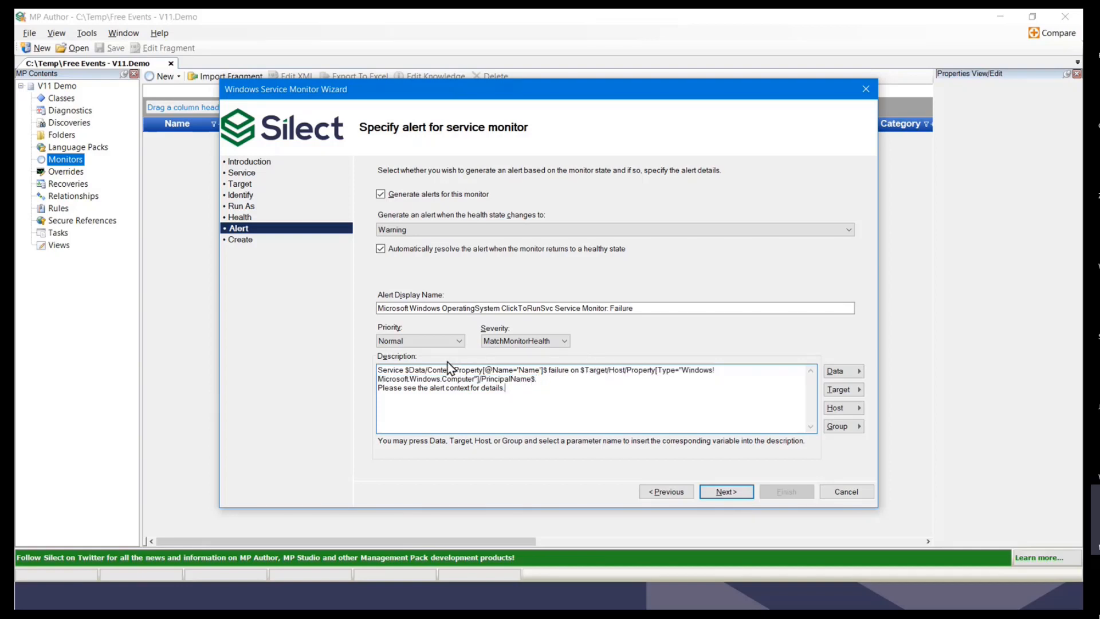
Step: Browse the Data, Target, Host and Management Group parameter lists for the description
{"action": "left_click", "coordinate": [858, 371]}
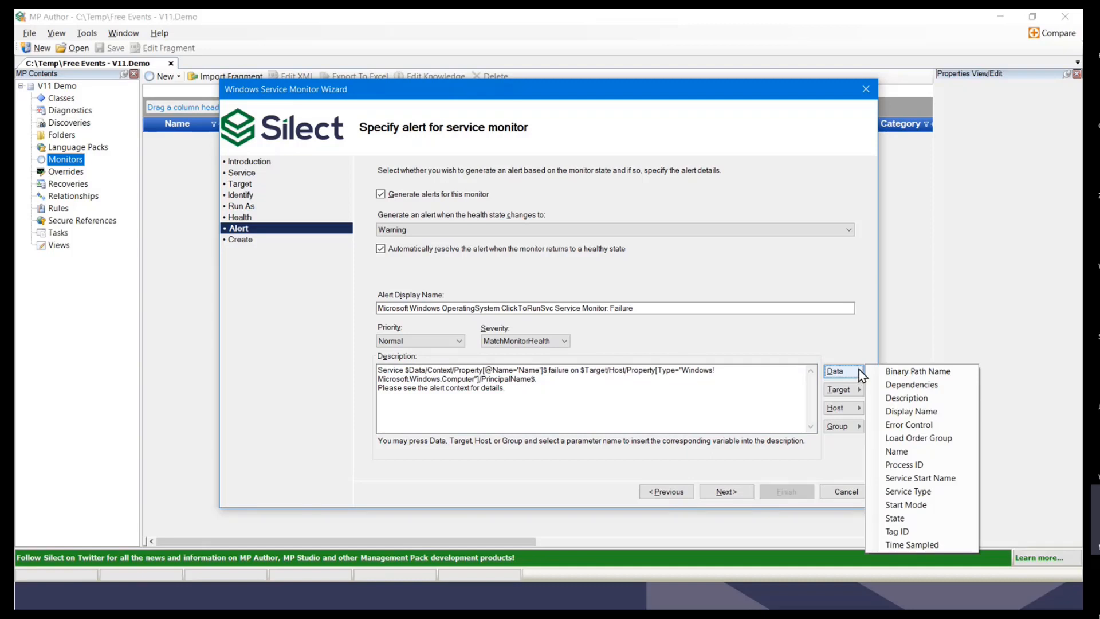
{"action": "left_click", "coordinate": [855, 369]}
{"action": "left_click", "coordinate": [855, 369]}
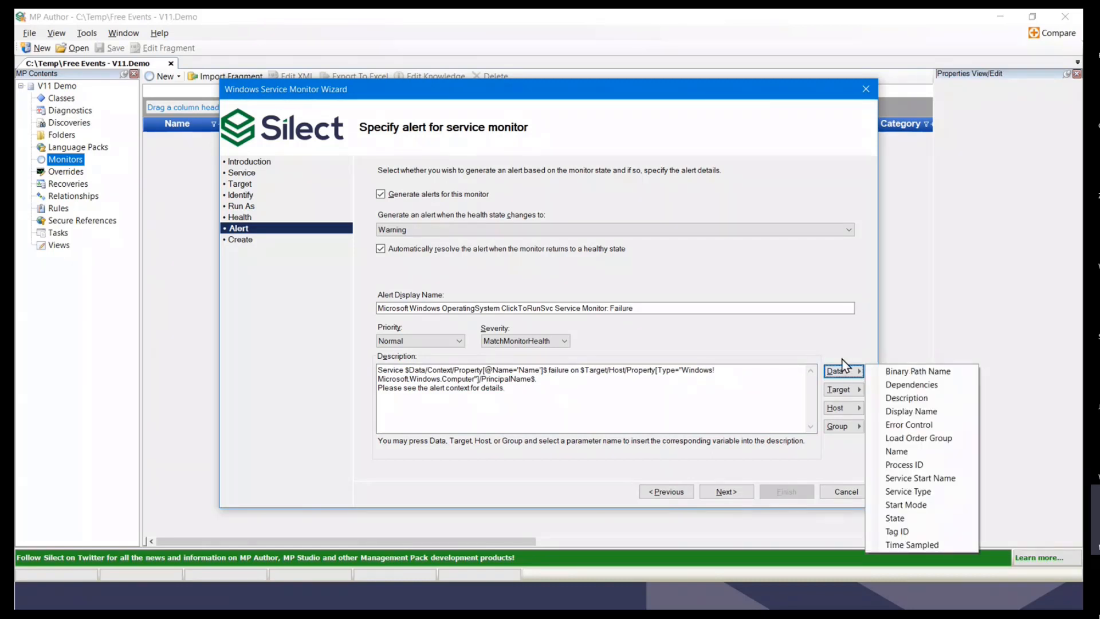
{"action": "left_click", "coordinate": [846, 388]}
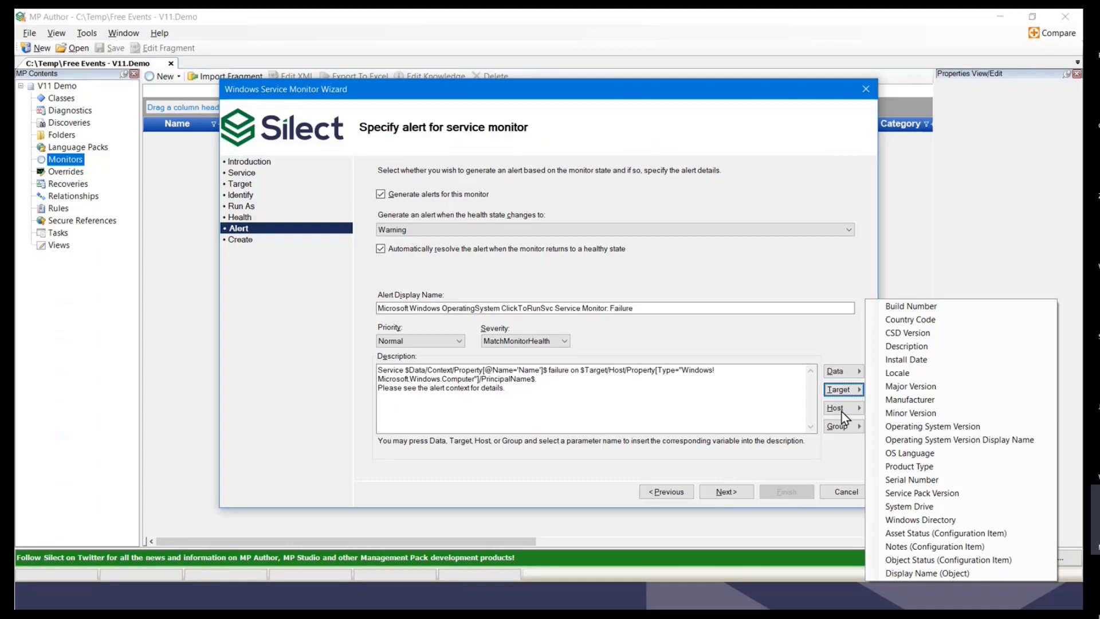
{"action": "left_click", "coordinate": [844, 409]}
{"action": "left_click", "coordinate": [843, 409]}
{"action": "left_click", "coordinate": [835, 427]}
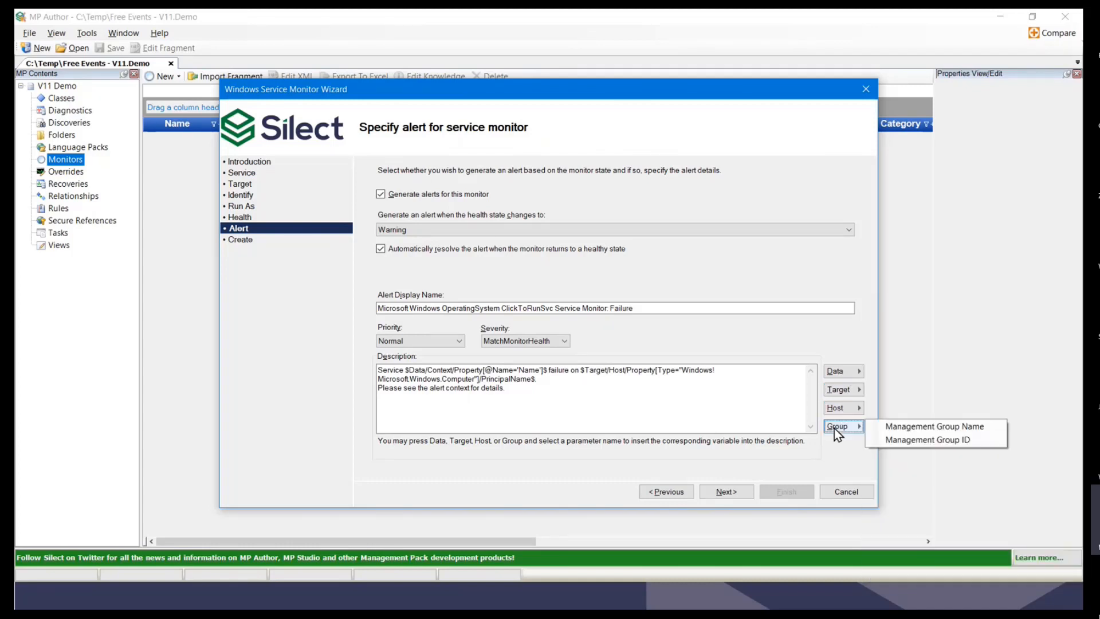
{"action": "left_click", "coordinate": [742, 467]}
Step: Confirm the summary, finish the ClickToRunSvc monitor wizard, and save V11.Demo
{"action": "left_click", "coordinate": [724, 493]}
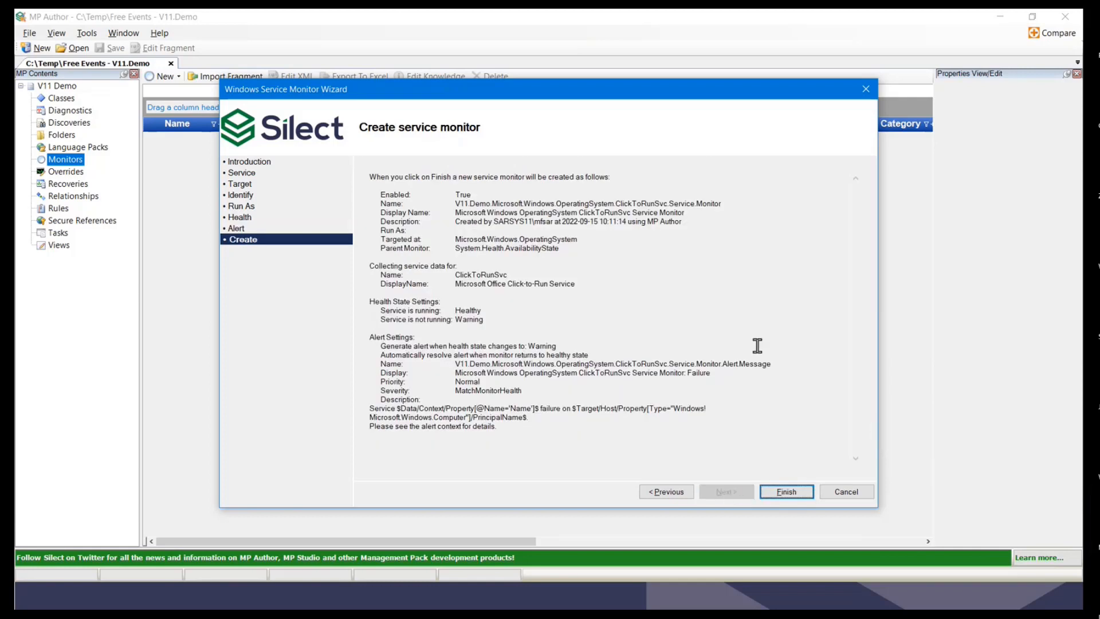
{"action": "left_click", "coordinate": [784, 494]}
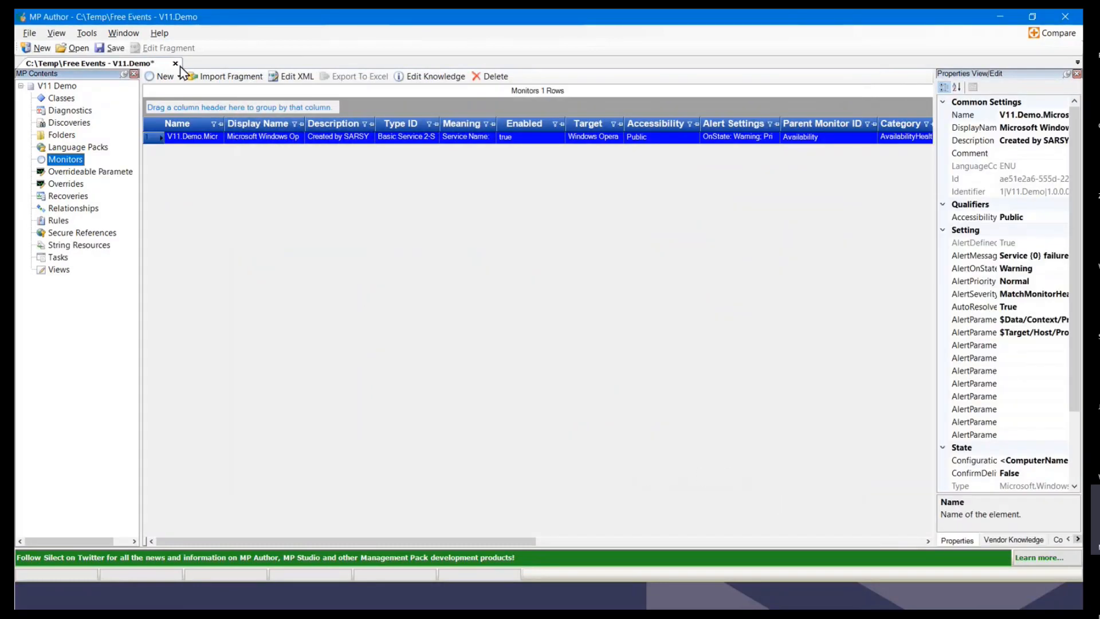
{"action": "left_click", "coordinate": [125, 49]}
Step: Close MP Author, exit the PowerPoint slide show, and minimize the presentation to reveal File Explorer
{"action": "left_click", "coordinate": [1065, 21]}
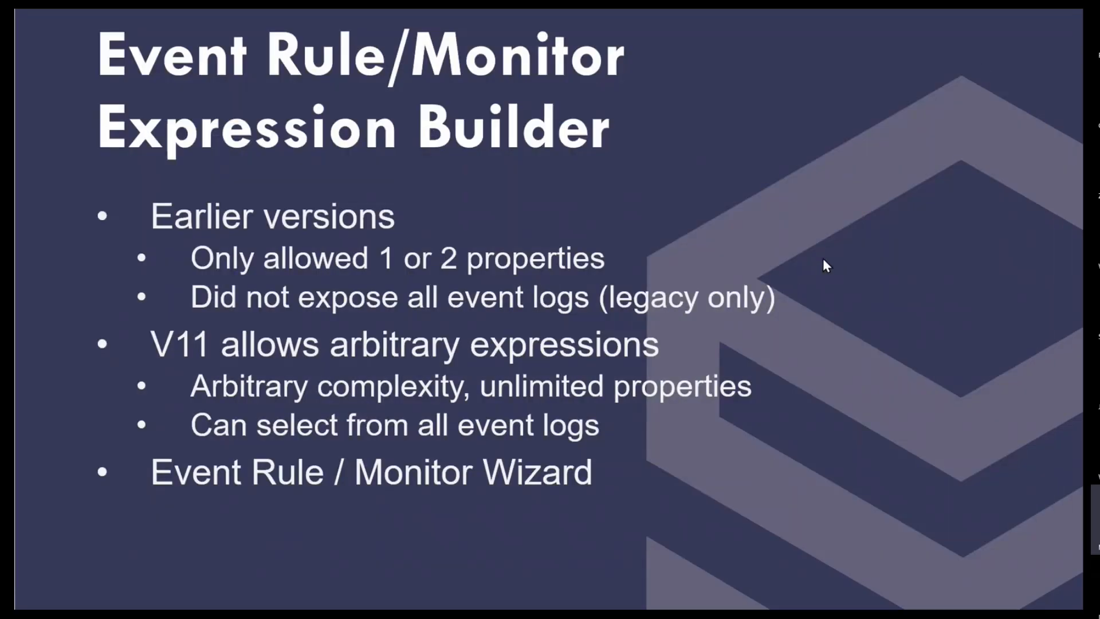
{"action": "key", "text": "Escape"}
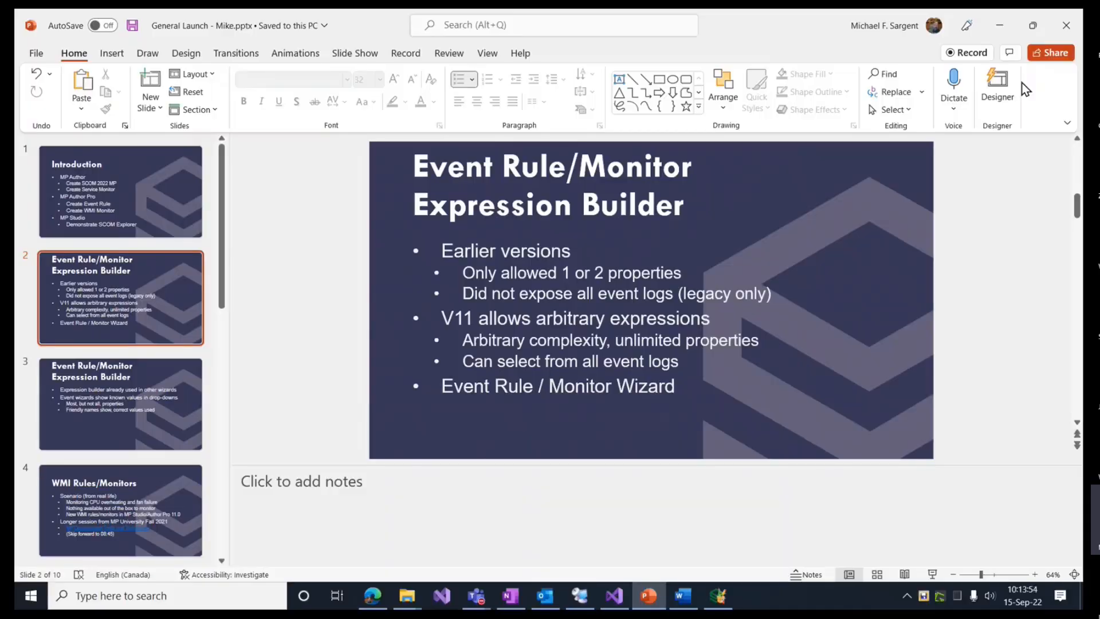
{"action": "left_click", "coordinate": [1002, 19]}
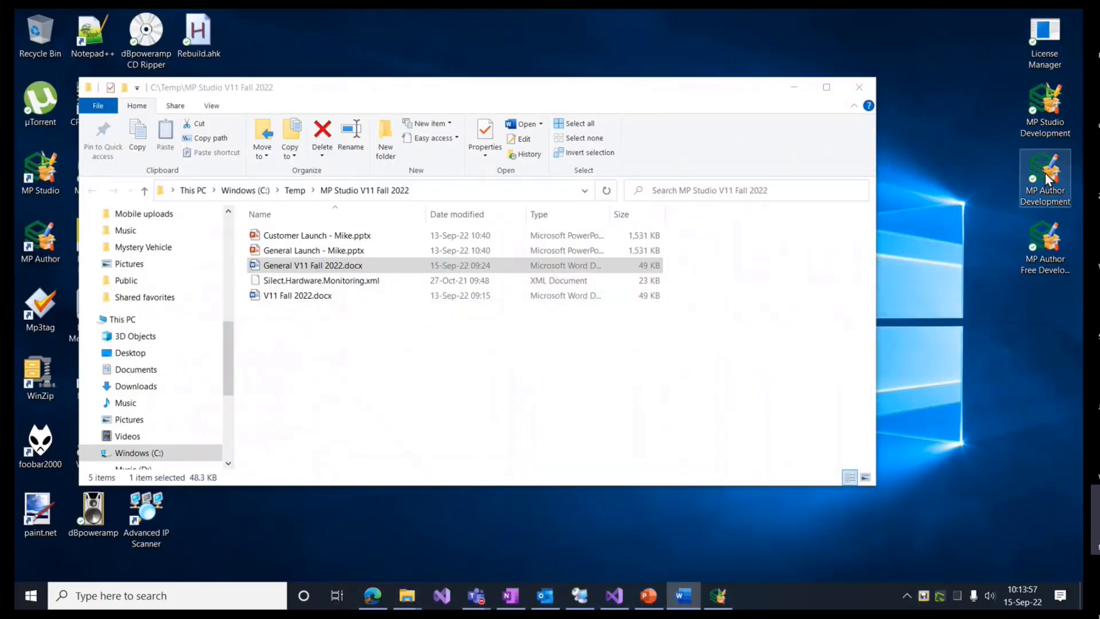
Step: Launch MP Author Professional and browse the Open dialog to the C:\Temp folder
{"action": "double_click", "coordinate": [1047, 178]}
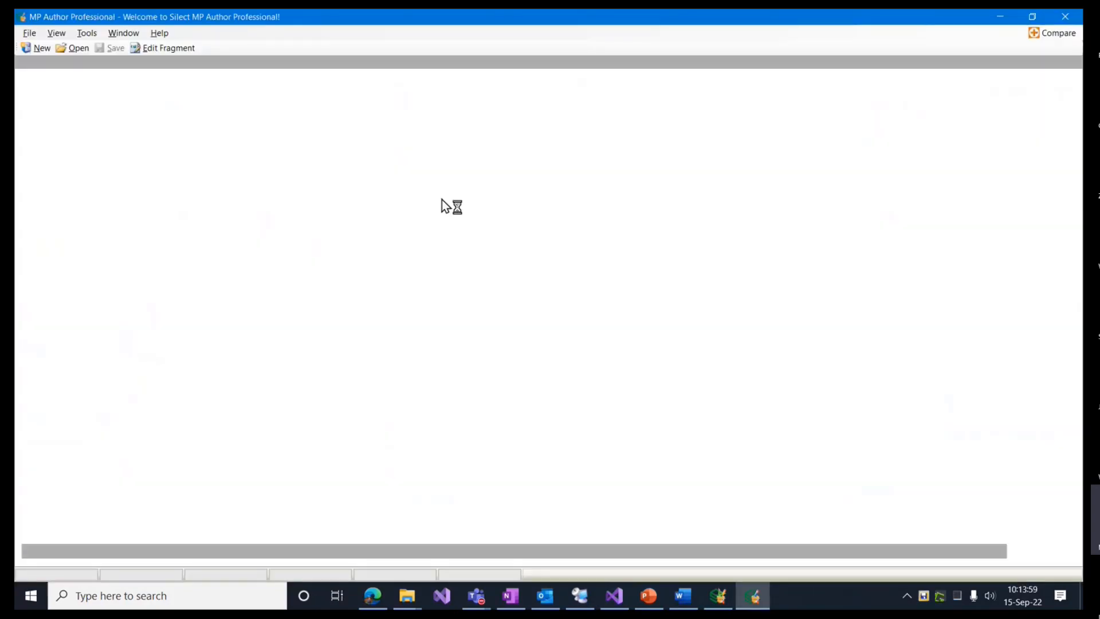
{"action": "left_click", "coordinate": [78, 51]}
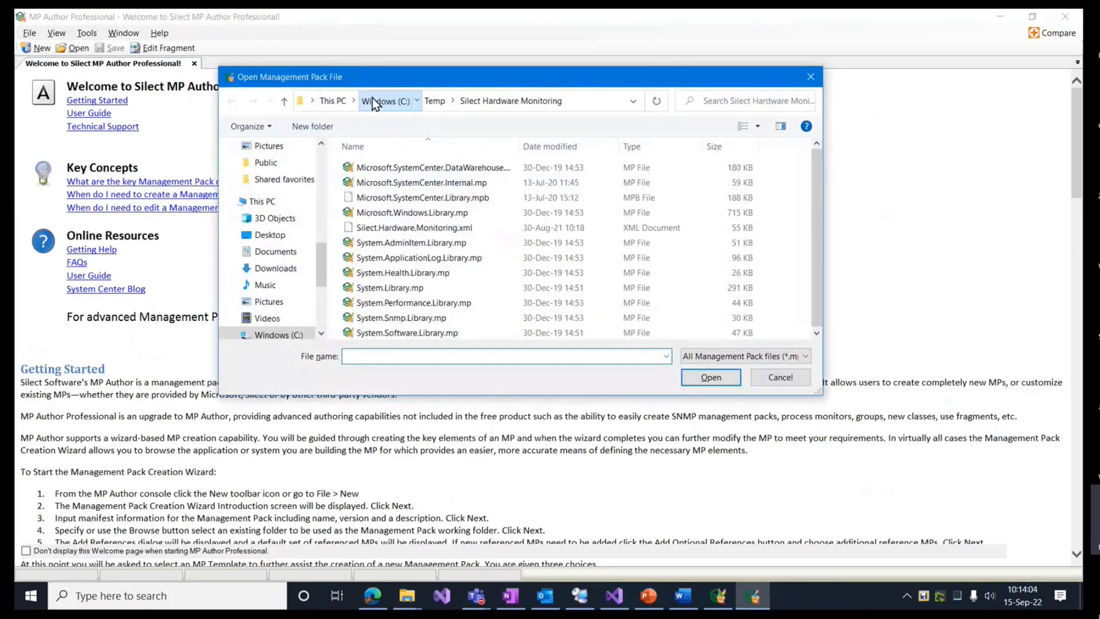
{"action": "left_click", "coordinate": [376, 104]}
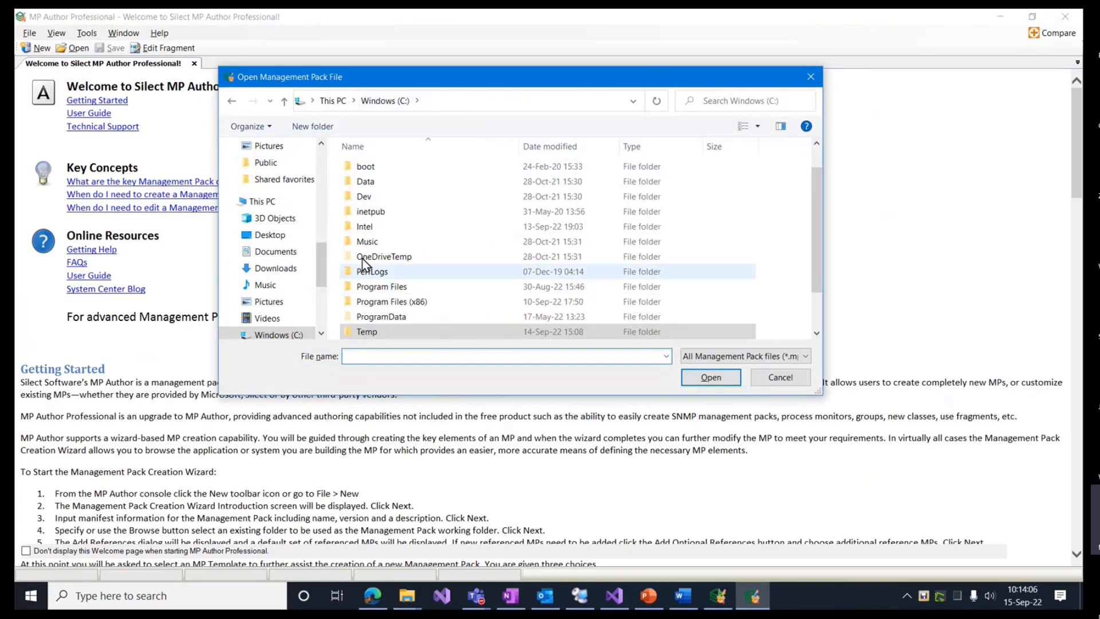
{"action": "scroll", "coordinate": [369, 286], "scroll_direction": "down", "scroll_amount": 1}
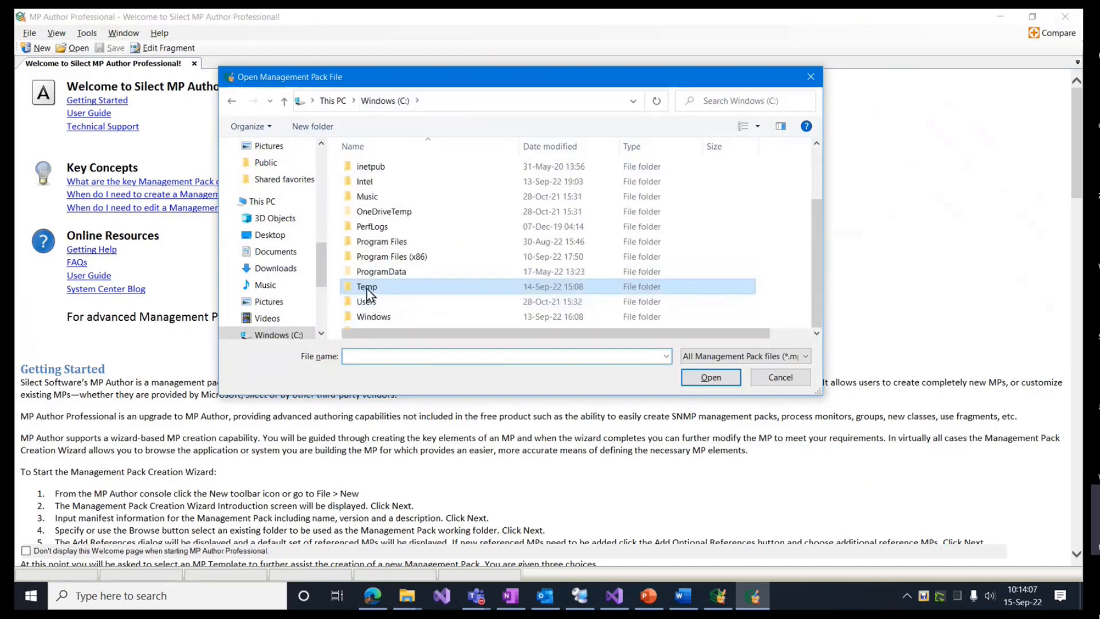
{"action": "double_click", "coordinate": [367, 287]}
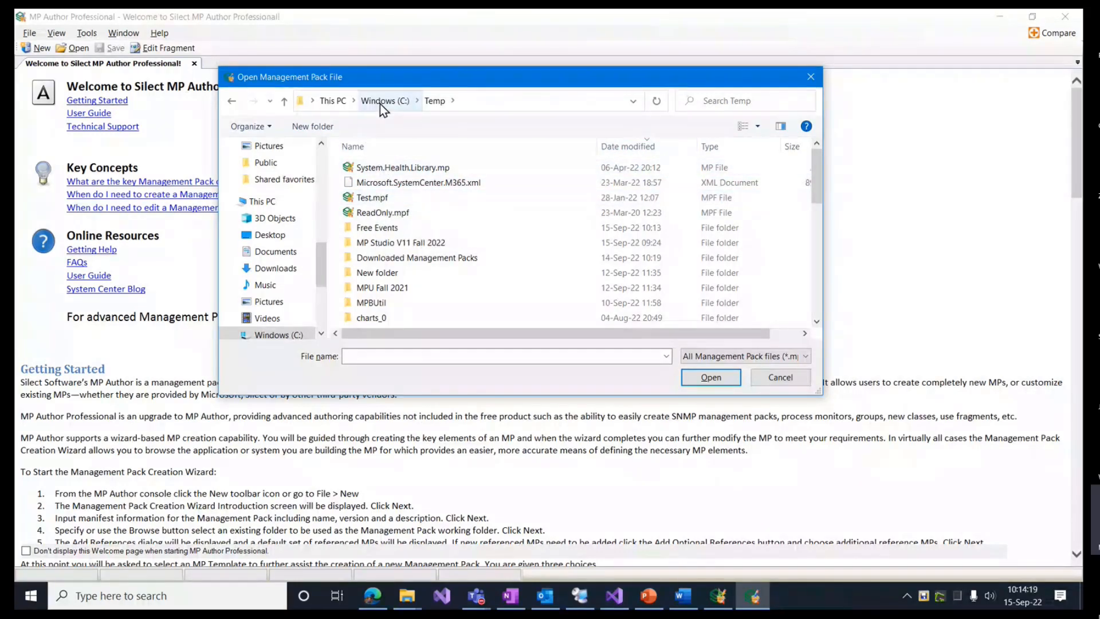
Step: View the folder's full path, cancel the Open dialog, and close MP Author Professional
{"action": "left_click", "coordinate": [478, 100]}
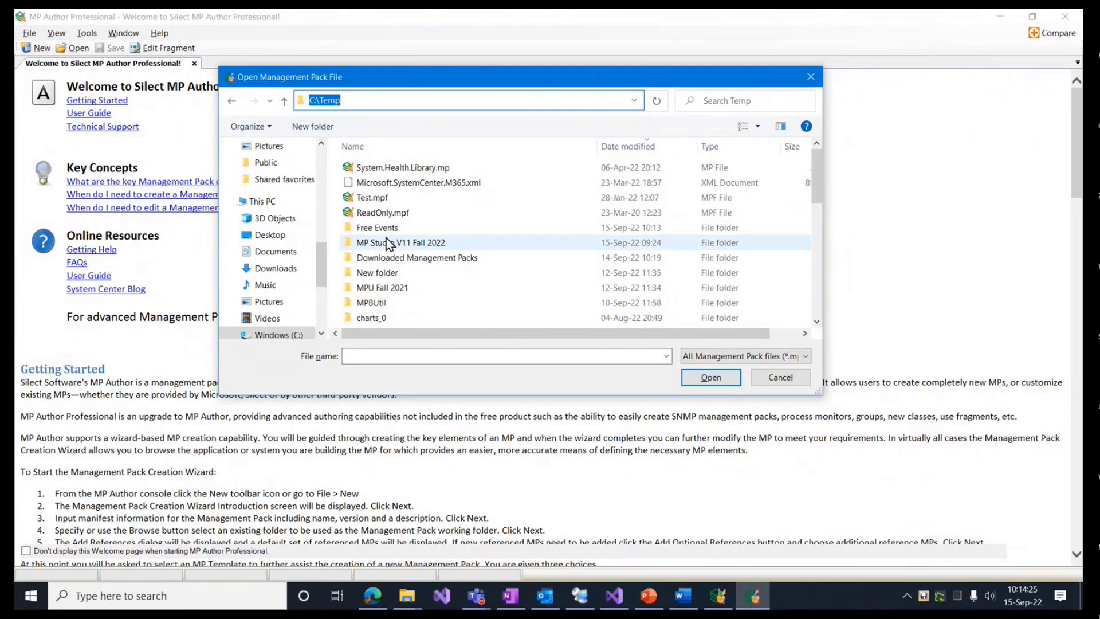
{"action": "scroll", "coordinate": [390, 243], "scroll_direction": "down", "scroll_amount": 3}
{"action": "scroll", "coordinate": [559, 192], "scroll_direction": "up", "scroll_amount": 3}
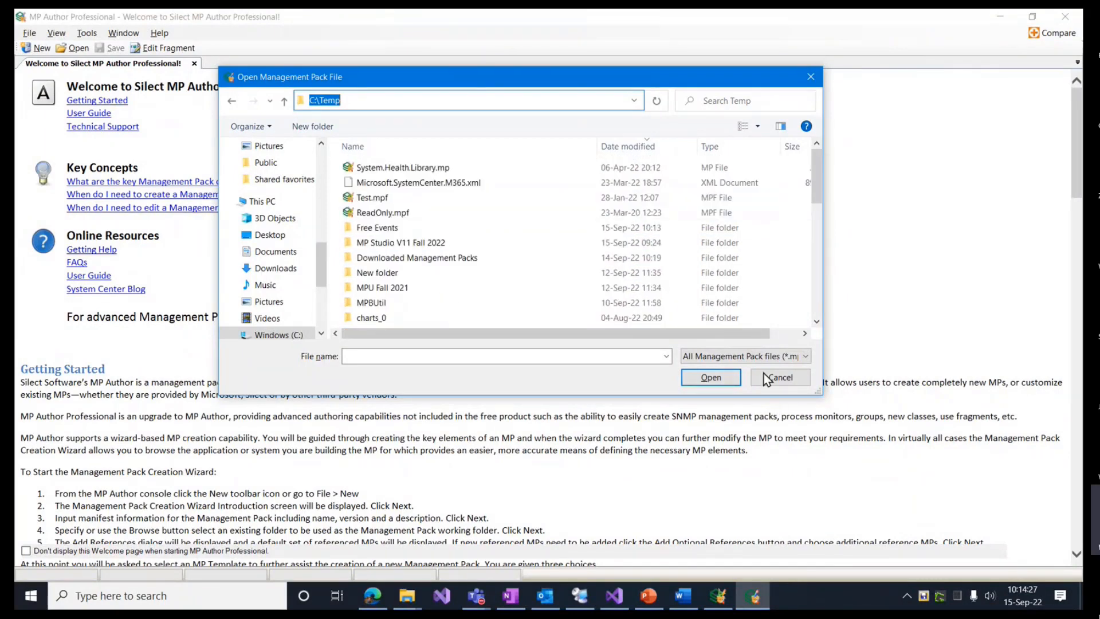
{"action": "left_click", "coordinate": [767, 378]}
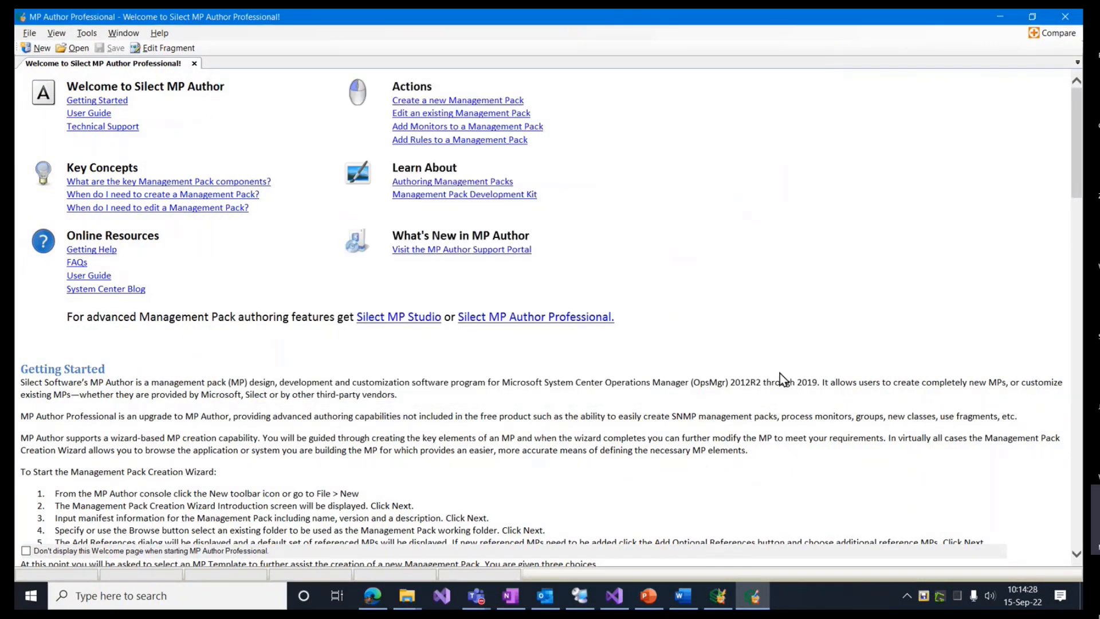
{"action": "left_click", "coordinate": [1066, 18]}
Step: In the free MP Author, reopen C:\Temp\Free Events\V11.Demo.xml from Recent files, then close the program
{"action": "double_click", "coordinate": [1053, 245]}
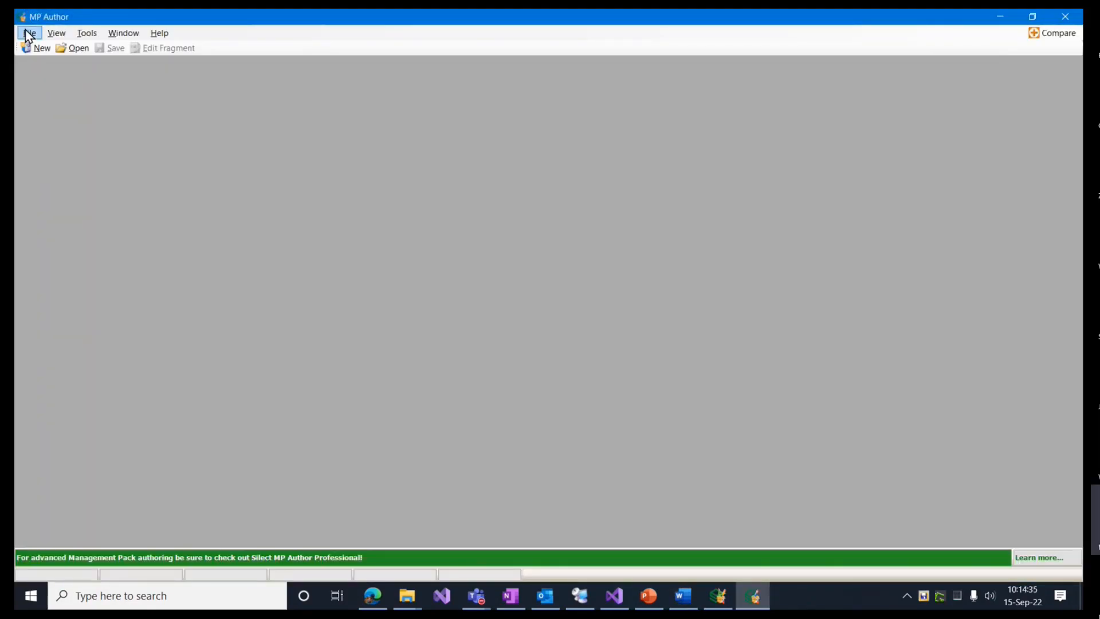
{"action": "left_click", "coordinate": [26, 31]}
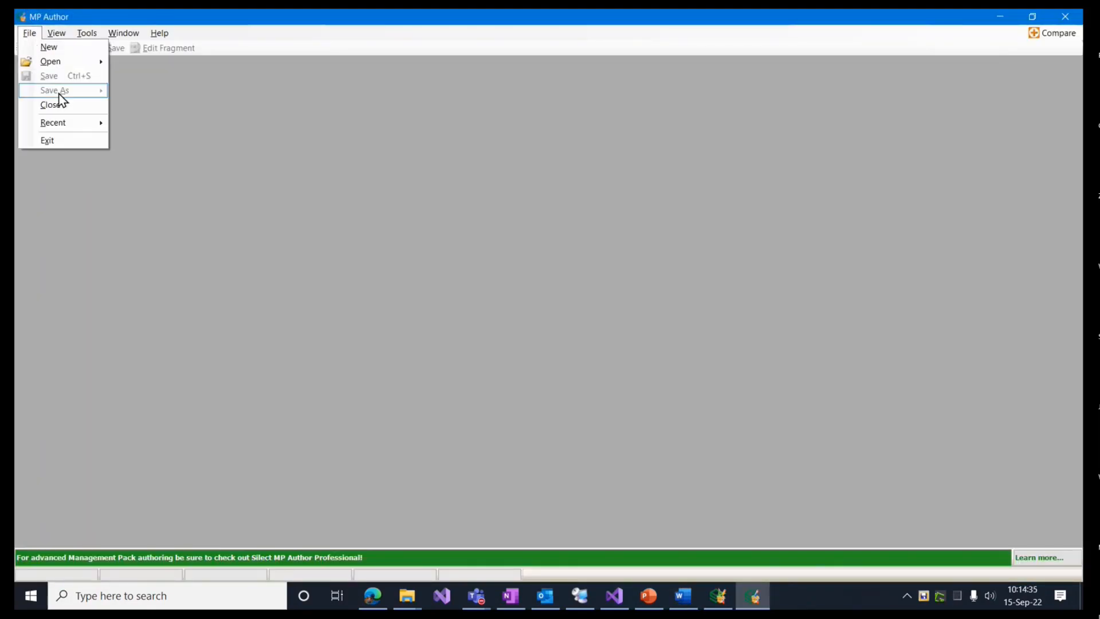
{"action": "mouse_move", "coordinate": [56, 123]}
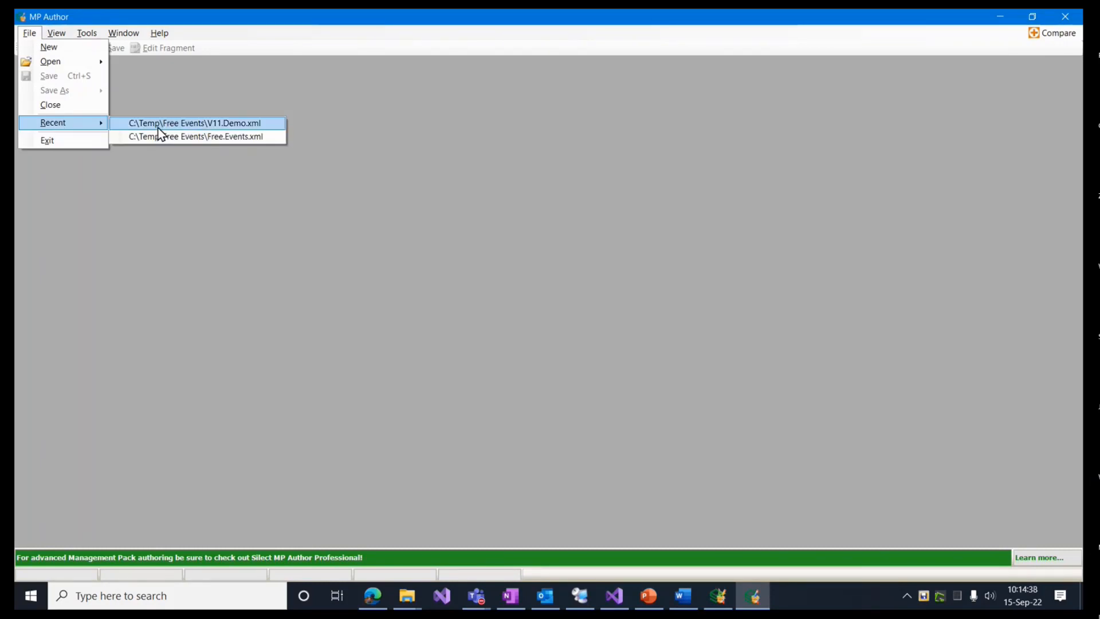
{"action": "left_click", "coordinate": [182, 124]}
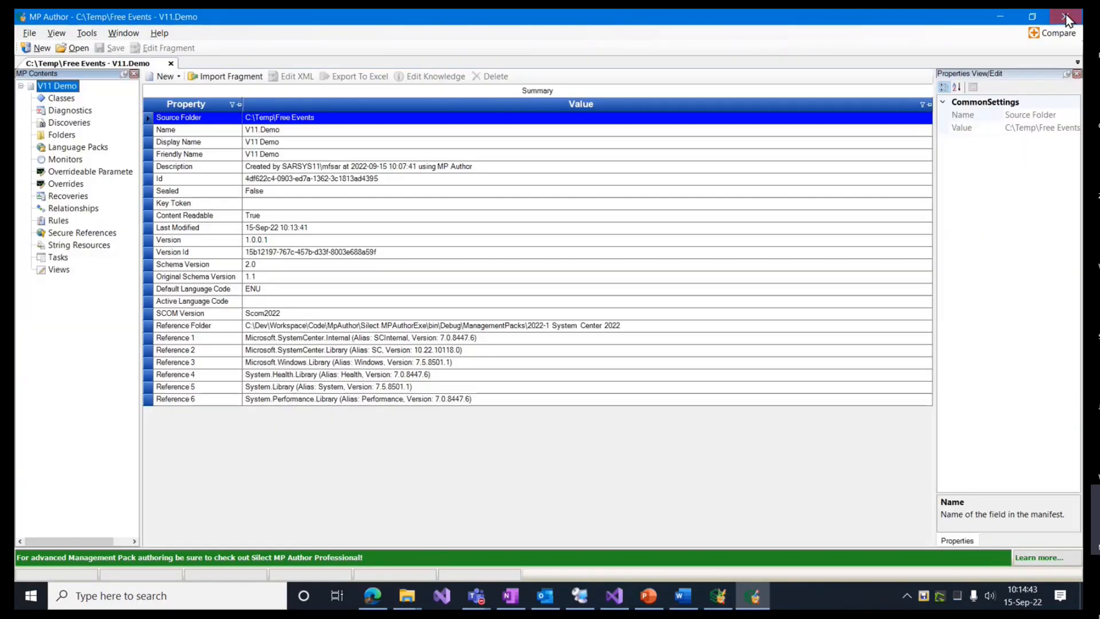
{"action": "left_click", "coordinate": [1072, 22]}
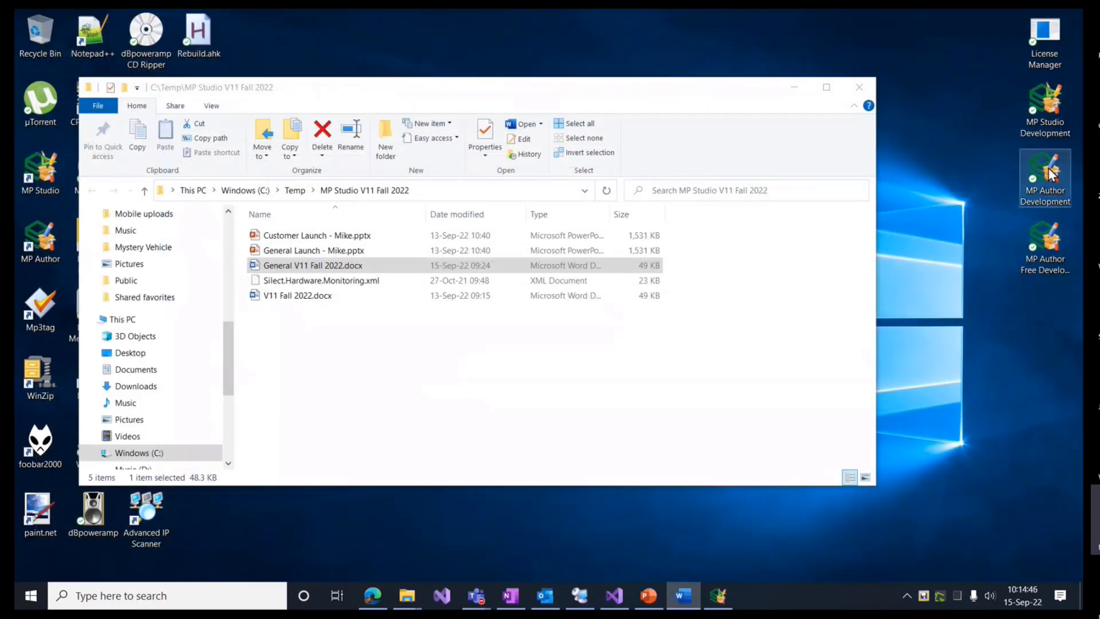
Step: Launch MP Author Professional and open V11.Demo.xml from C:\Temp\Free Events
{"action": "double_click", "coordinate": [1049, 172]}
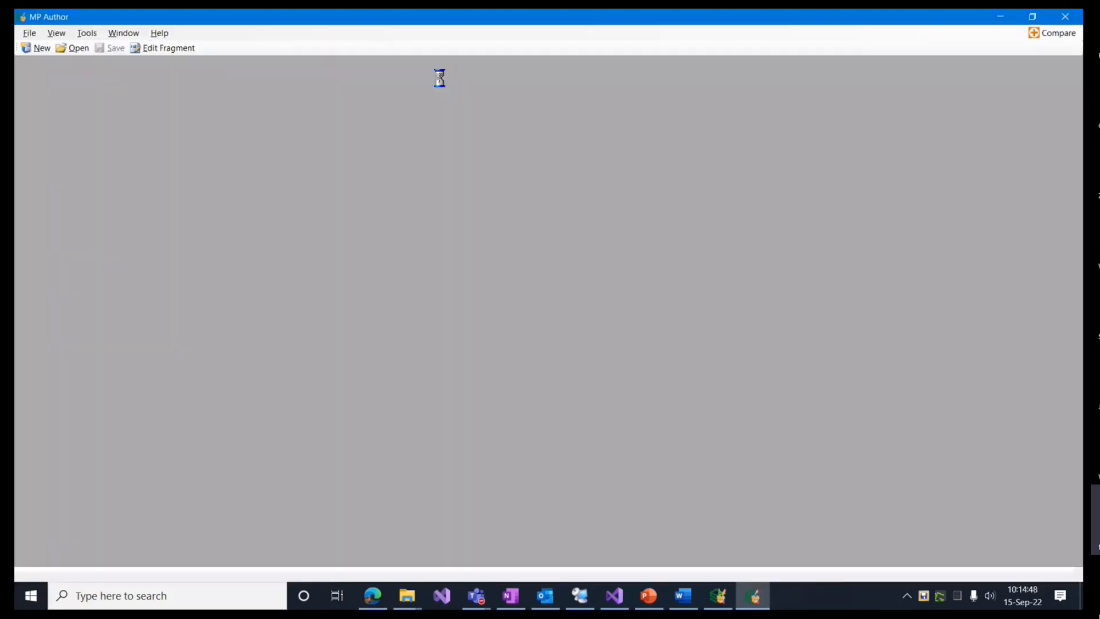
{"action": "left_click", "coordinate": [75, 48]}
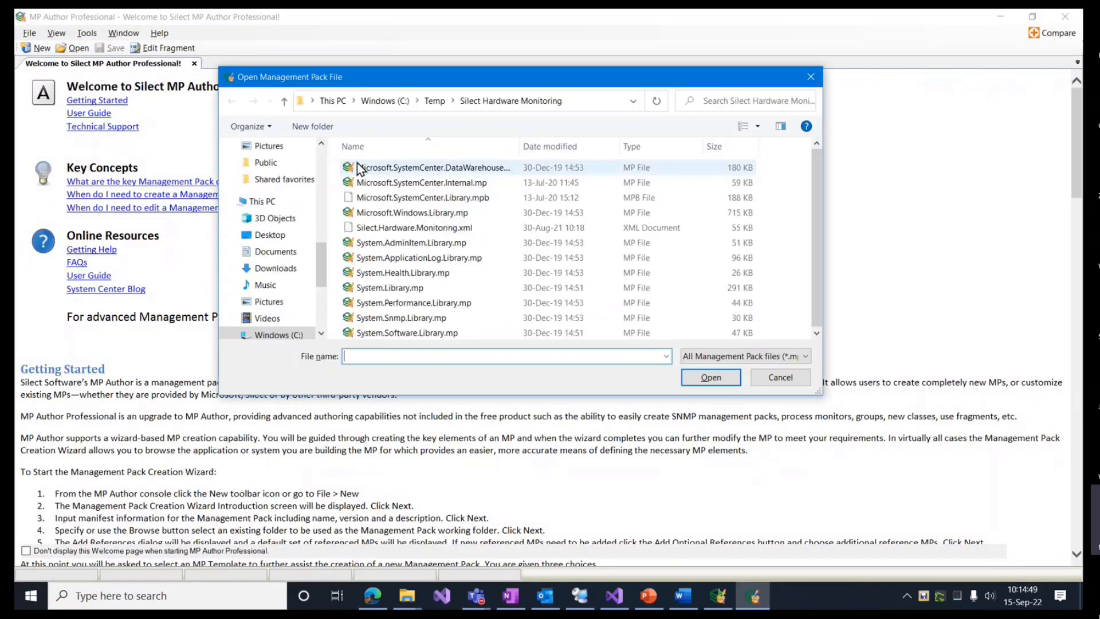
{"action": "left_click", "coordinate": [435, 100]}
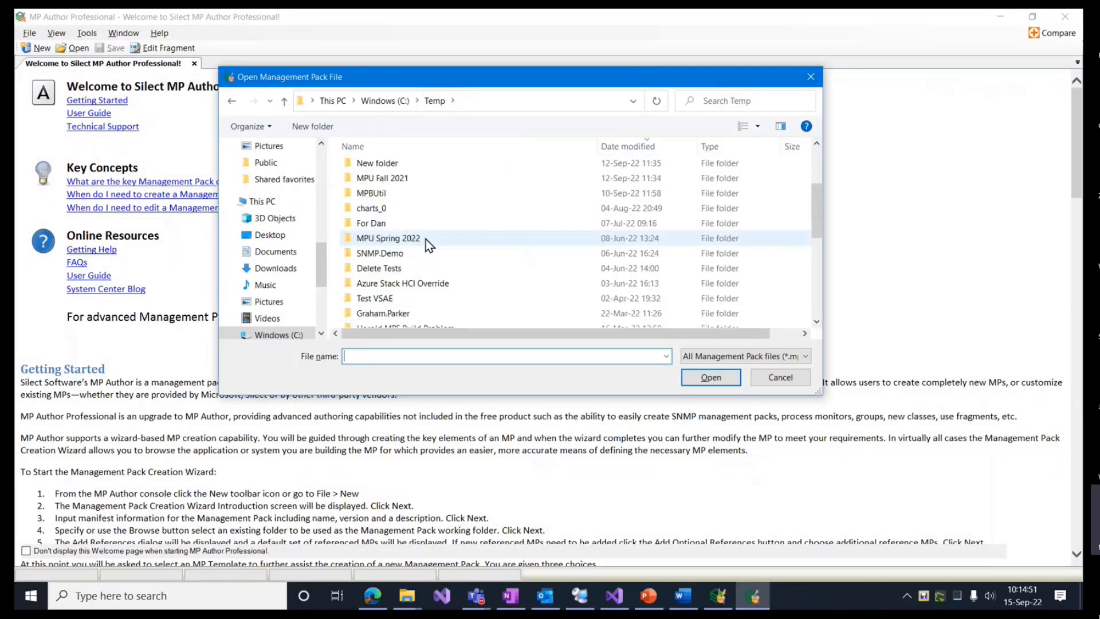
{"action": "scroll", "coordinate": [427, 234], "scroll_direction": "up", "scroll_amount": 1}
{"action": "double_click", "coordinate": [373, 165]}
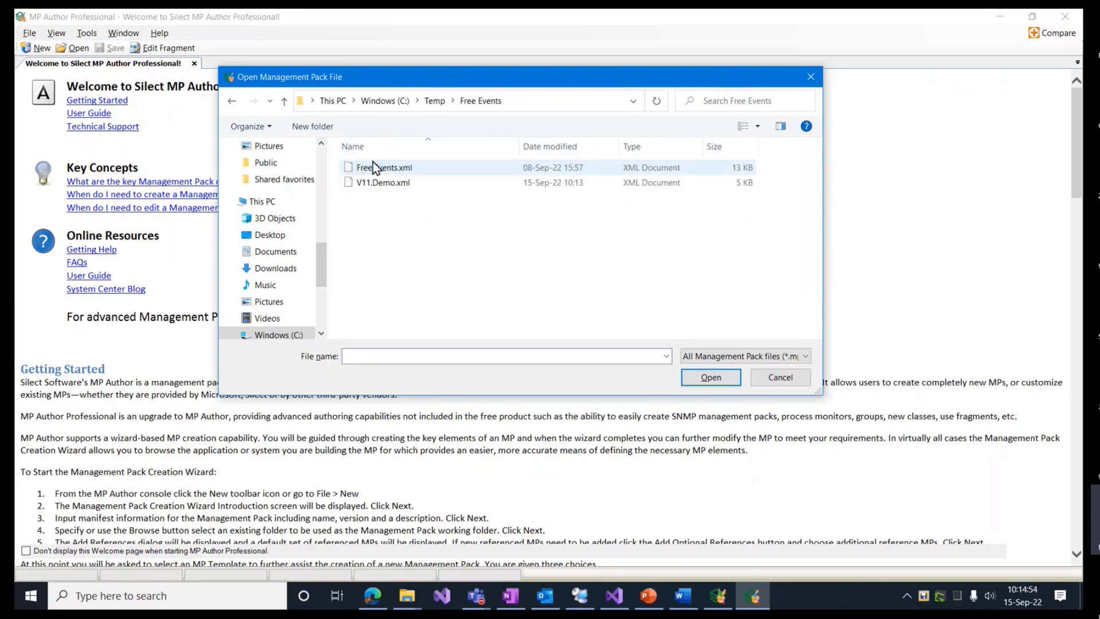
{"action": "left_click", "coordinate": [348, 174]}
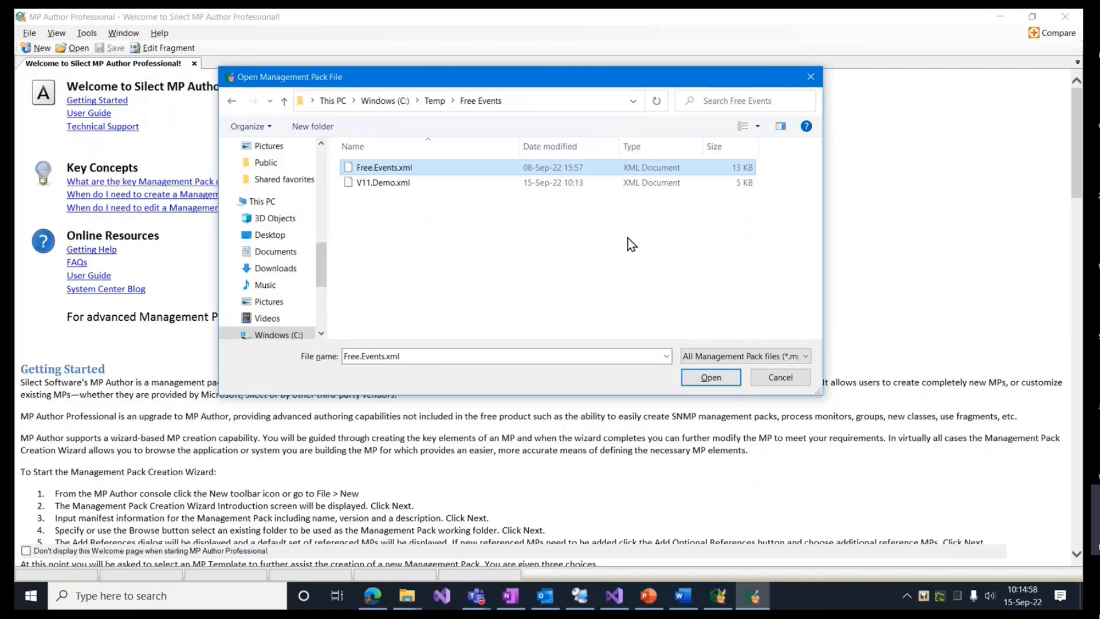
{"action": "left_click", "coordinate": [420, 181]}
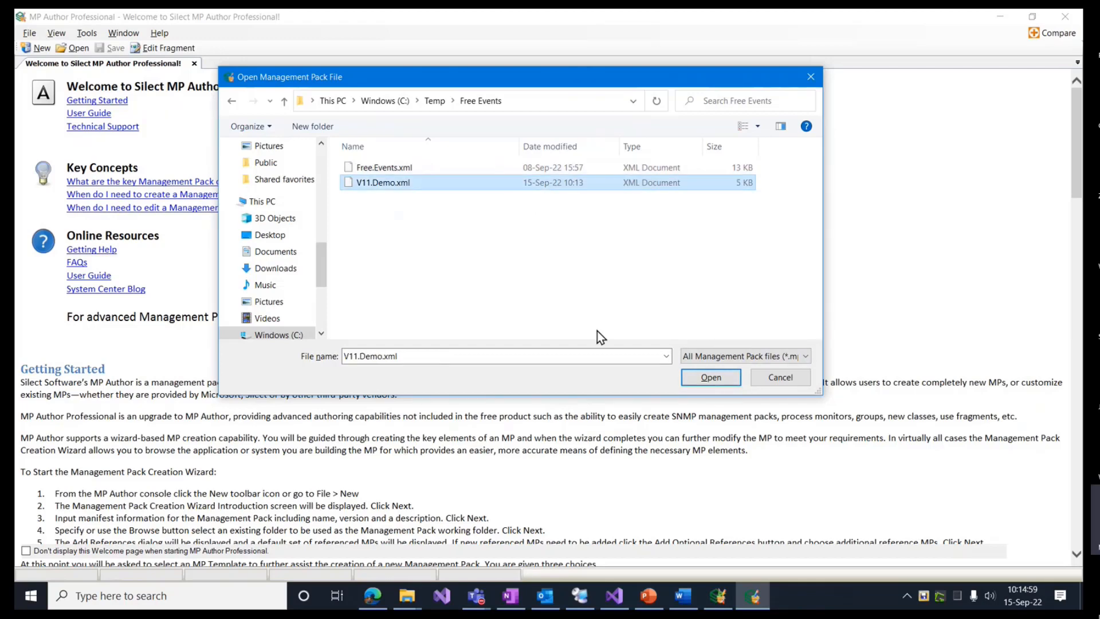
{"action": "left_click", "coordinate": [710, 377]}
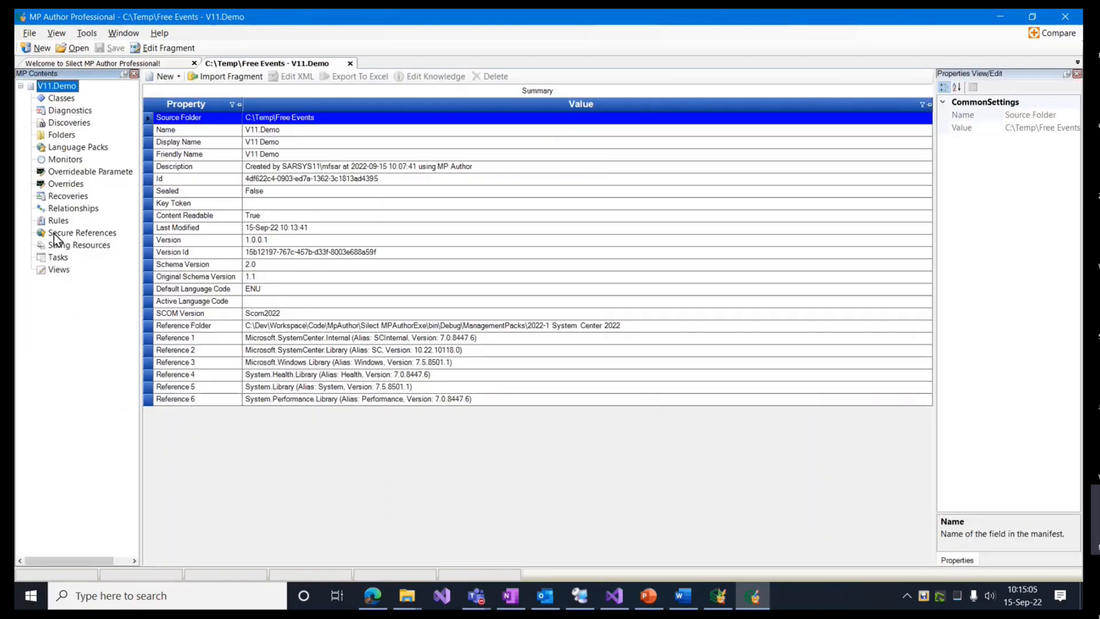
Step: Check the ClickToRunSvc service monitor and the empty Rules list, then switch back to PowerPoint
{"action": "left_click", "coordinate": [63, 160]}
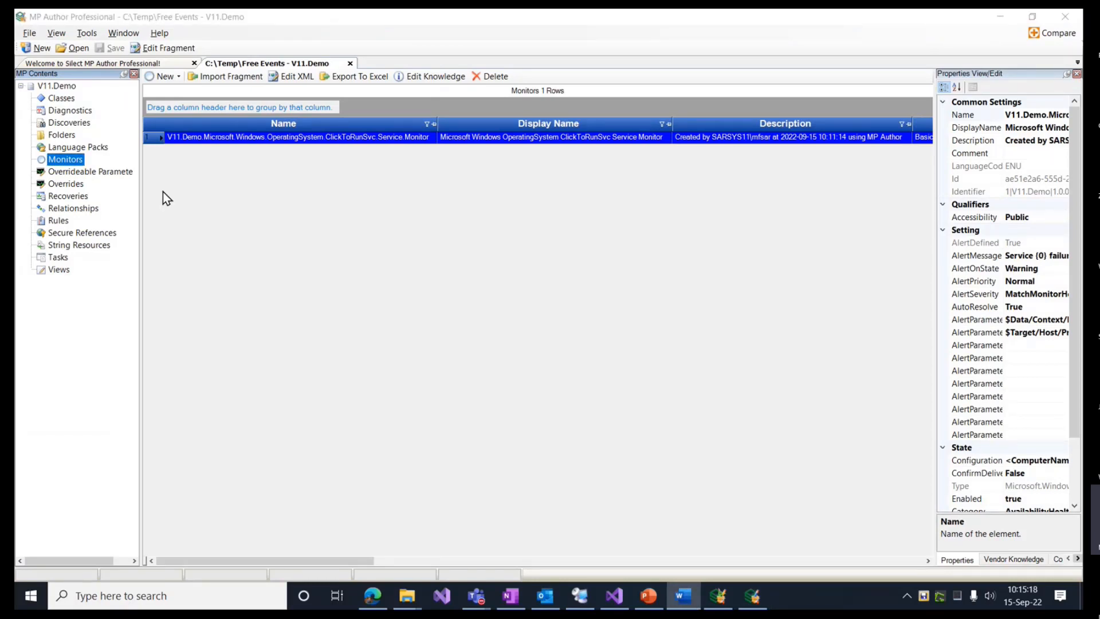
{"action": "left_click", "coordinate": [59, 221]}
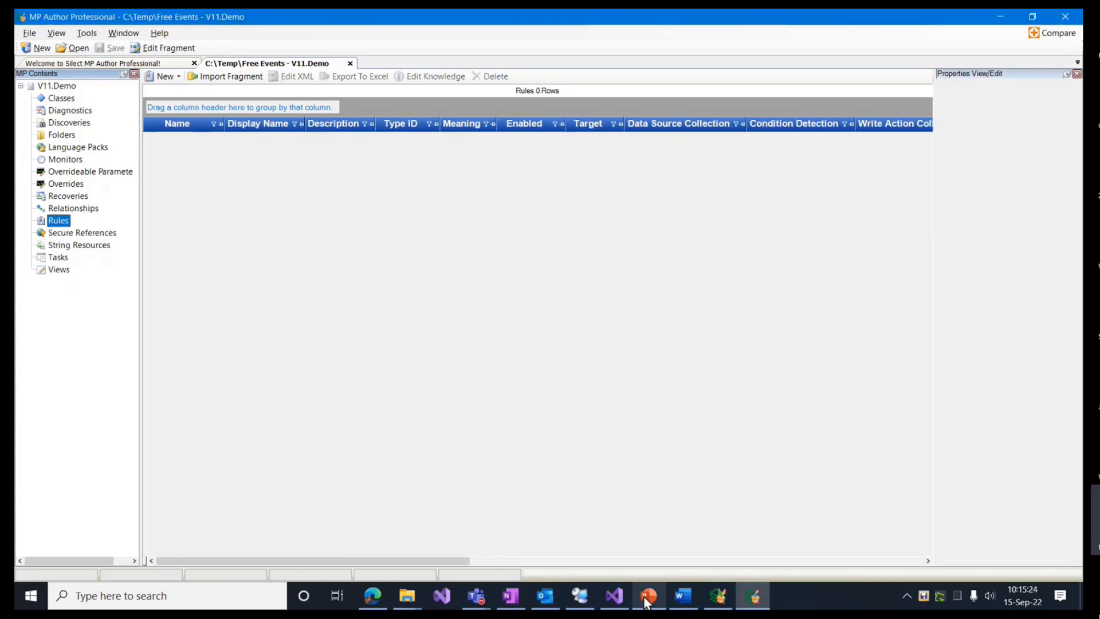
{"action": "mouse_move", "coordinate": [649, 599]}
{"action": "left_click", "coordinate": [695, 498]}
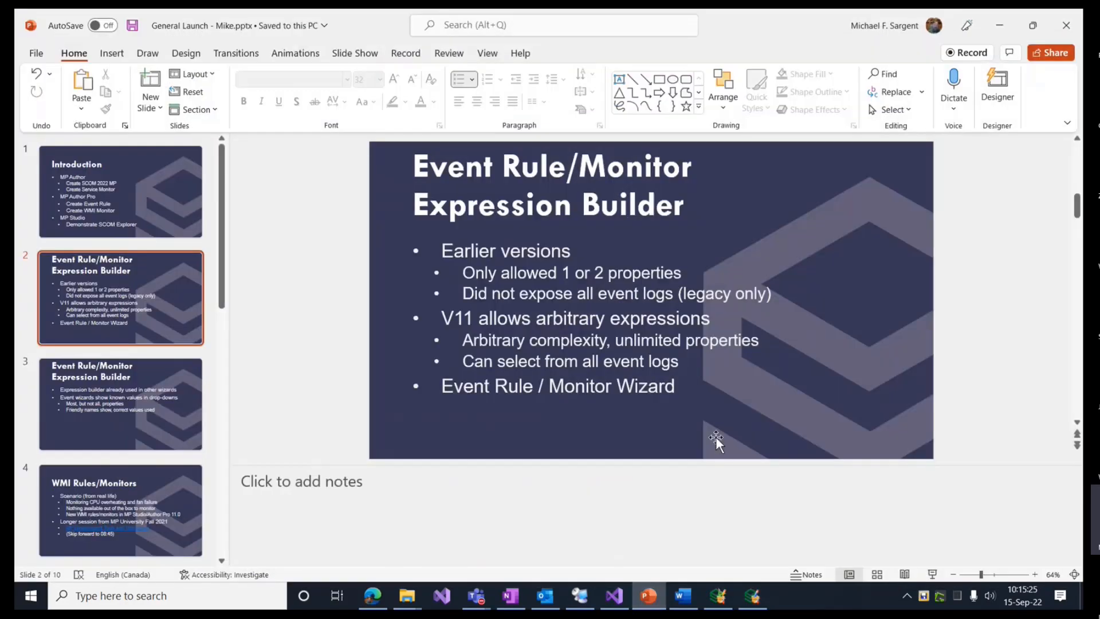
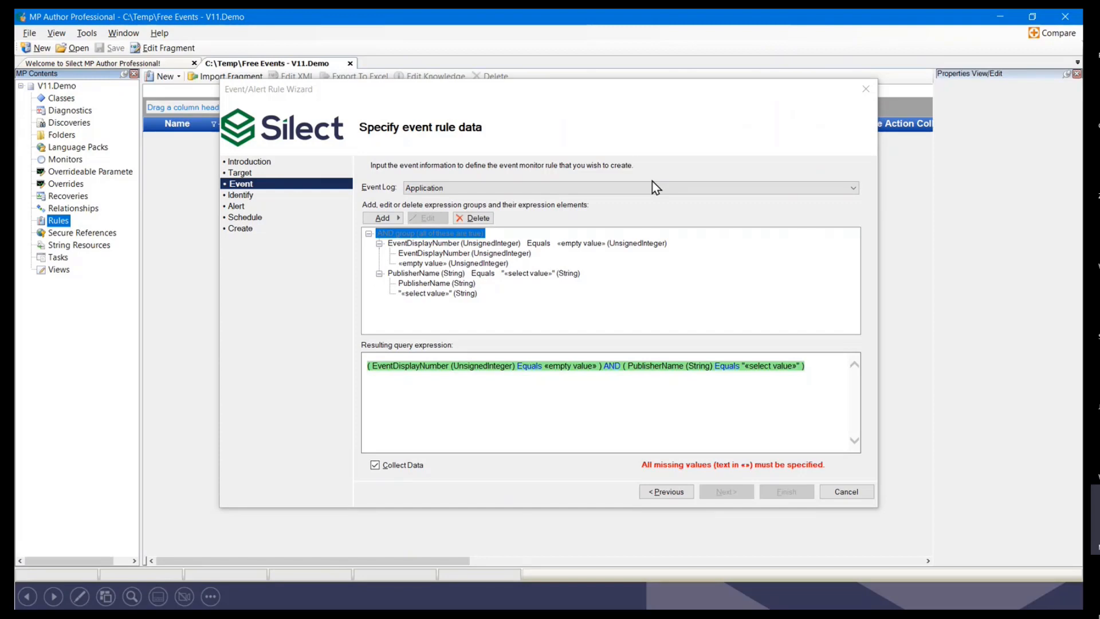
{"action": "left_click", "coordinate": [854, 188]}
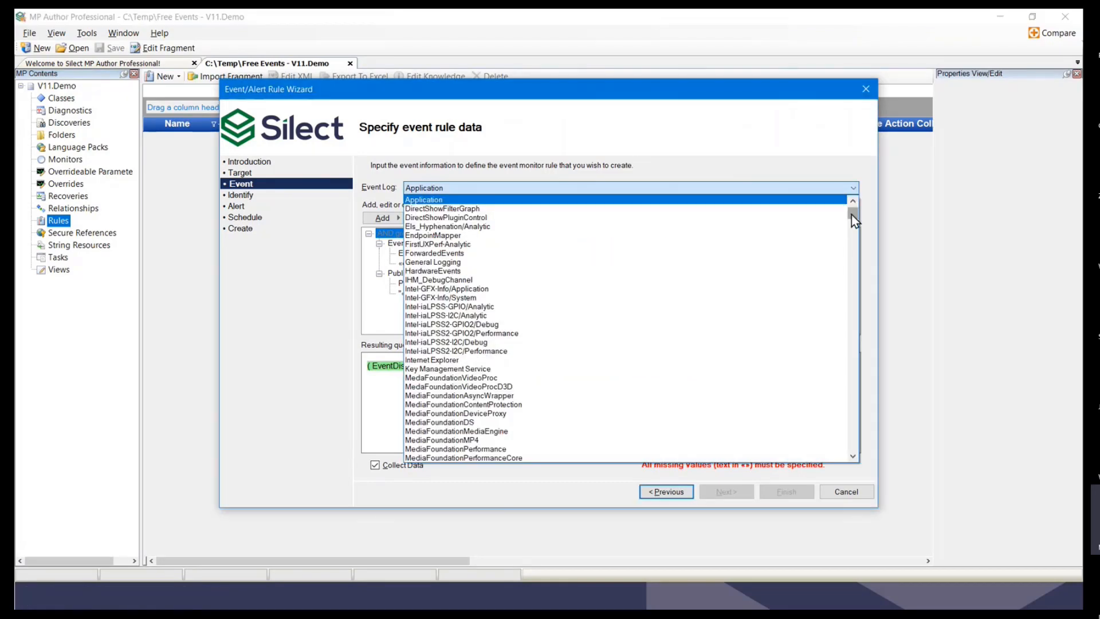
{"action": "left_click_drag", "start_coordinate": [853, 214], "coordinate": [871, 454]}
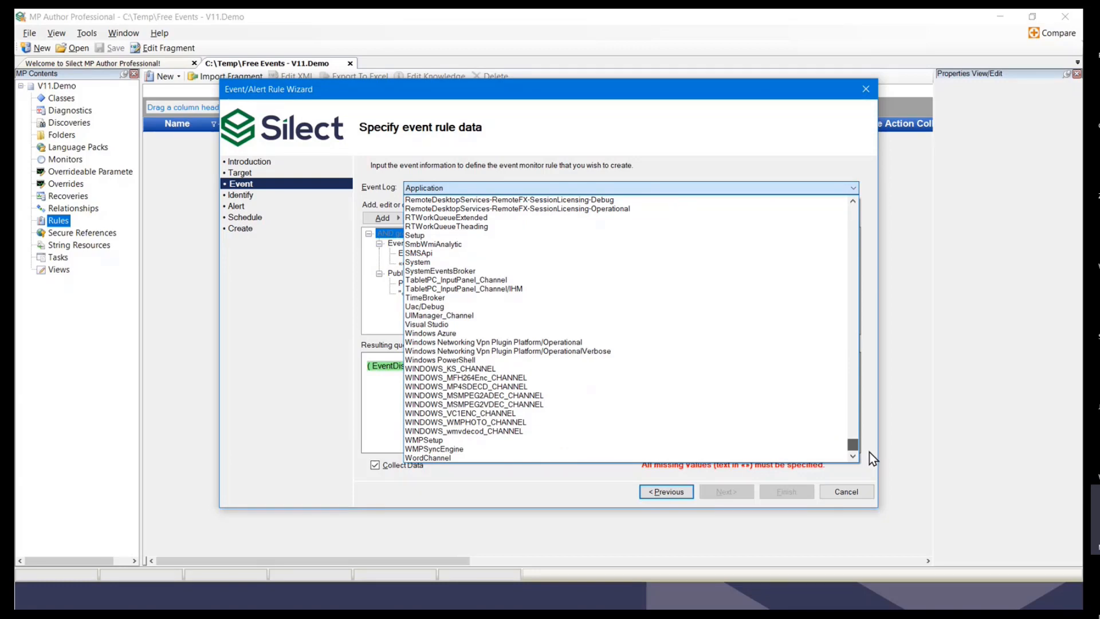
{"action": "left_click_drag", "start_coordinate": [854, 445], "coordinate": [793, 196]}
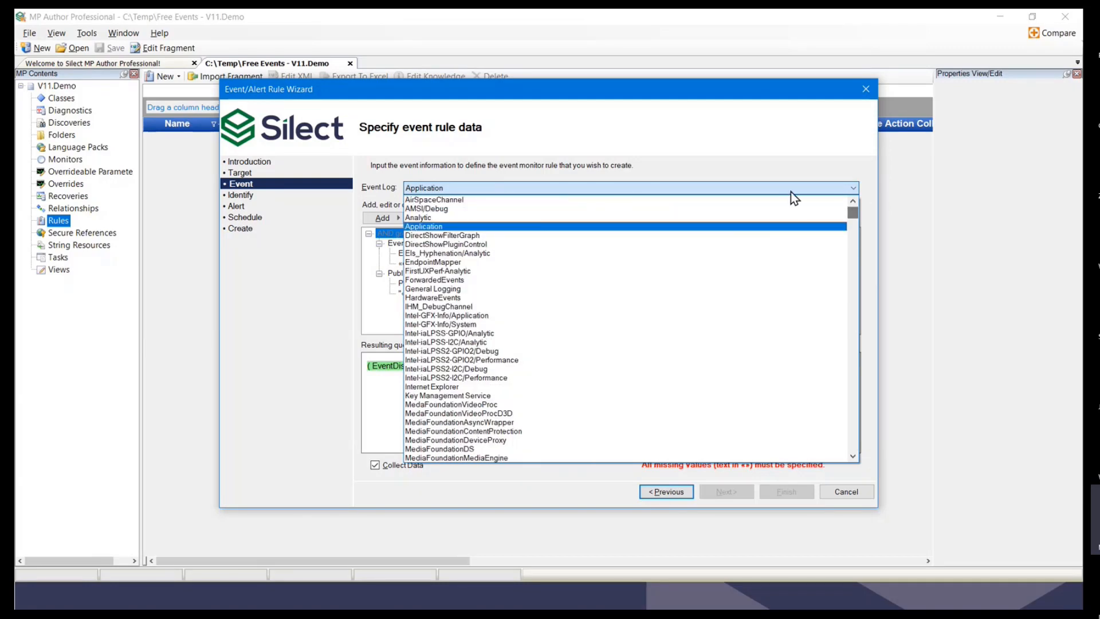
{"action": "left_click", "coordinate": [508, 187]}
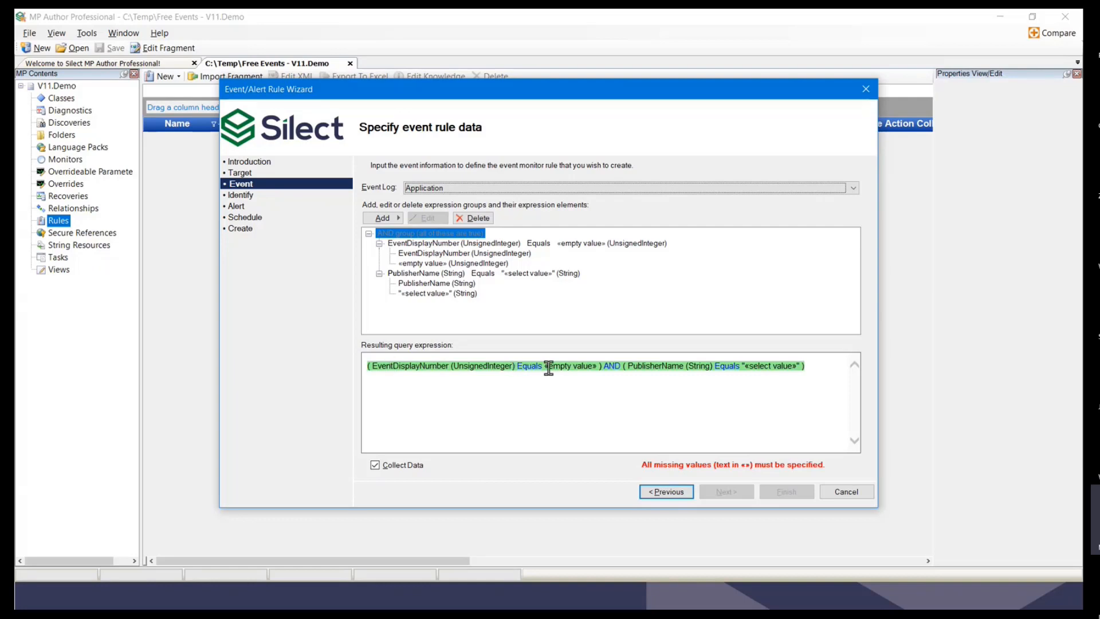
Step: Set the rule's EventDisplayNumber criterion to event ID 264
{"action": "left_click", "coordinate": [416, 263]}
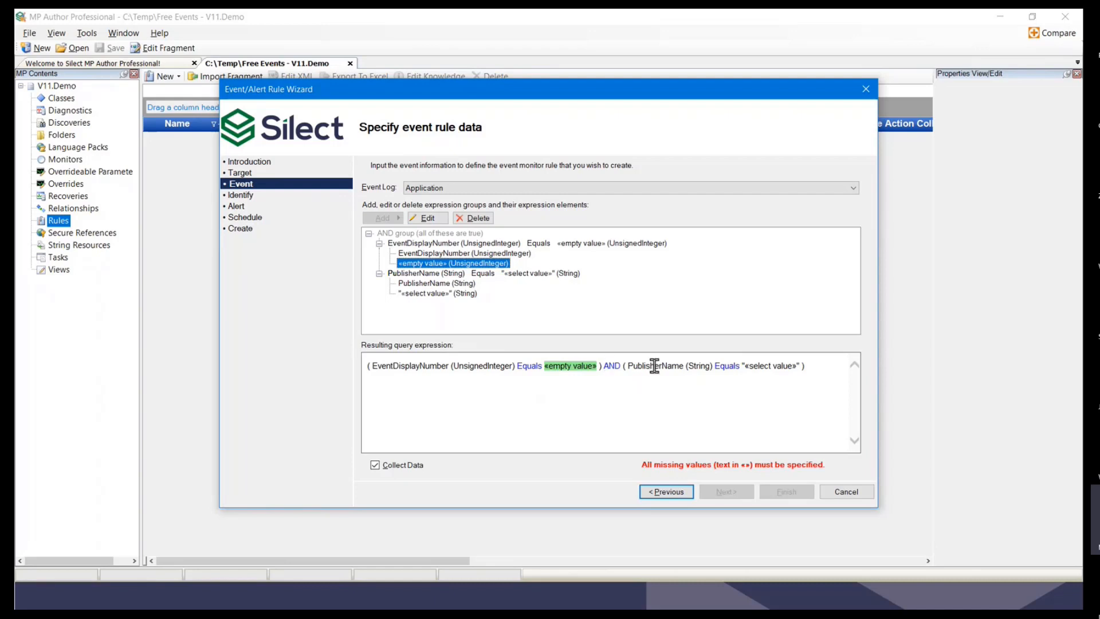
{"action": "left_click", "coordinate": [437, 294]}
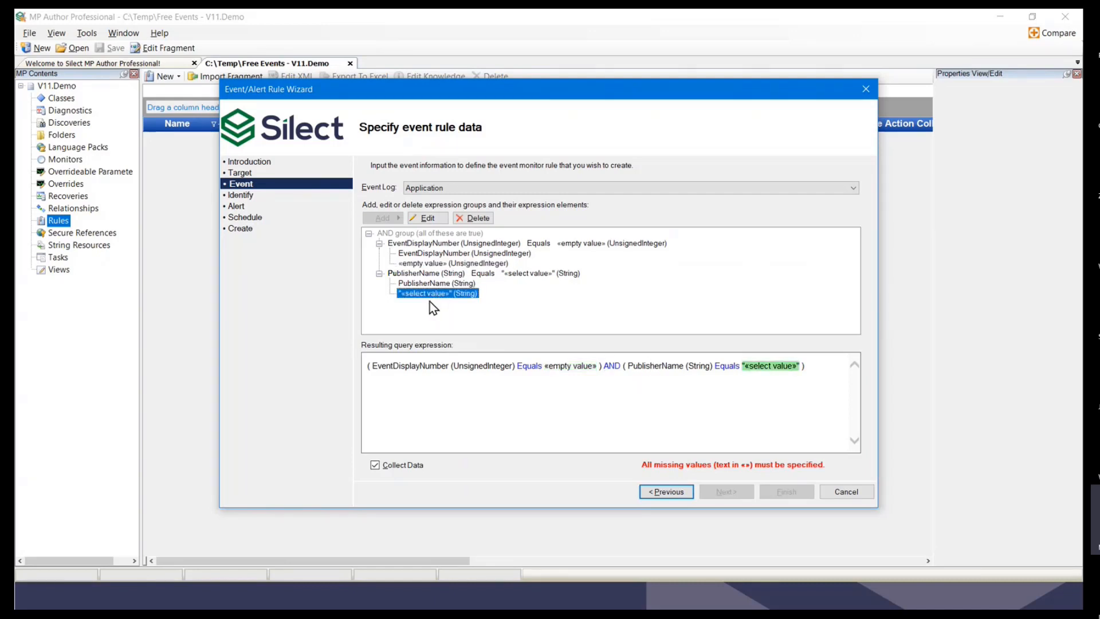
{"action": "double_click", "coordinate": [425, 246]}
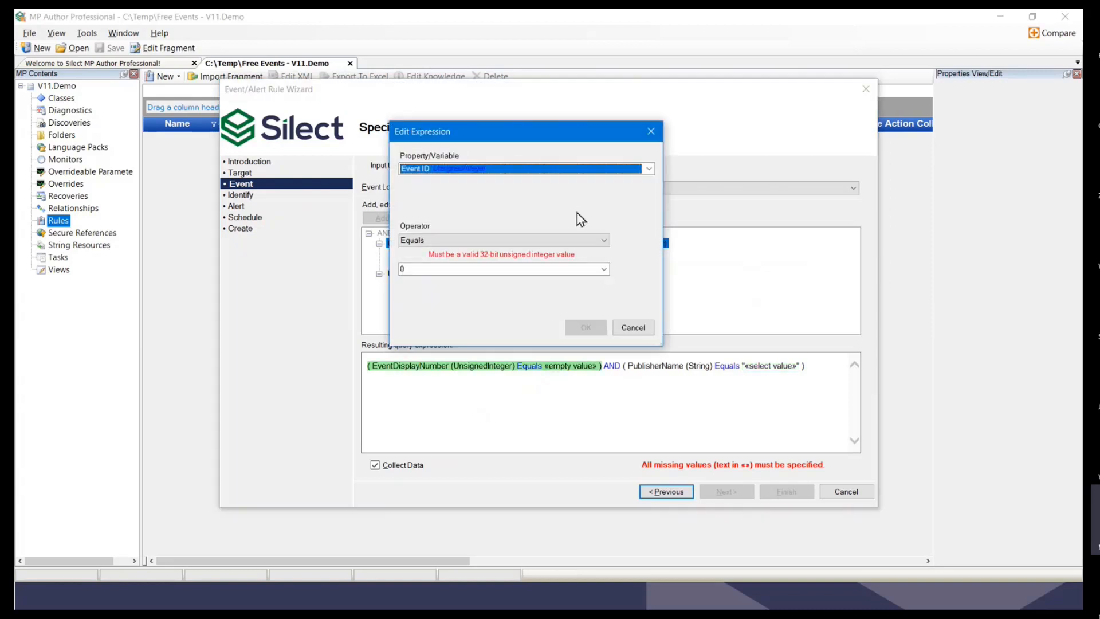
{"action": "left_click", "coordinate": [604, 269]}
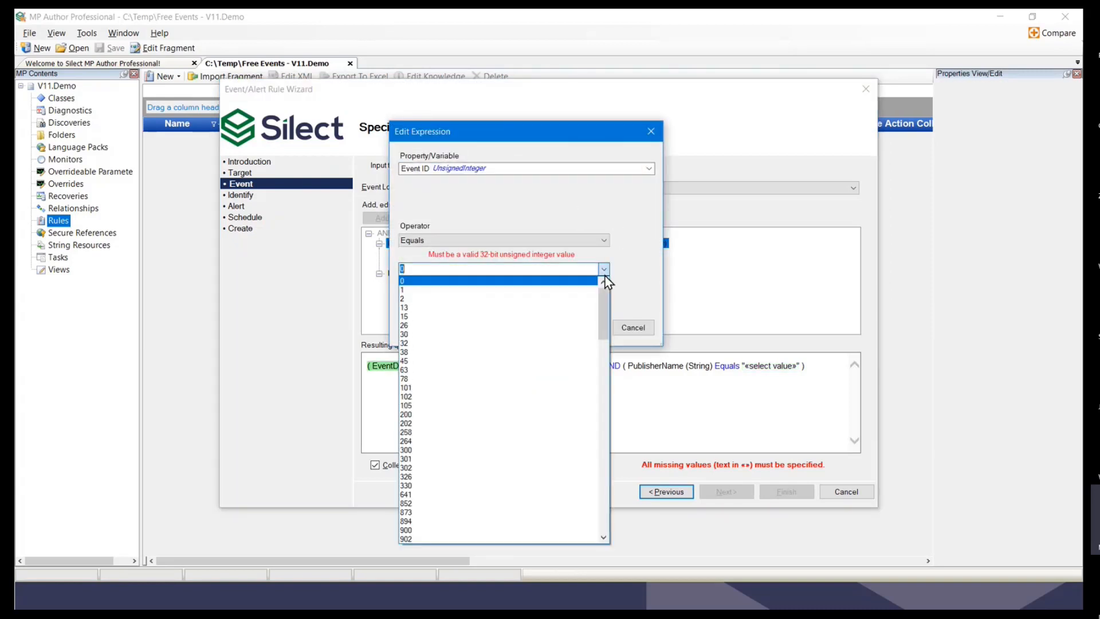
{"action": "left_click", "coordinate": [434, 441]}
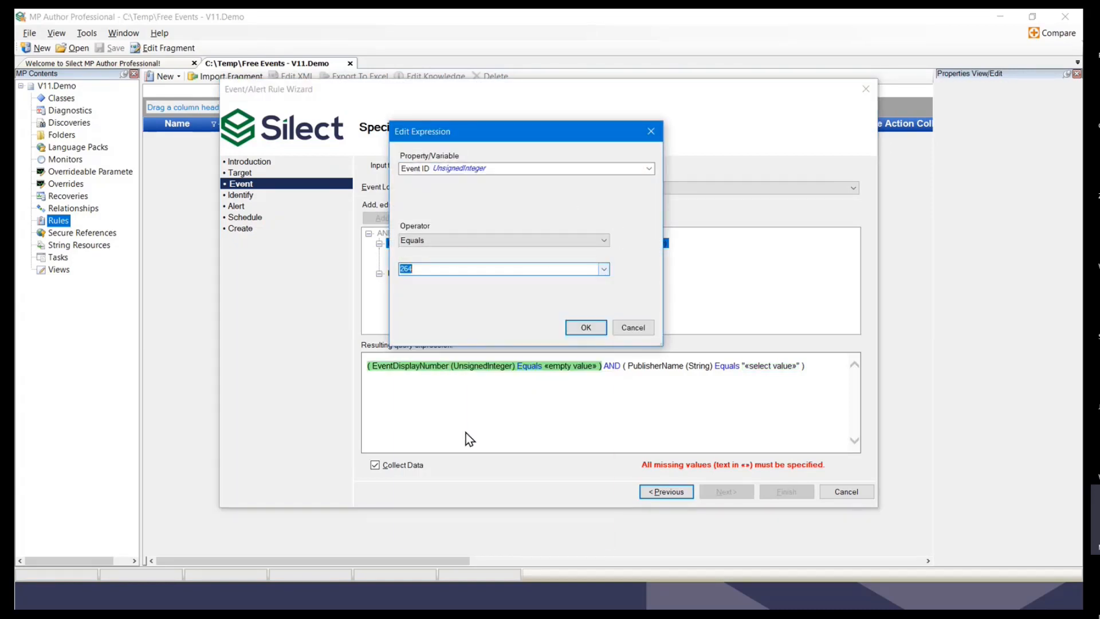
{"action": "left_click", "coordinate": [580, 328]}
Step: Set the PublisherName criterion to MSSQLSERVER
{"action": "double_click", "coordinate": [409, 274]}
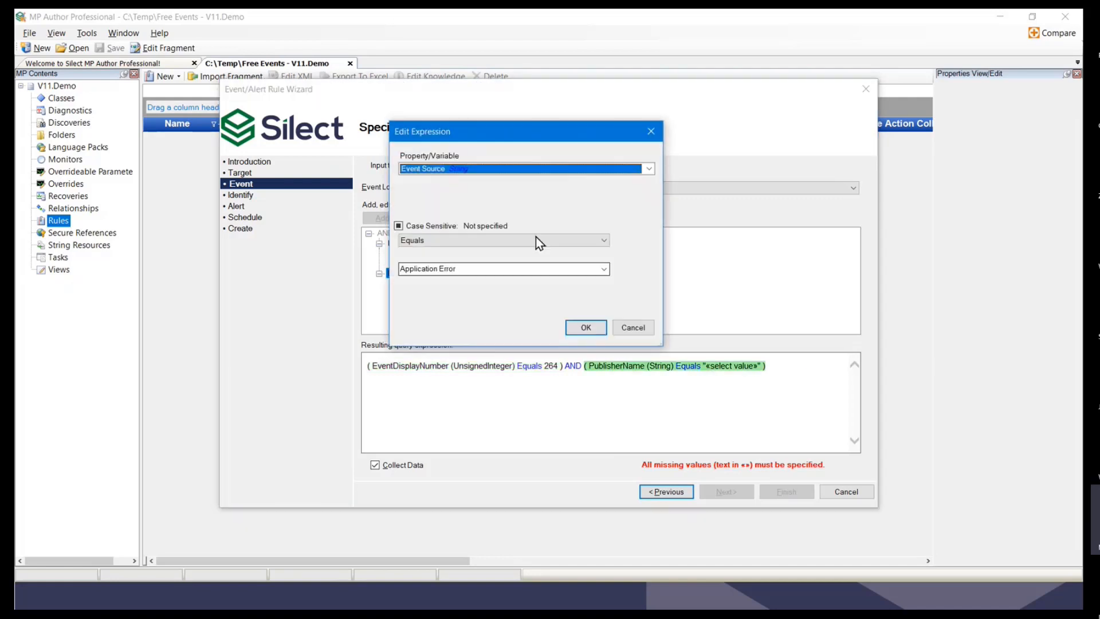
{"action": "left_click", "coordinate": [604, 269]}
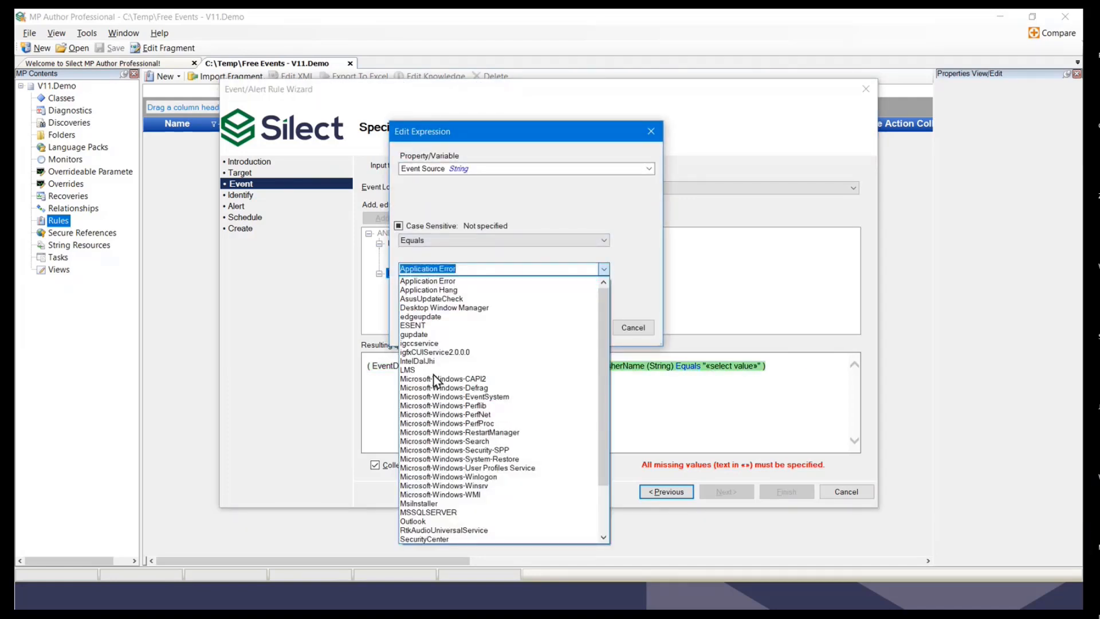
{"action": "left_click", "coordinate": [425, 513]}
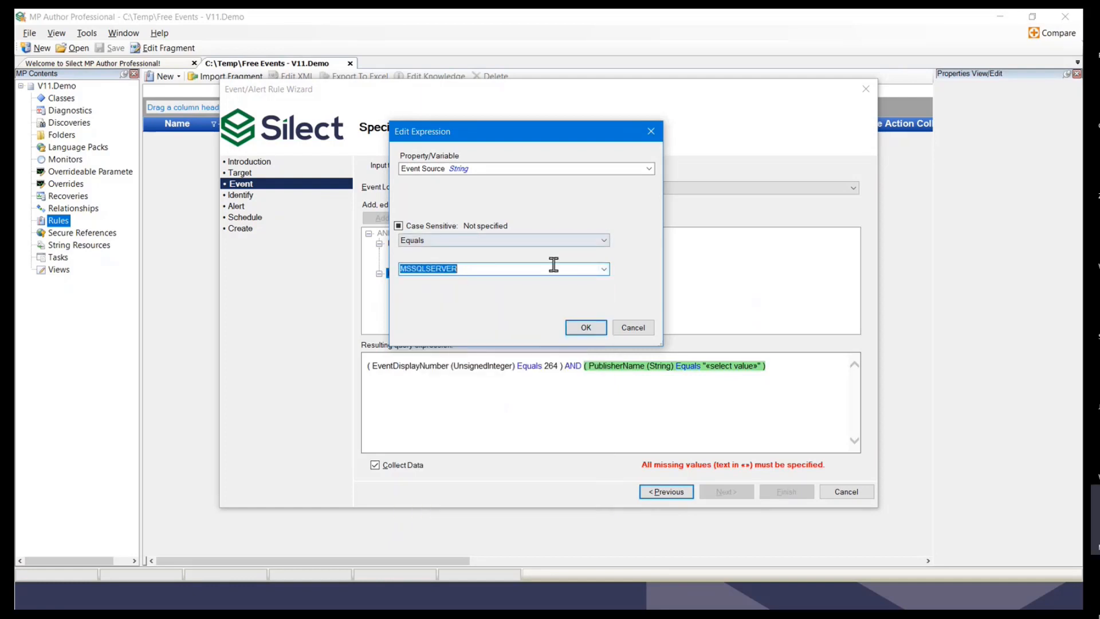
{"action": "left_click", "coordinate": [585, 328]}
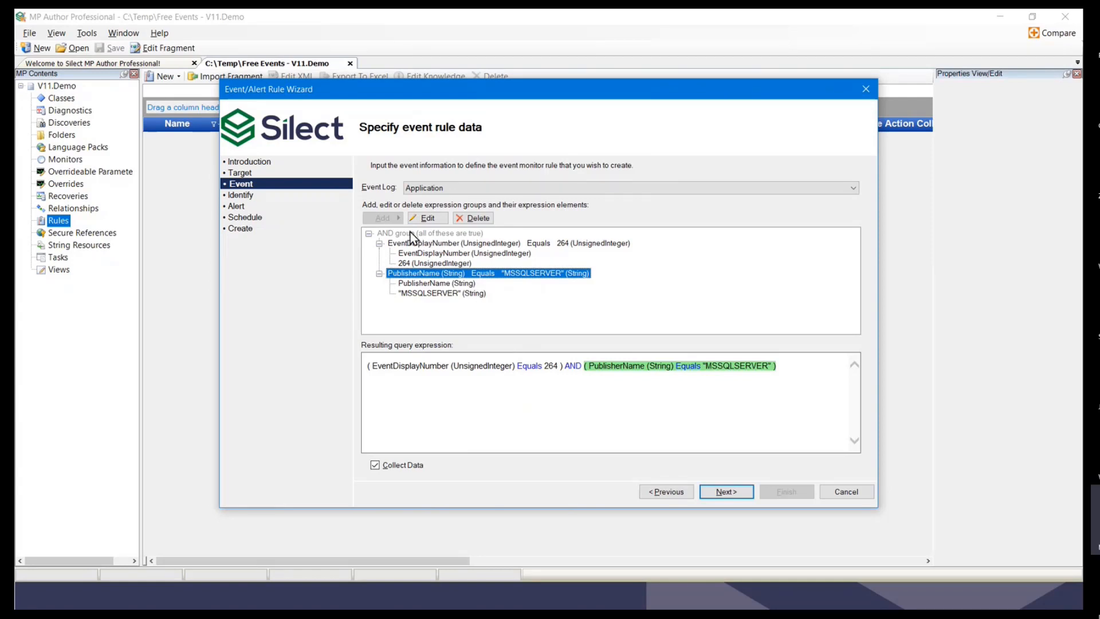
Step: Add an EventCategory Equals Logging/Recovery condition to the AND group, then make the wizard window taller
{"action": "left_click", "coordinate": [395, 233]}
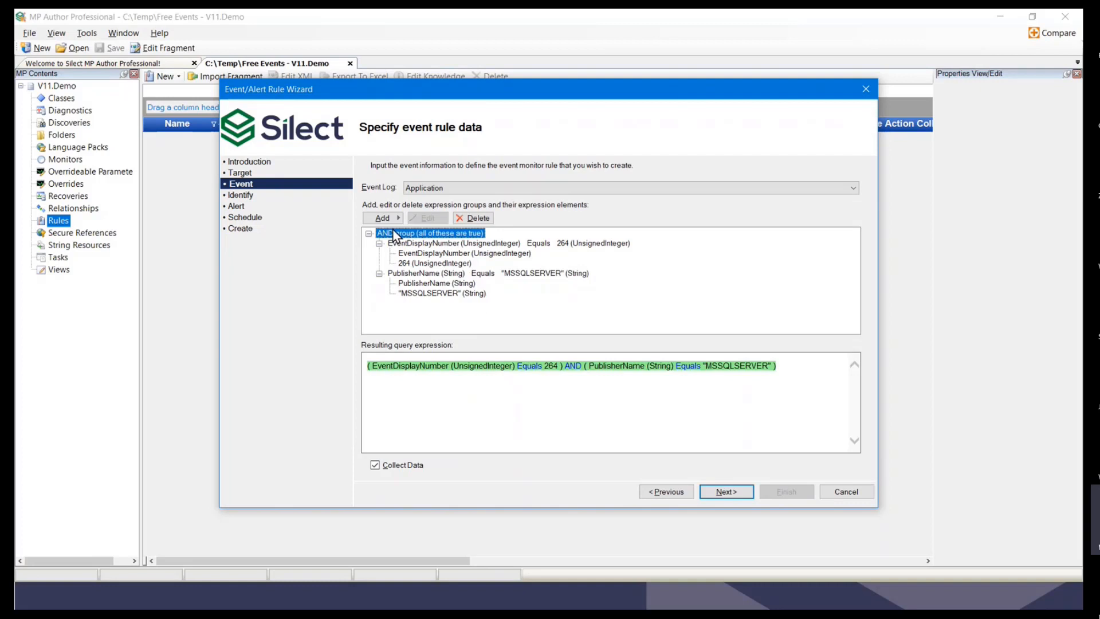
{"action": "left_click", "coordinate": [401, 219]}
{"action": "left_click", "coordinate": [459, 219]}
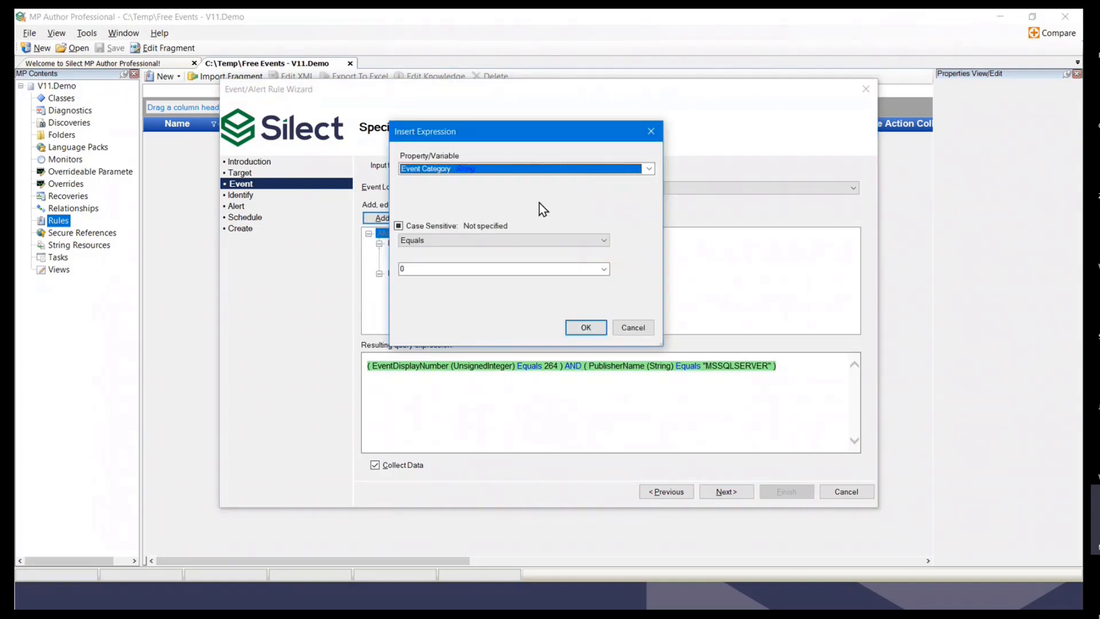
{"action": "left_click", "coordinate": [604, 269]}
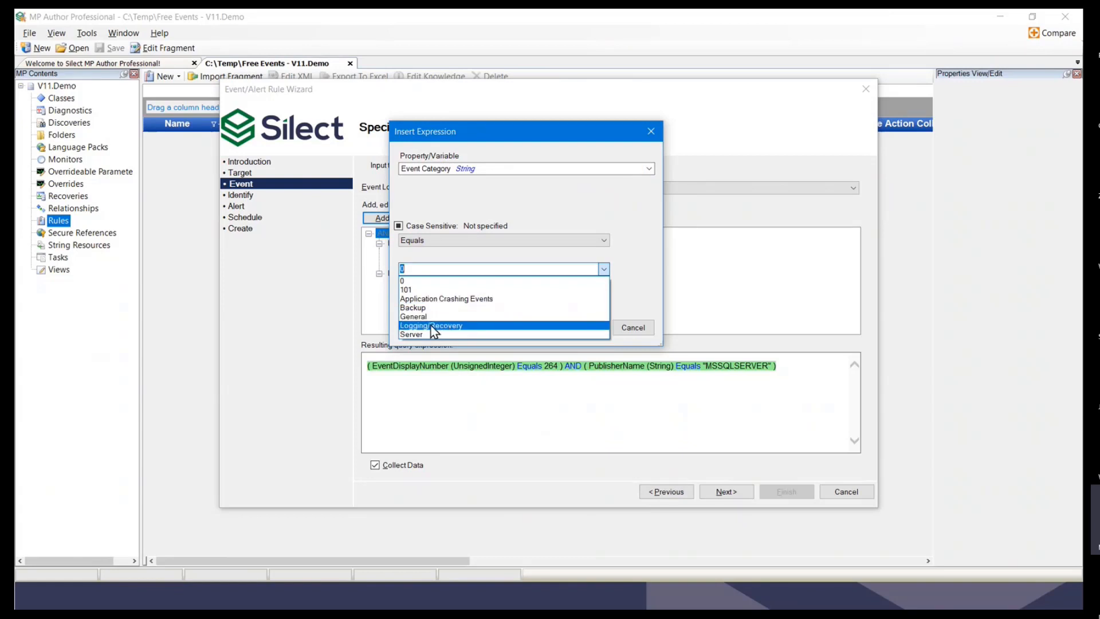
{"action": "left_click", "coordinate": [431, 326]}
{"action": "left_click", "coordinate": [583, 331]}
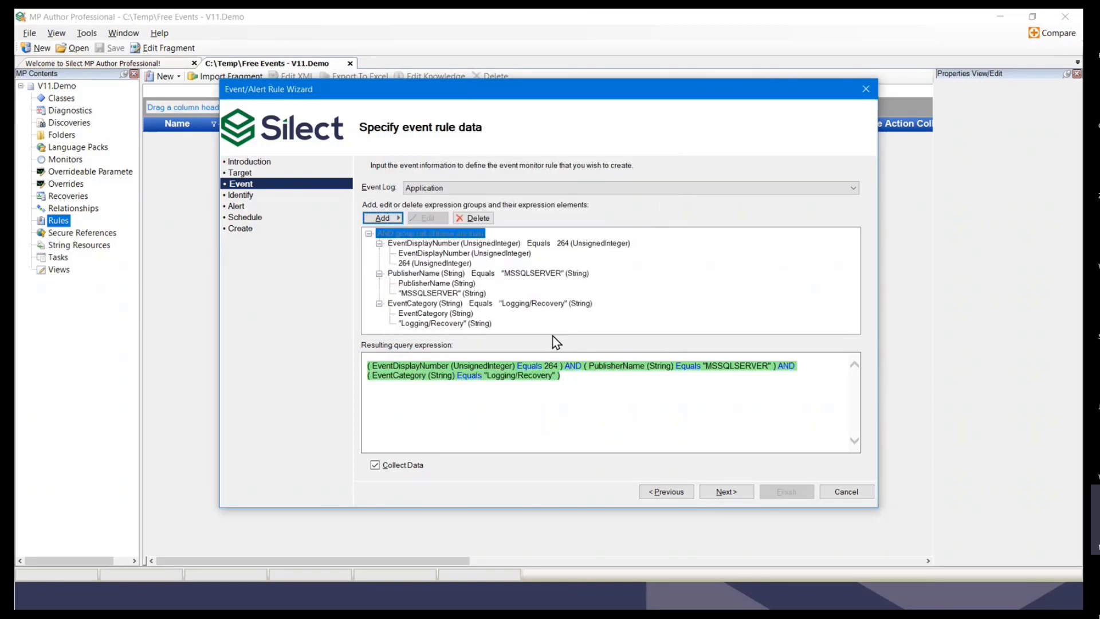
{"action": "left_click_drag", "start_coordinate": [572, 507], "coordinate": [575, 579]}
{"action": "left_click_drag", "start_coordinate": [564, 78], "coordinate": [566, 15]}
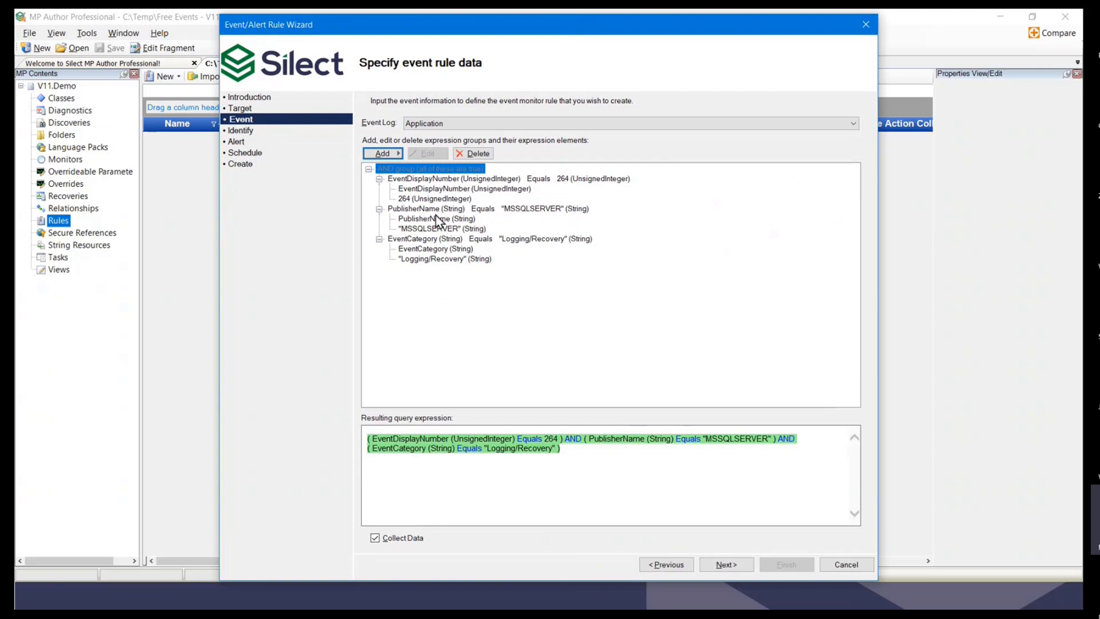
Step: Add an OR group containing a UserName Matches regular expression '^aa' condition
{"action": "left_click", "coordinate": [399, 154]}
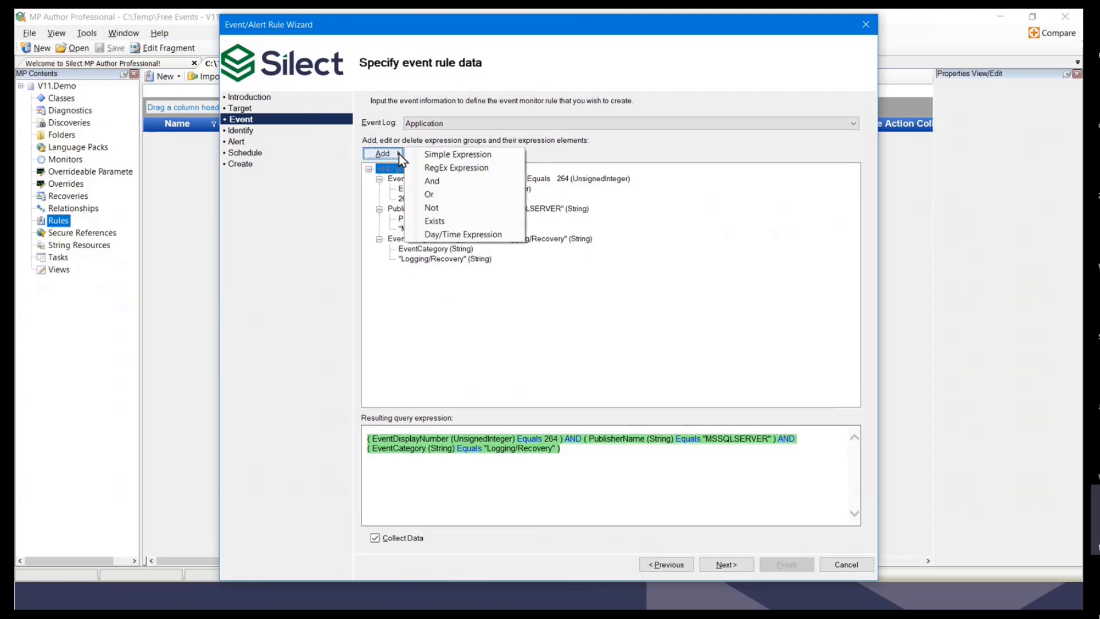
{"action": "left_click", "coordinate": [444, 198]}
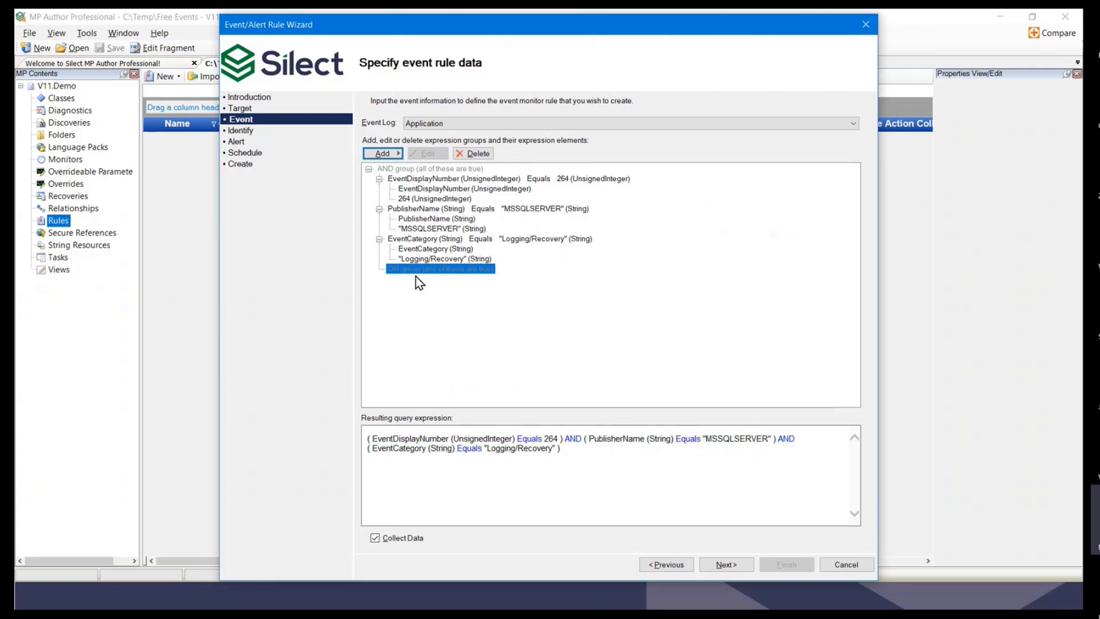
{"action": "left_click", "coordinate": [401, 153]}
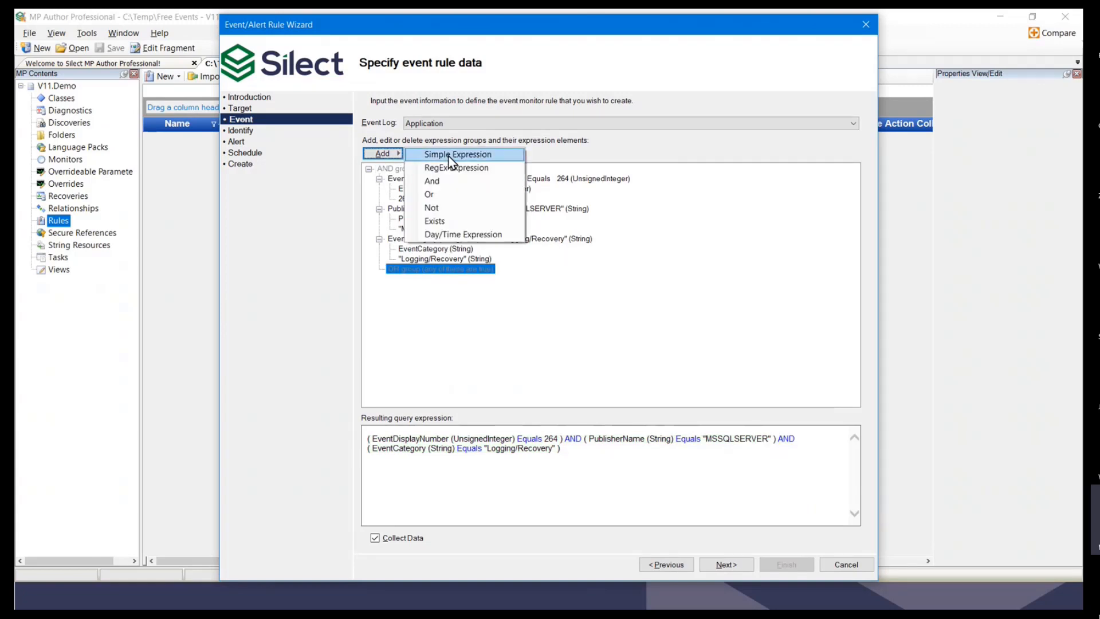
{"action": "left_click", "coordinate": [448, 154]}
{"action": "left_click", "coordinate": [648, 170]}
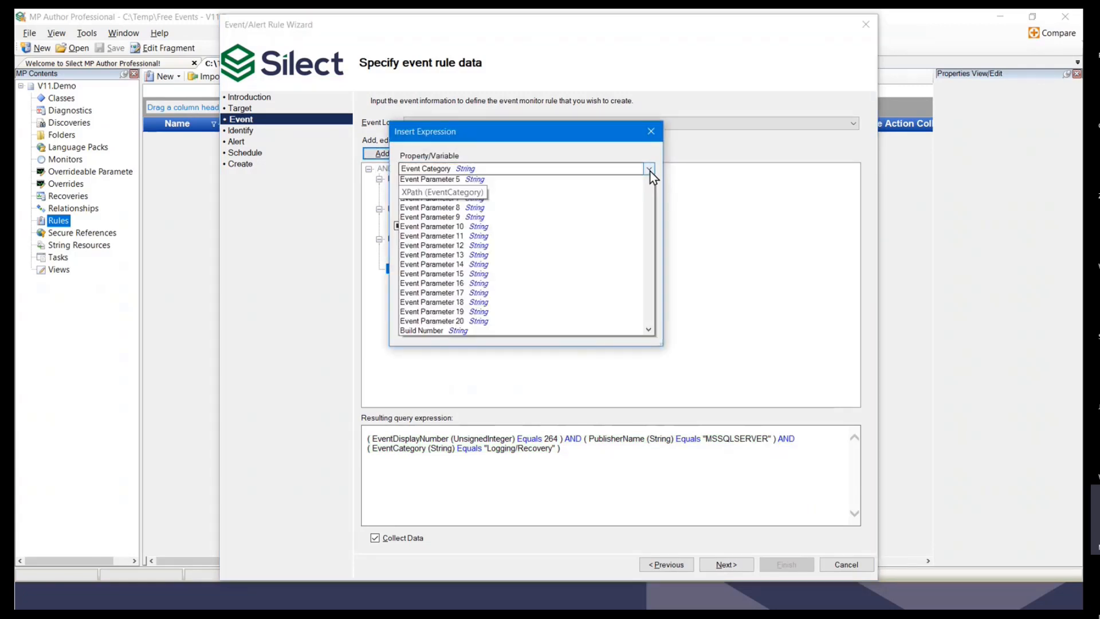
{"action": "left_click", "coordinate": [410, 256]}
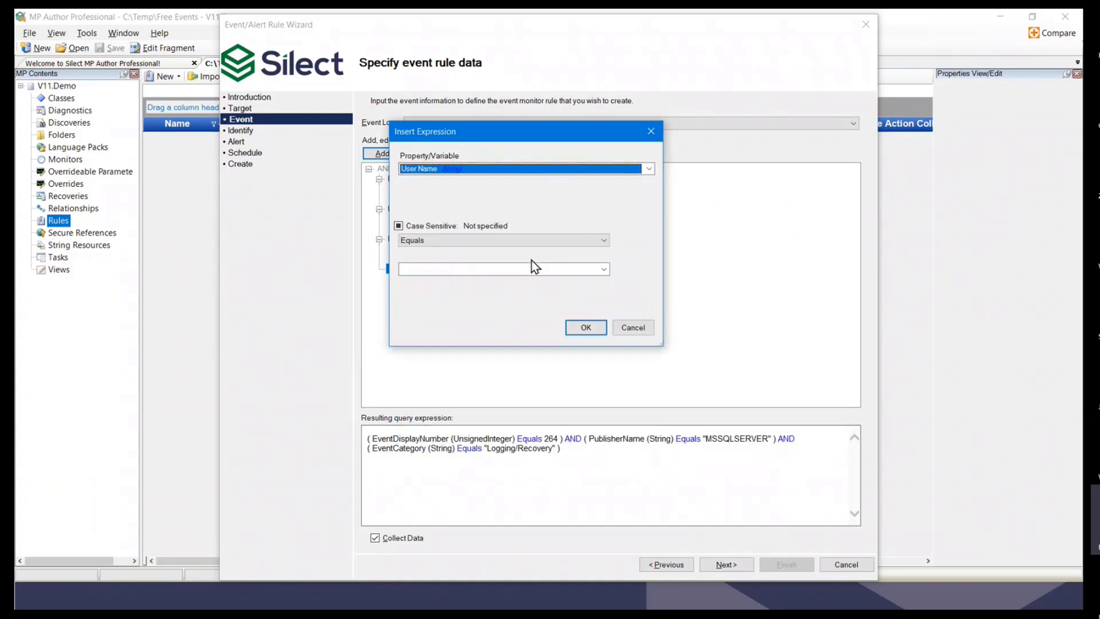
{"action": "left_click", "coordinate": [604, 240]}
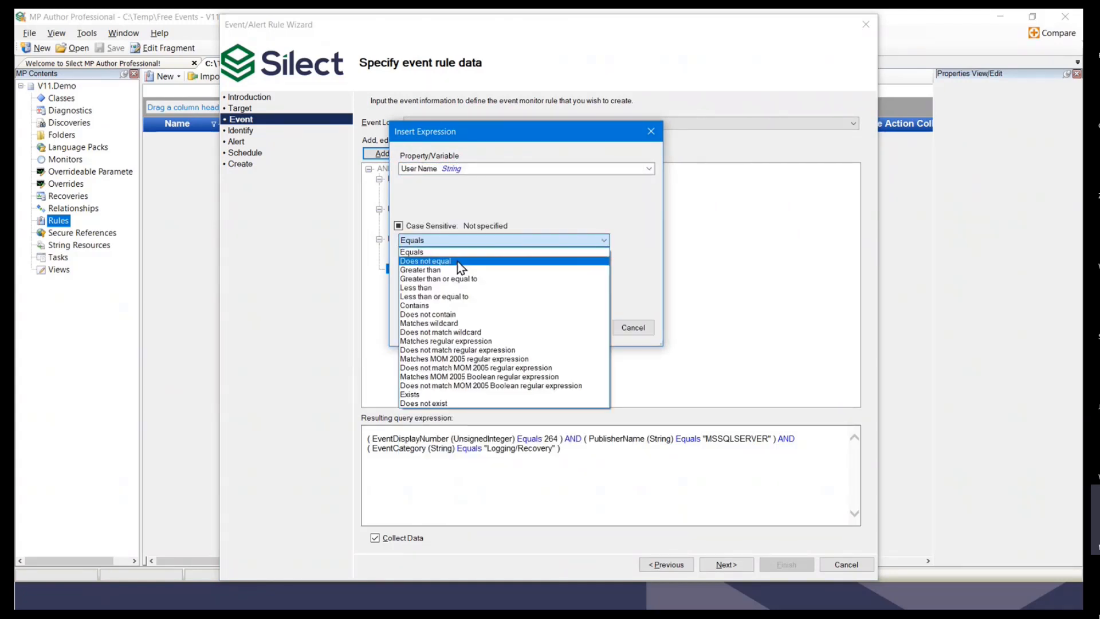
{"action": "left_click", "coordinate": [431, 342]}
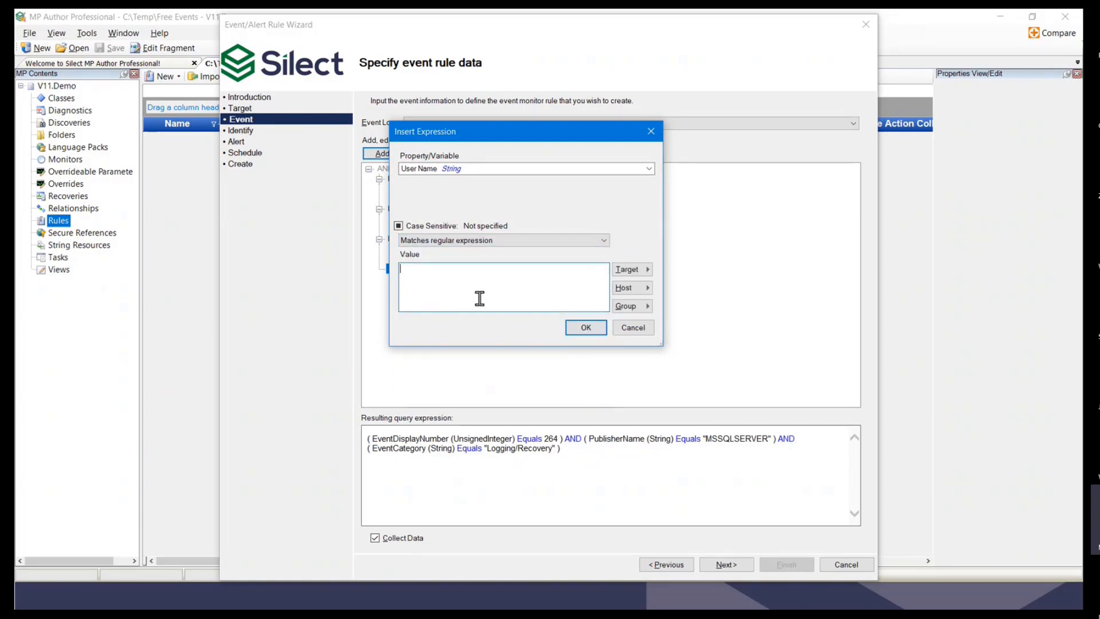
{"action": "type", "text": "^aa"}
{"action": "left_click", "coordinate": [585, 328]}
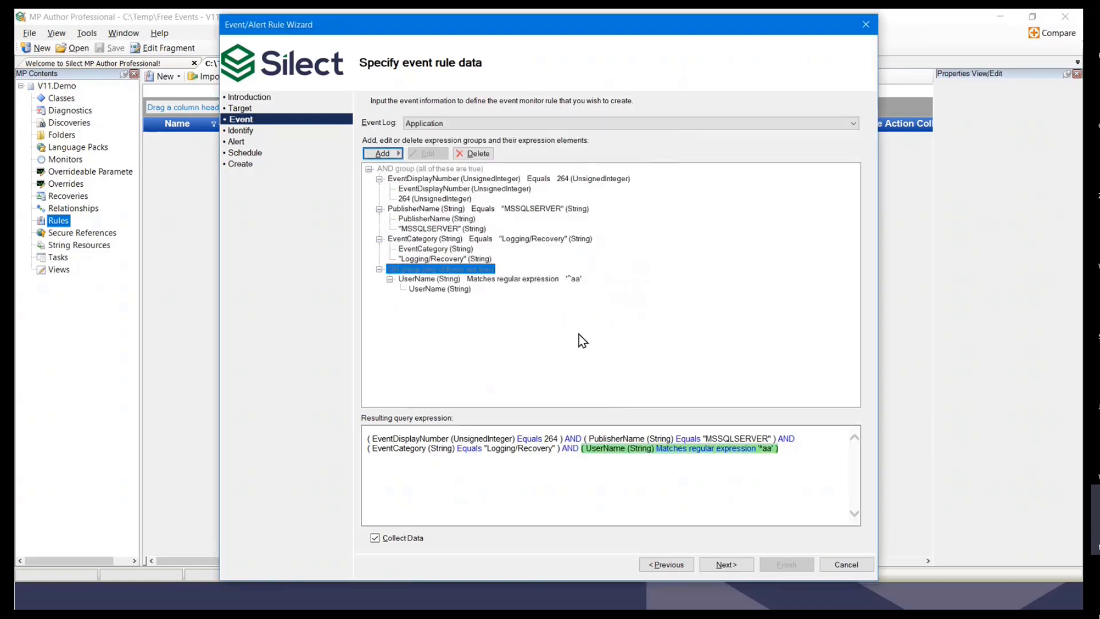
Step: Add an EventDescription 'adminGroup' condition to the OR group and continue to the Identify page
{"action": "right_click", "coordinate": [404, 270]}
{"action": "mouse_move", "coordinate": [430, 275]}
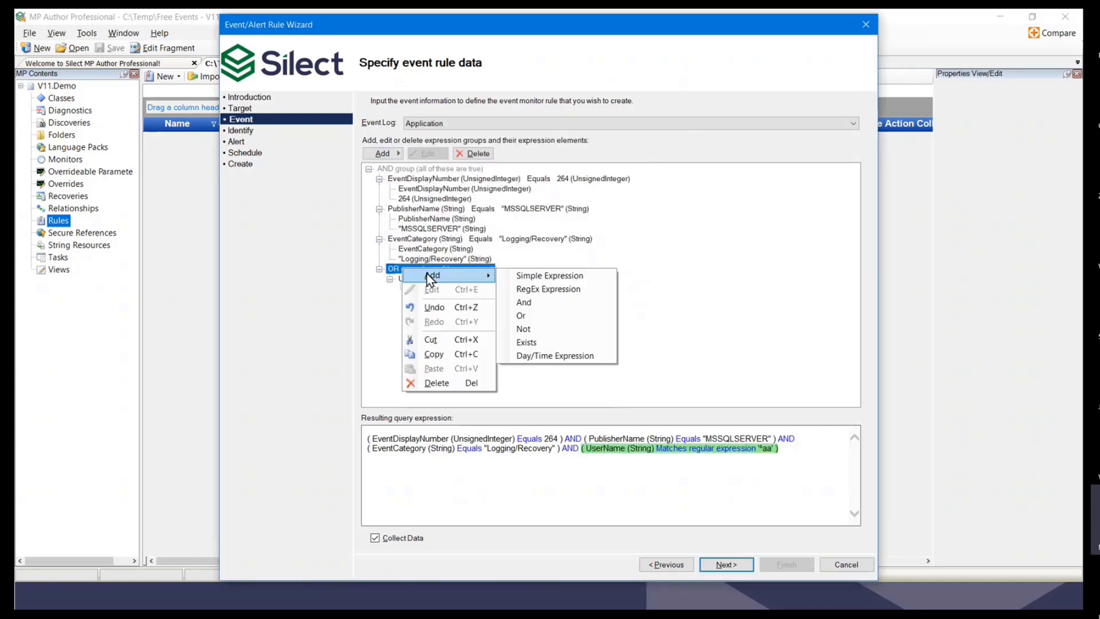
{"action": "left_click", "coordinate": [538, 290]}
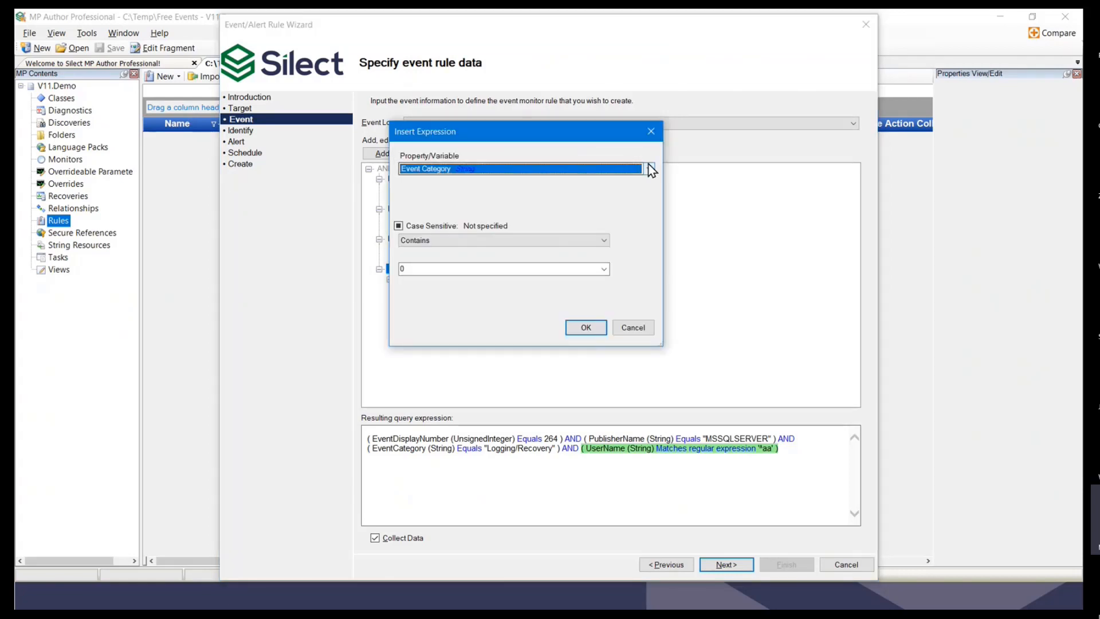
{"action": "left_click", "coordinate": [650, 168]}
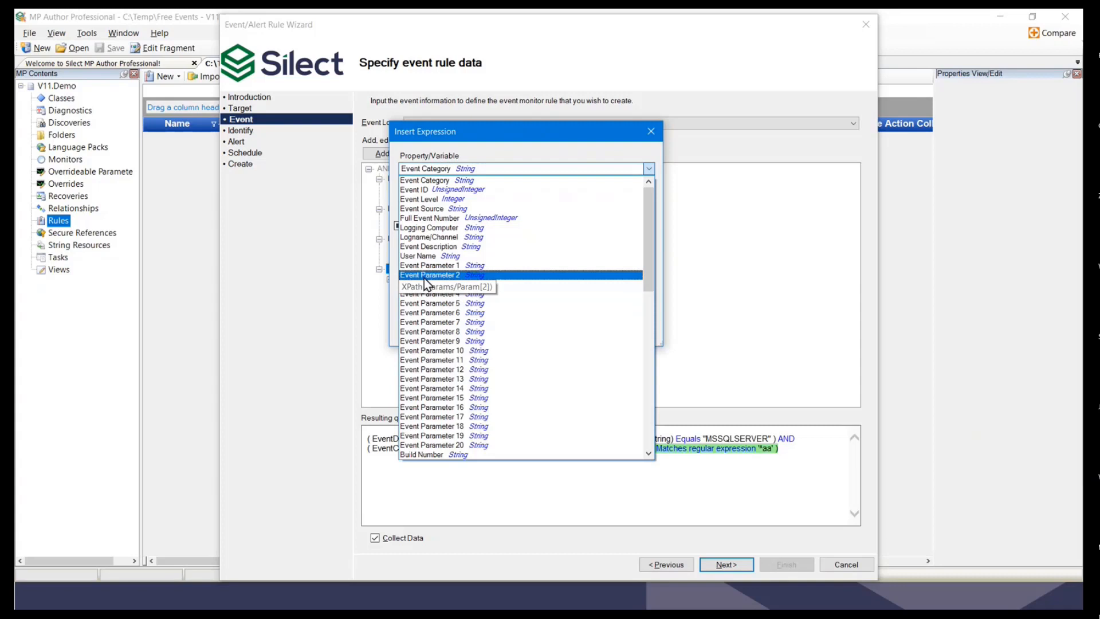
{"action": "left_click", "coordinate": [421, 246]}
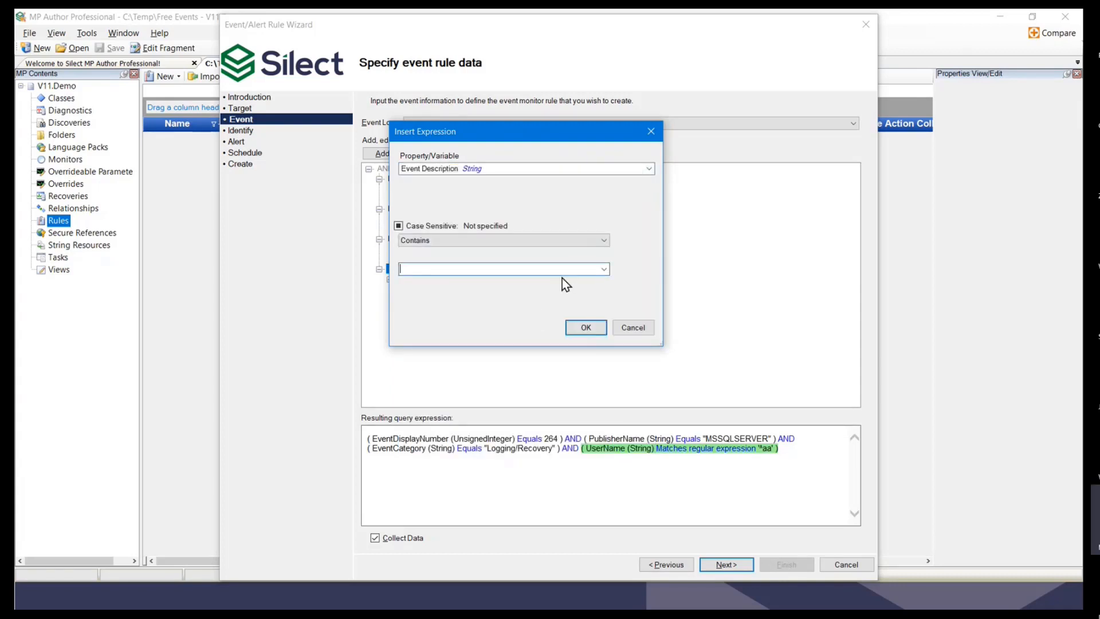
{"action": "type", "text": "adminGroup"}
{"action": "key", "text": "Return"}
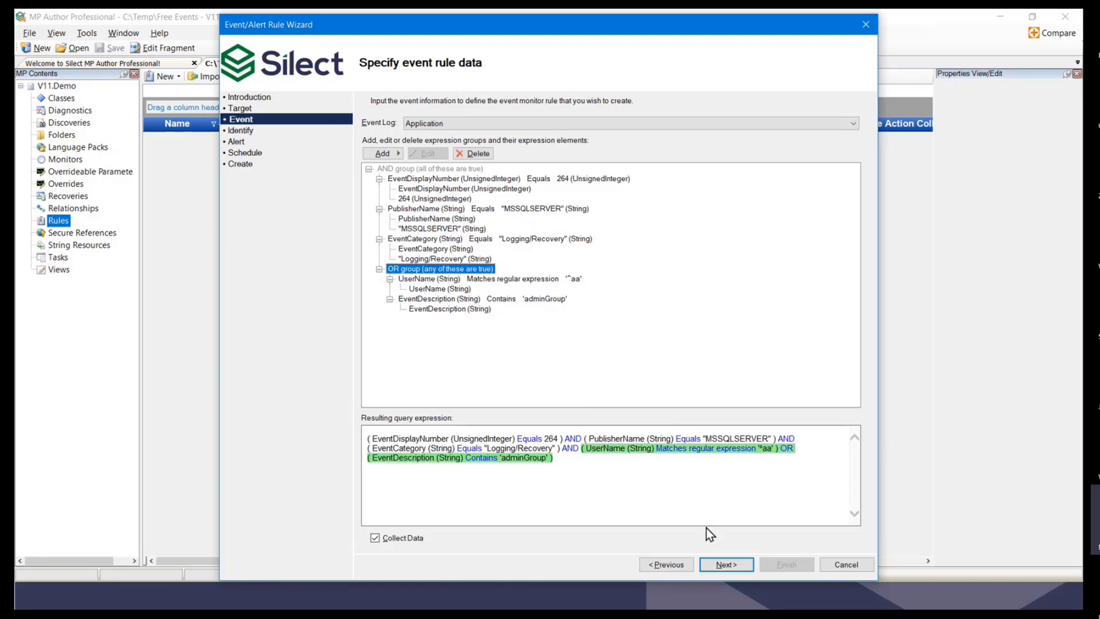
{"action": "left_click", "coordinate": [729, 564]}
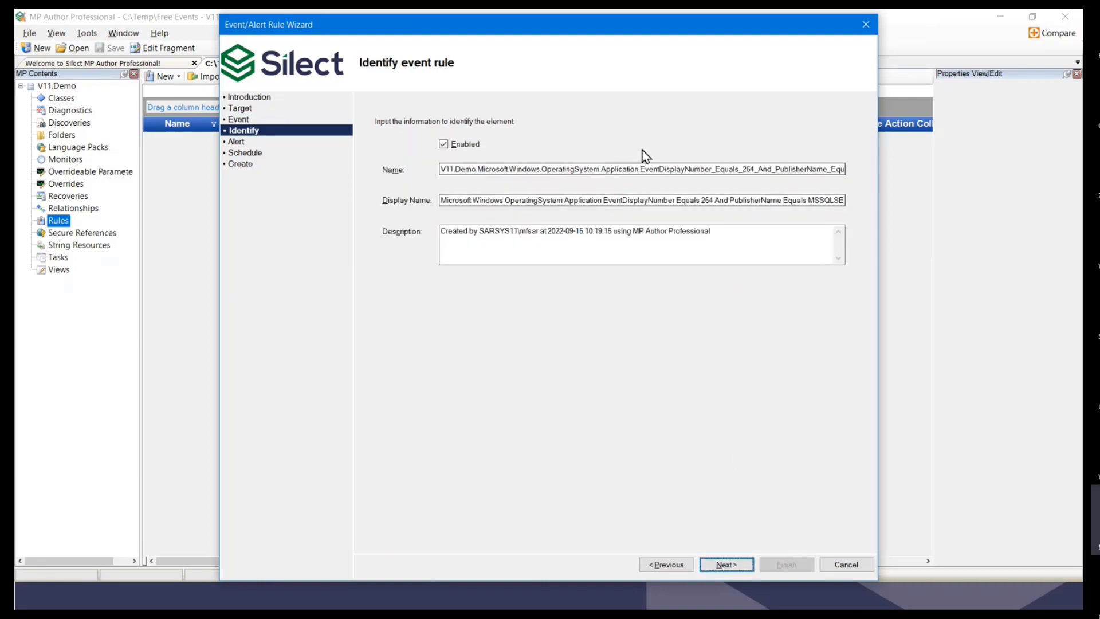
Step: Replace the generated rule-name text after 'V11.Demo.' with 'Test23', keeping 'EventRule'
{"action": "left_click", "coordinate": [580, 169]}
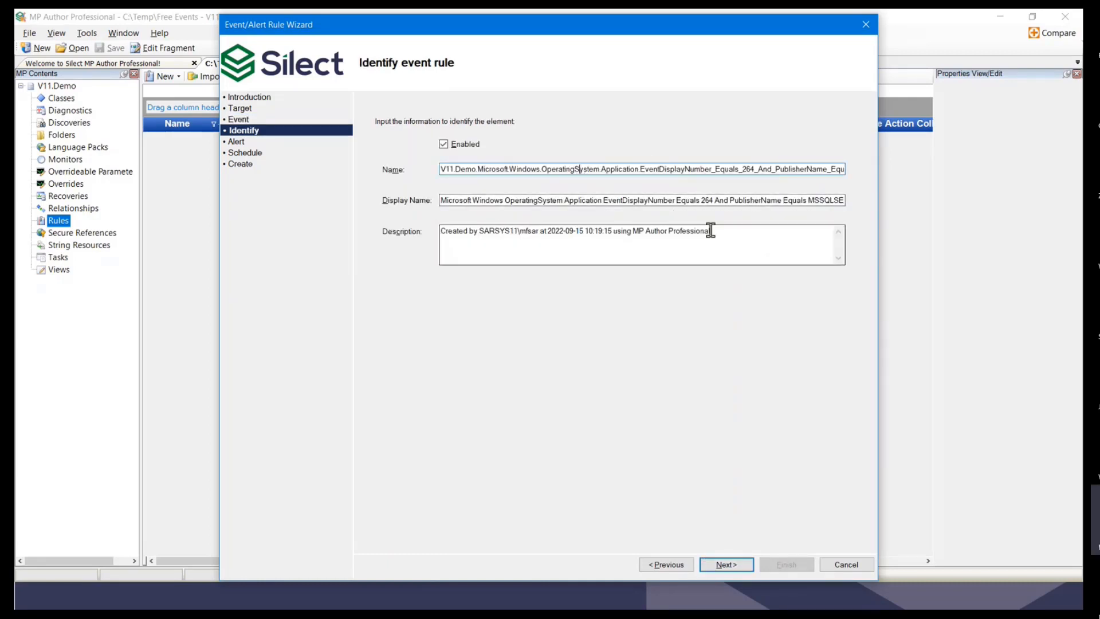
{"action": "key", "text": "End"}
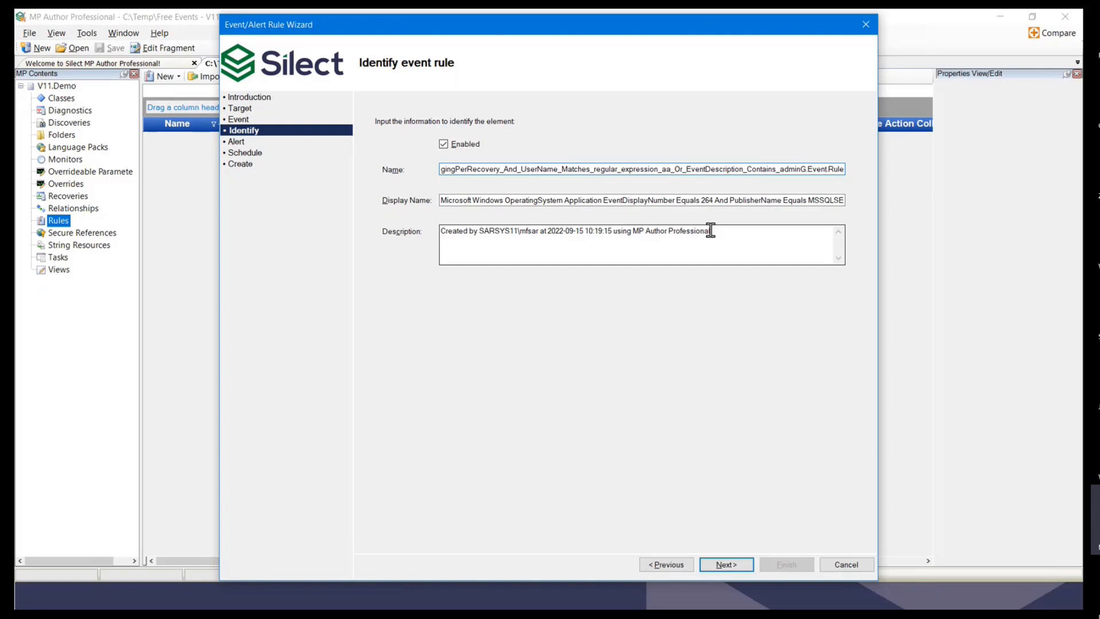
{"action": "key", "text": "shift+Left"}
{"action": "key", "text": "shift+Left"}
{"action": "key", "text": "shift+Left"}
{"action": "key", "text": "shift+Left"}
{"action": "key", "text": "shift+Left"}
{"action": "key", "text": "shift+Left"}
{"action": "key", "text": "Home"}
{"action": "key", "text": "Right"}
{"action": "key", "text": "Right"}
{"action": "key", "text": "Right"}
{"action": "key", "text": "Right"}
{"action": "key", "text": "Right"}
{"action": "key", "text": "Right"}
{"action": "key", "text": "Right"}
{"action": "key", "text": "Right"}
{"action": "key", "text": "Right"}
{"action": "key", "text": "Right"}
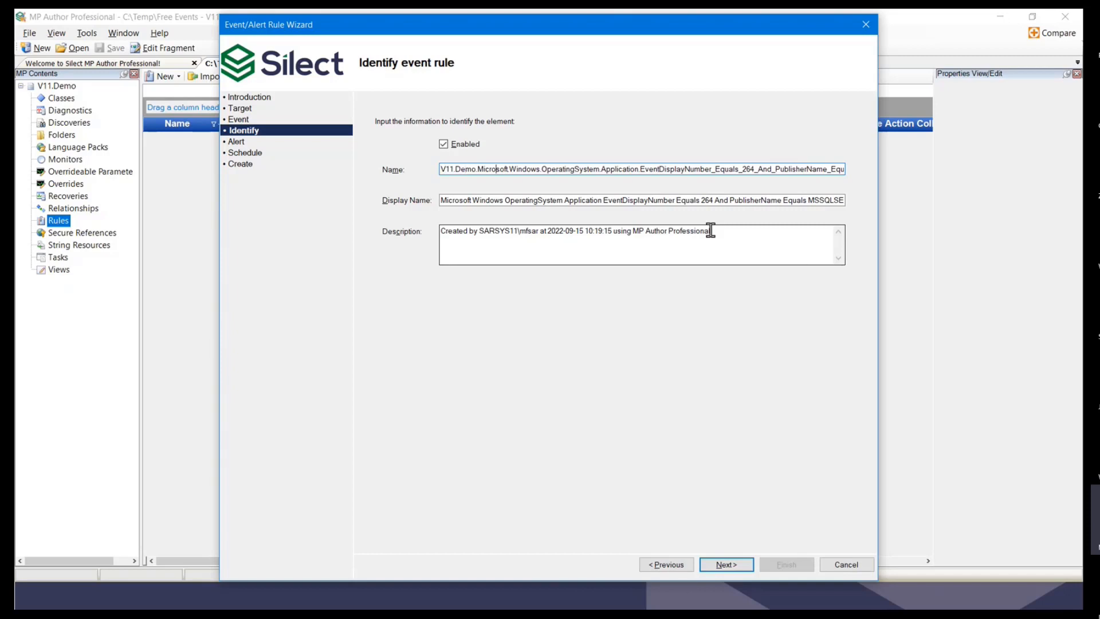
{"action": "key", "text": "shift+End"}
{"action": "key", "text": "shift+Left"}
{"action": "key", "text": "shift+Left"}
{"action": "key", "text": "shift+Left"}
{"action": "key", "text": "shift+Left"}
{"action": "key", "text": "shift+Left"}
{"action": "key", "text": "shift+Left"}
{"action": "key", "text": "shift+Left"}
{"action": "key", "text": "shift+Left"}
{"action": "key", "text": "shift+Left"}
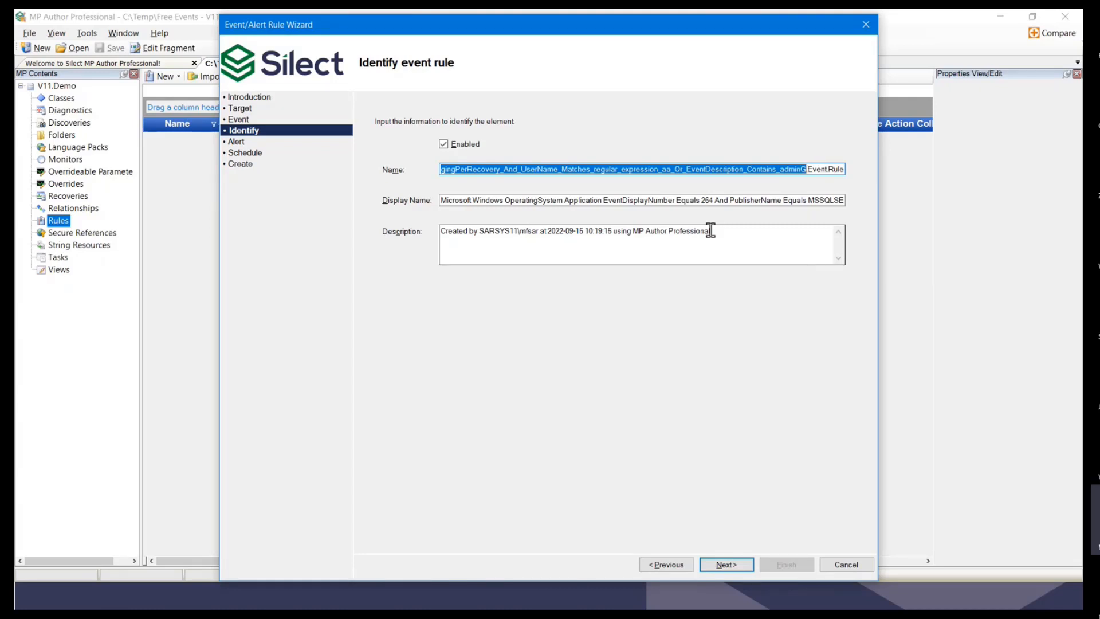
{"action": "type", "text": "Test"}
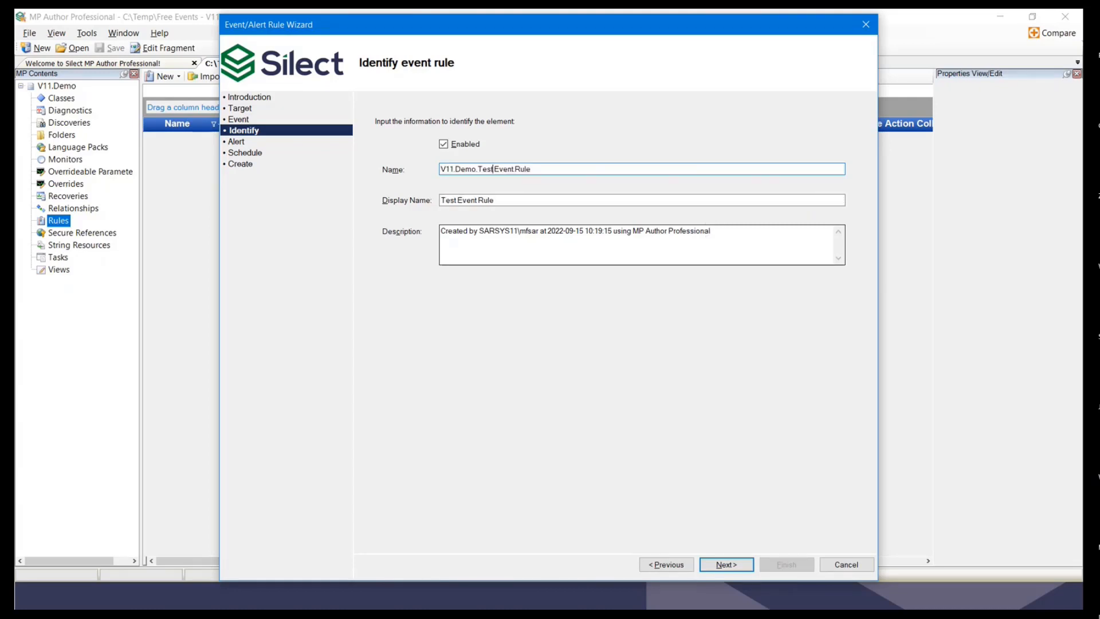
{"action": "type", "text": "23"}
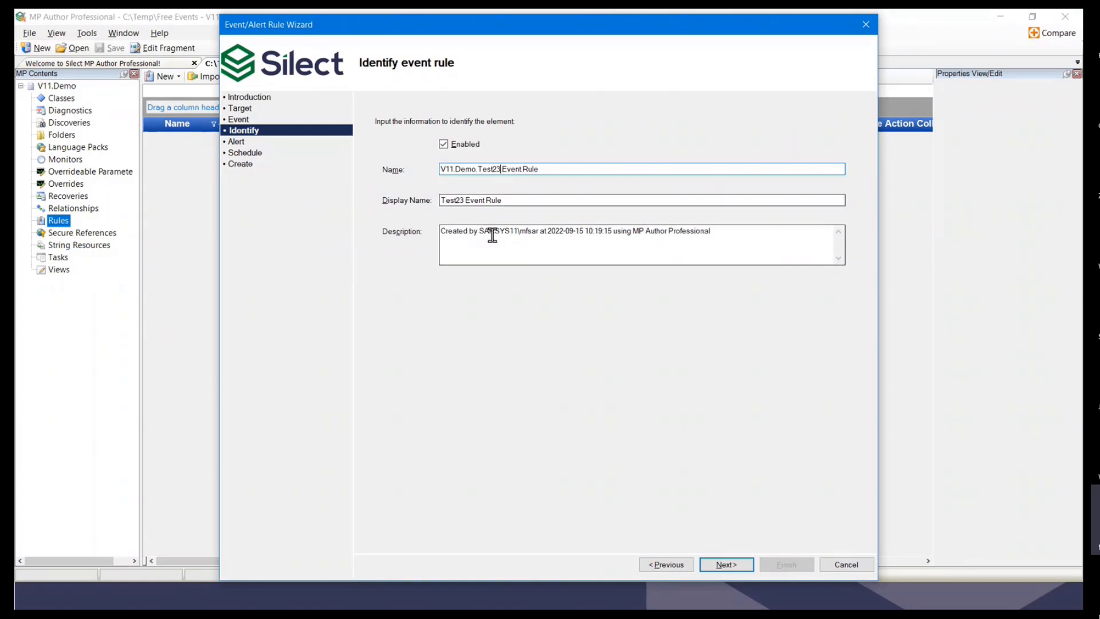
Step: Append the event category to the alert description and start a new 'Description:' line
{"action": "left_click", "coordinate": [724, 565]}
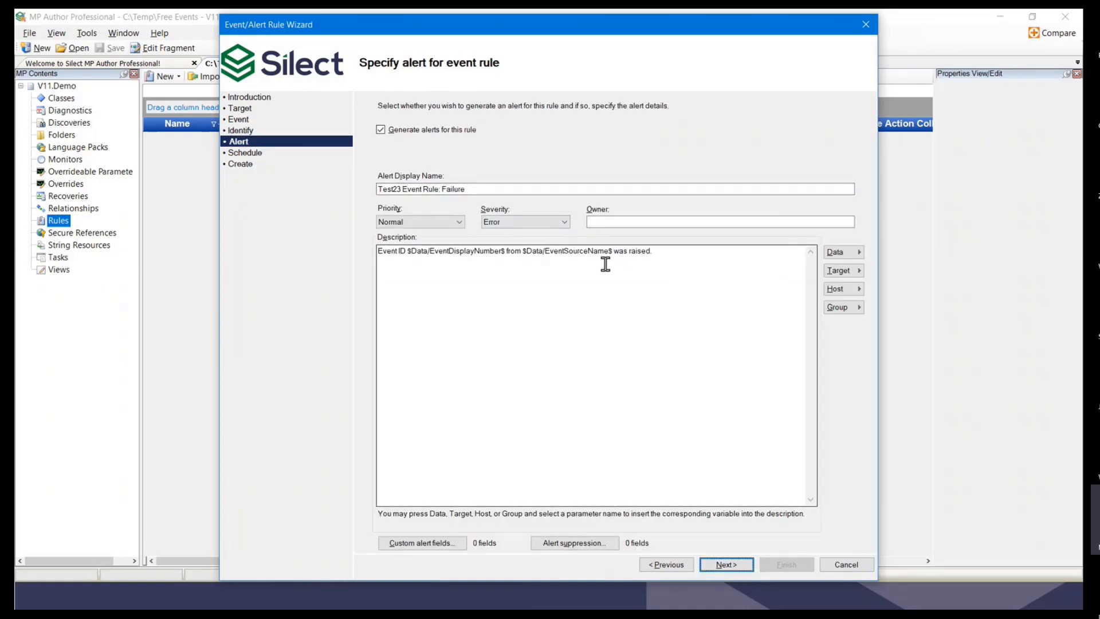
{"action": "left_click", "coordinate": [663, 252]}
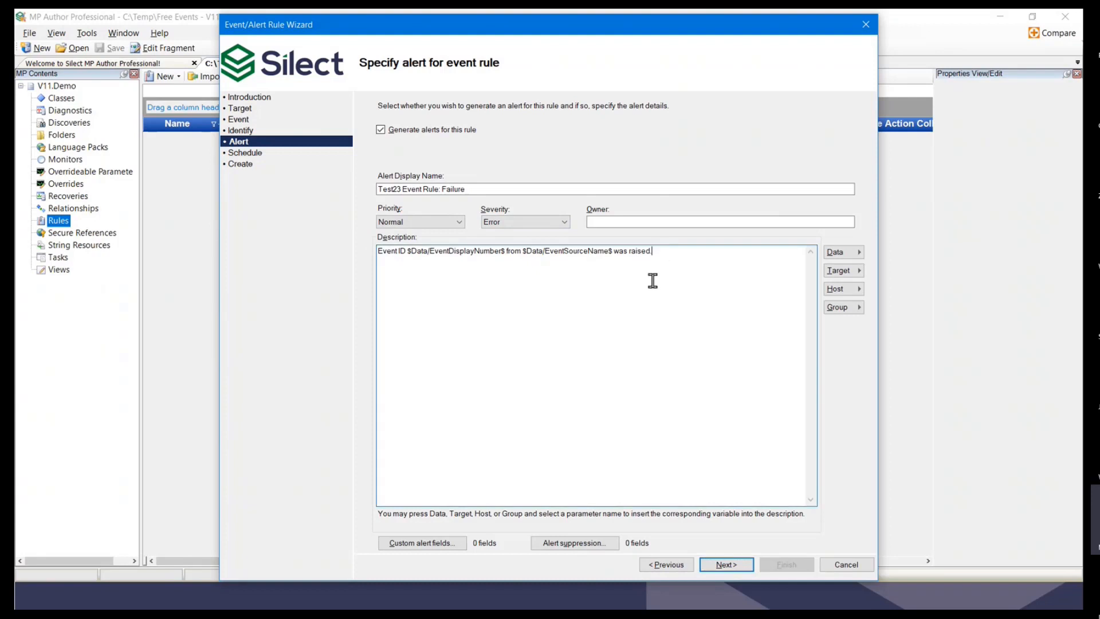
{"action": "left_click", "coordinate": [862, 251]}
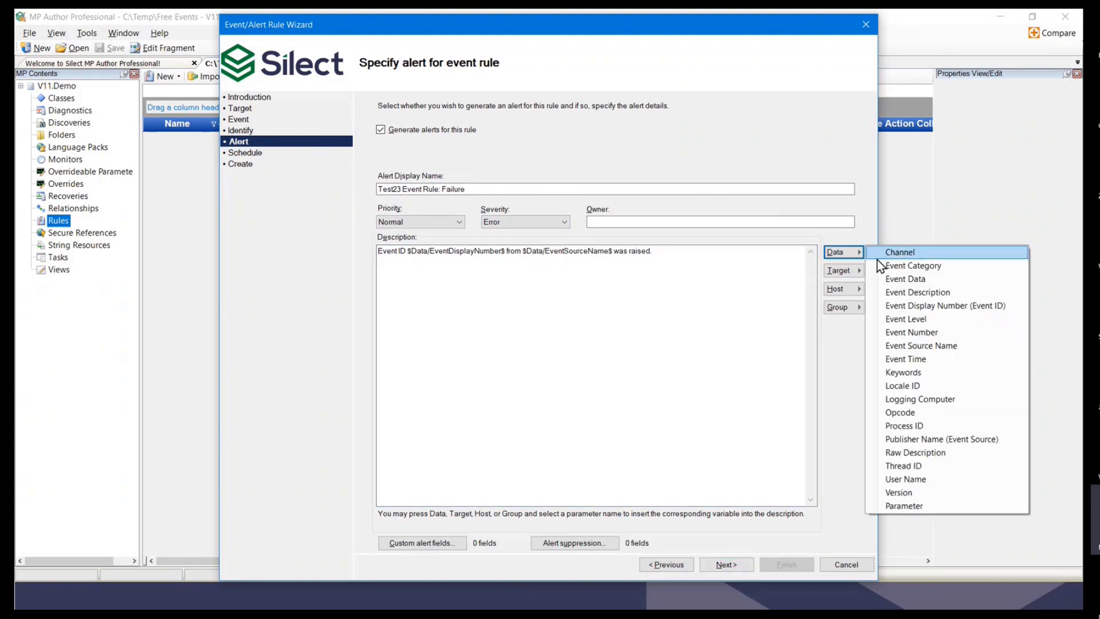
{"action": "left_click", "coordinate": [939, 266]}
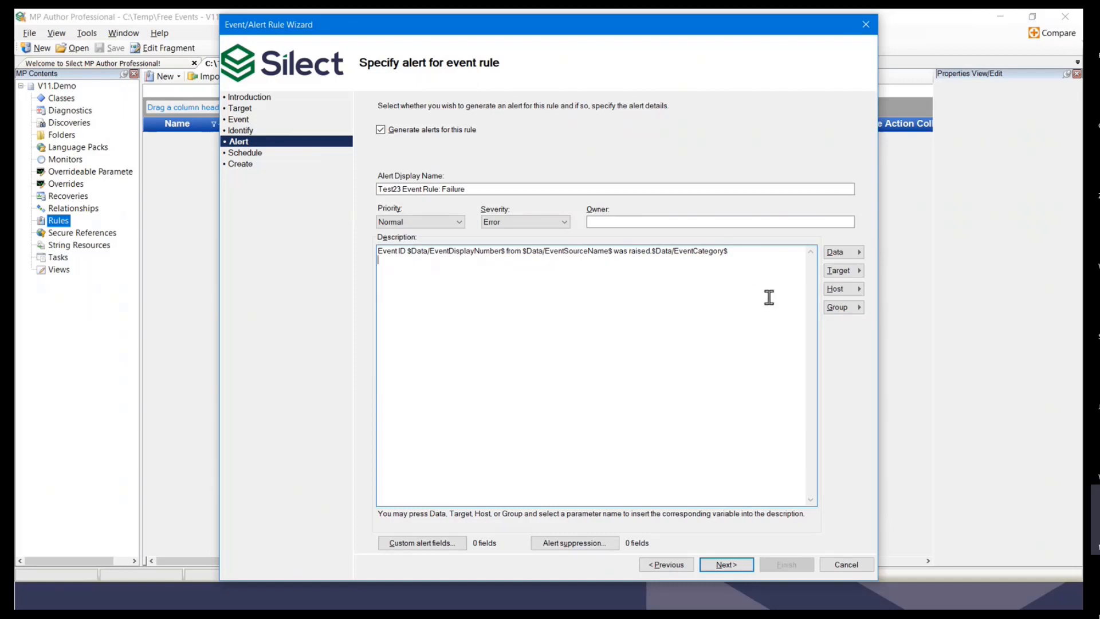
{"action": "key", "text": "Return"}
{"action": "type", "text": "Description:"}
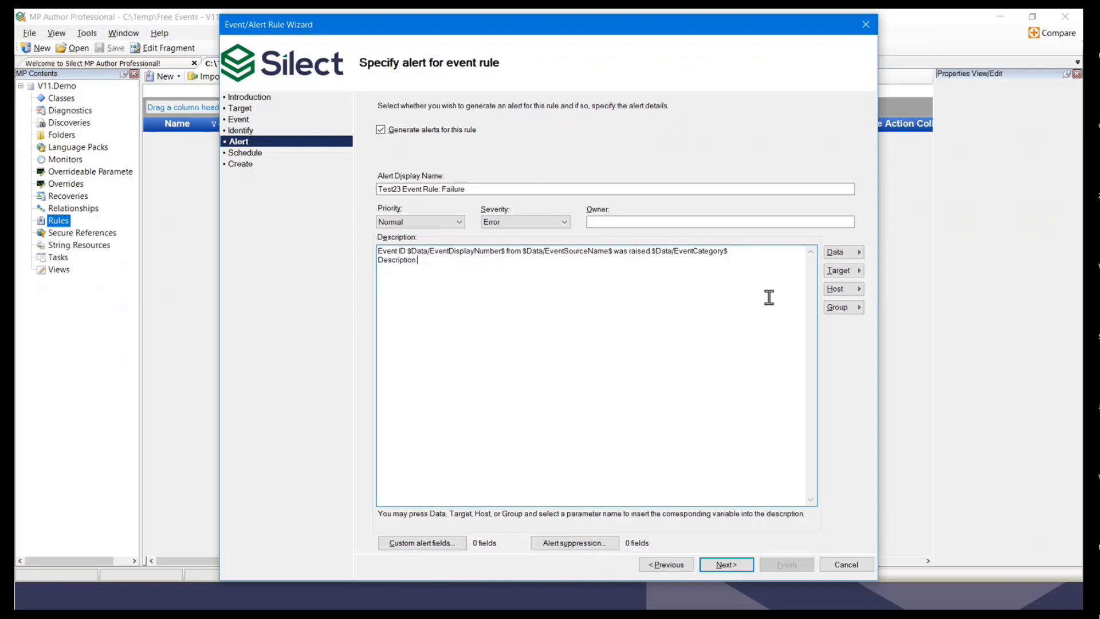
Step: Insert the event description and the target's OS major version into the alert description
{"action": "left_click", "coordinate": [859, 252]}
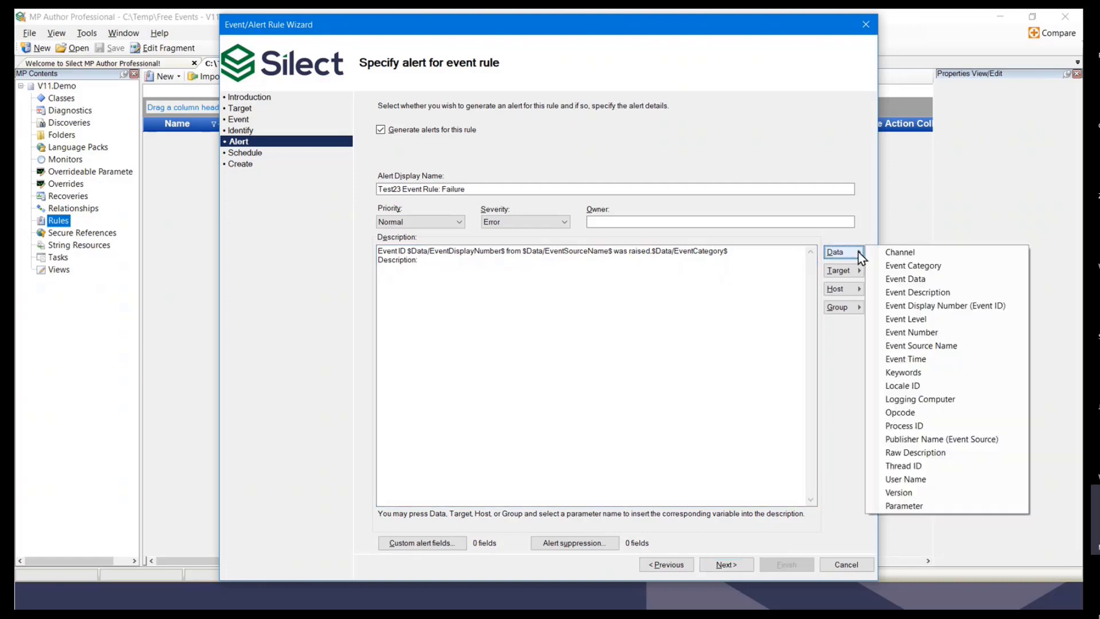
{"action": "left_click", "coordinate": [924, 294]}
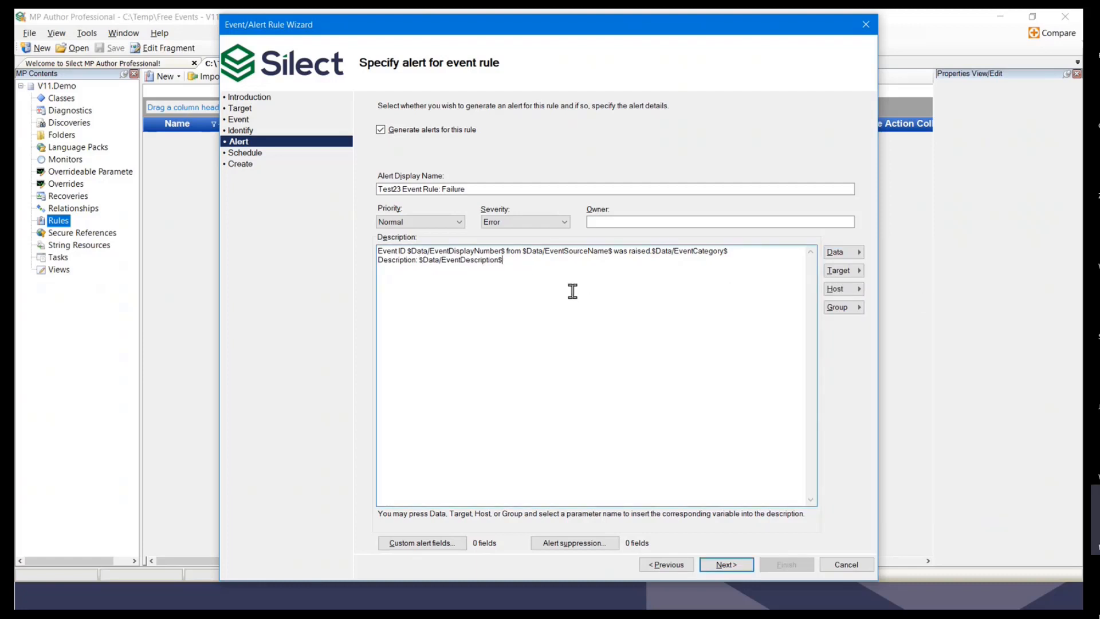
{"action": "left_click", "coordinate": [844, 270]}
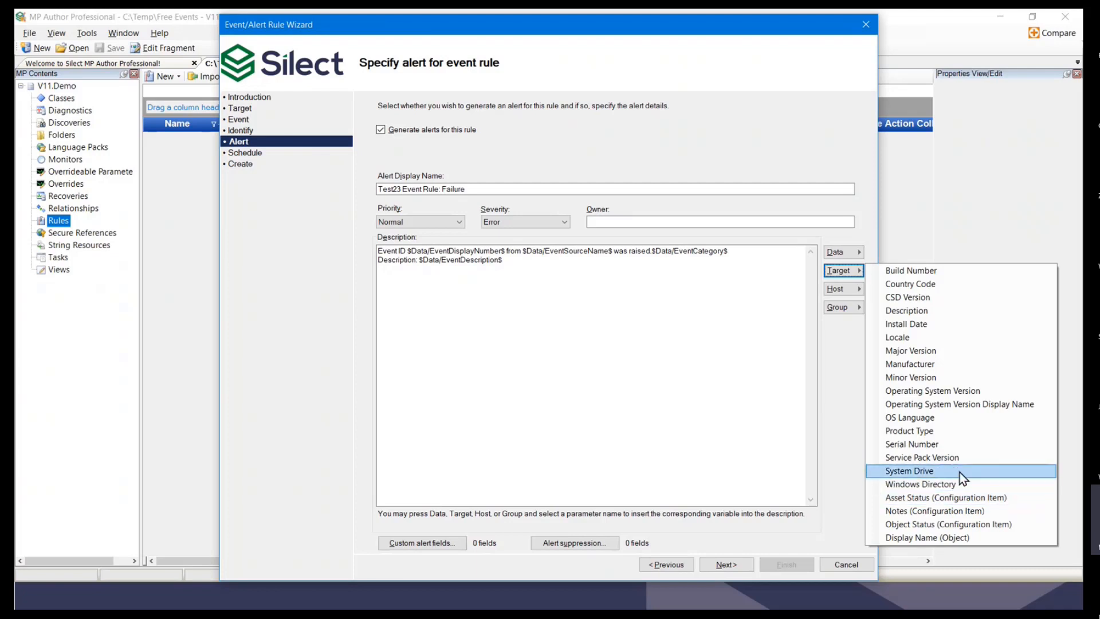
{"action": "left_click", "coordinate": [841, 289]}
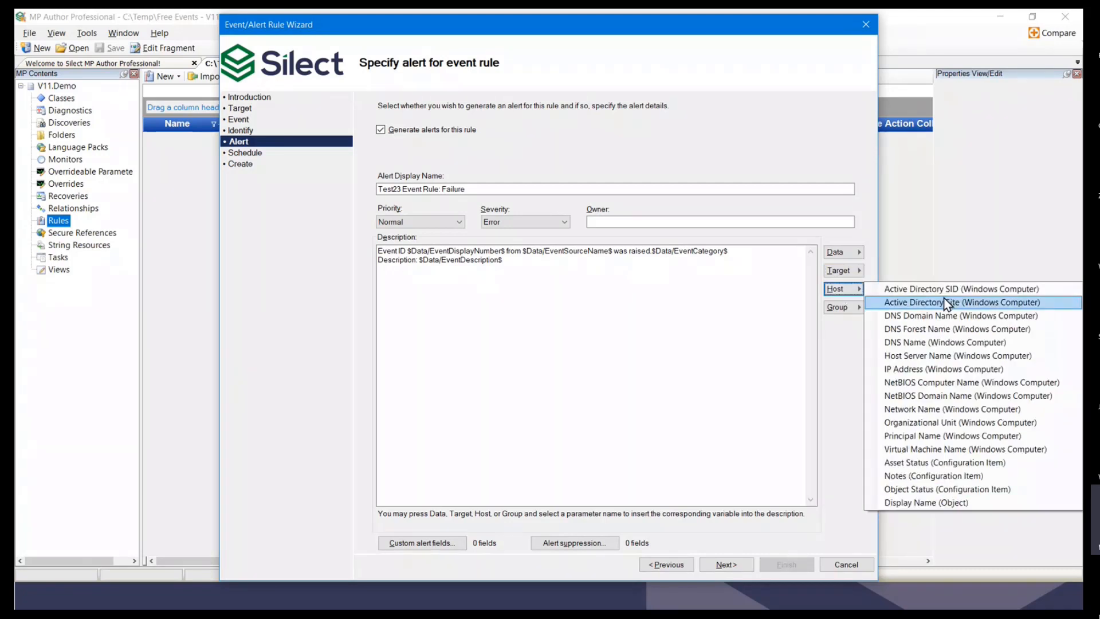
{"action": "left_click", "coordinate": [855, 275]}
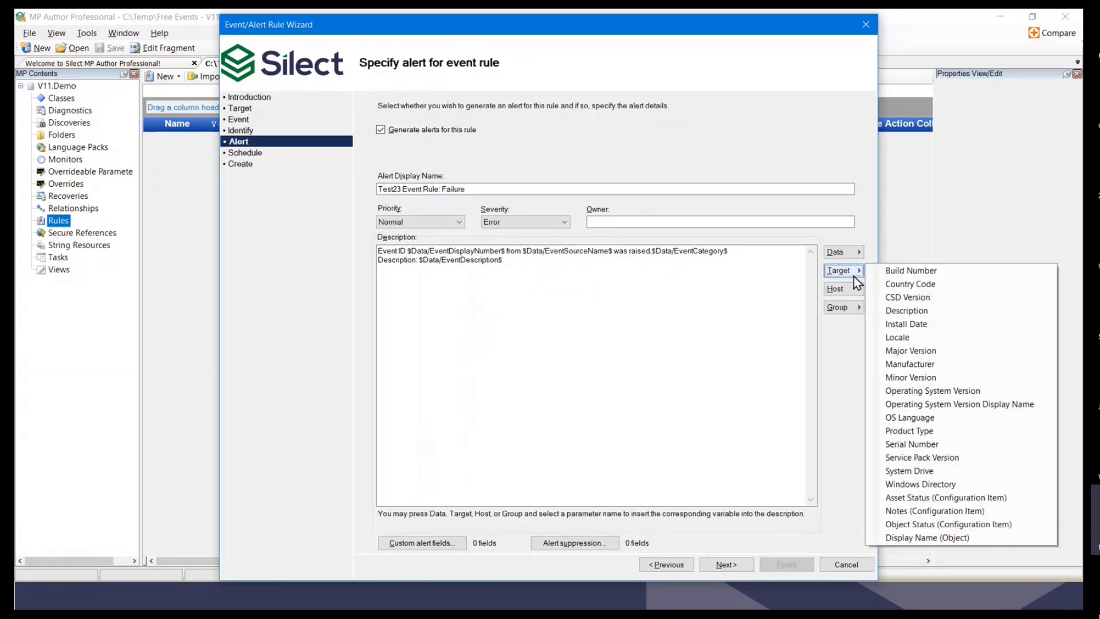
{"action": "left_click", "coordinate": [914, 353]}
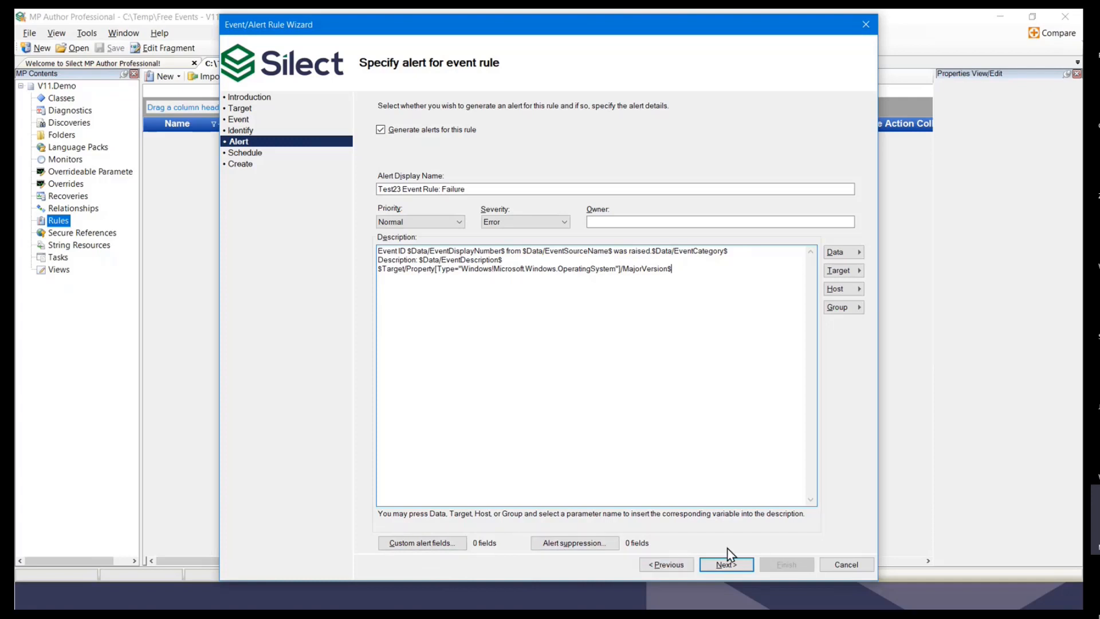
{"action": "left_click", "coordinate": [727, 566]}
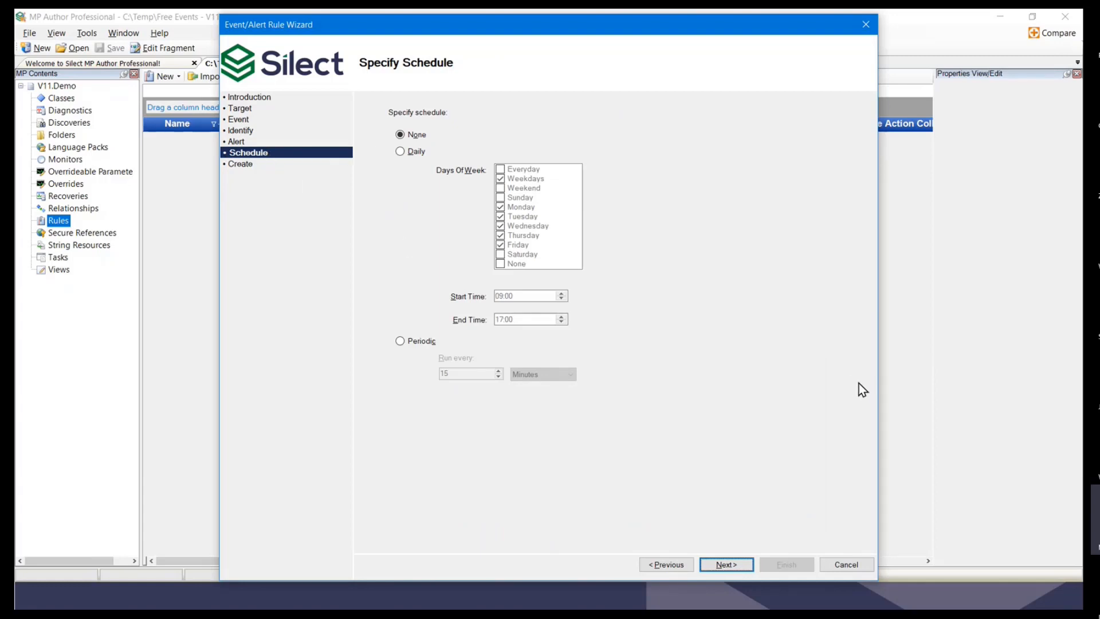
Step: Accept the default schedule and finish creating the Test23 Event Rule
{"action": "left_click", "coordinate": [727, 565]}
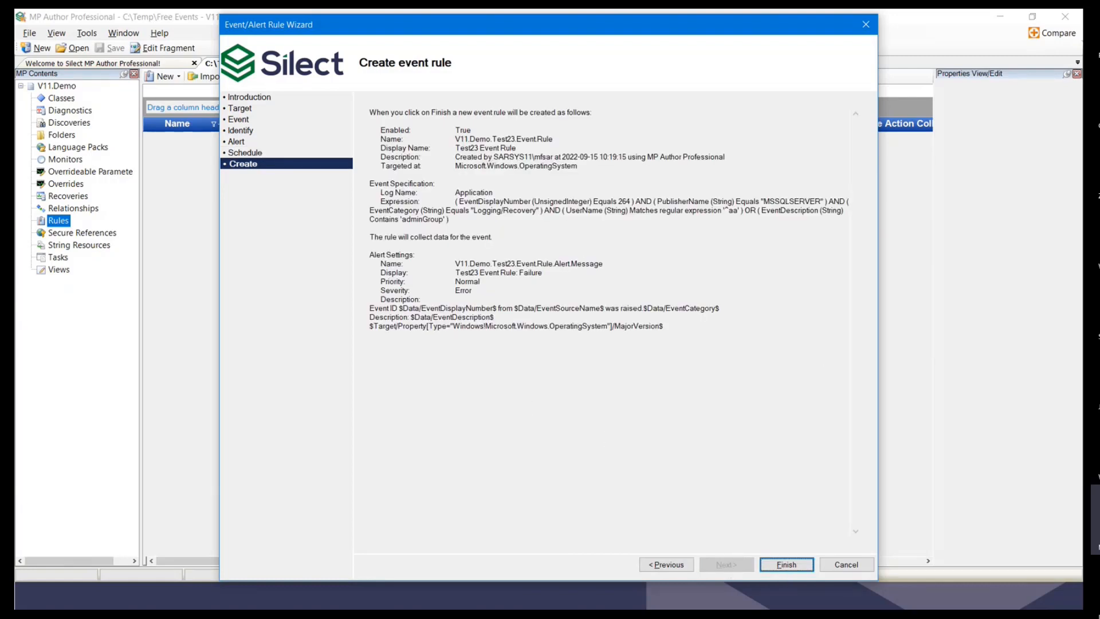
{"action": "left_click", "coordinate": [787, 565]}
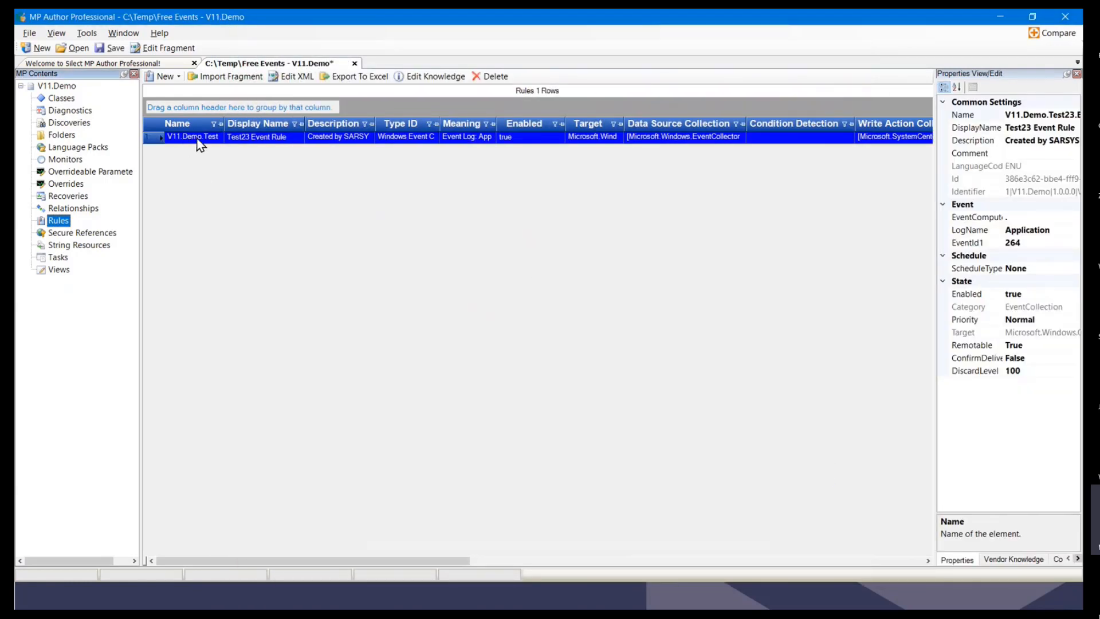
{"action": "right_click", "coordinate": [222, 142]}
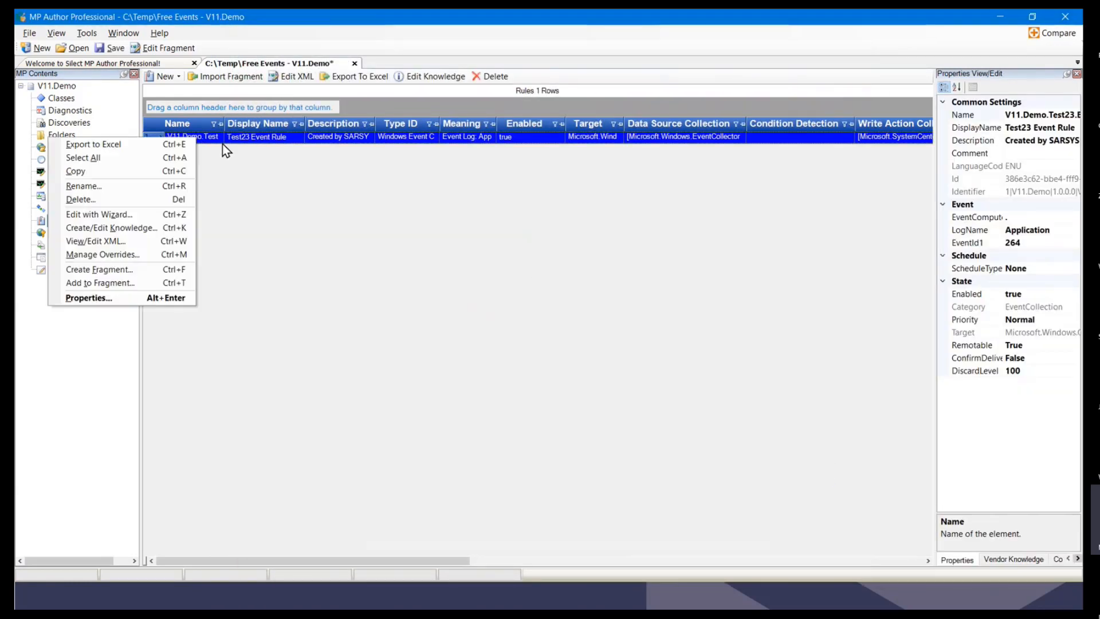
{"action": "left_click", "coordinate": [119, 241]}
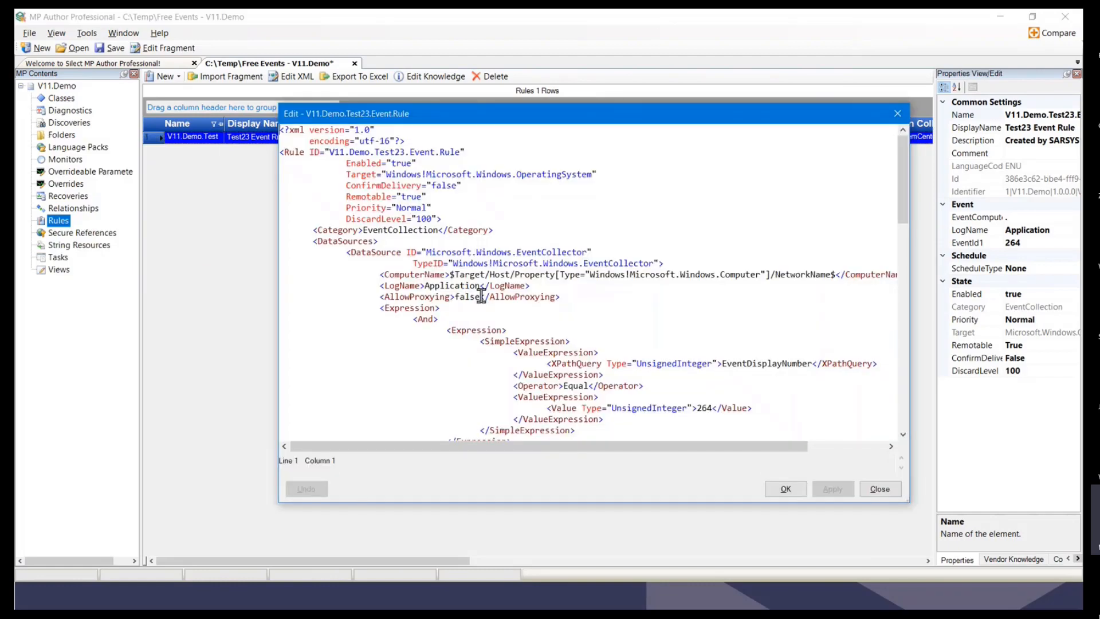
{"action": "scroll", "coordinate": [466, 272], "scroll_direction": "down", "scroll_amount": 2}
{"action": "scroll", "coordinate": [494, 232], "scroll_direction": "down", "scroll_amount": 2}
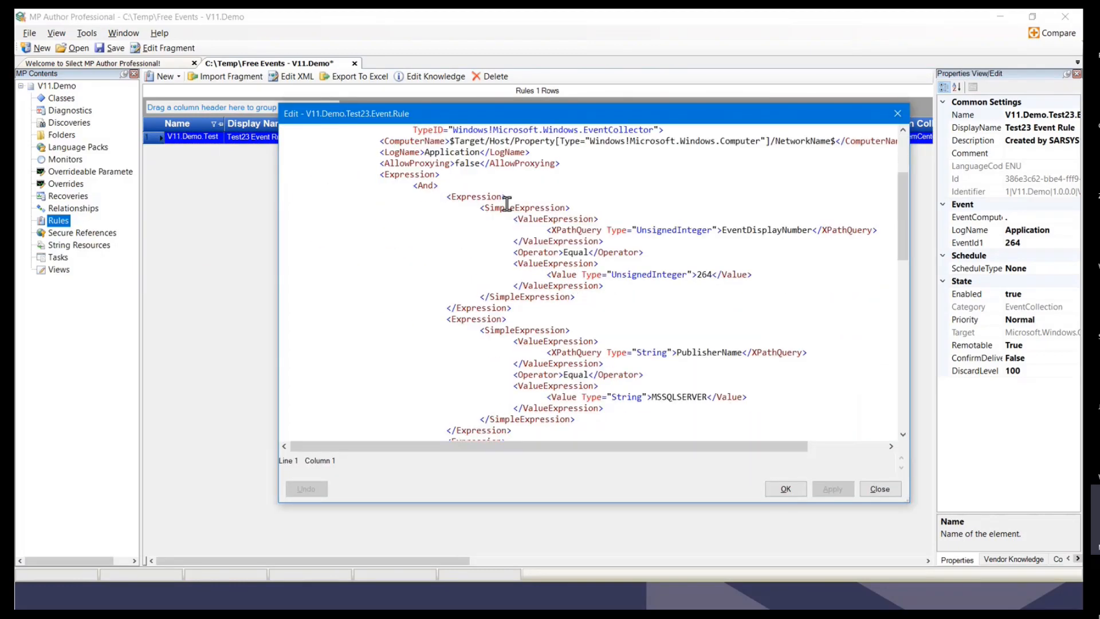
{"action": "double_click", "coordinate": [767, 230]}
{"action": "left_click", "coordinate": [722, 322]}
{"action": "double_click", "coordinate": [708, 352]}
{"action": "scroll", "coordinate": [710, 338], "scroll_direction": "down", "scroll_amount": 1}
{"action": "scroll", "coordinate": [710, 334], "scroll_direction": "down", "scroll_amount": 2}
{"action": "left_click", "coordinate": [705, 372]}
{"action": "scroll", "coordinate": [711, 344], "scroll_direction": "down", "scroll_amount": 1}
{"action": "scroll", "coordinate": [711, 335], "scroll_direction": "down", "scroll_amount": 5}
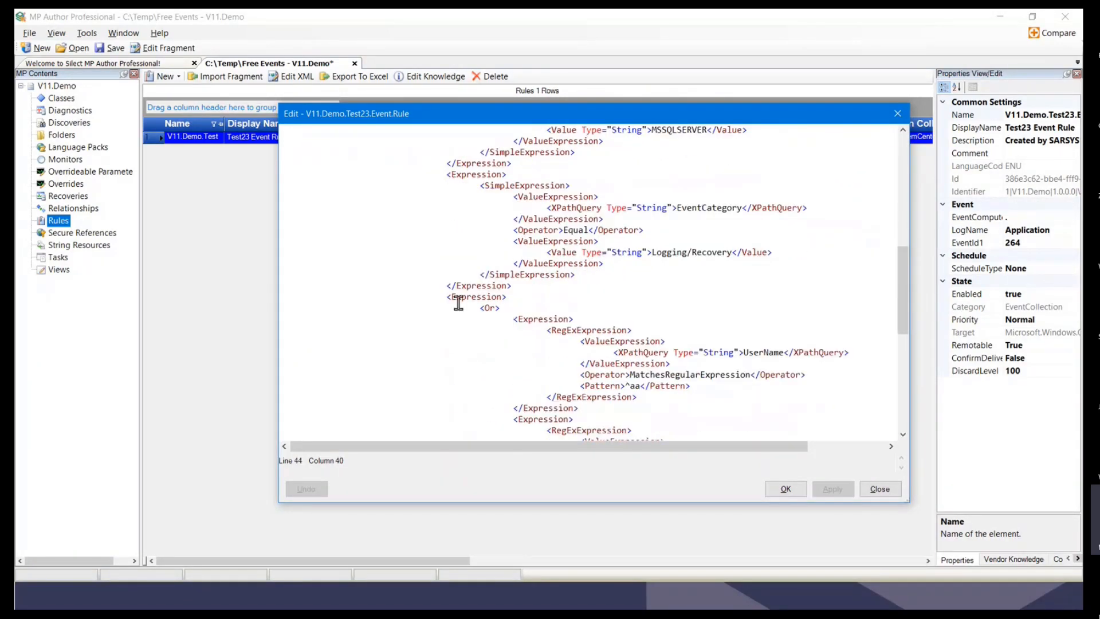
{"action": "left_click_drag", "start_coordinate": [480, 308], "coordinate": [656, 327]}
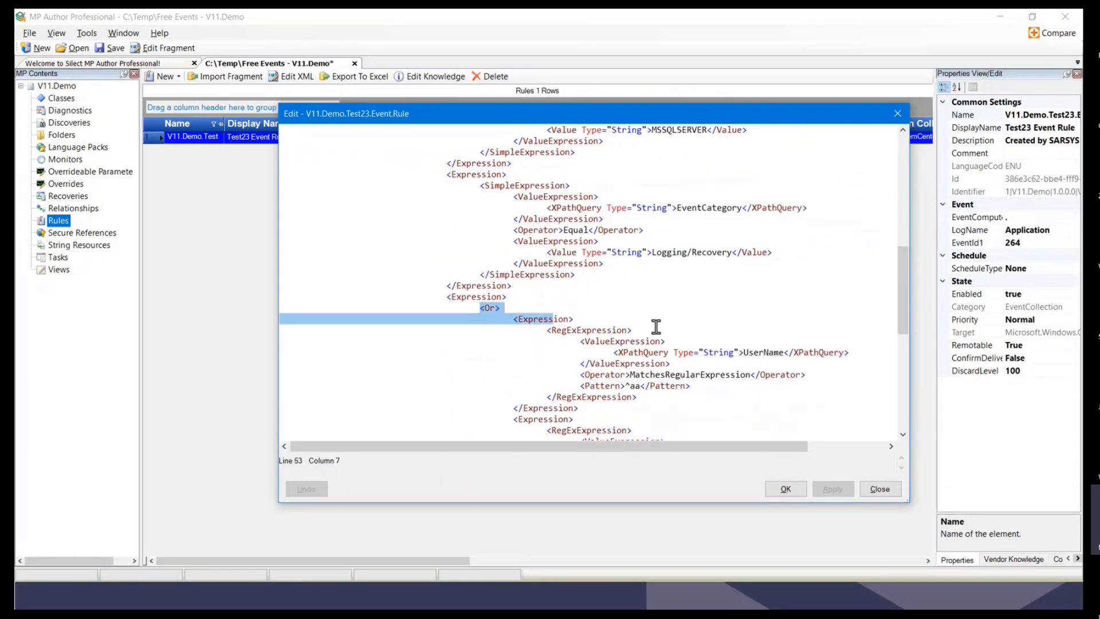
{"action": "double_click", "coordinate": [763, 353]}
{"action": "scroll", "coordinate": [745, 352], "scroll_direction": "down", "scroll_amount": 1}
{"action": "left_click", "coordinate": [644, 352]}
{"action": "scroll", "coordinate": [728, 374], "scroll_direction": "down", "scroll_amount": 1}
{"action": "scroll", "coordinate": [736, 374], "scroll_direction": "down", "scroll_amount": 2}
{"action": "double_click", "coordinate": [779, 320]}
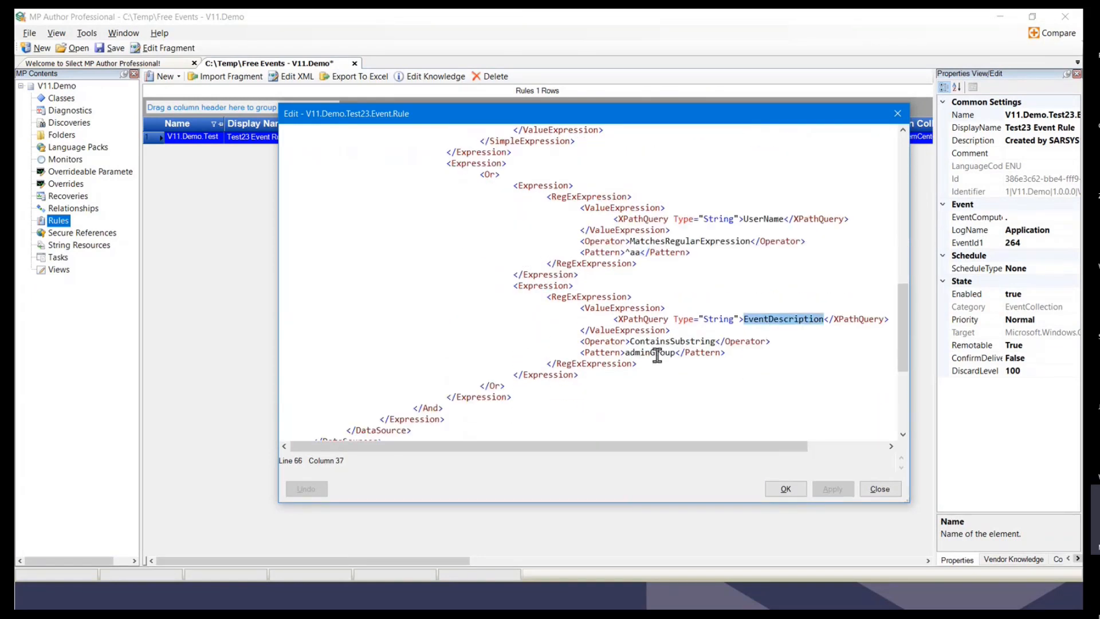
{"action": "left_click", "coordinate": [641, 352]}
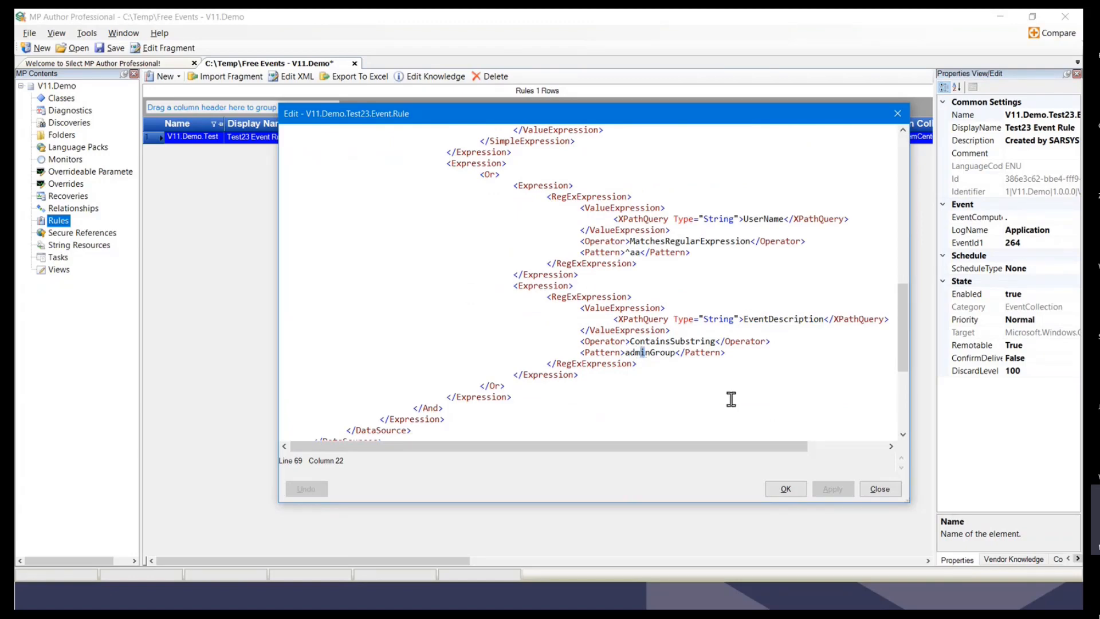
{"action": "scroll", "coordinate": [729, 398], "scroll_direction": "down", "scroll_amount": 3}
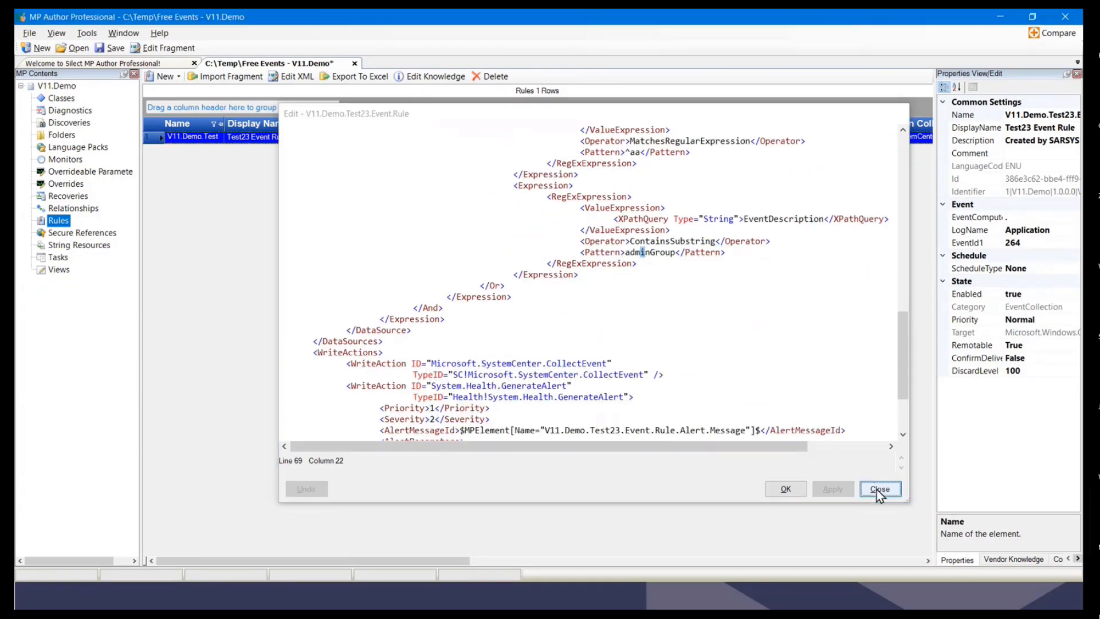
{"action": "left_click", "coordinate": [879, 489]}
{"action": "right_click", "coordinate": [166, 140]}
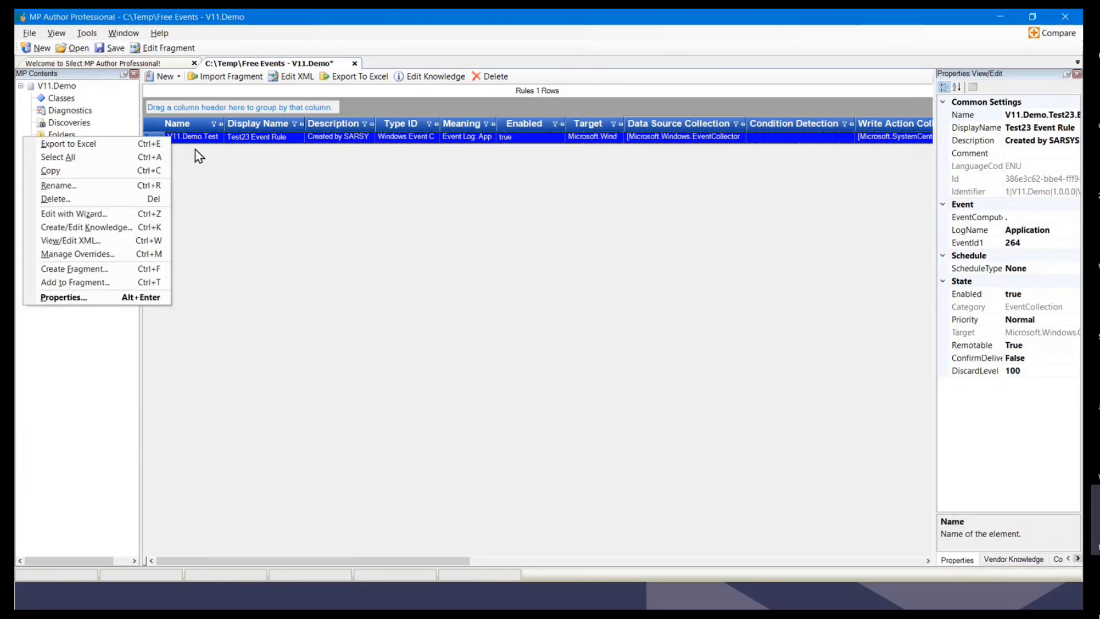
Step: Edit the Test23 Event Rule with the wizard, changing its event ID from 264 to 1000
{"action": "left_click", "coordinate": [94, 215]}
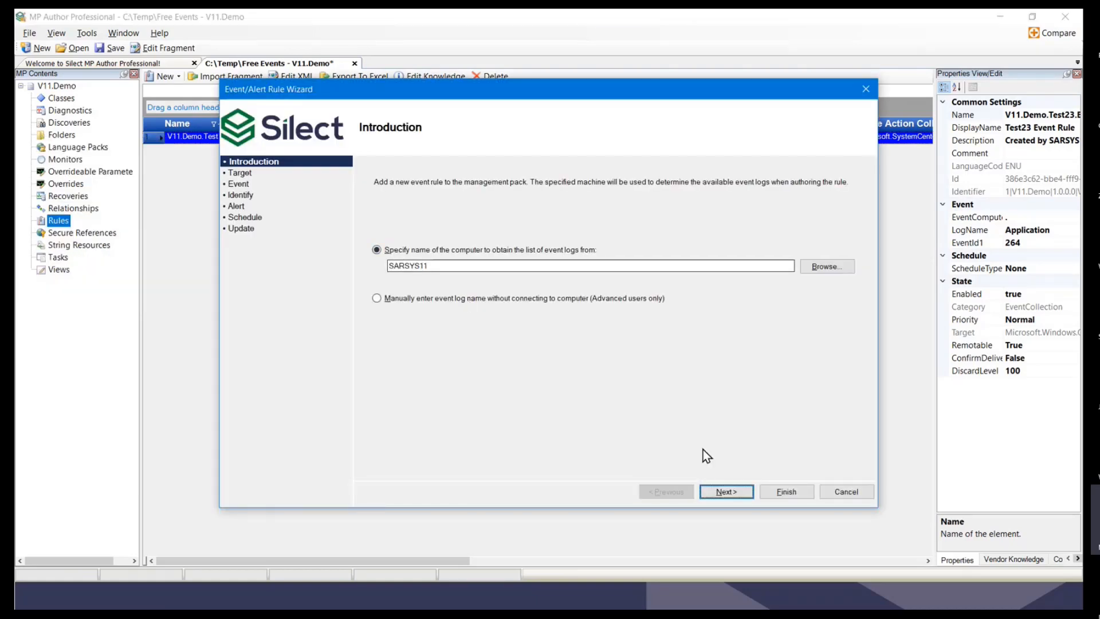
{"action": "left_click", "coordinate": [725, 492]}
{"action": "left_click", "coordinate": [722, 491]}
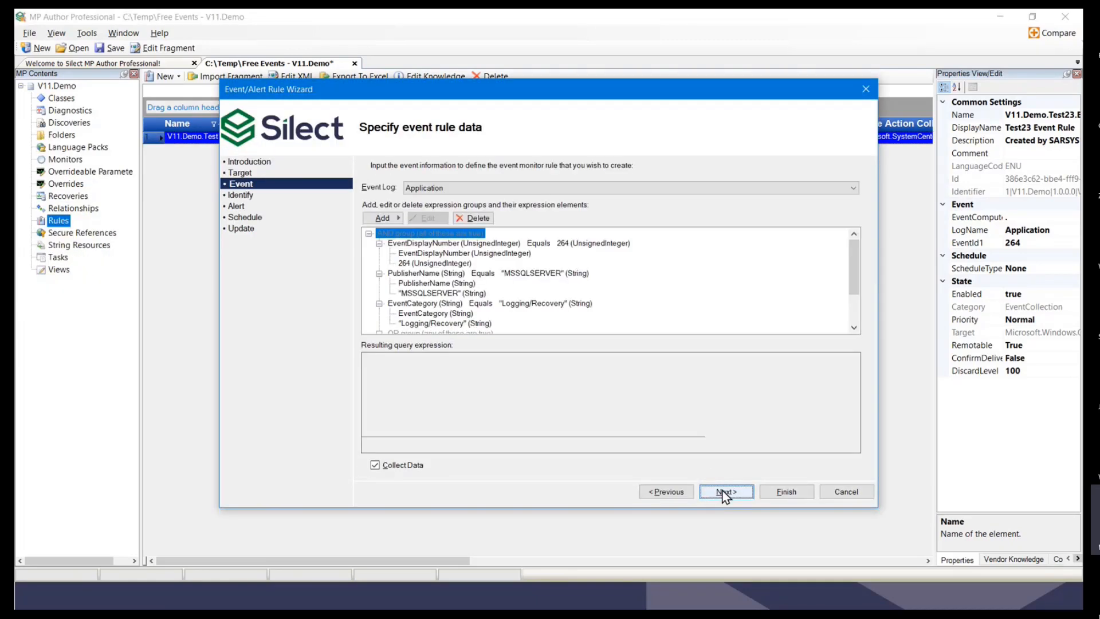
{"action": "double_click", "coordinate": [428, 243]}
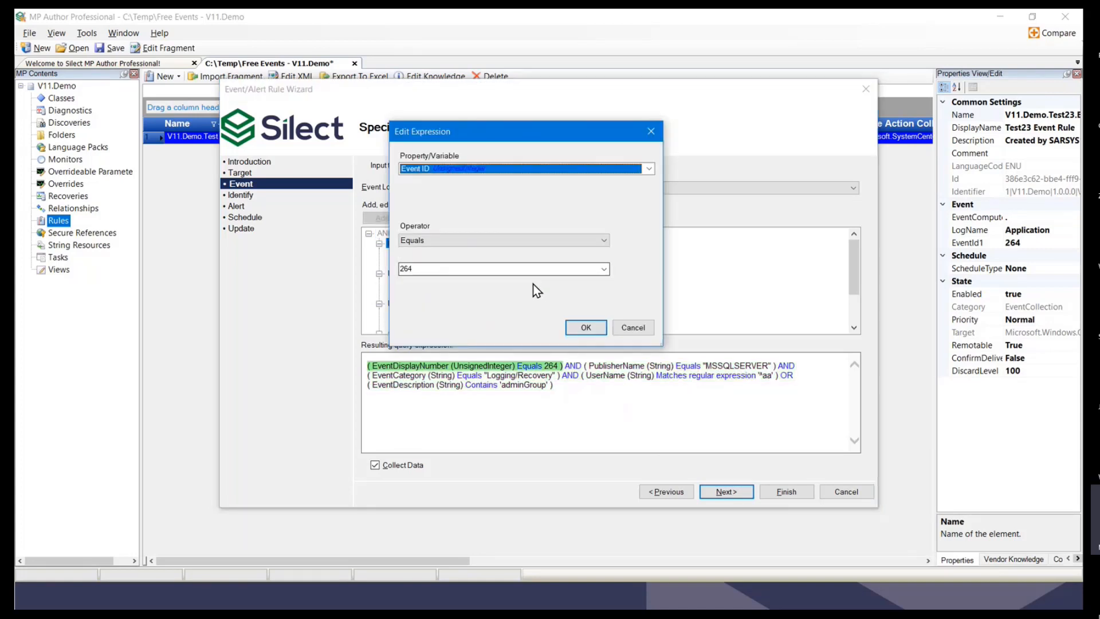
{"action": "left_click", "coordinate": [604, 269]}
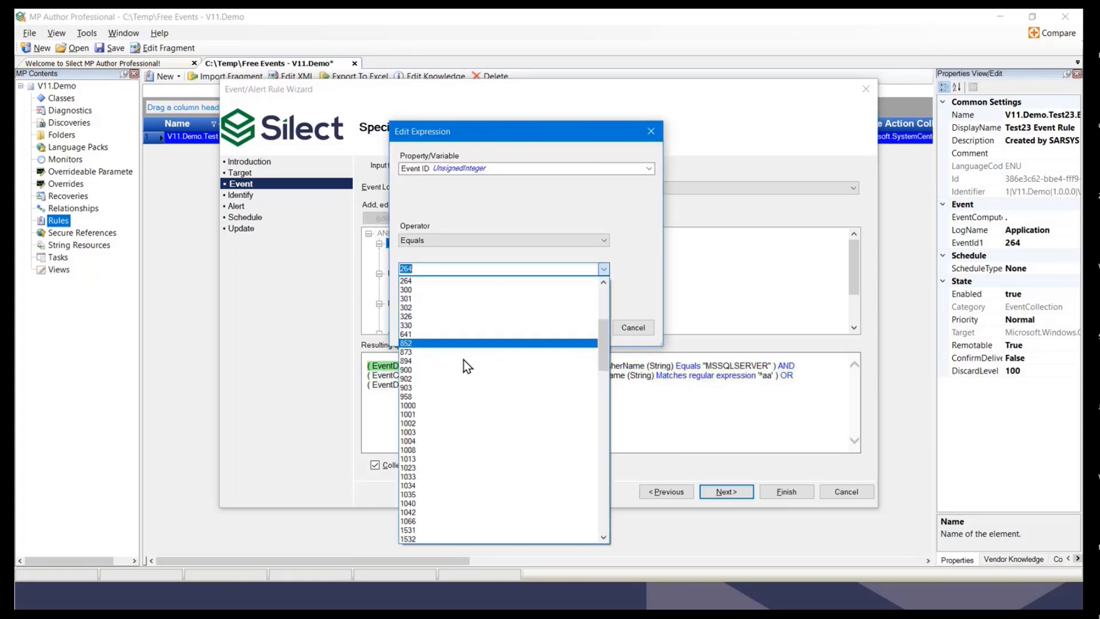
{"action": "left_click", "coordinate": [418, 405]}
{"action": "left_click", "coordinate": [584, 328]}
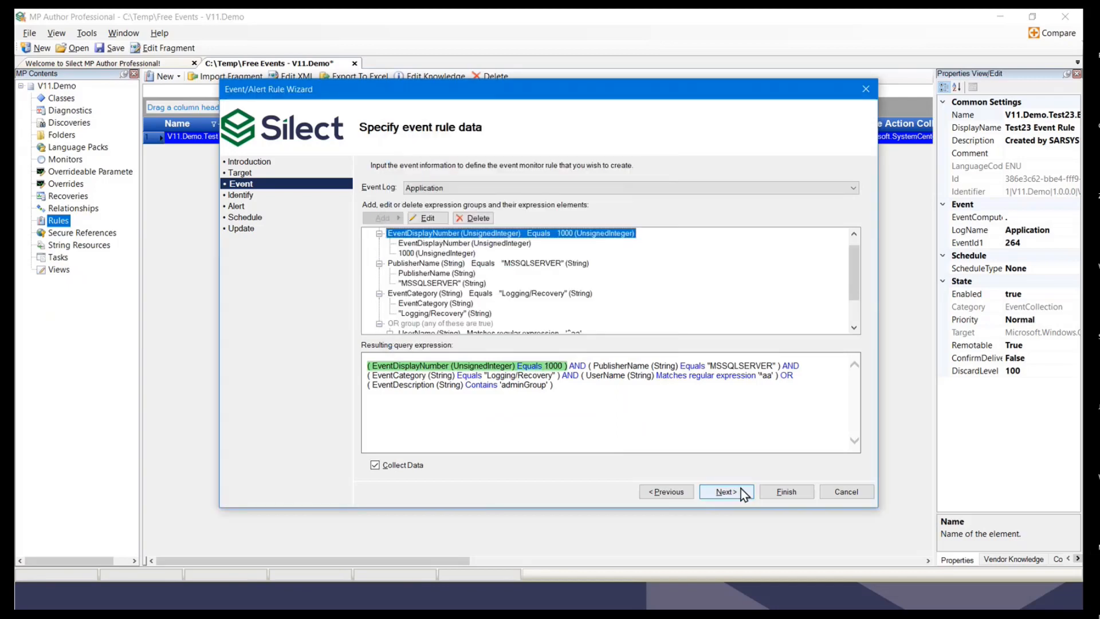
{"action": "left_click", "coordinate": [769, 490]}
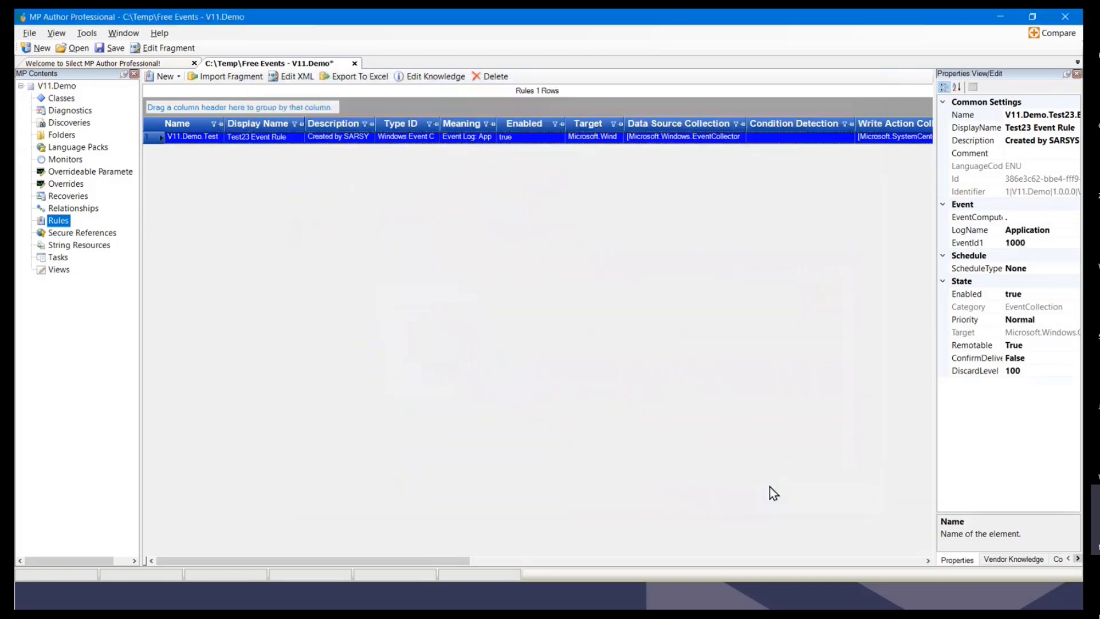
{"action": "right_click", "coordinate": [266, 143]}
{"action": "left_click", "coordinate": [172, 241]}
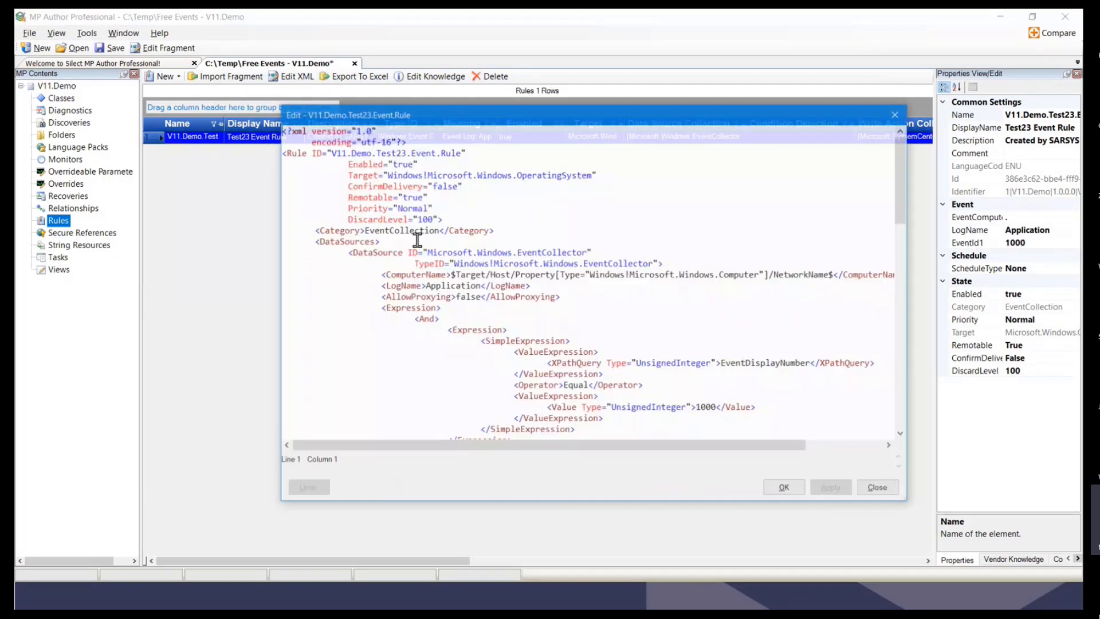
{"action": "scroll", "coordinate": [722, 367], "scroll_direction": "down", "scroll_amount": 2}
{"action": "double_click", "coordinate": [700, 343]}
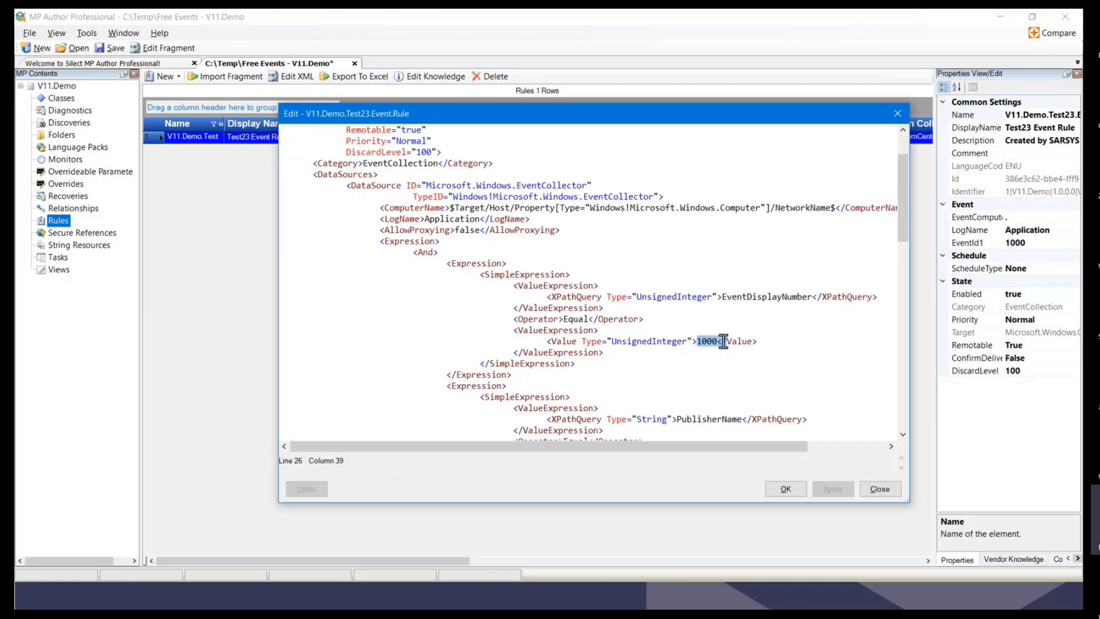
{"action": "left_click", "coordinate": [875, 488]}
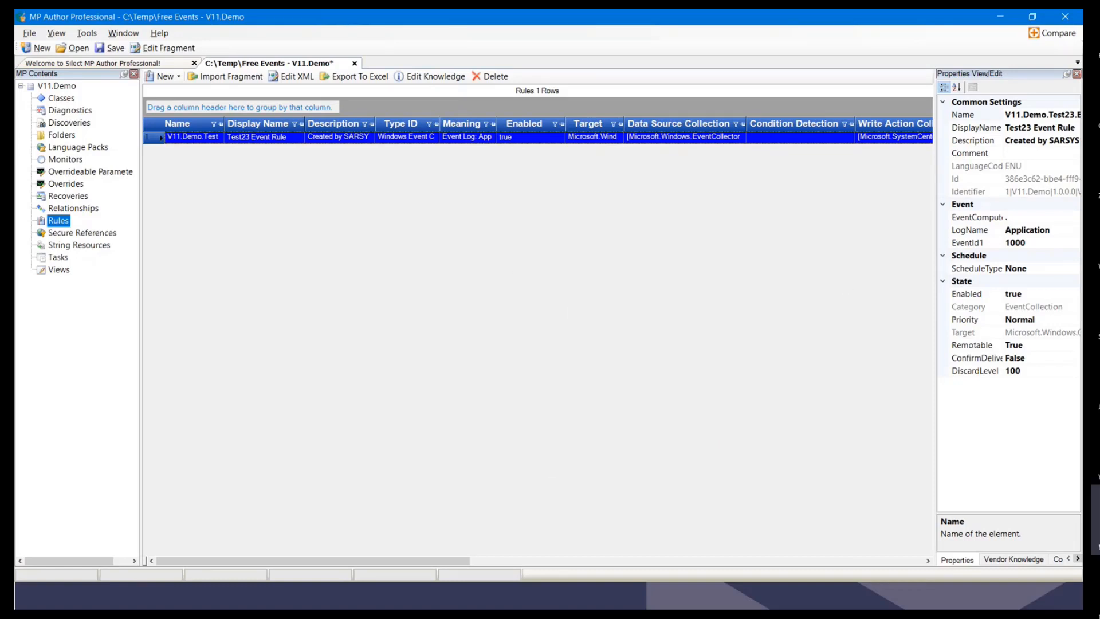
{"action": "key", "text": "alt+Tab"}
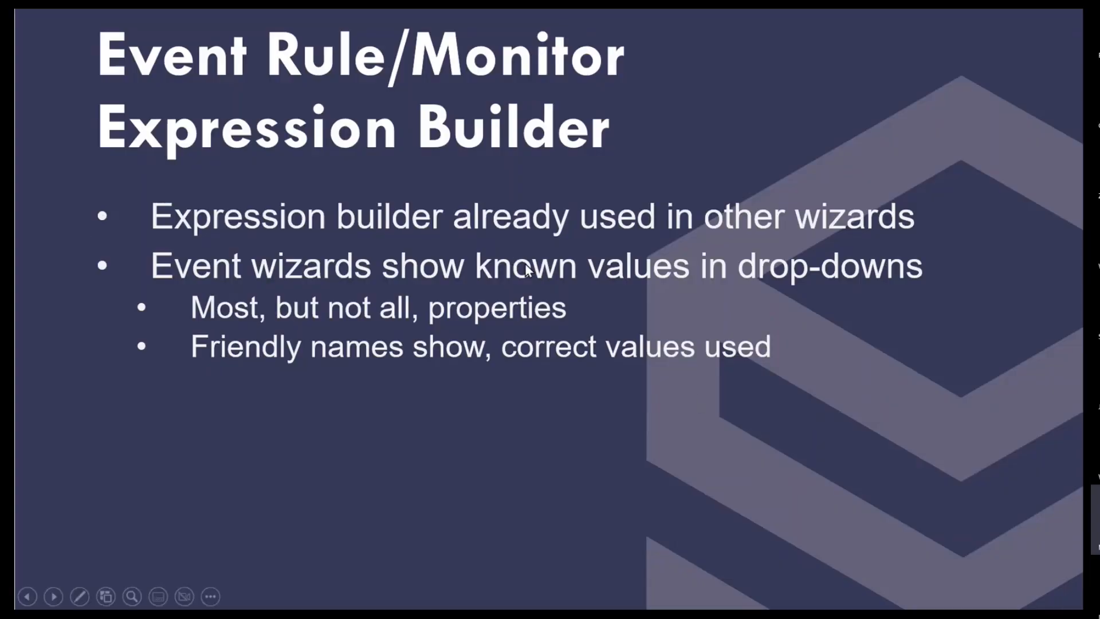
Step: Step the slideshow forward to Tools and back to the WMI Rules/Monitors slide
{"action": "key", "text": "Right"}
{"action": "key", "text": "Right"}
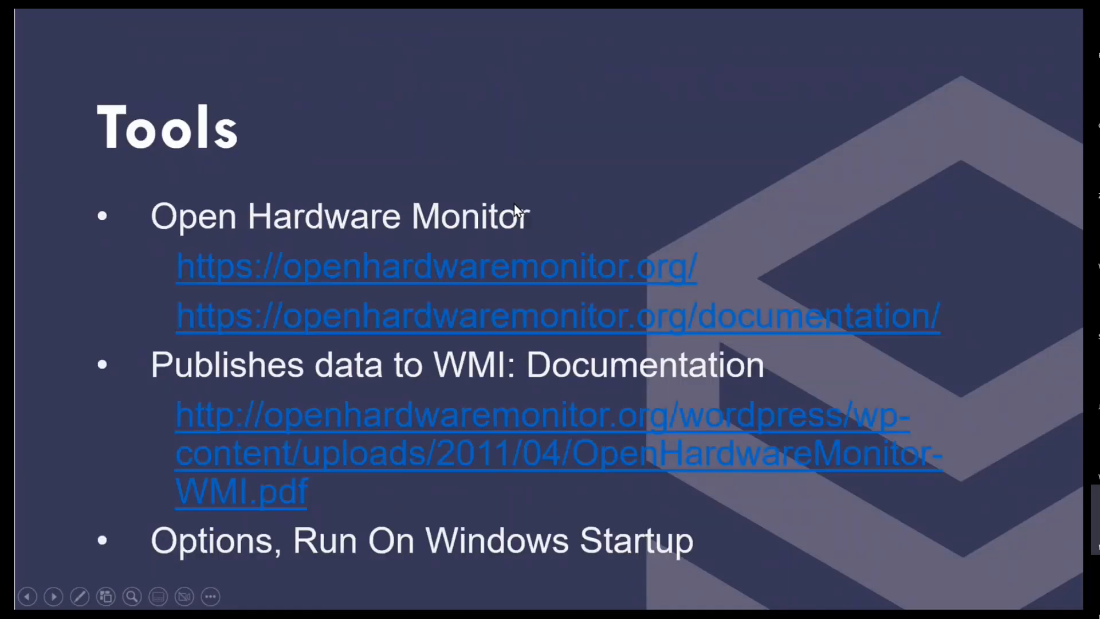
{"action": "key", "text": "Left"}
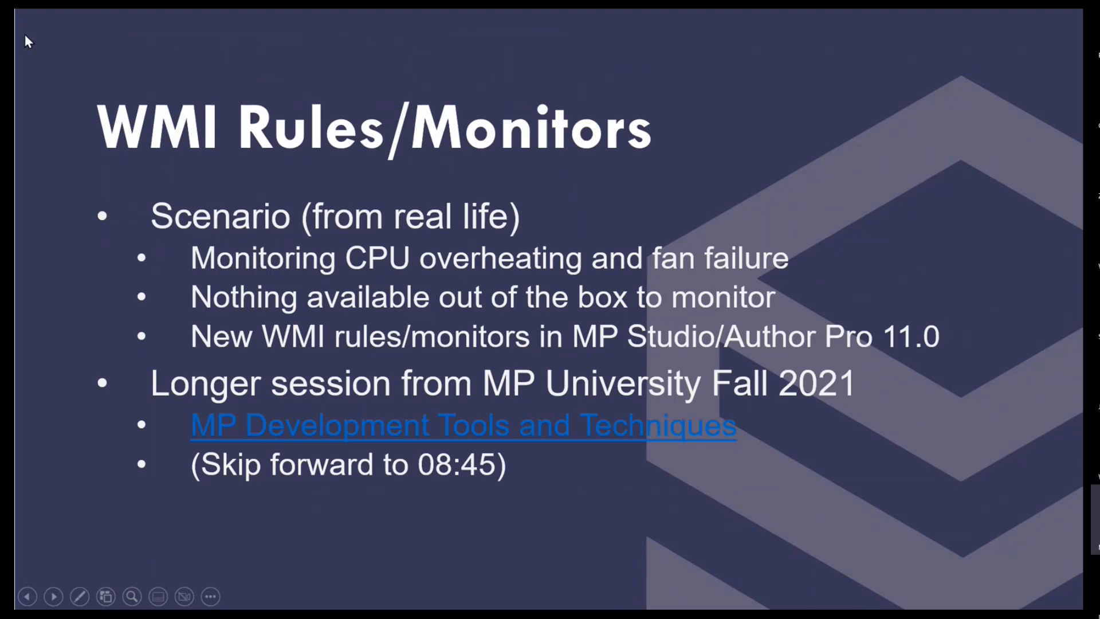
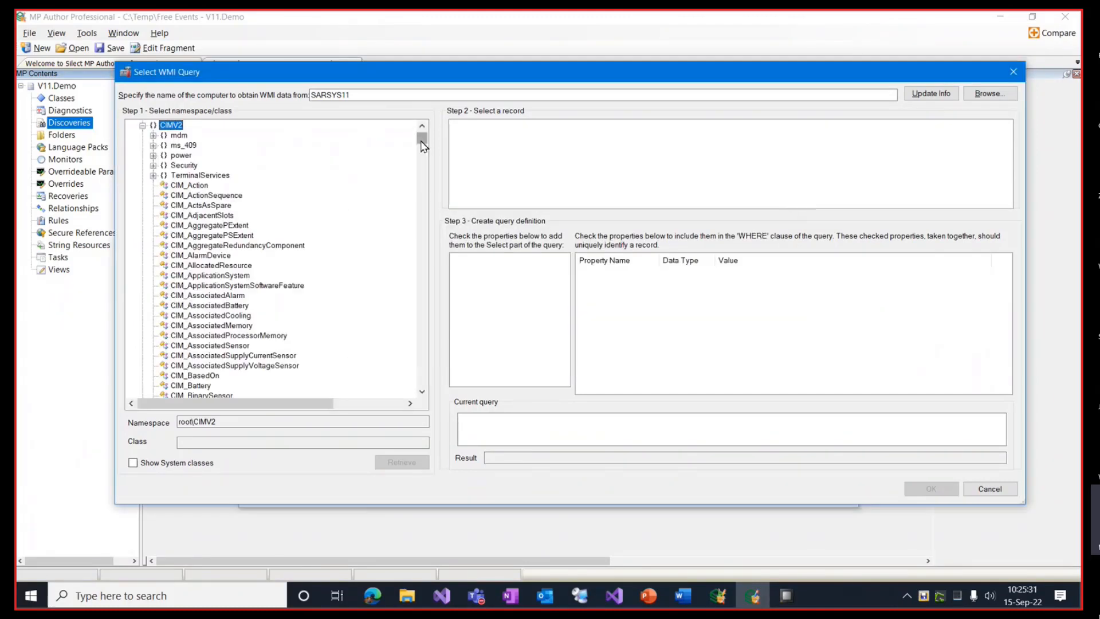
Step: Query the Win32_Process class and pick the OpenHardwareMonitor.exe record, sorted by Caption
{"action": "left_click_drag", "start_coordinate": [420, 139], "coordinate": [396, 361]}
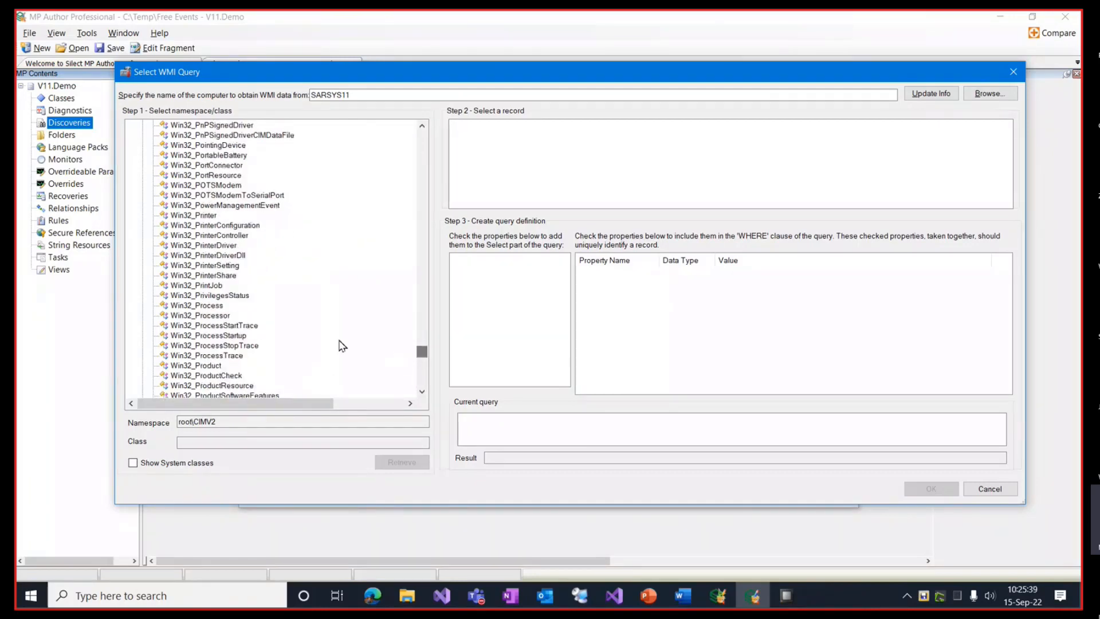
{"action": "left_click", "coordinate": [209, 307]}
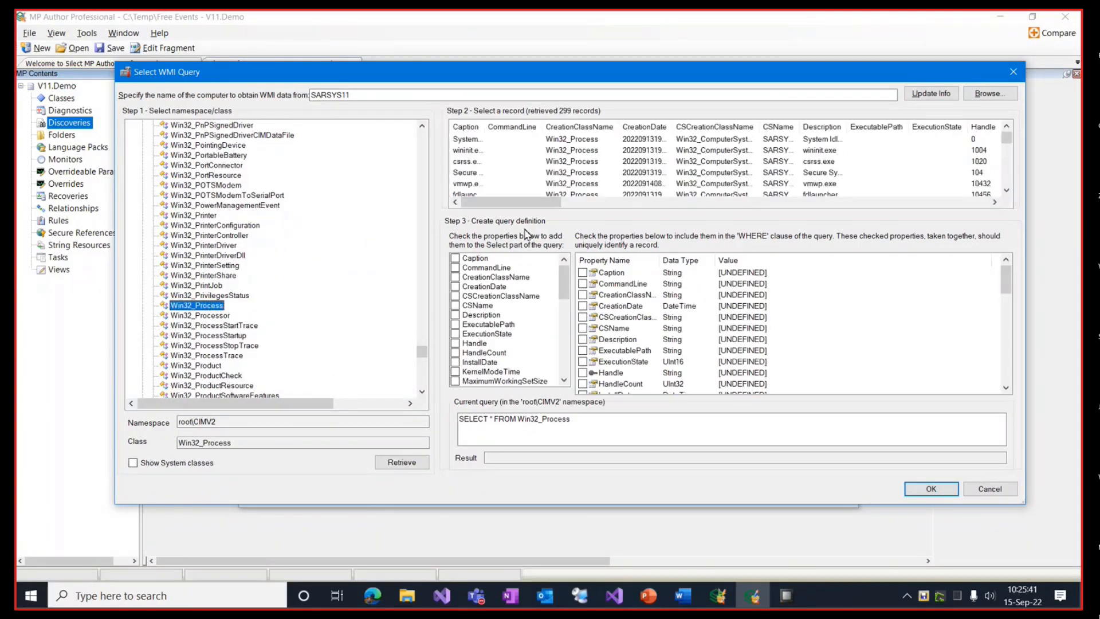
{"action": "left_click_drag", "start_coordinate": [488, 127], "coordinate": [599, 128]}
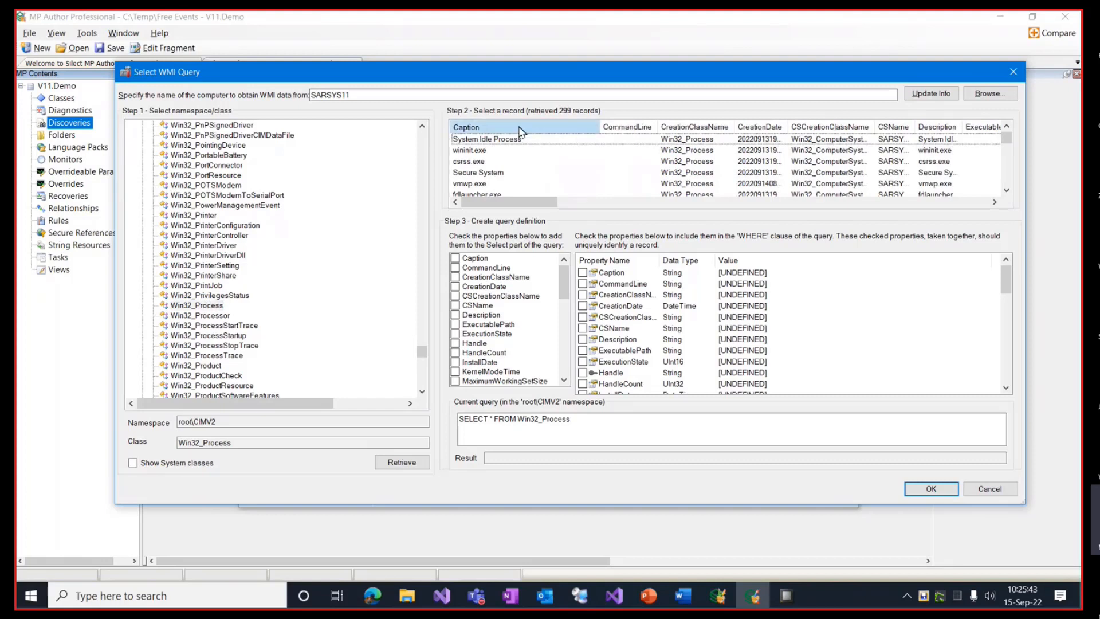
{"action": "left_click", "coordinate": [570, 127]}
{"action": "scroll", "coordinate": [1005, 140], "scroll_direction": "down", "scroll_amount": 15}
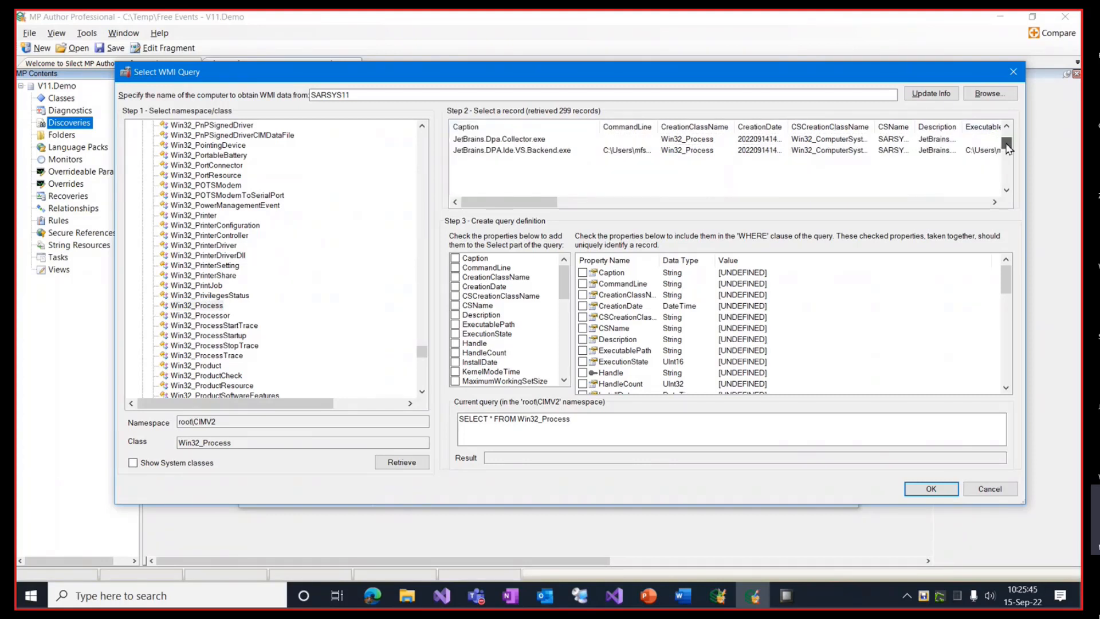
{"action": "scroll", "coordinate": [802, 166], "scroll_direction": "down", "scroll_amount": 5}
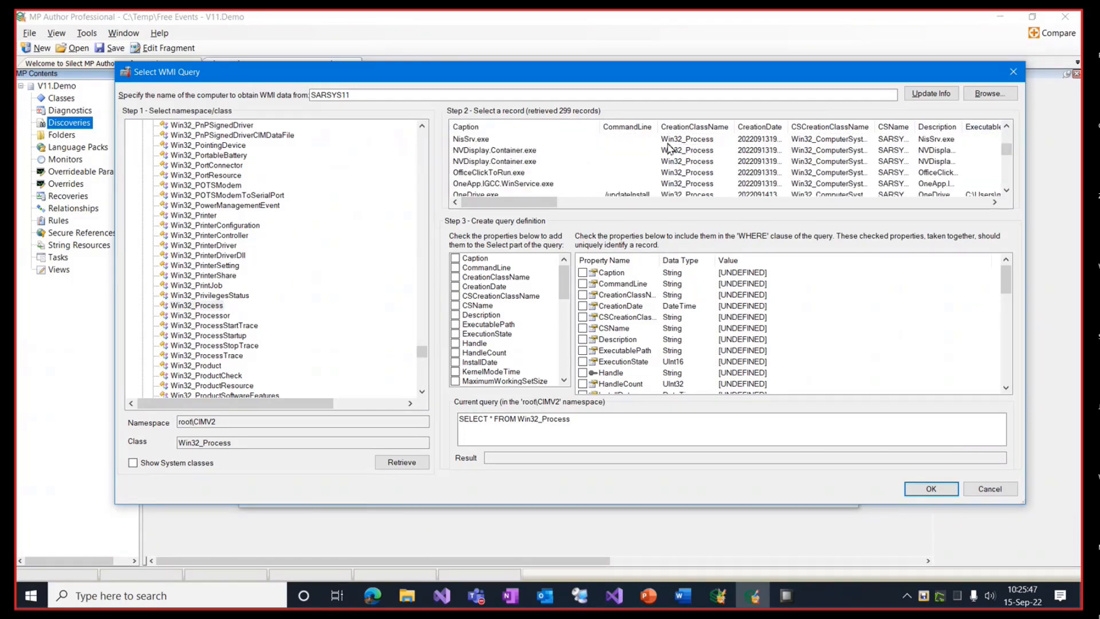
{"action": "scroll", "coordinate": [531, 176], "scroll_direction": "down", "scroll_amount": 3}
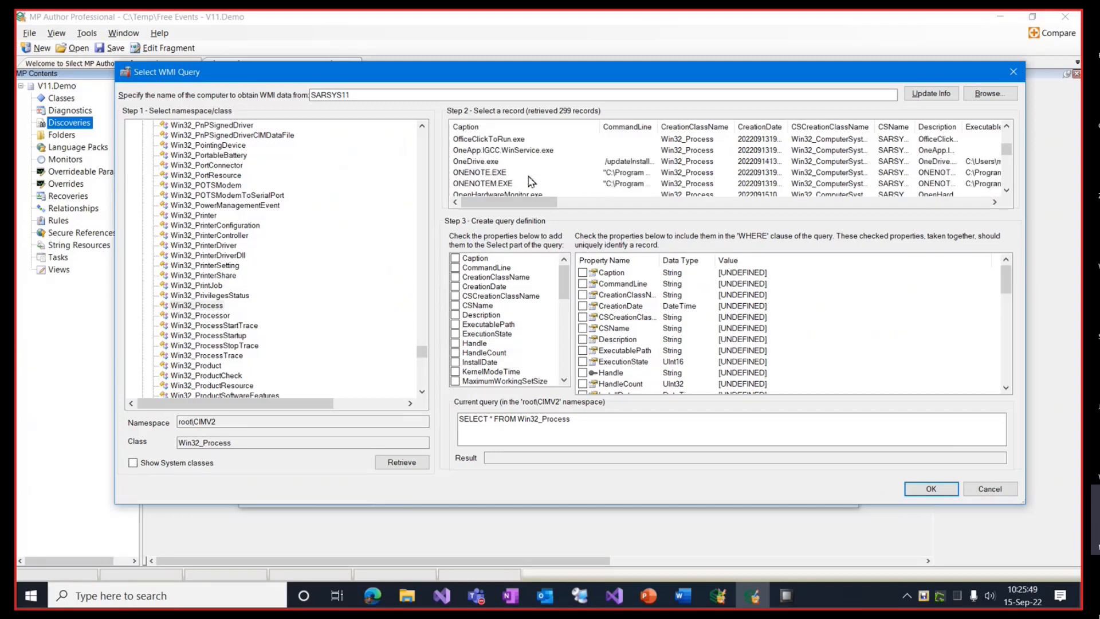
{"action": "left_click", "coordinate": [499, 162]}
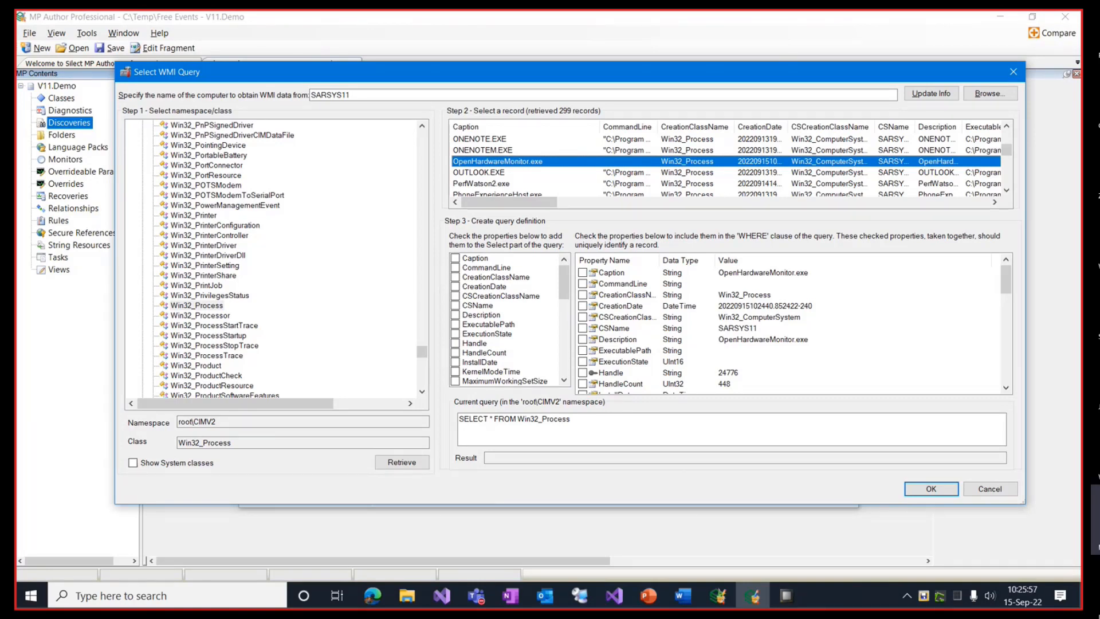
Step: Return Caption and filter where Caption equals 'OpenHardwareMonitor.exe'
{"action": "key", "text": "alt+Tab"}
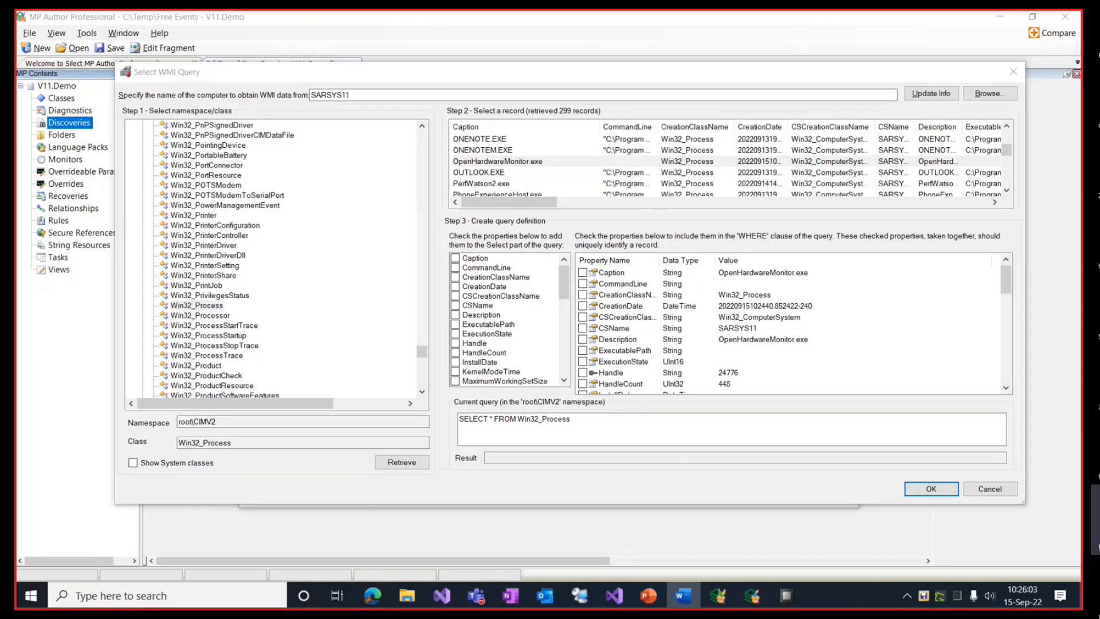
{"action": "left_click", "coordinate": [456, 259]}
{"action": "left_click", "coordinate": [583, 273]}
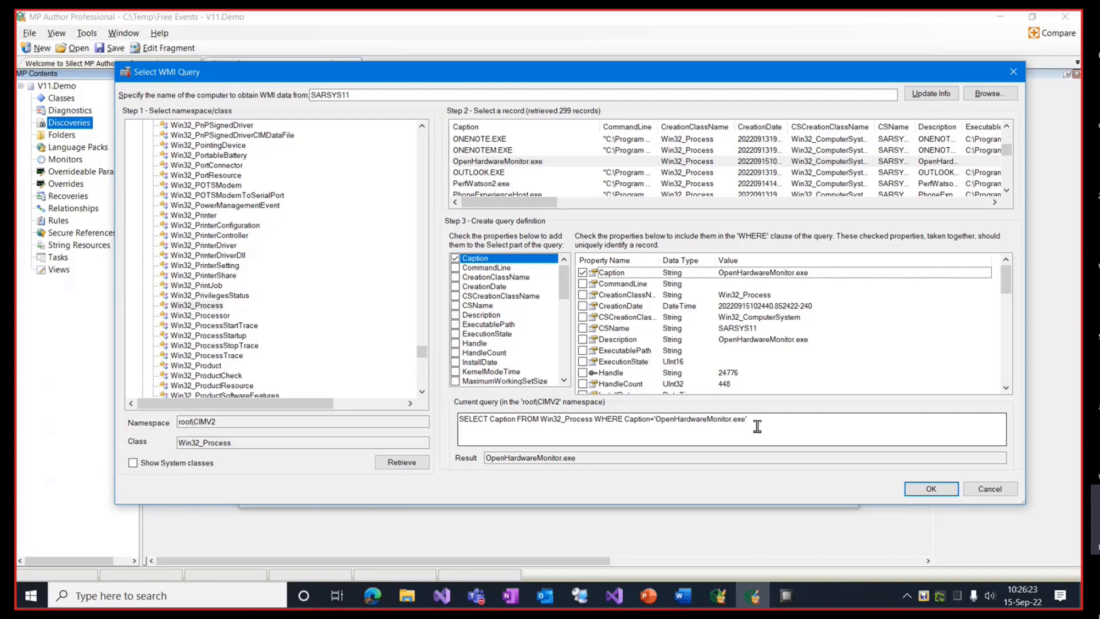
Step: Accept the query and name the target Silect.Hardware.Monitoring.Open.Hardware.Monitoring.Class
{"action": "left_click", "coordinate": [926, 489]}
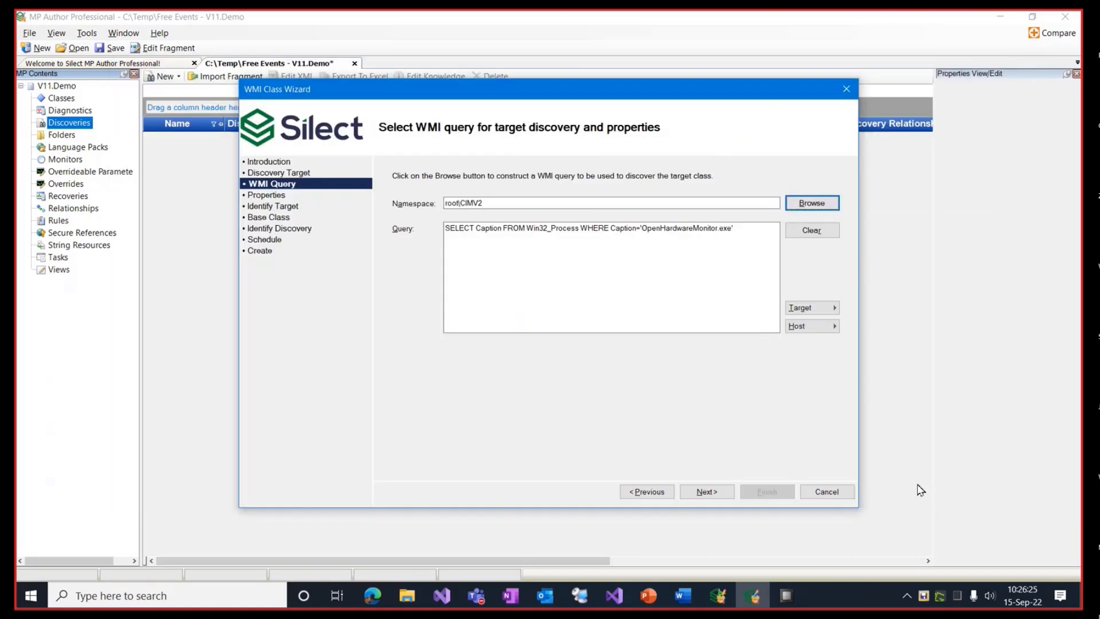
{"action": "left_click", "coordinate": [710, 498]}
{"action": "left_click", "coordinate": [710, 498]}
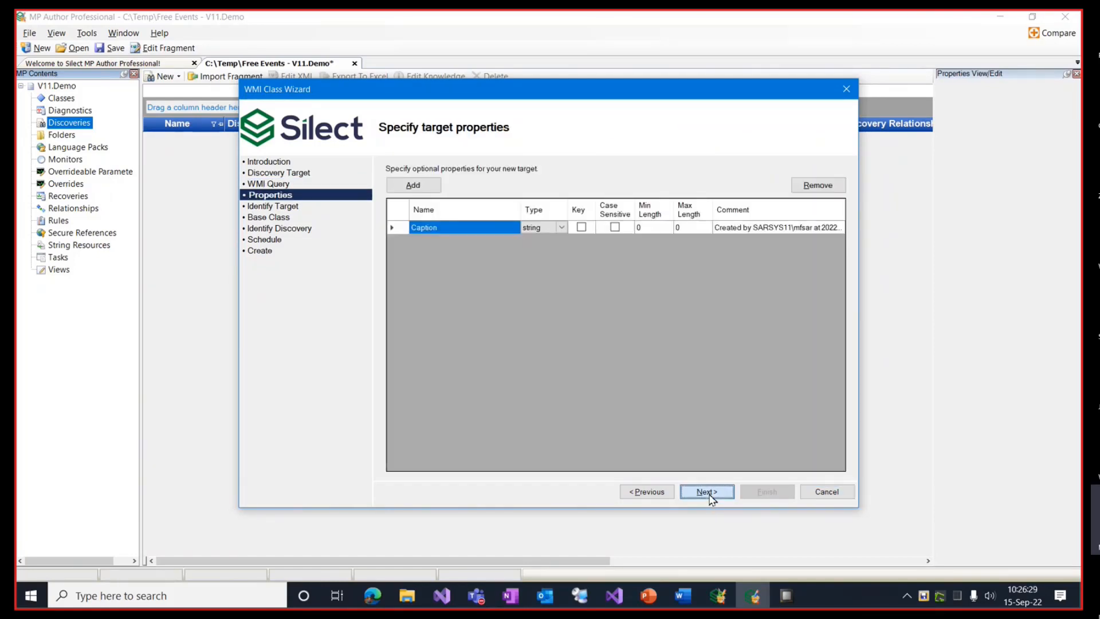
{"action": "left_click", "coordinate": [710, 497]}
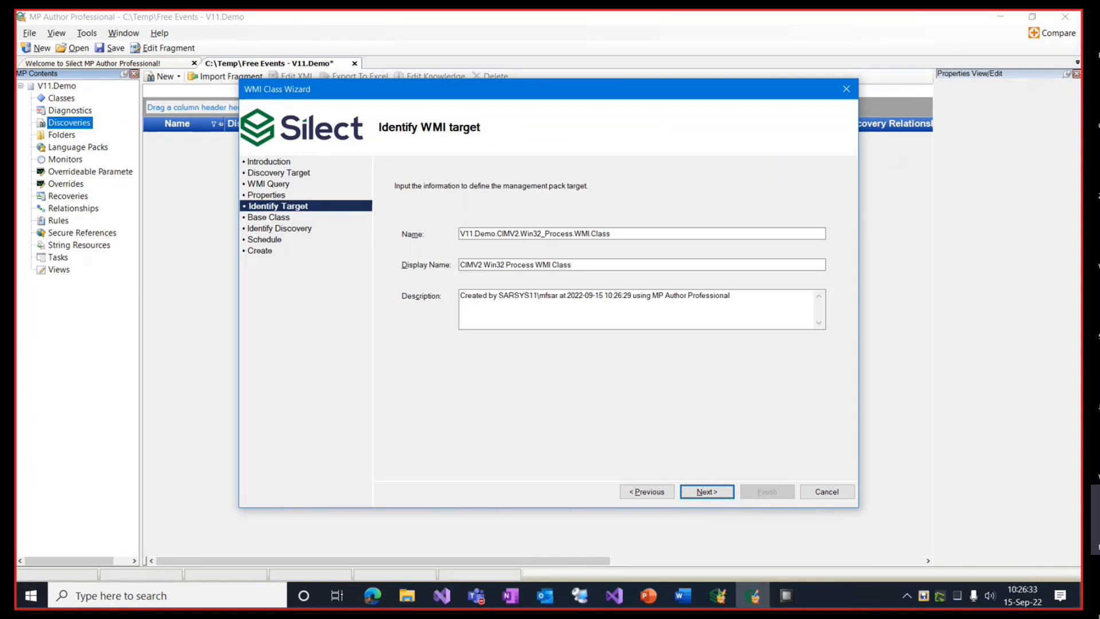
{"action": "key", "text": "alt+Tab"}
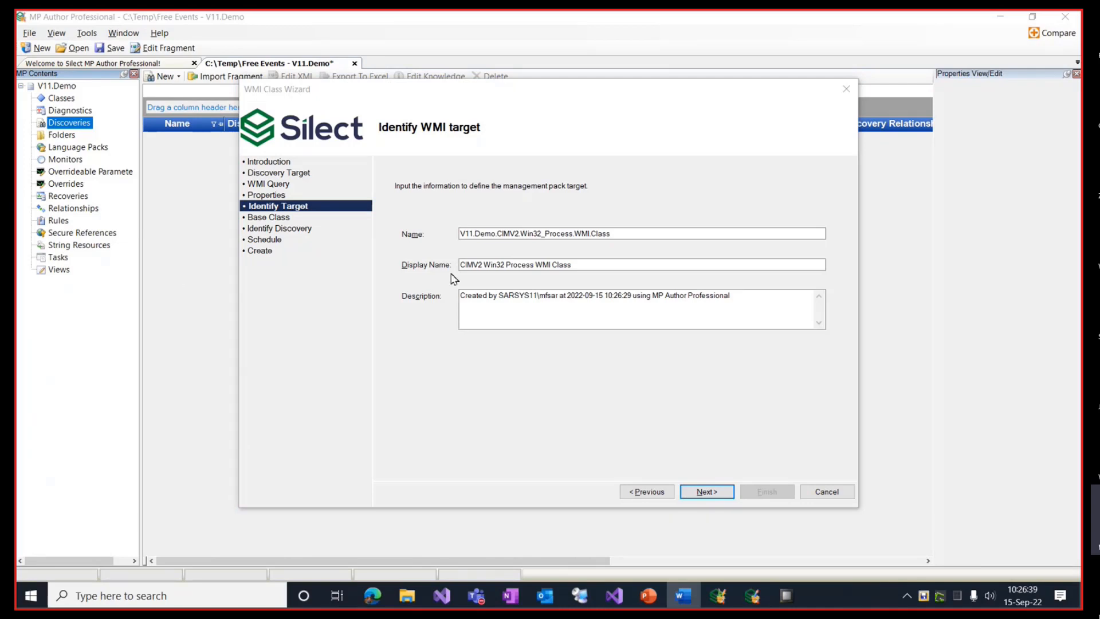
{"action": "left_click_drag", "start_coordinate": [614, 233], "coordinate": [437, 219]}
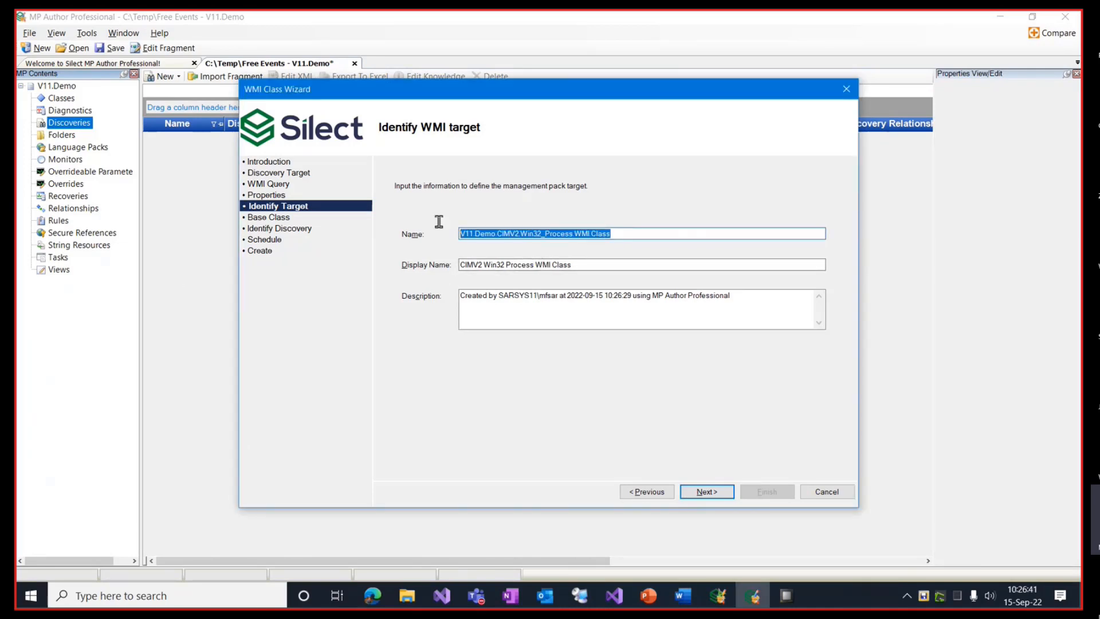
{"action": "type", "text": "Silect.Hardware.Monitoring.Open.Hardware.Monitoring.Class"}
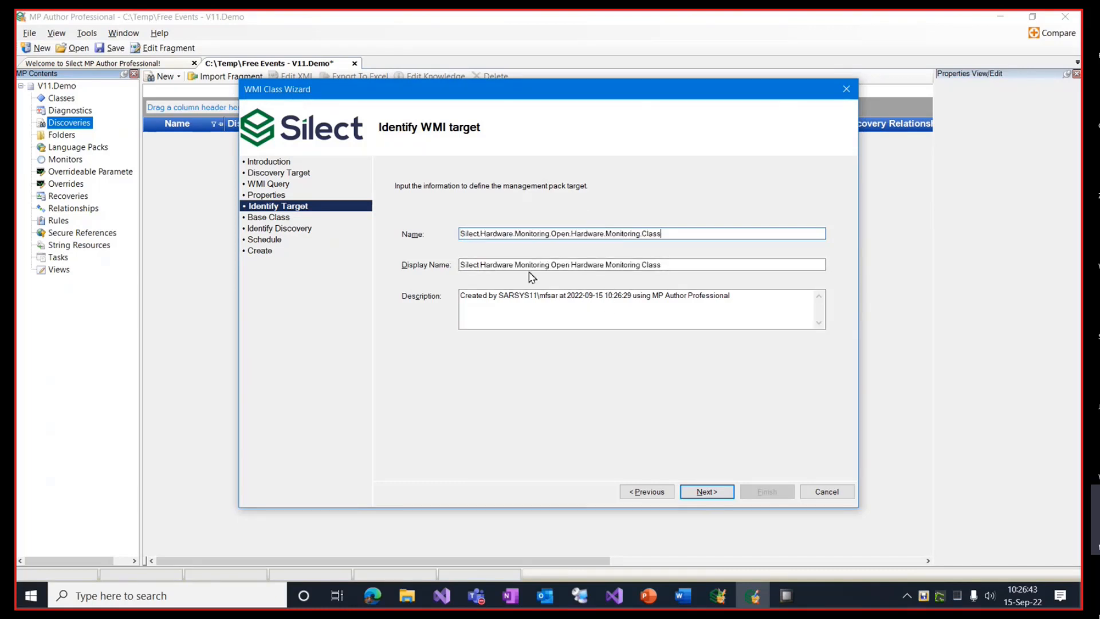
Step: Keep the default base class, discovery name and daily schedule, and create the class
{"action": "left_click", "coordinate": [709, 493]}
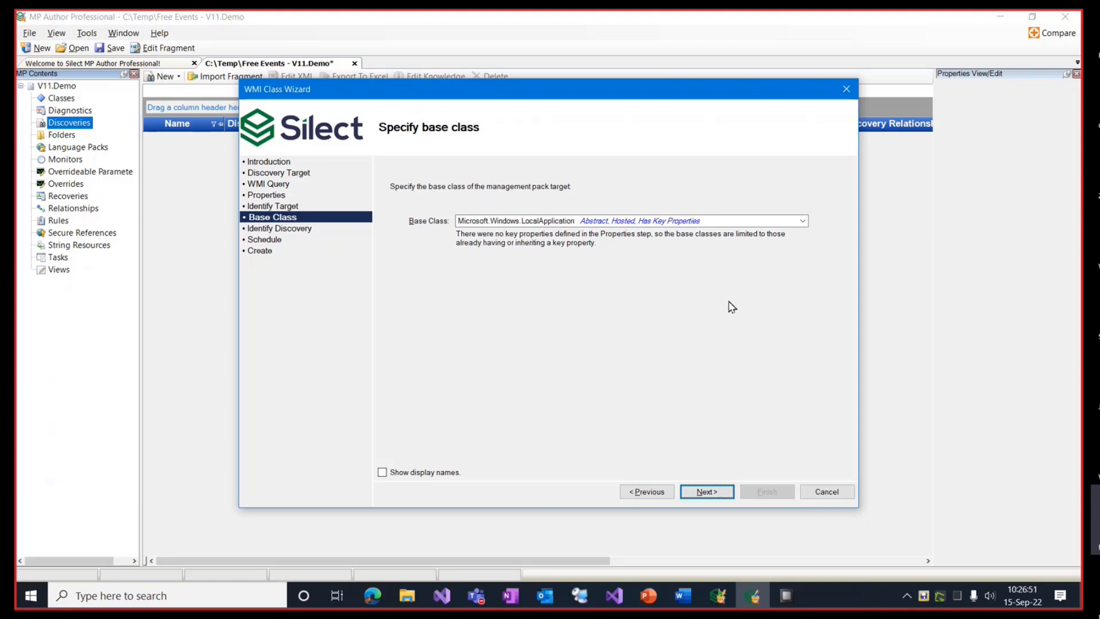
{"action": "left_click", "coordinate": [705, 492]}
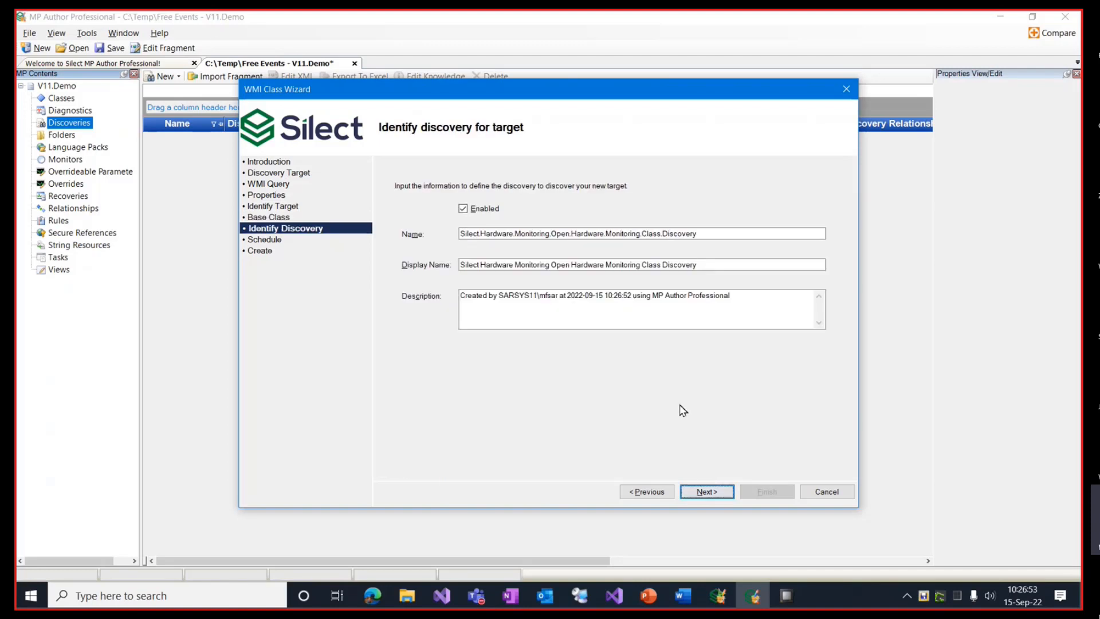
{"action": "left_click", "coordinate": [718, 496]}
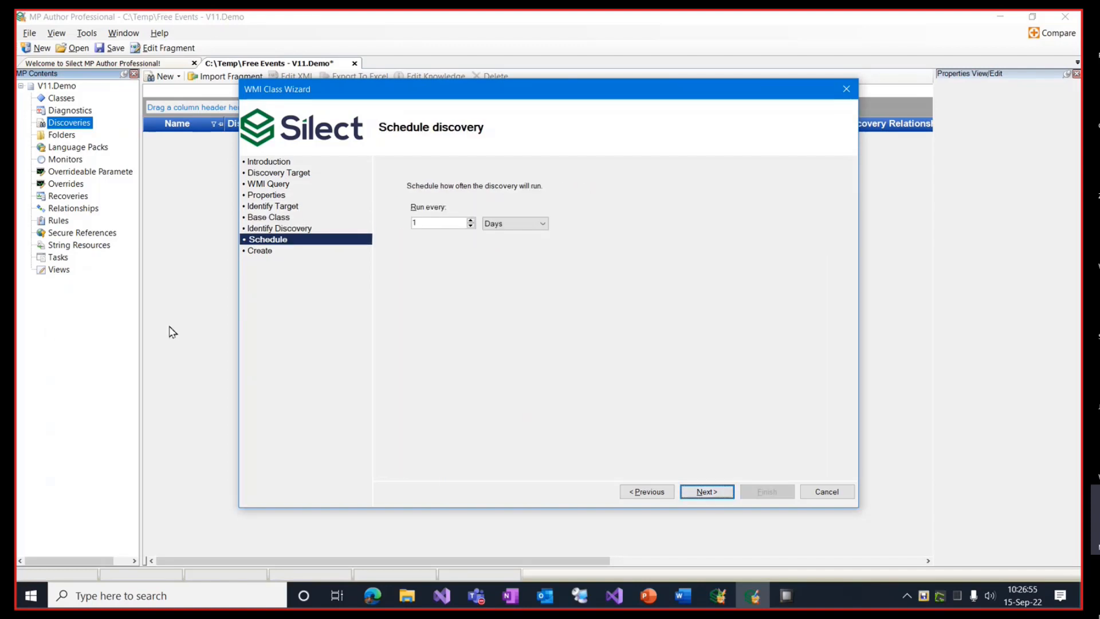
{"action": "left_click", "coordinate": [706, 492]}
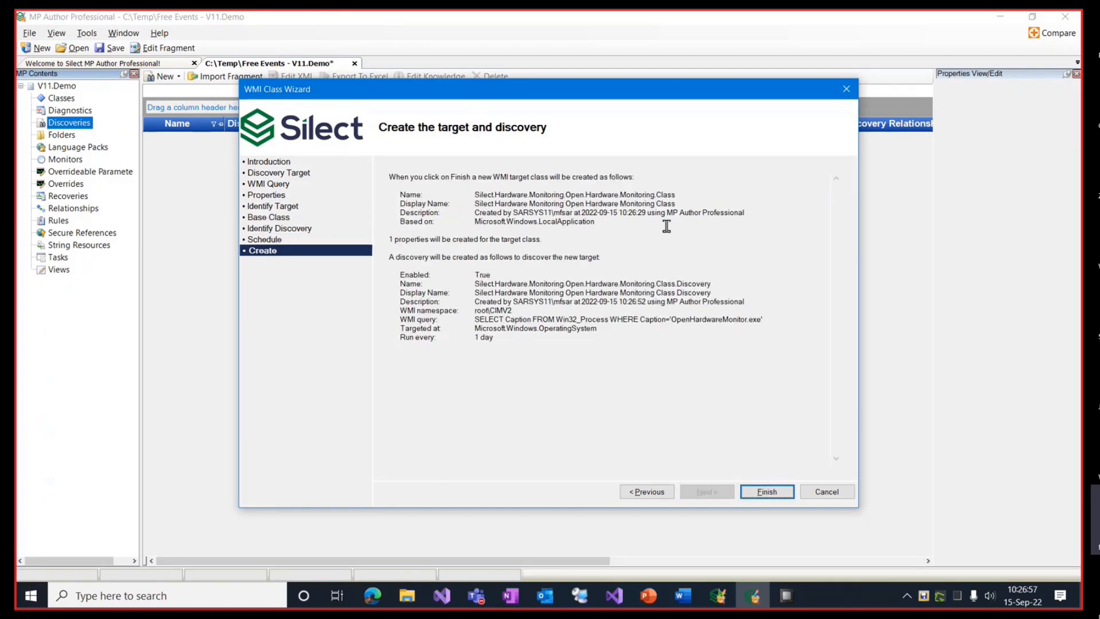
{"action": "left_click", "coordinate": [766, 492]}
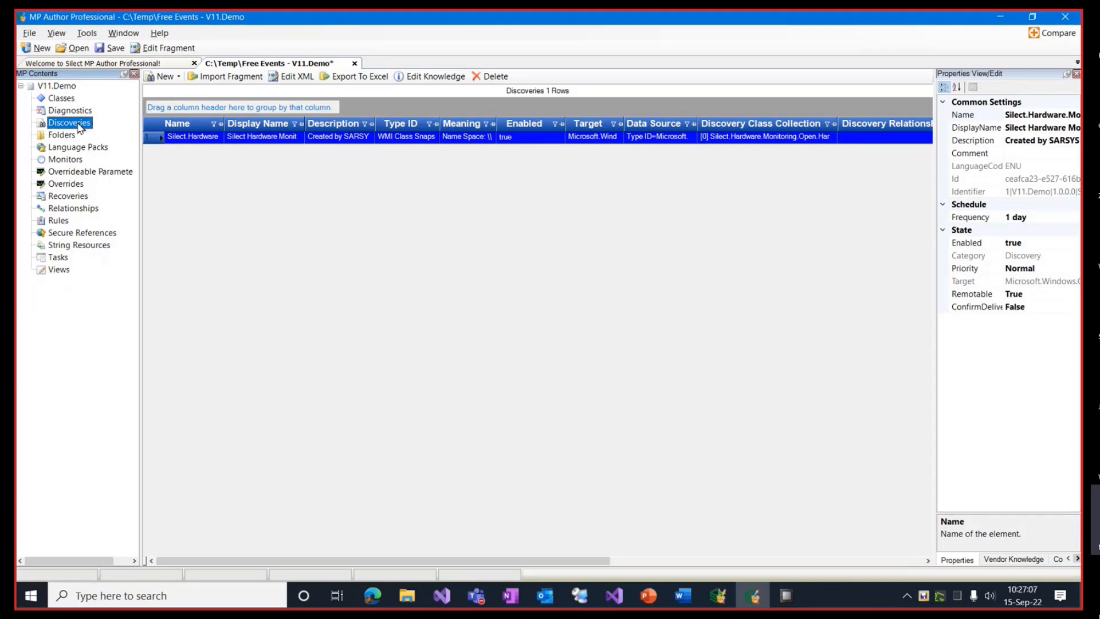
Step: Start a new Windows WMI Class targeting Silect.Hardware.Monitoring.Open.Hardware.Monitoring.Class
{"action": "right_click", "coordinate": [79, 127]}
{"action": "left_click", "coordinate": [186, 189]}
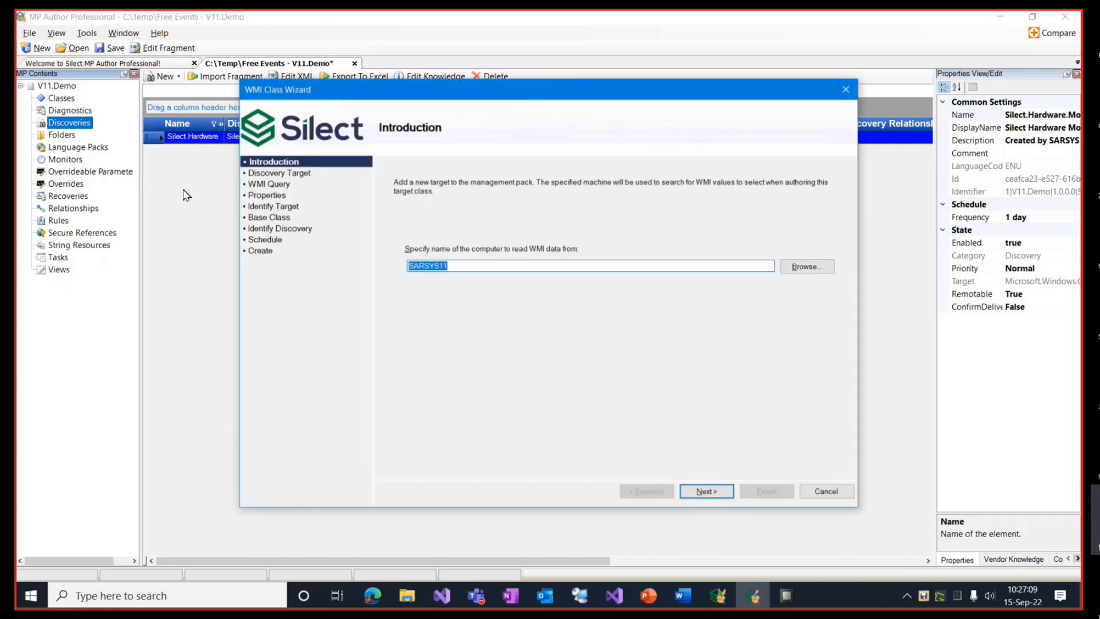
{"action": "left_click", "coordinate": [703, 491]}
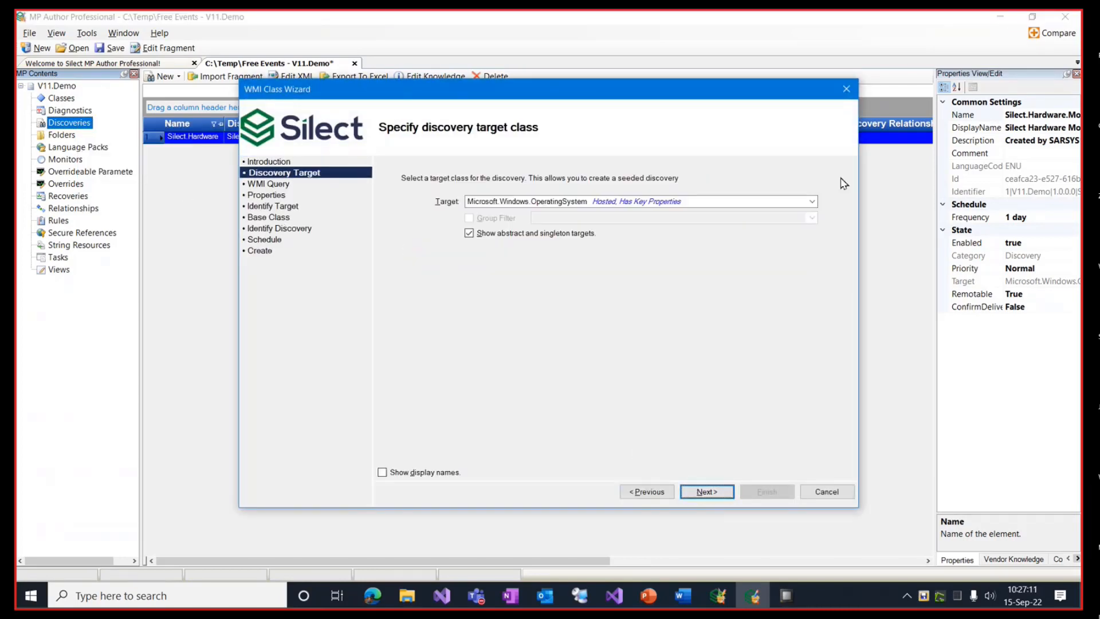
{"action": "left_click", "coordinate": [812, 202]}
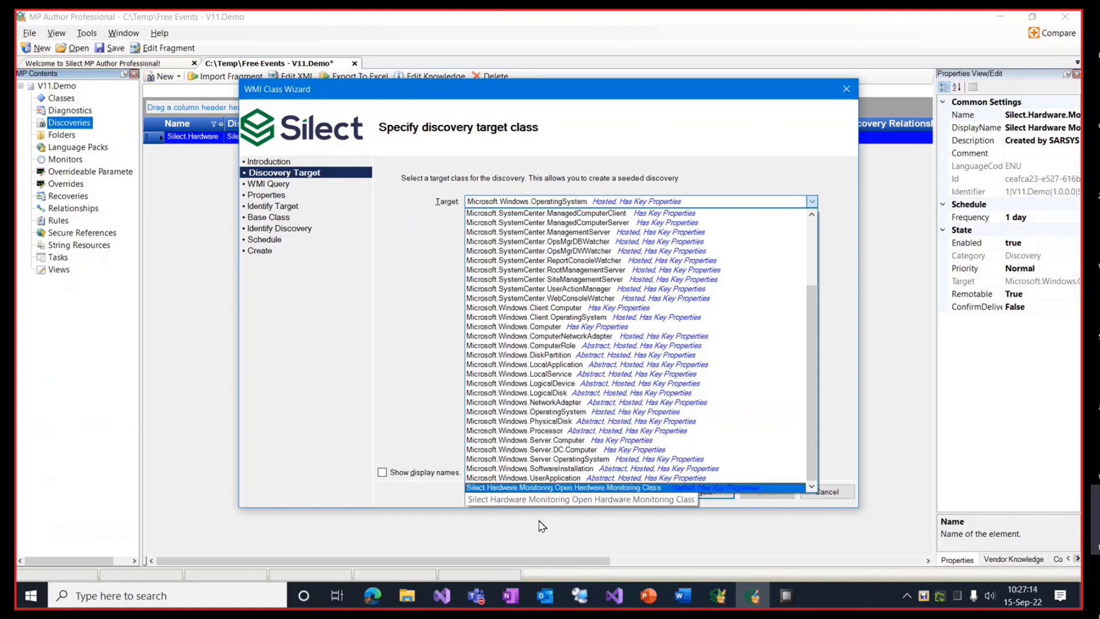
{"action": "left_click", "coordinate": [540, 489]}
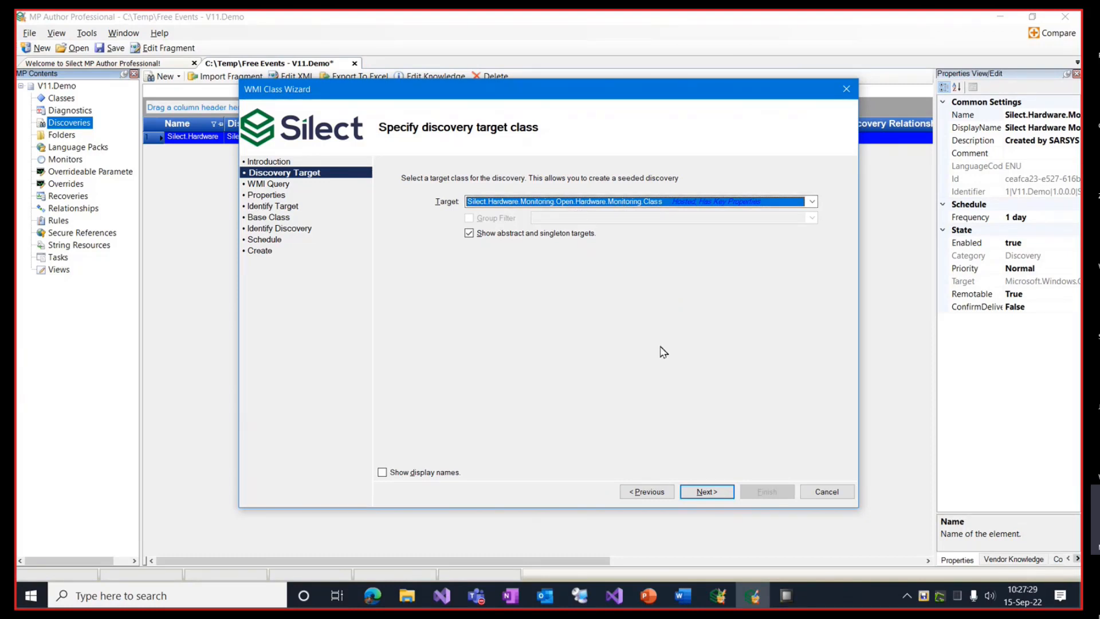
{"action": "left_click", "coordinate": [707, 492]}
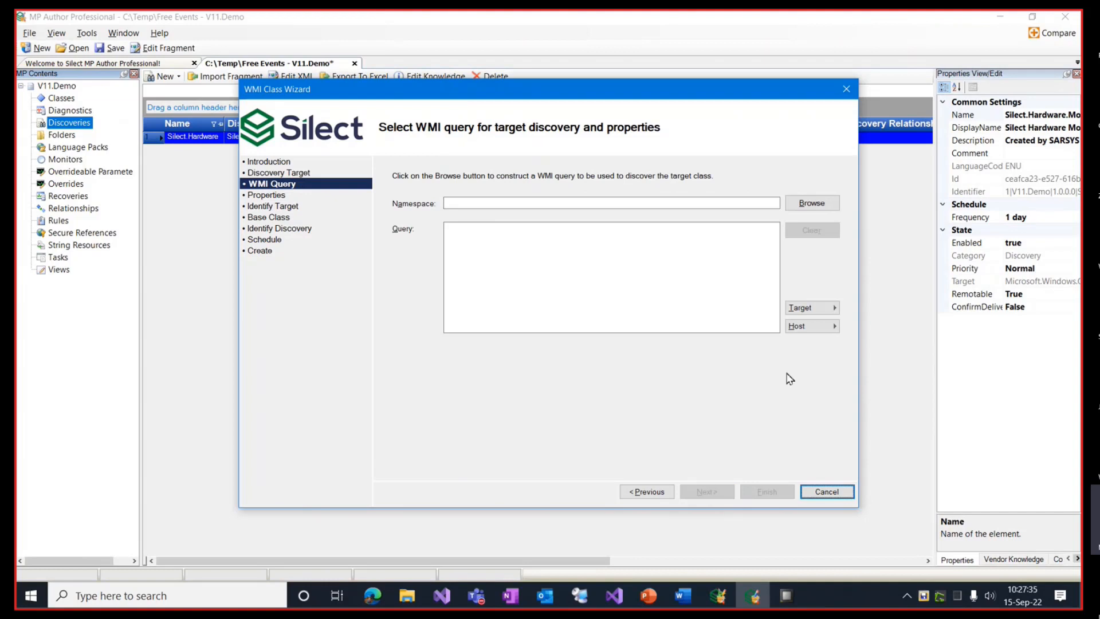
Step: Choose the Hardware class in the OpenHardwareMonitor namespace for the WMI query
{"action": "left_click", "coordinate": [816, 202]}
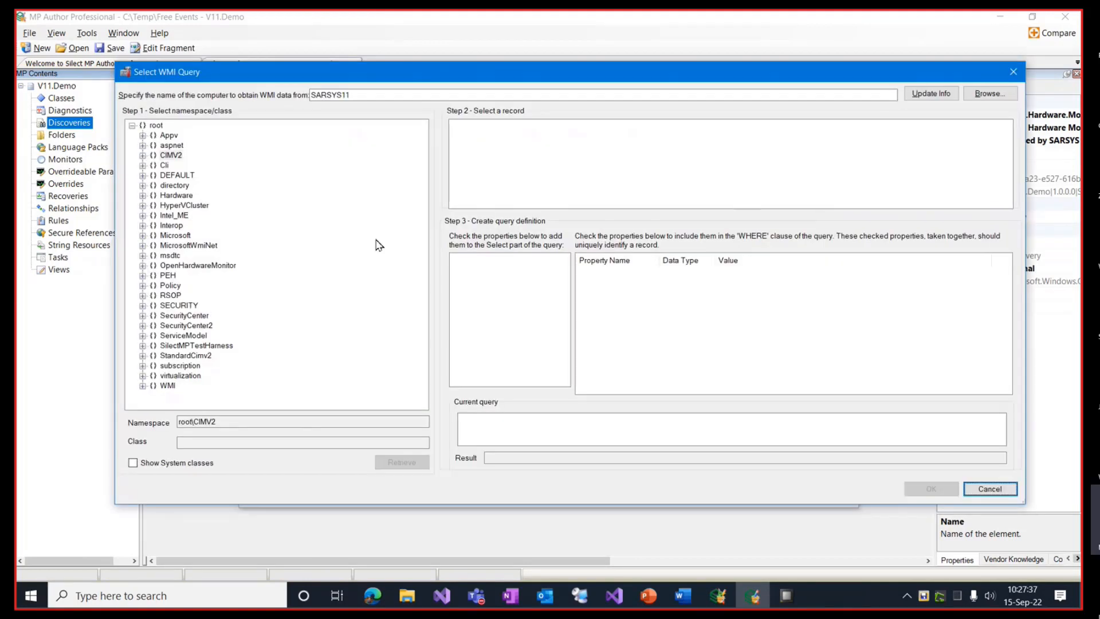
{"action": "left_click", "coordinate": [143, 265]}
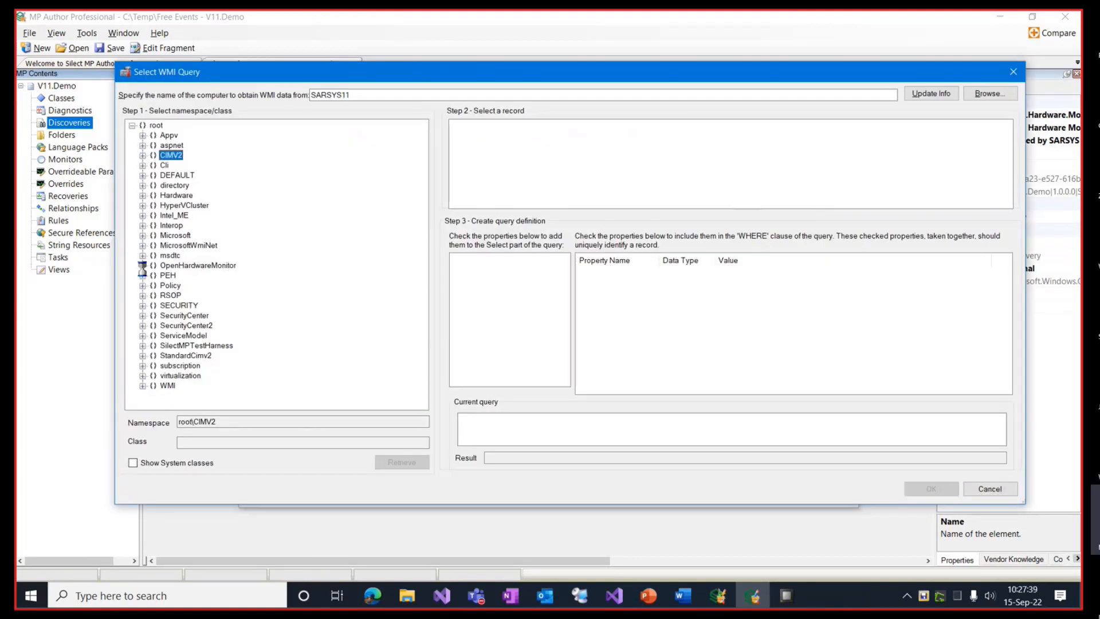
{"action": "left_click", "coordinate": [189, 326]}
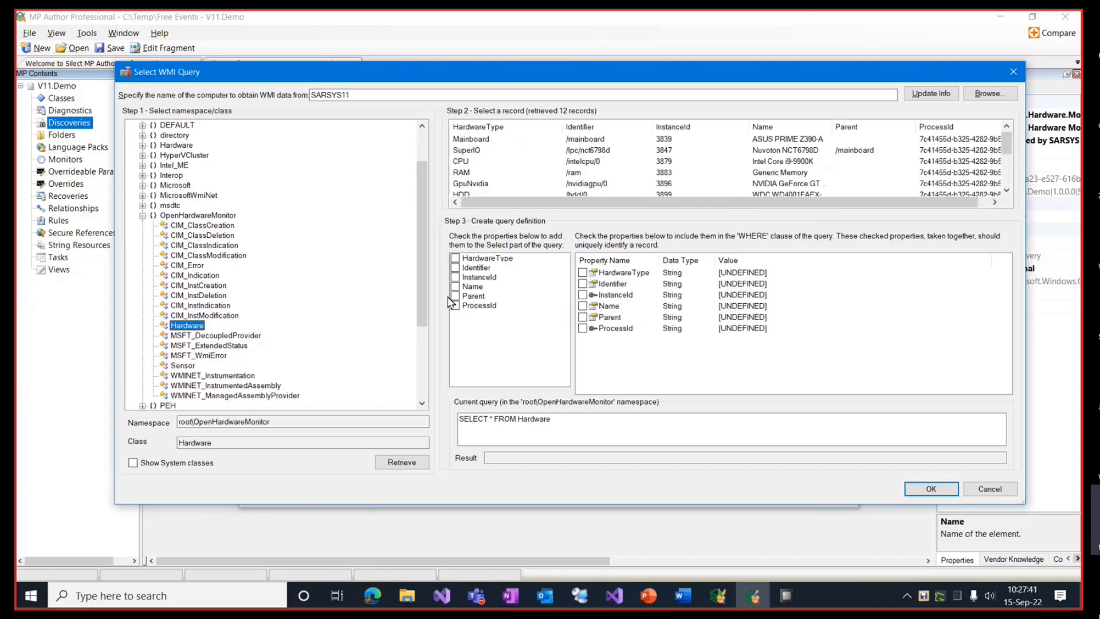
{"action": "key", "text": "Return"}
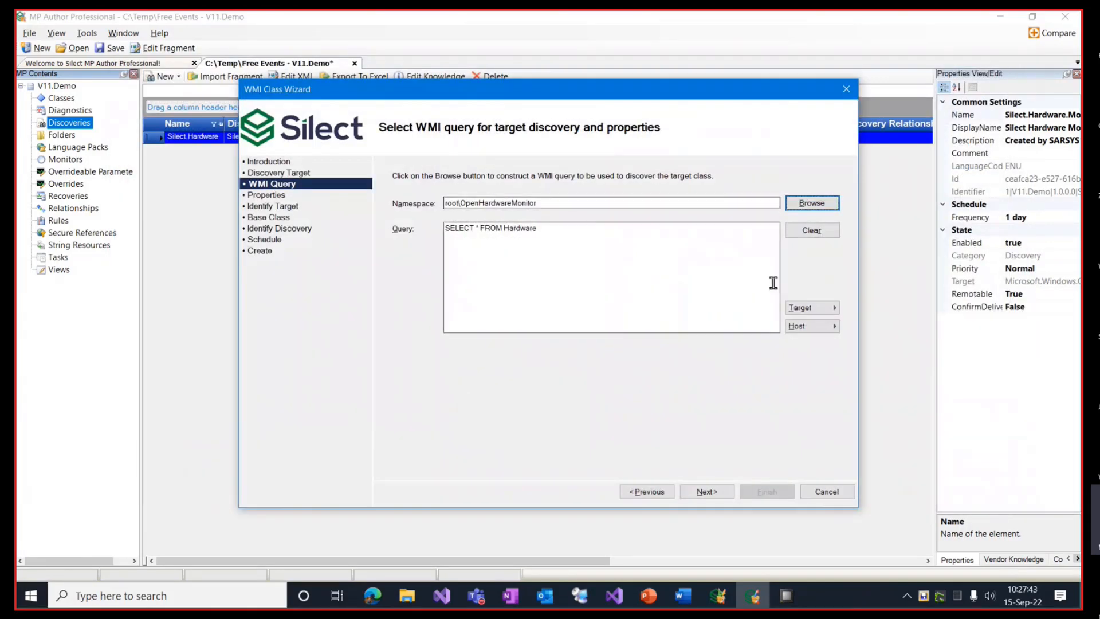
{"action": "left_click", "coordinate": [812, 204]}
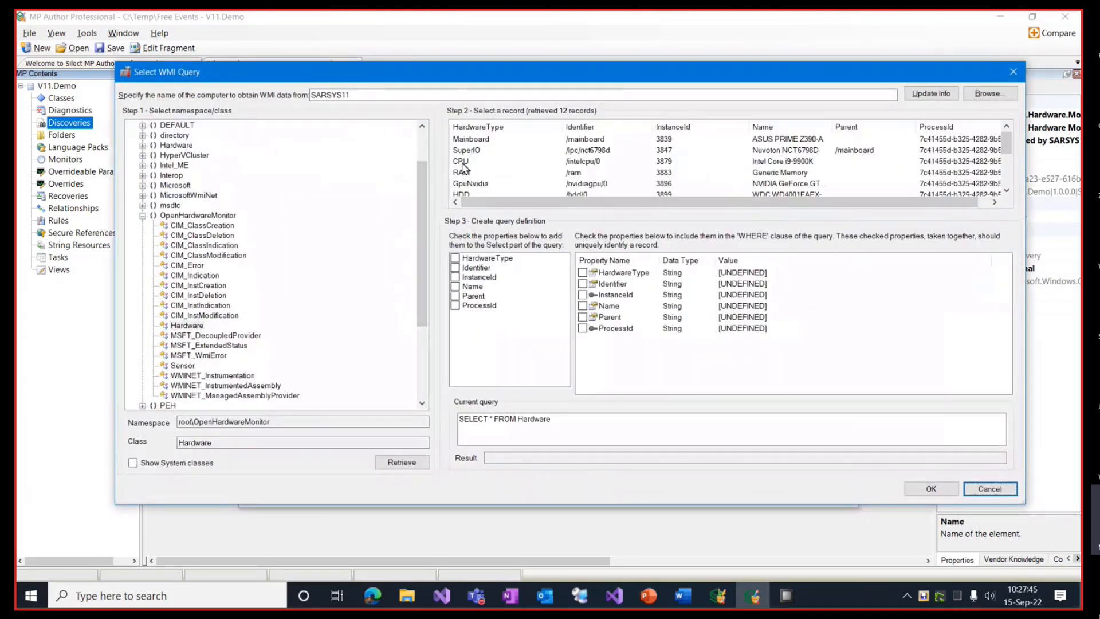
Step: Select HardwareType, Identifier, Name and Parent from the CPU record, filtered to HardwareType CPU
{"action": "left_click", "coordinate": [462, 162]}
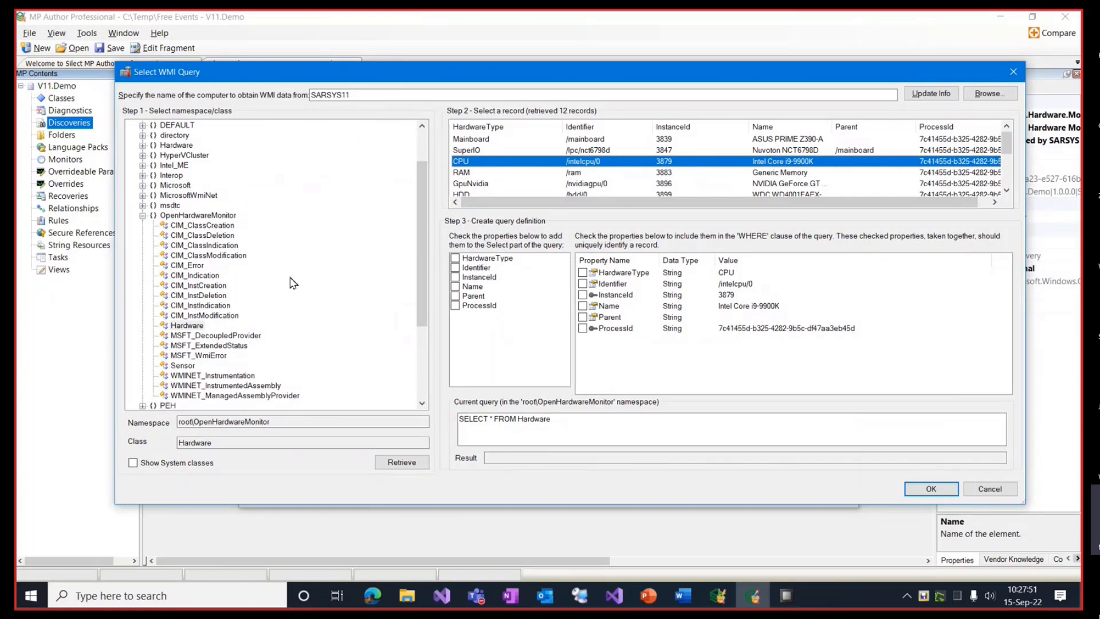
{"action": "left_click", "coordinate": [455, 259]}
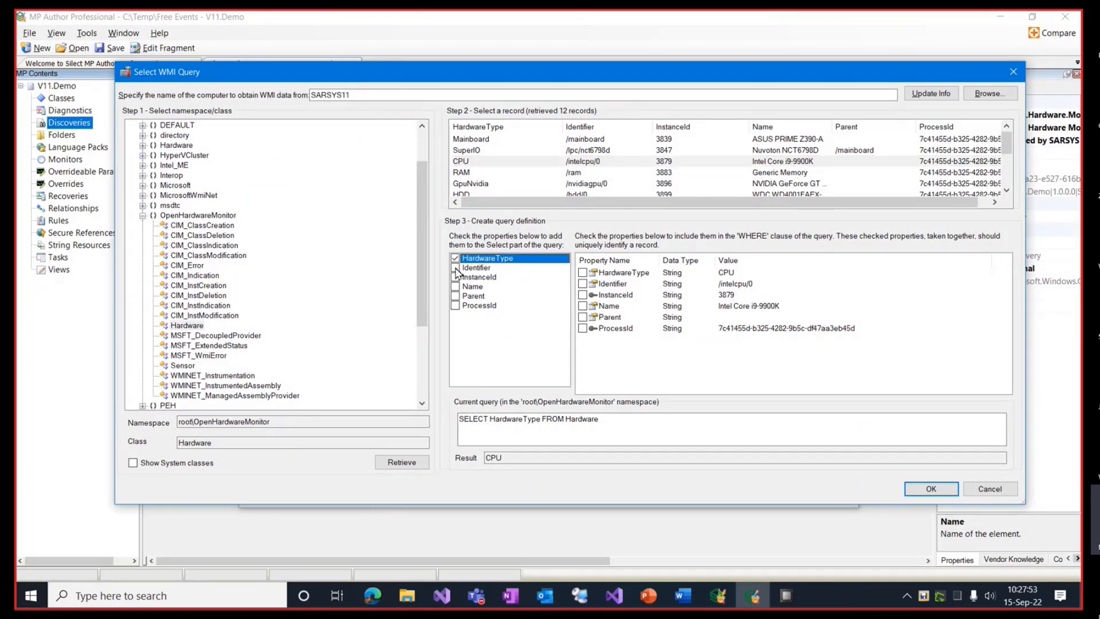
{"action": "left_click", "coordinate": [456, 268]}
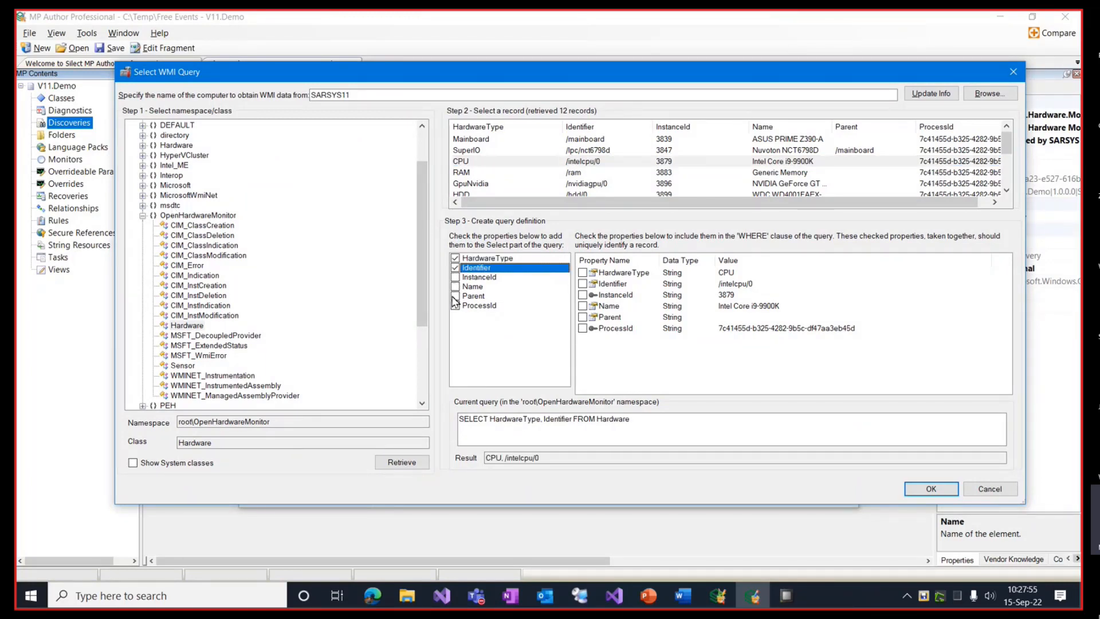
{"action": "left_click", "coordinate": [455, 287]}
{"action": "left_click", "coordinate": [455, 296]}
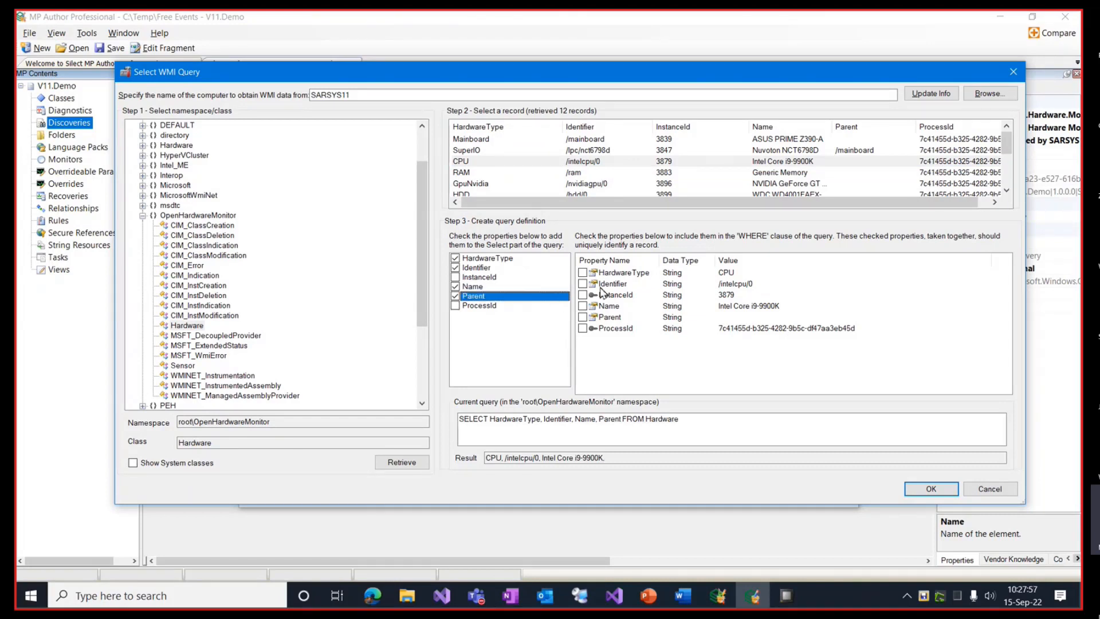
{"action": "left_click", "coordinate": [582, 274]}
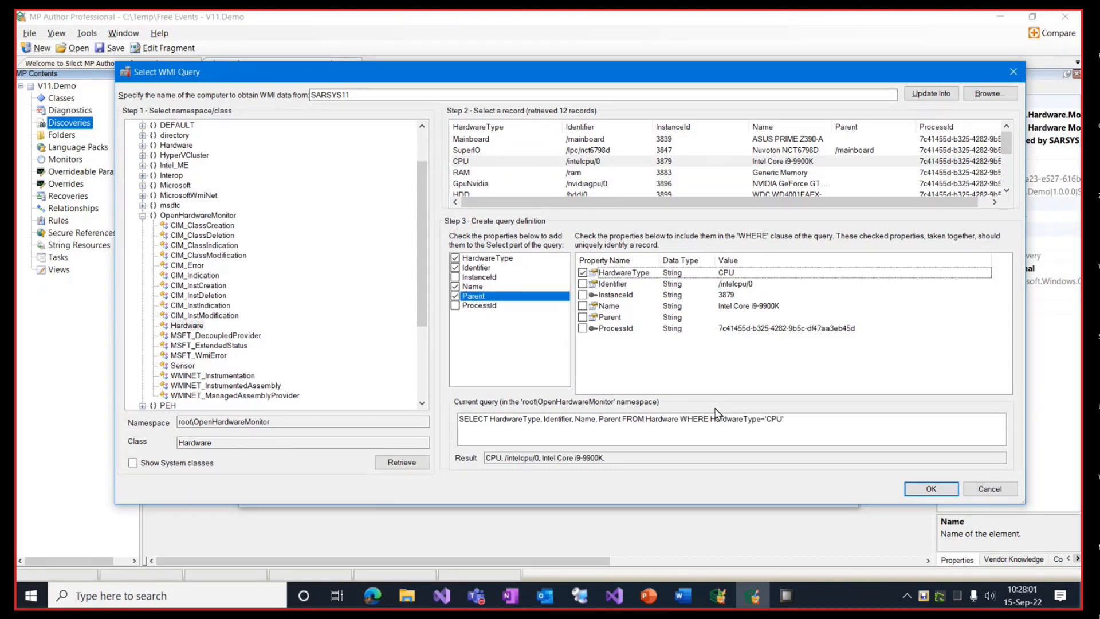
{"action": "left_click", "coordinate": [943, 496]}
{"action": "left_click", "coordinate": [706, 492]}
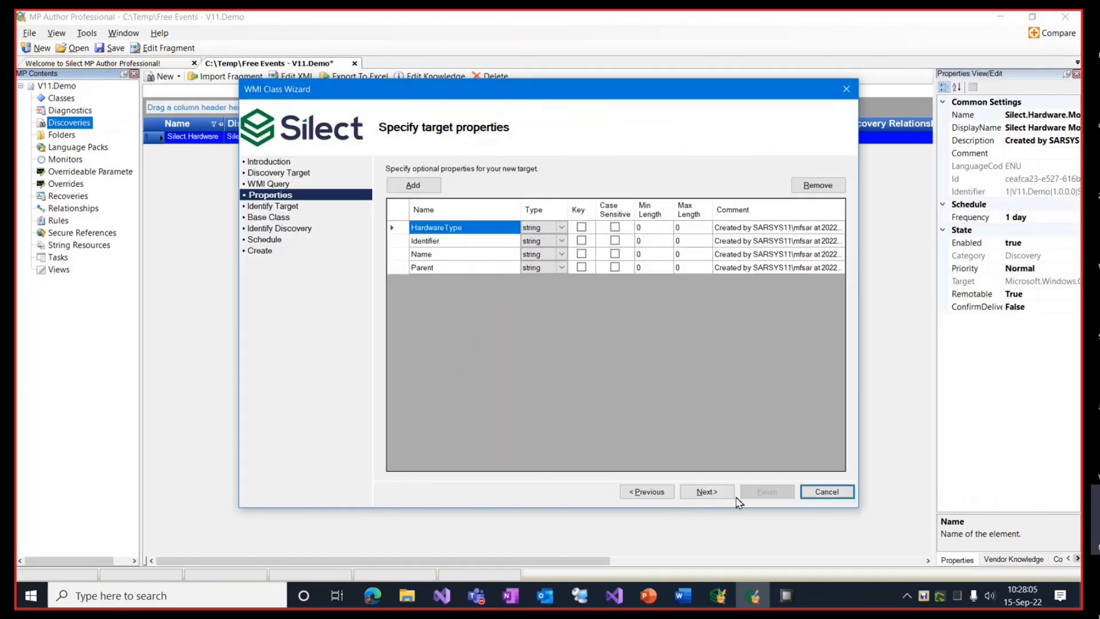
Step: Name the WMI target Silect.Hardware.Monitoring.CPU.Class
{"action": "left_click", "coordinate": [703, 492]}
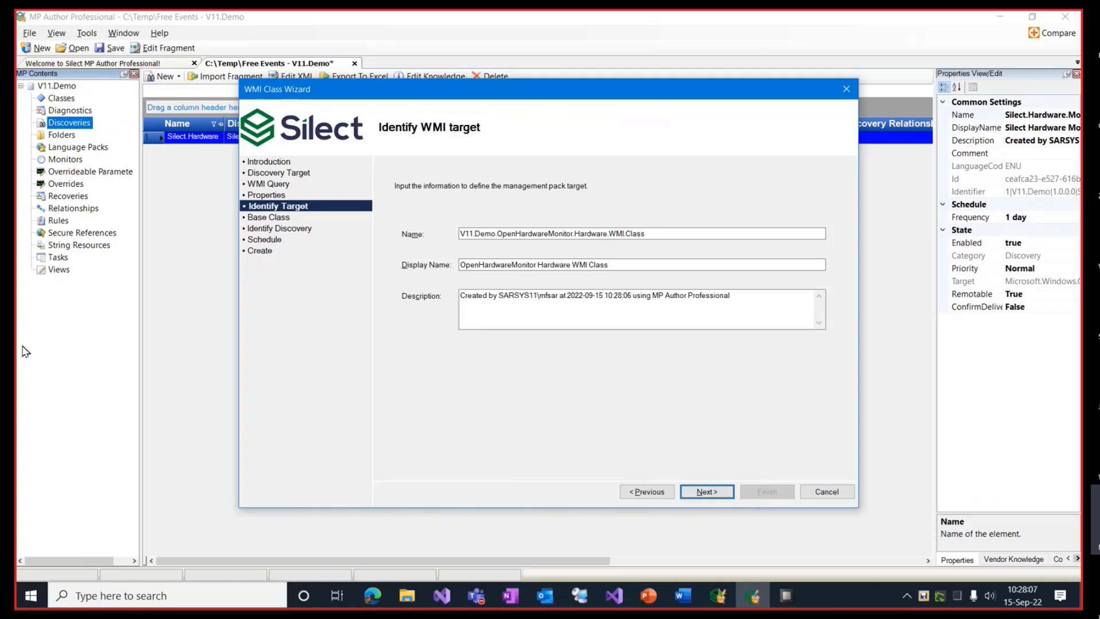
{"action": "key", "text": "alt+Tab"}
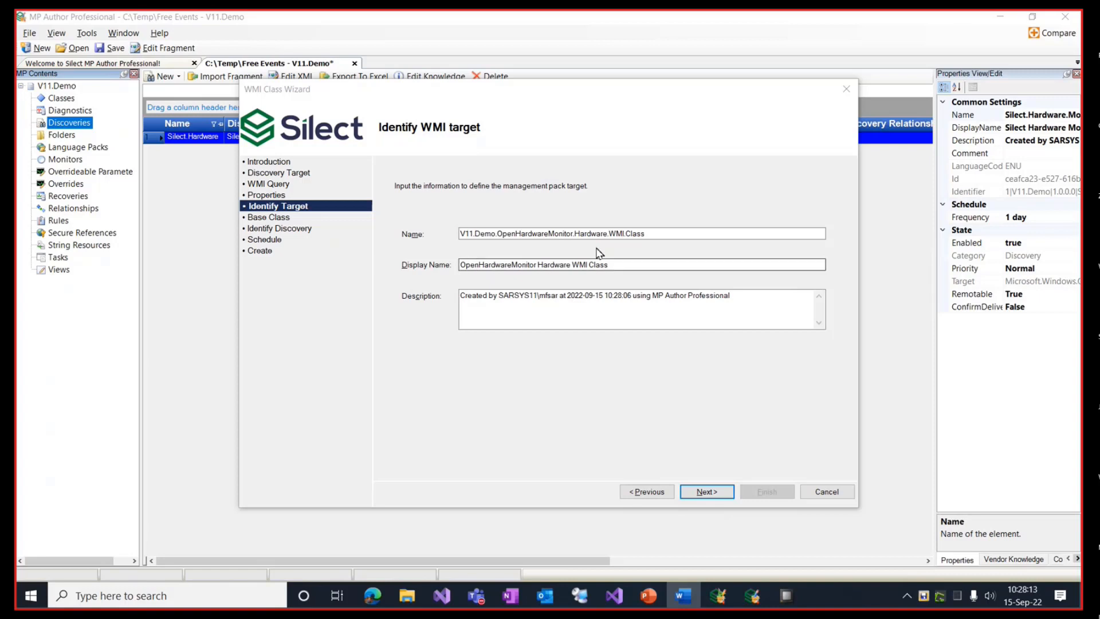
{"action": "left_click", "coordinate": [644, 233]}
{"action": "left_click_drag", "start_coordinate": [646, 234], "coordinate": [424, 236]}
{"action": "type", "text": "Silect.Hardware.Monitoring.CPU.Class"}
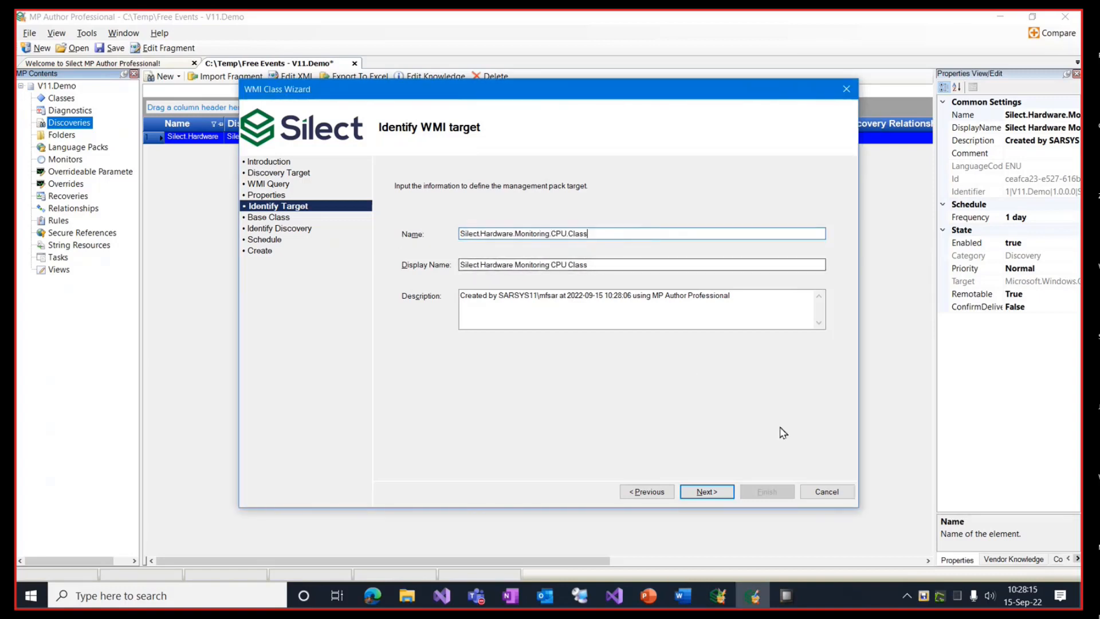
Step: Keep the LocalApplication base class, discovery name and daily schedule, and create the CPU class
{"action": "left_click", "coordinate": [708, 492]}
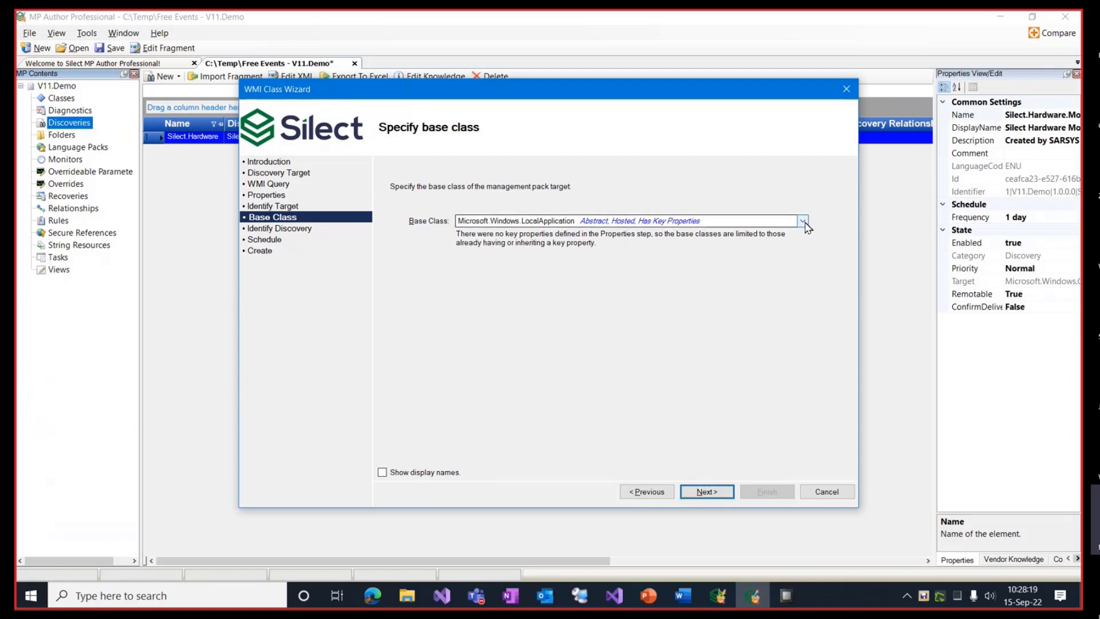
{"action": "left_click", "coordinate": [706, 491]}
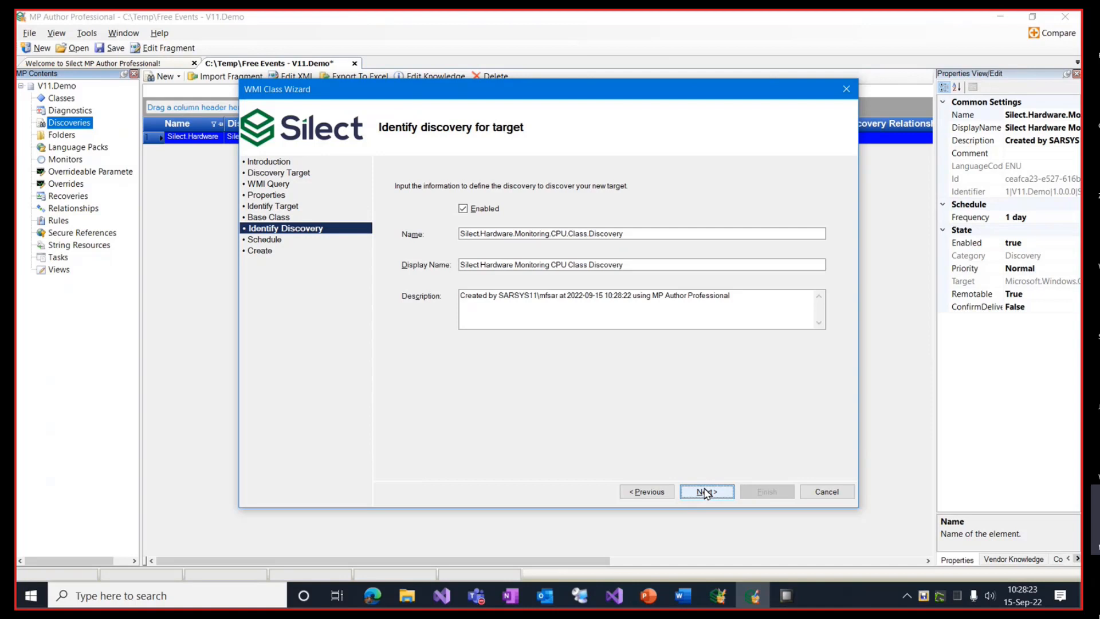
{"action": "left_click", "coordinate": [706, 492]}
{"action": "left_click", "coordinate": [706, 492]}
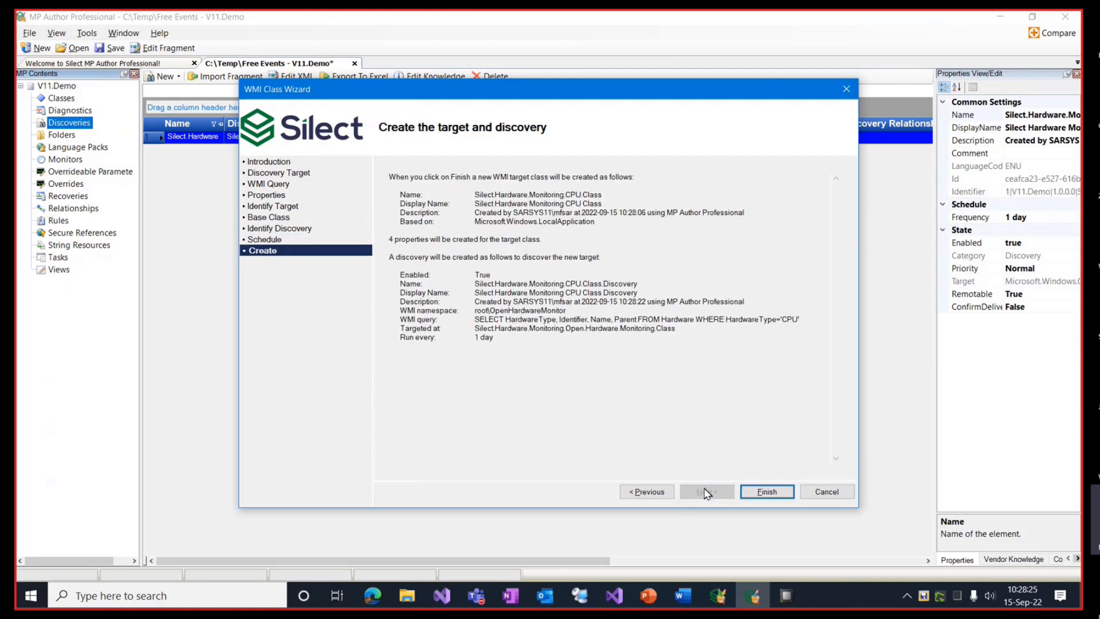
{"action": "left_click", "coordinate": [760, 492]}
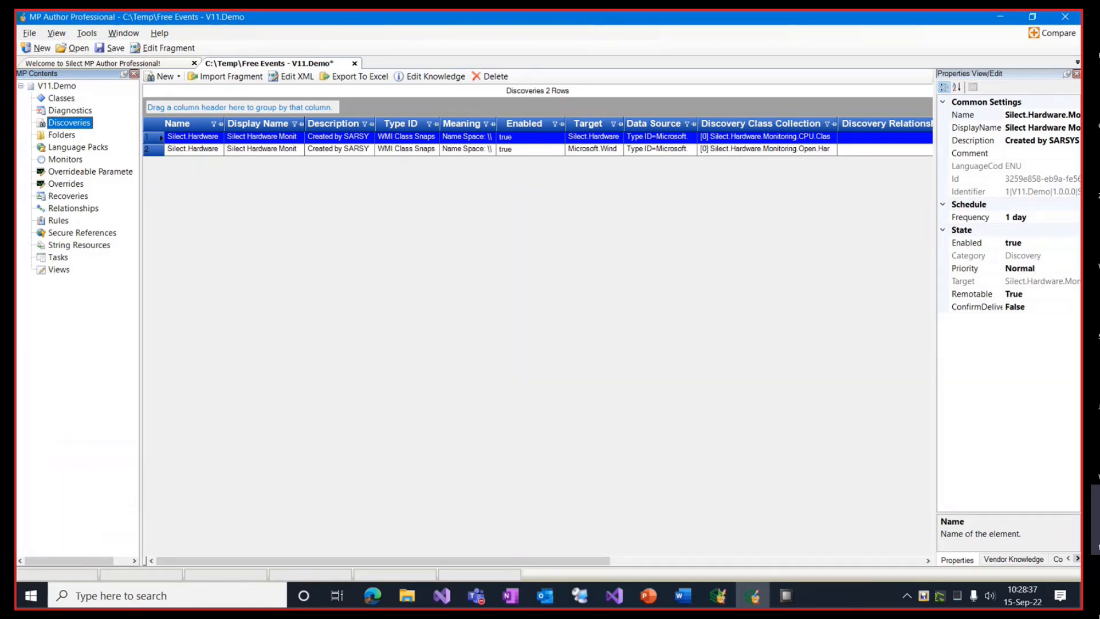
Step: Start a WMI class discovery targeting Silect.Hardware.Monitoring.CPU.Class and browse for its query
{"action": "right_click", "coordinate": [76, 126]}
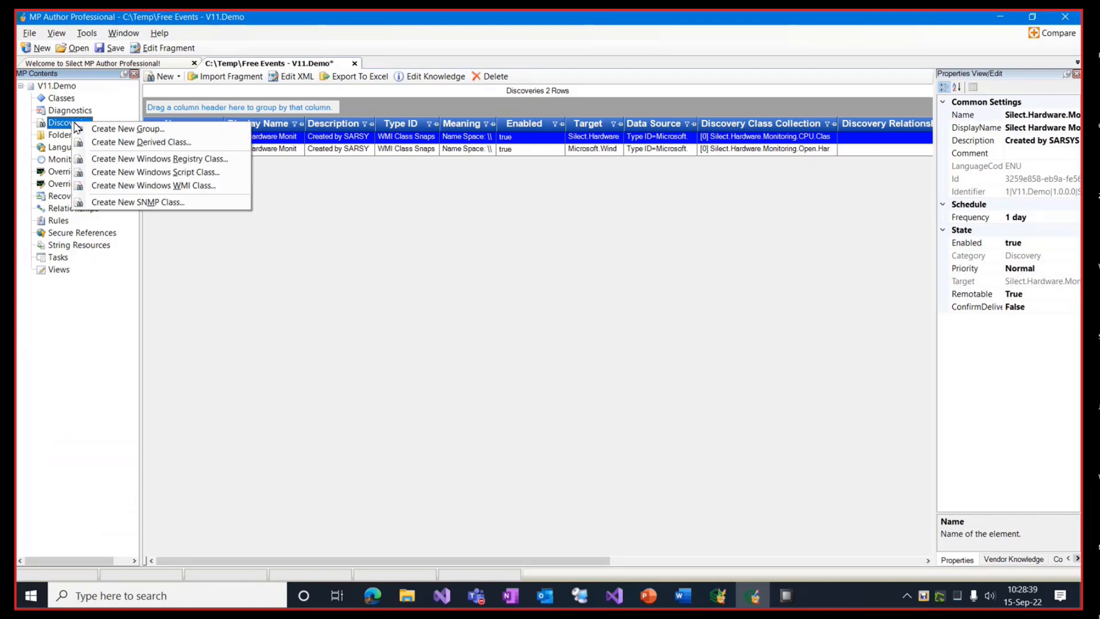
{"action": "left_click", "coordinate": [184, 185]}
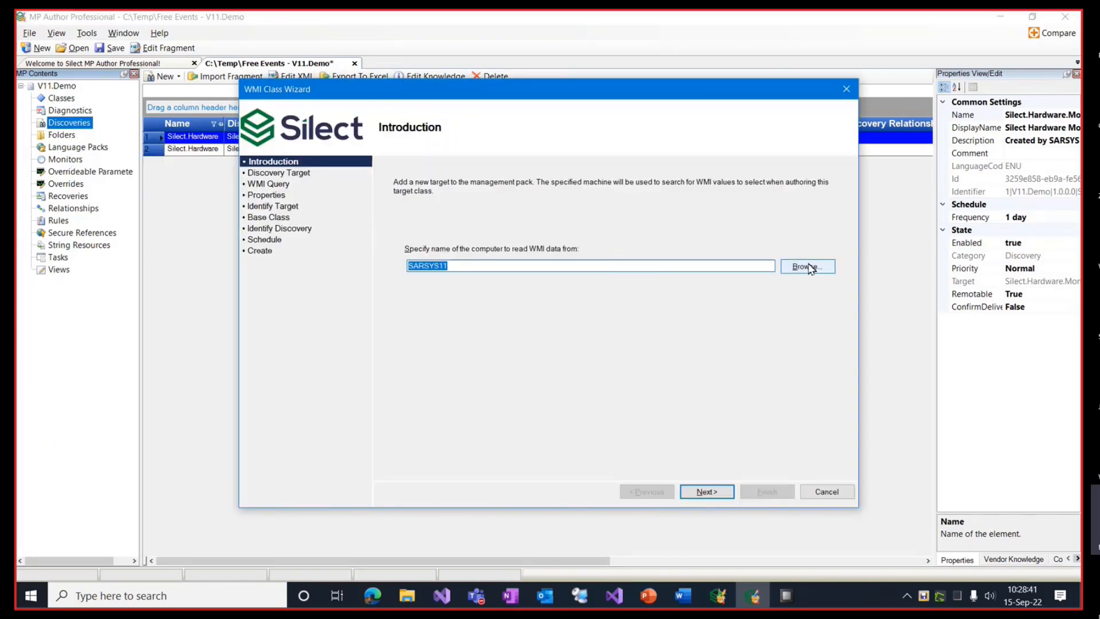
{"action": "left_click", "coordinate": [708, 491]}
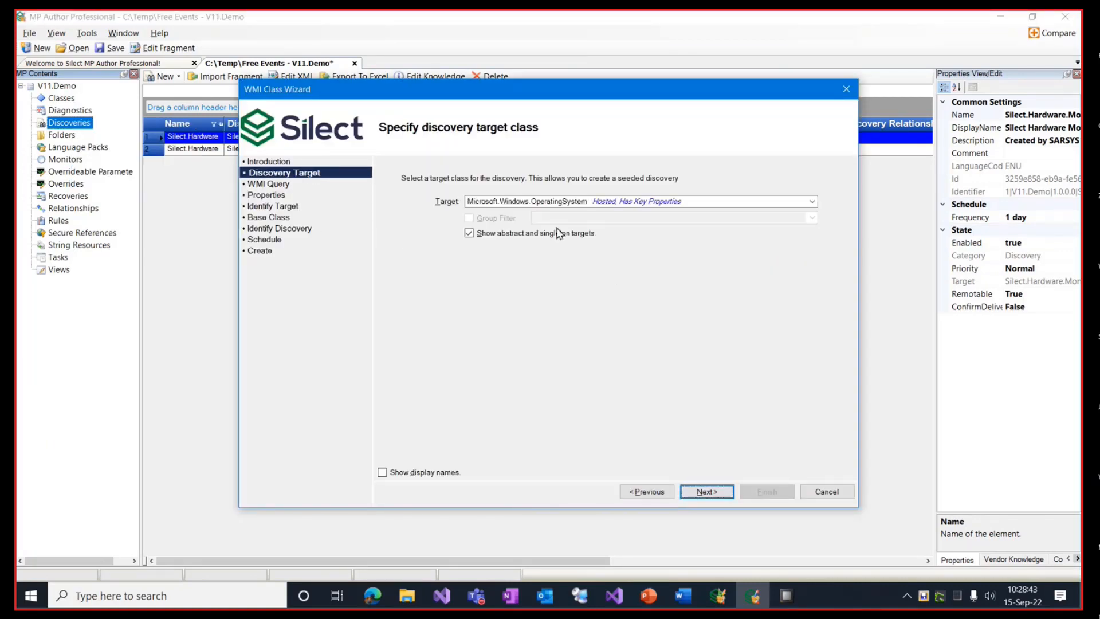
{"action": "left_click", "coordinate": [813, 202]}
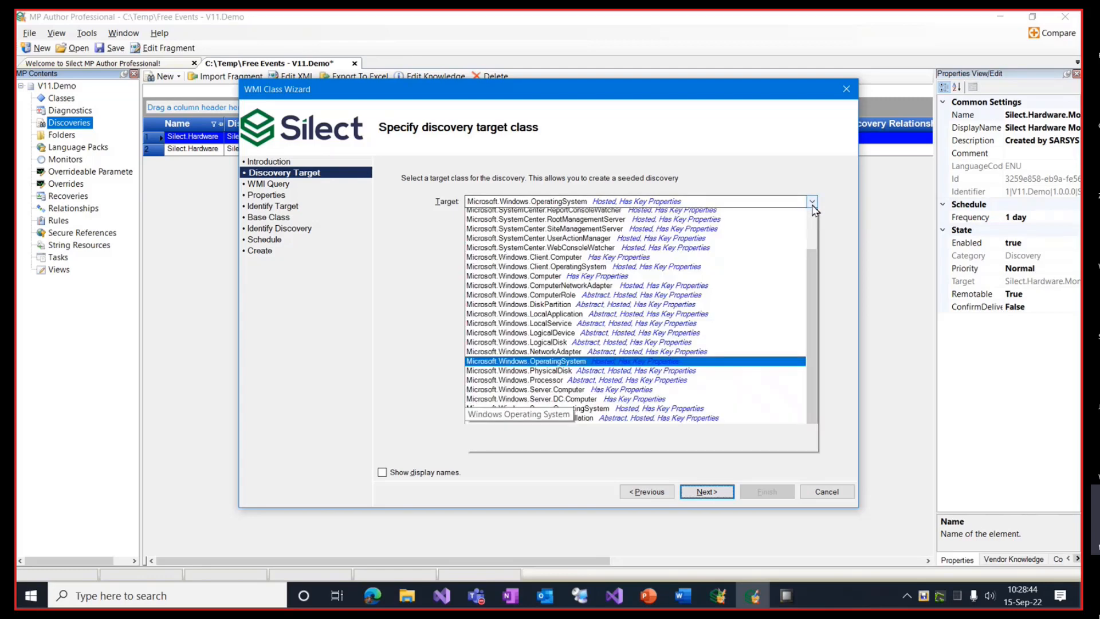
{"action": "scroll", "coordinate": [567, 476], "scroll_direction": "down", "scroll_amount": 2}
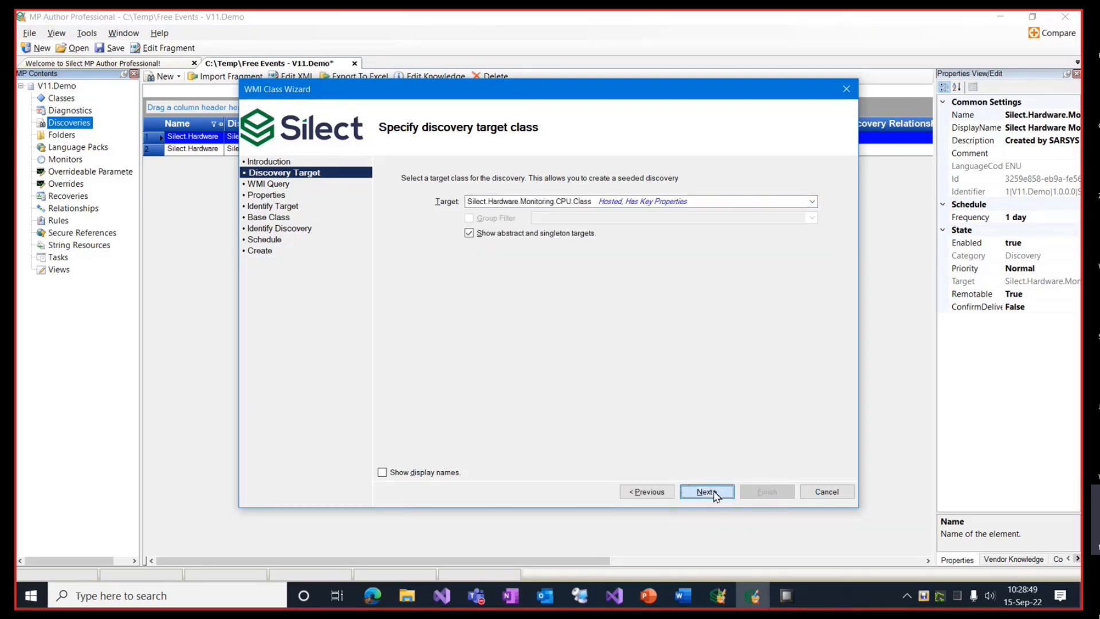
{"action": "left_click", "coordinate": [711, 493]}
{"action": "left_click", "coordinate": [811, 202]}
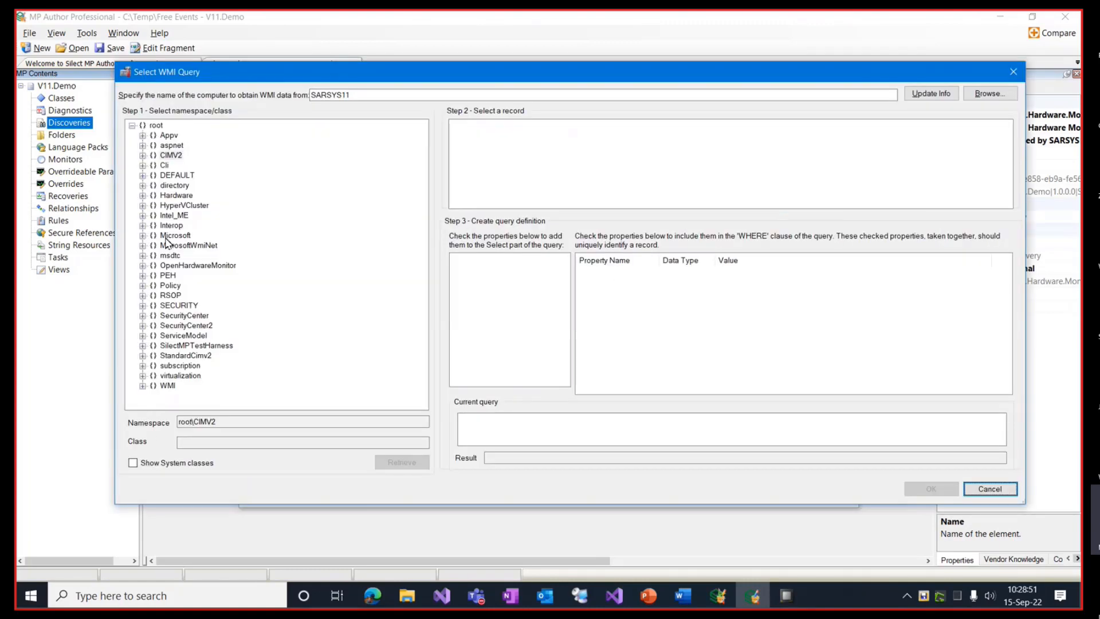
Step: Query the OpenHardwareMonitor Sensor class, selecting Identifier, Index, Max and Min
{"action": "left_click", "coordinate": [143, 267]}
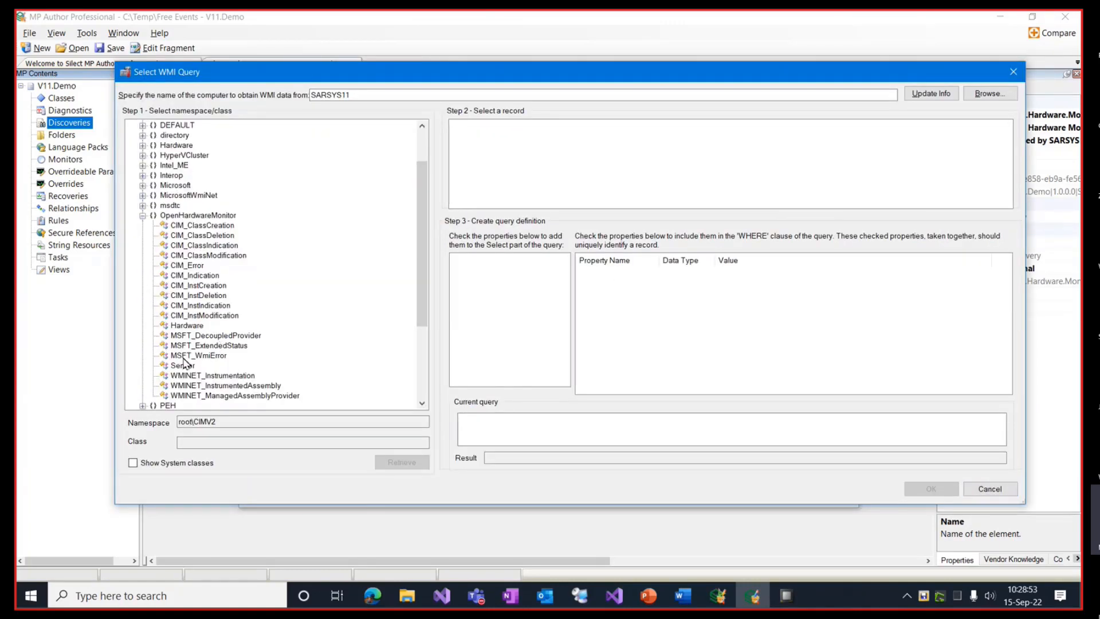
{"action": "left_click", "coordinate": [183, 366]}
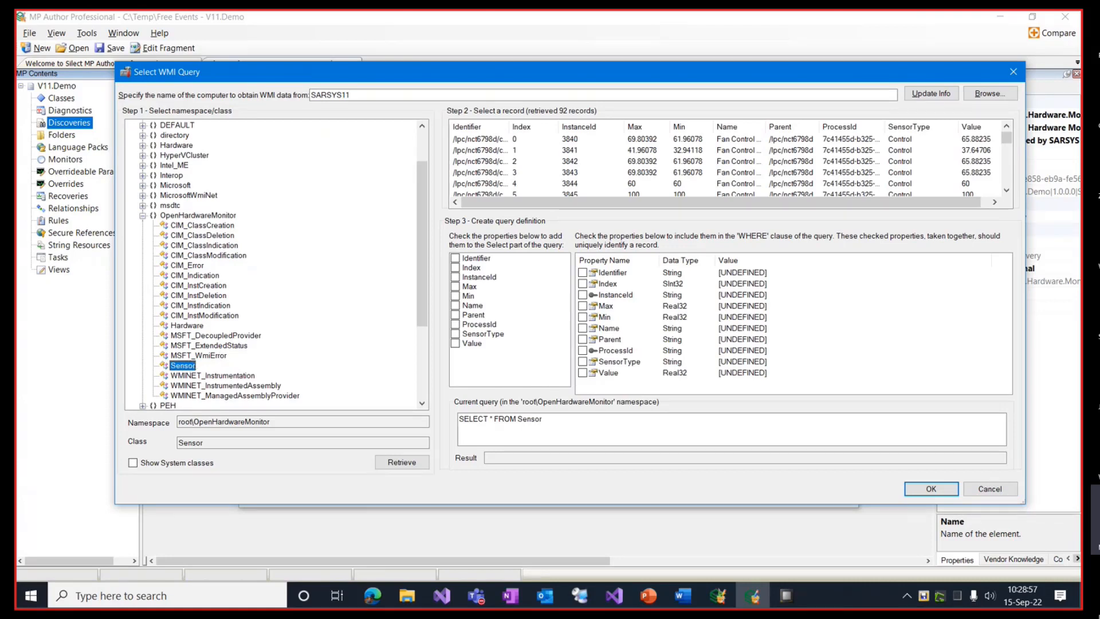
{"action": "left_click", "coordinate": [461, 261]}
{"action": "left_click", "coordinate": [457, 259]}
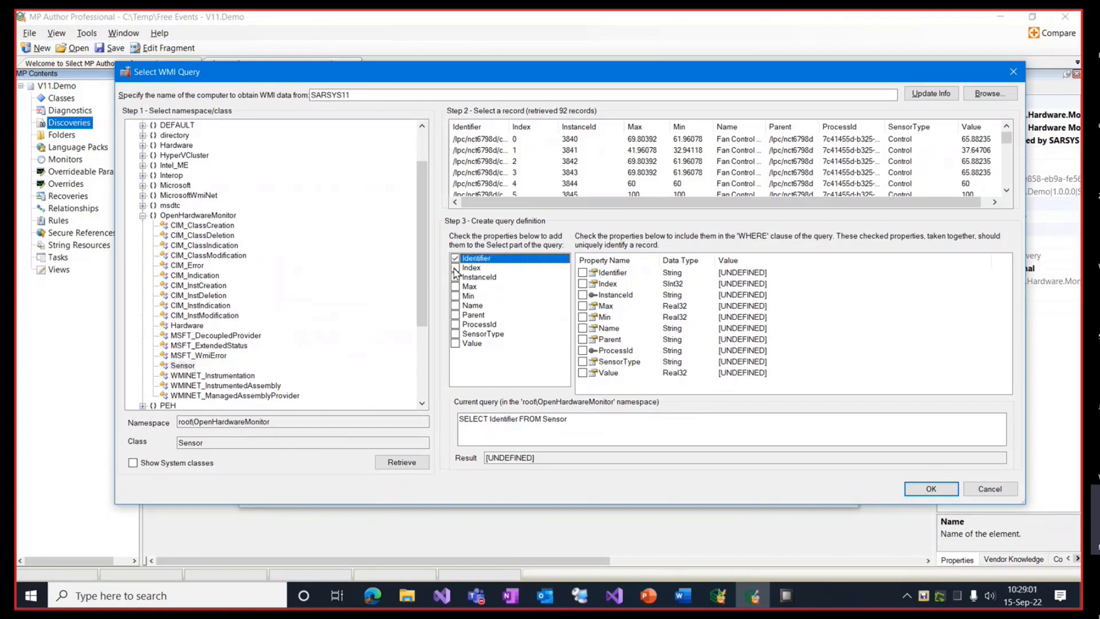
{"action": "left_click", "coordinate": [455, 268]}
{"action": "left_click", "coordinate": [455, 287]}
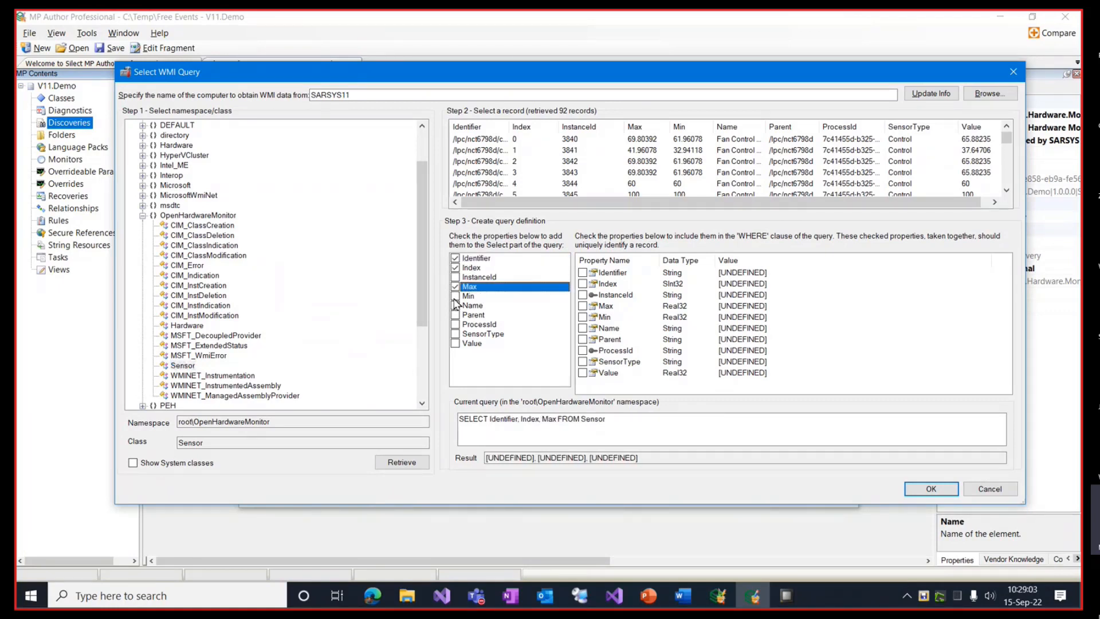
{"action": "left_click", "coordinate": [456, 296]}
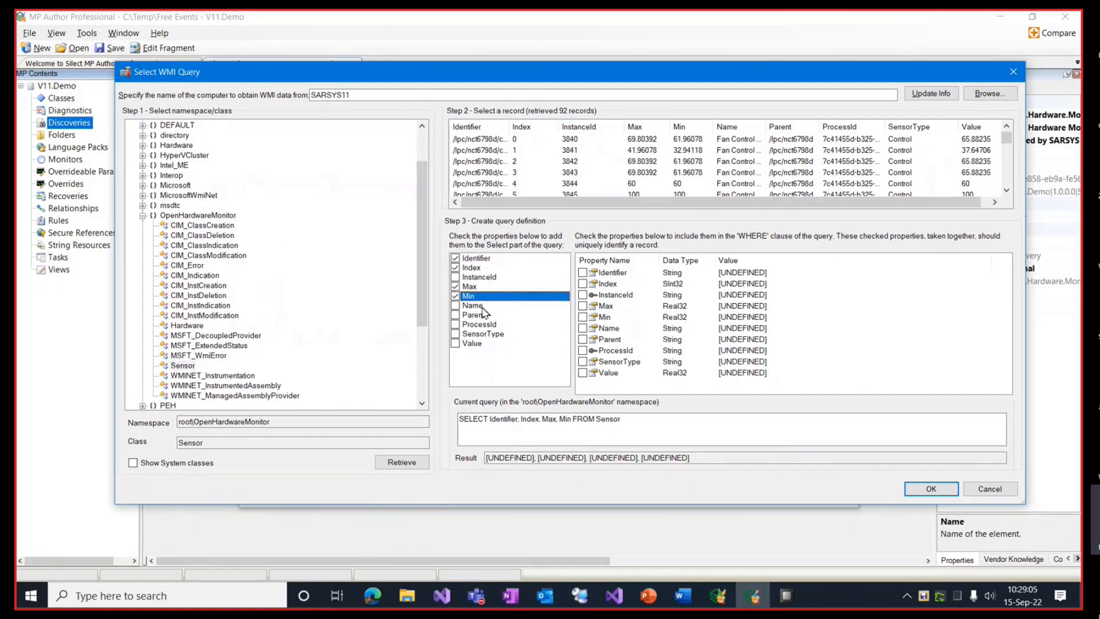
Step: Add Parent, Name and SensorType, then scroll to the /intelcpu/0 temperature records
{"action": "left_click", "coordinate": [456, 315]}
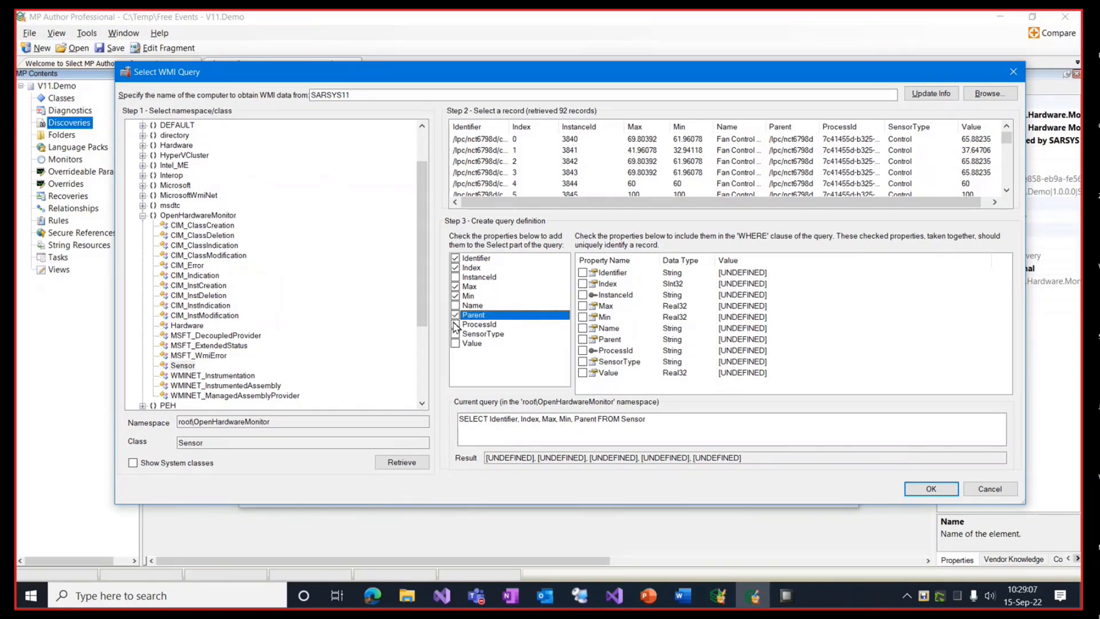
{"action": "left_click", "coordinate": [455, 308]}
{"action": "left_click", "coordinate": [456, 306]}
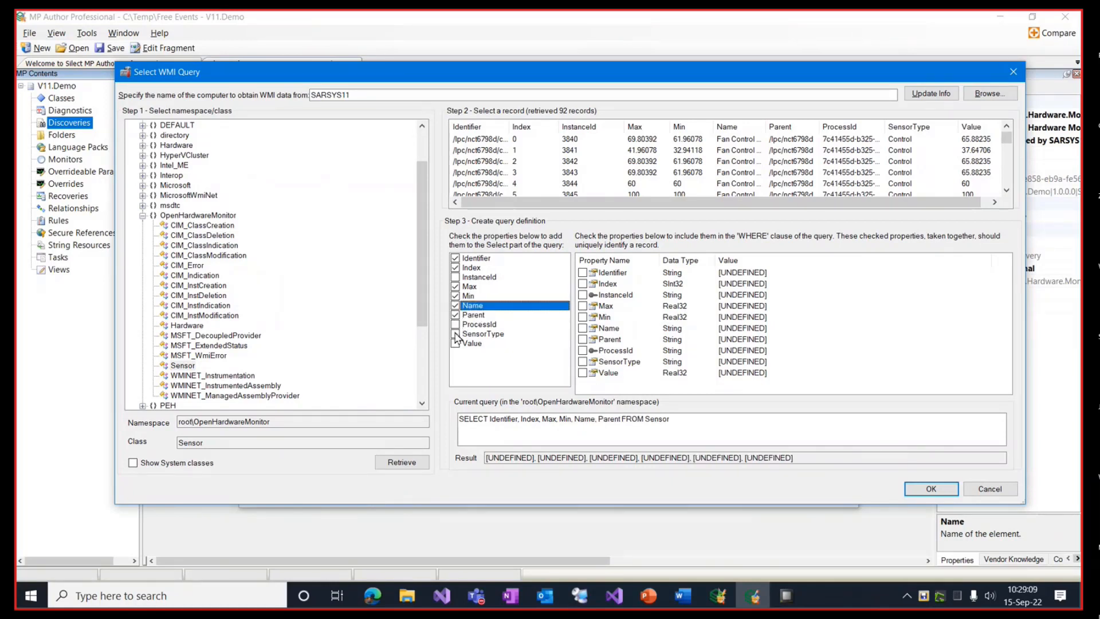
{"action": "left_click", "coordinate": [456, 335]}
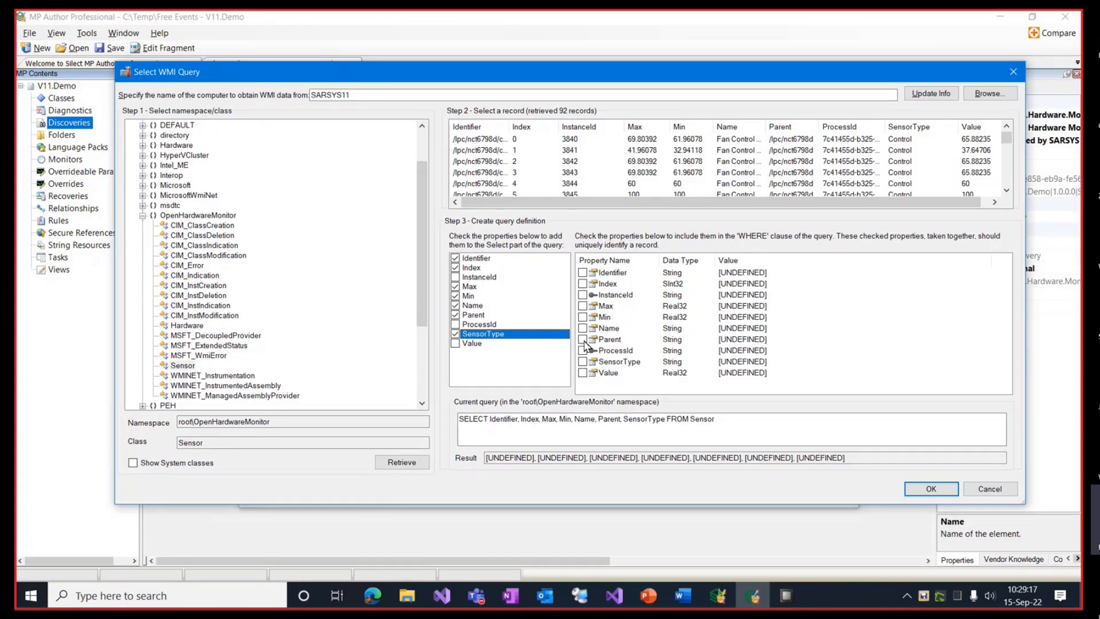
{"action": "scroll", "coordinate": [551, 165], "scroll_direction": "down", "scroll_amount": 5}
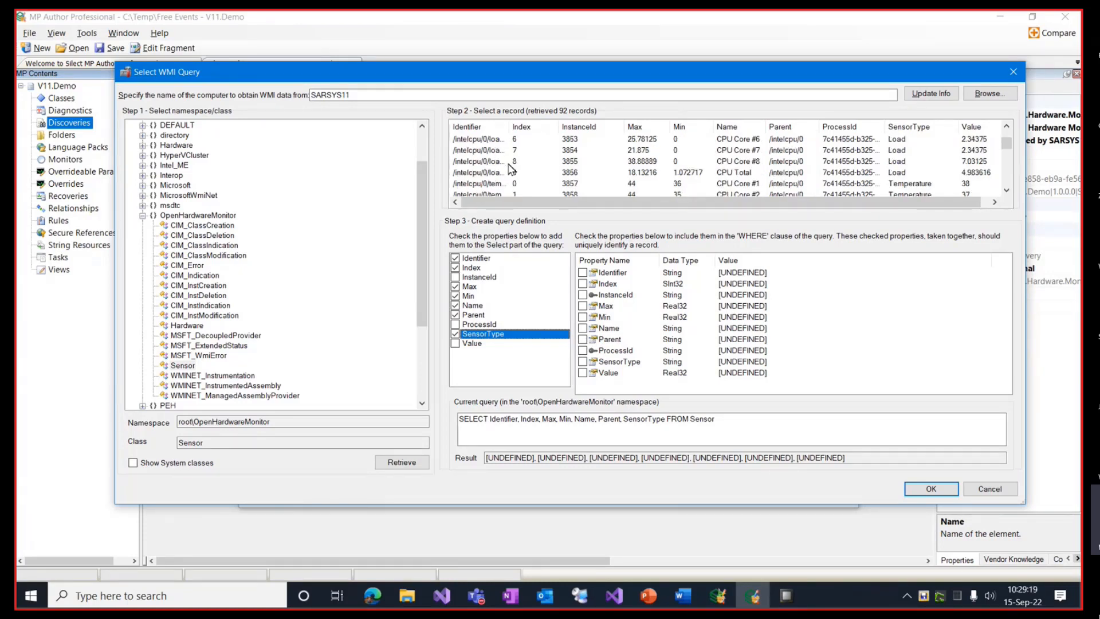
{"action": "scroll", "coordinate": [516, 172], "scroll_direction": "up", "scroll_amount": 2}
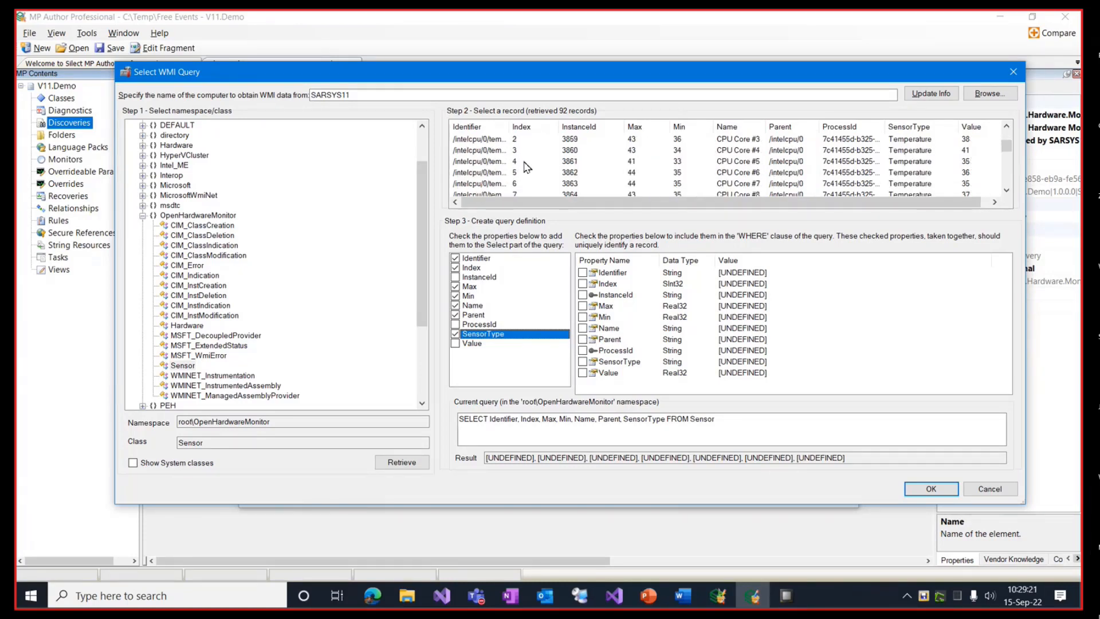
Step: From the CPU Core #3 temperature record, filter on Parent '/intelcpu/0' and SensorType 'Temperature'
{"action": "left_click", "coordinate": [483, 140]}
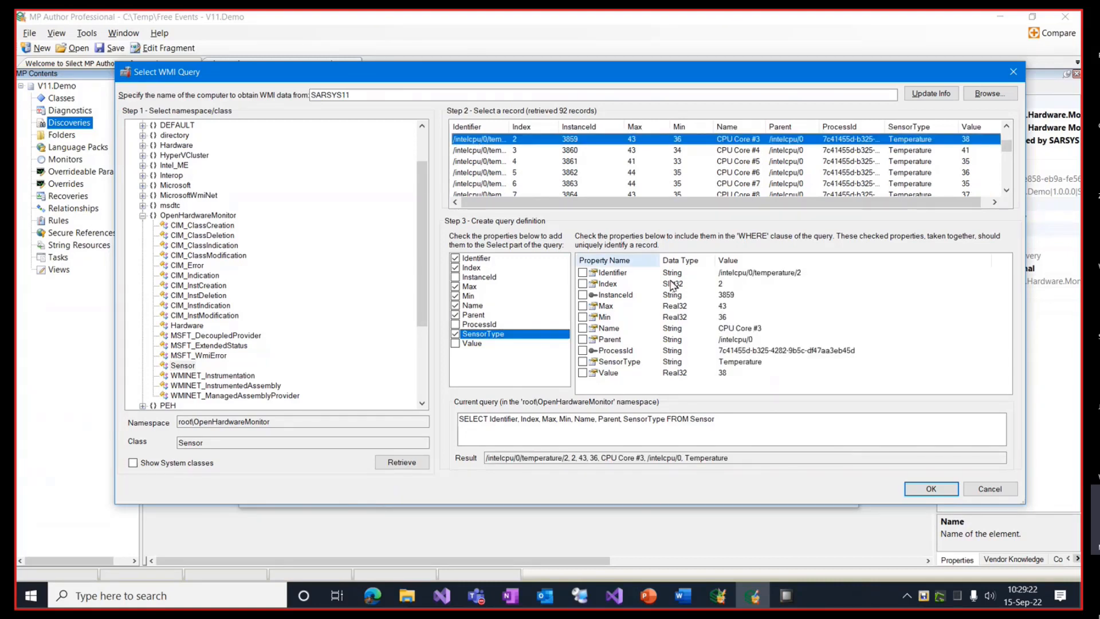
{"action": "left_click", "coordinate": [583, 339]}
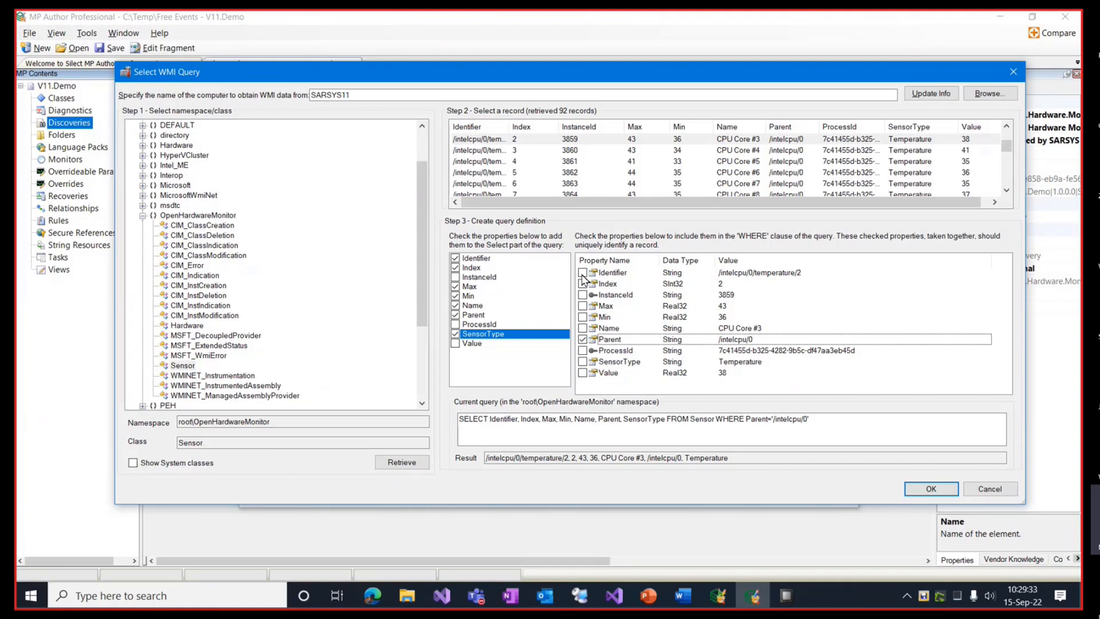
{"action": "left_click", "coordinate": [583, 361]}
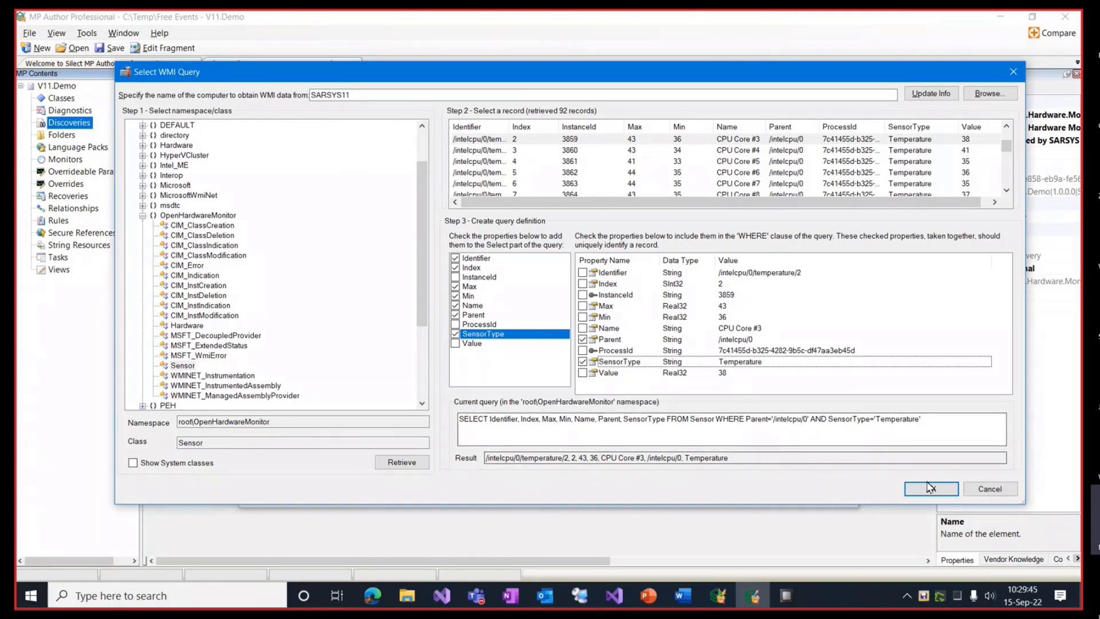
{"action": "left_click", "coordinate": [931, 488]}
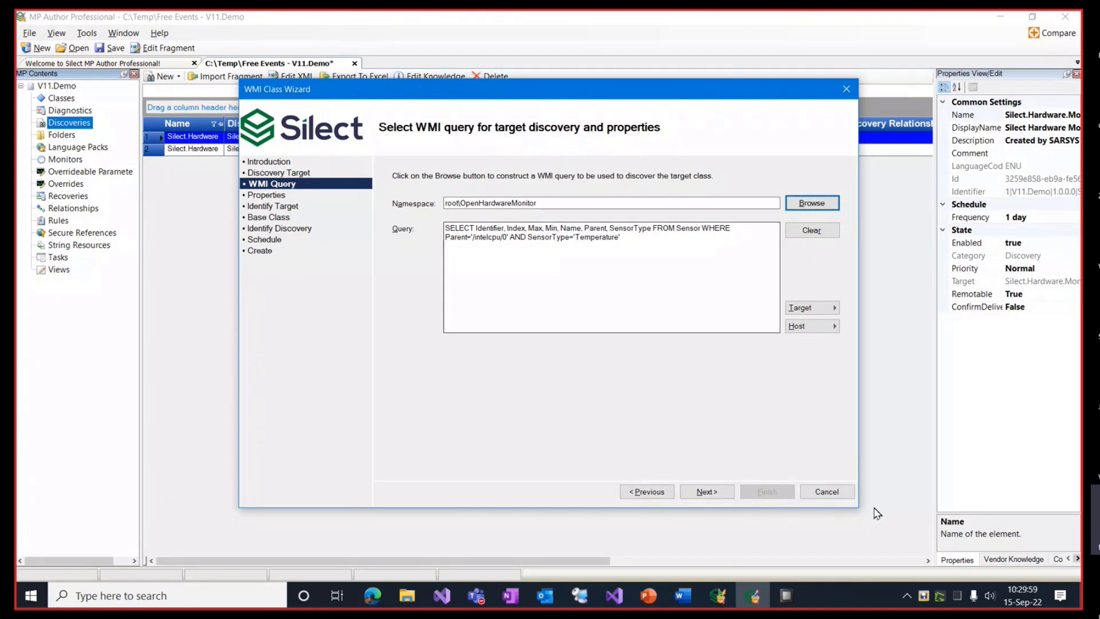
Step: Replace the generated target name with the pasted CPU temperature class name
{"action": "left_click", "coordinate": [708, 493]}
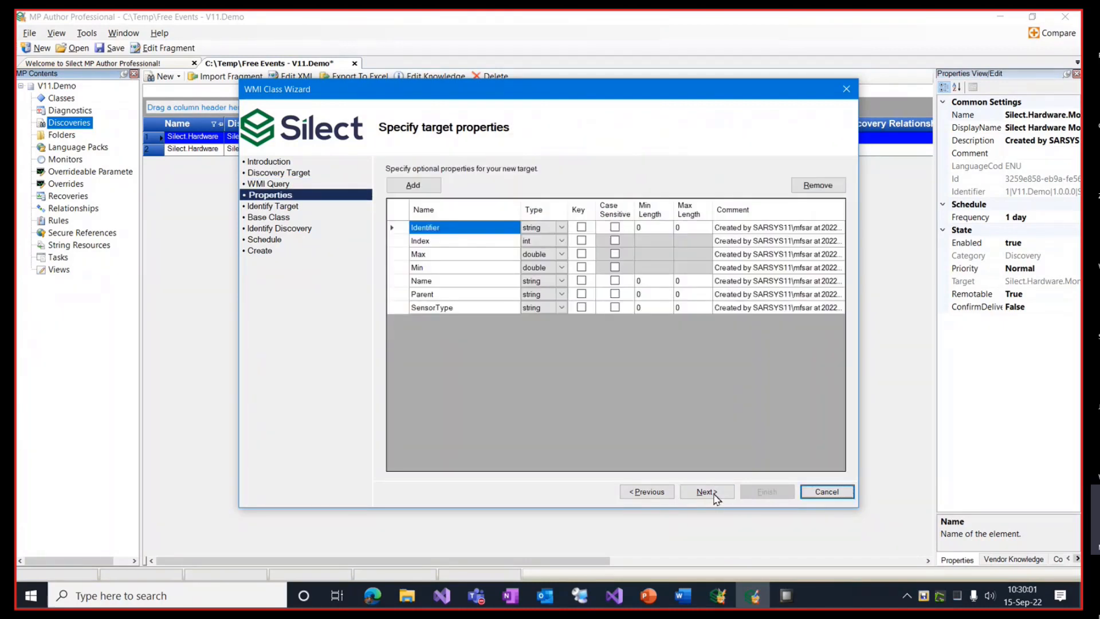
{"action": "left_click", "coordinate": [714, 494]}
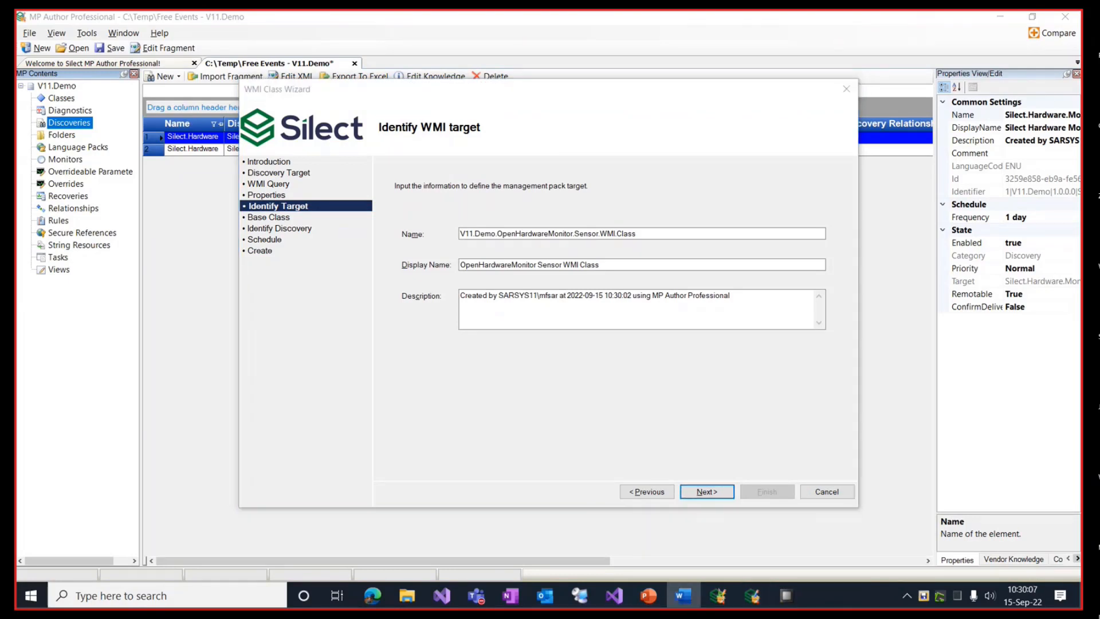
{"action": "left_click", "coordinate": [644, 231]}
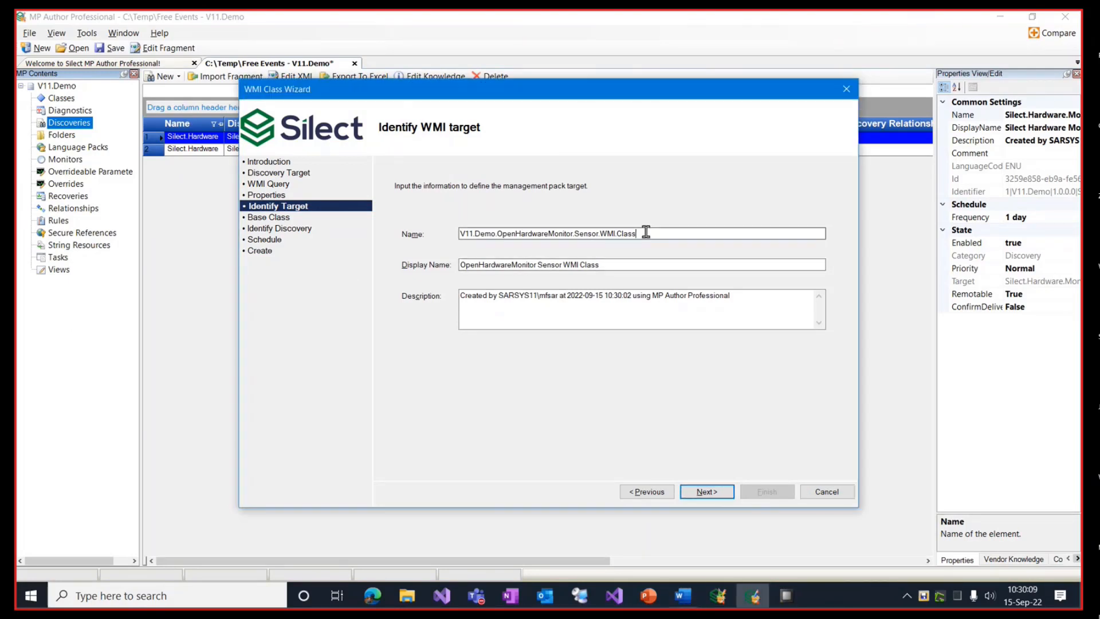
{"action": "left_click_drag", "start_coordinate": [643, 231], "coordinate": [466, 239]}
{"action": "type", "text": "Silect.Hardware.Monitoring.CPU.Temperature"}
Step: Keep the base class, discovery name and daily schedule, and create the CPU Temperature class
{"action": "left_click", "coordinate": [706, 491]}
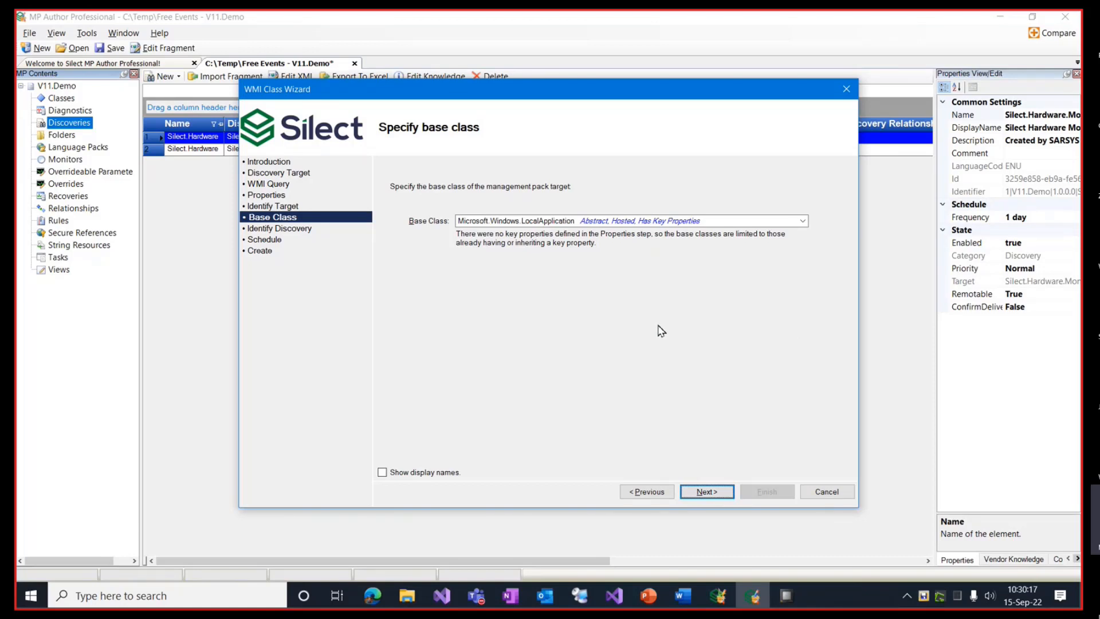
{"action": "left_click", "coordinate": [719, 493]}
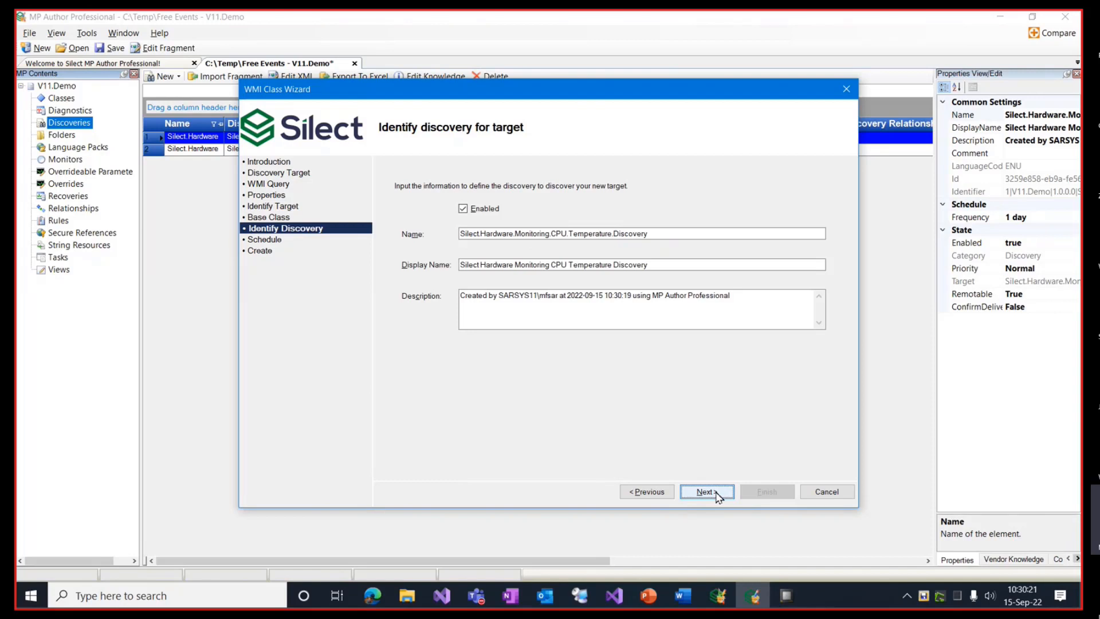
{"action": "left_click", "coordinate": [719, 494]}
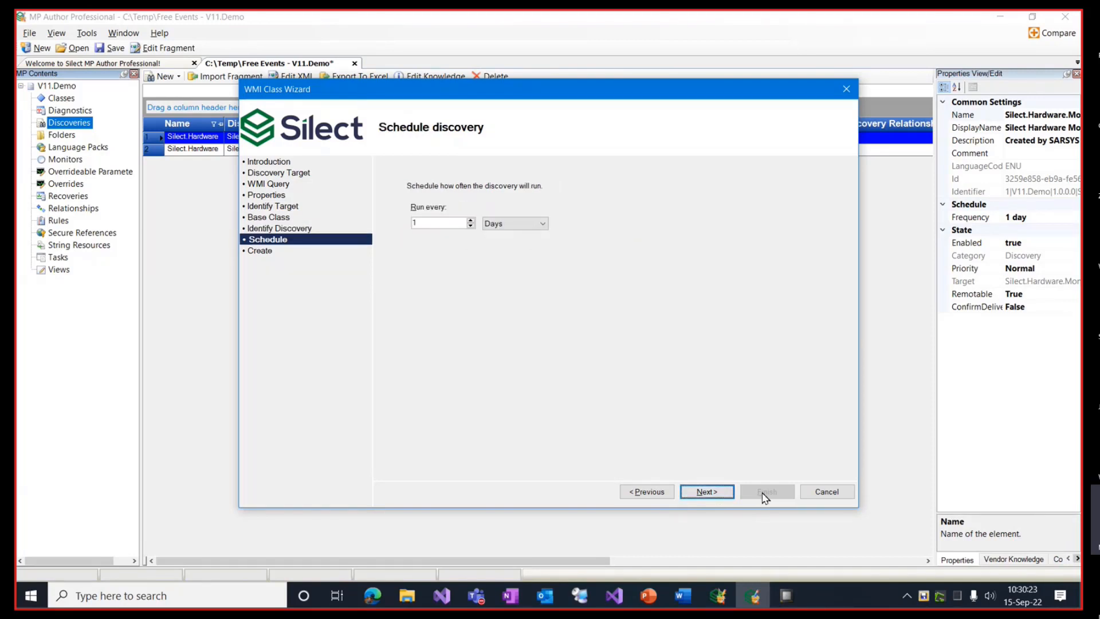
{"action": "left_click", "coordinate": [705, 491]}
{"action": "left_click", "coordinate": [767, 492]}
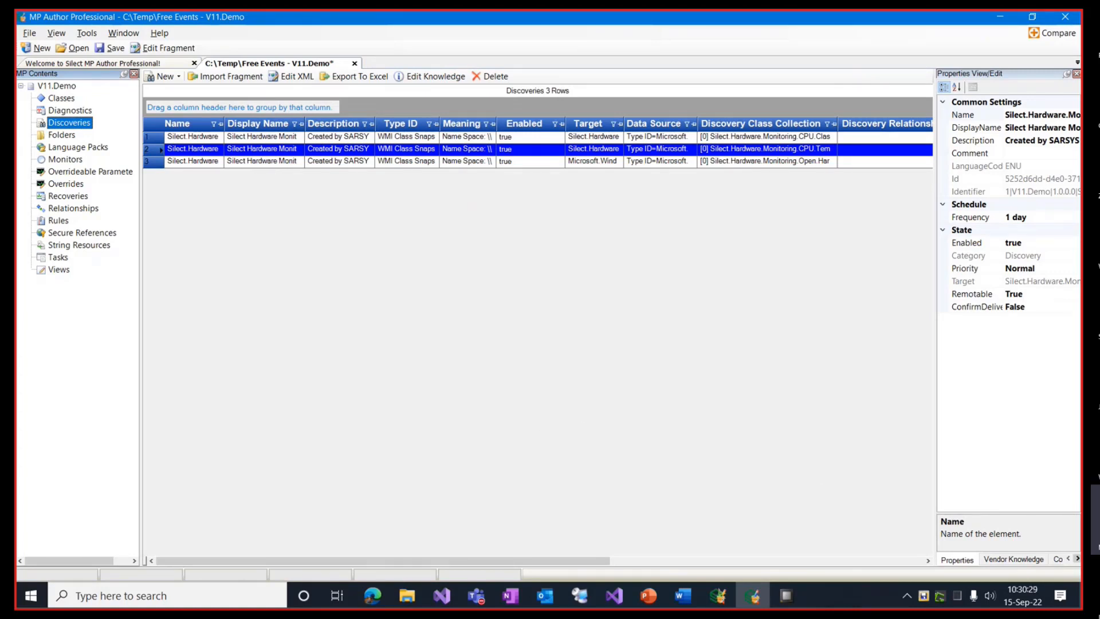
Step: Open the V11.Demo management pack's XML for editing
{"action": "left_click", "coordinate": [70, 87]}
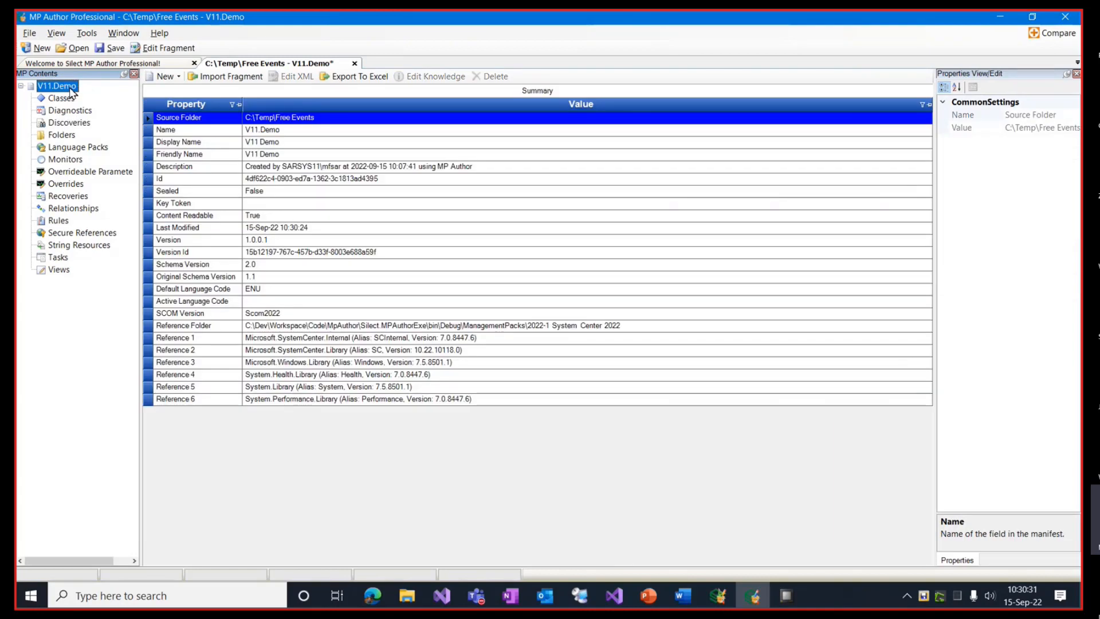
{"action": "right_click", "coordinate": [71, 89]}
{"action": "left_click", "coordinate": [86, 93]}
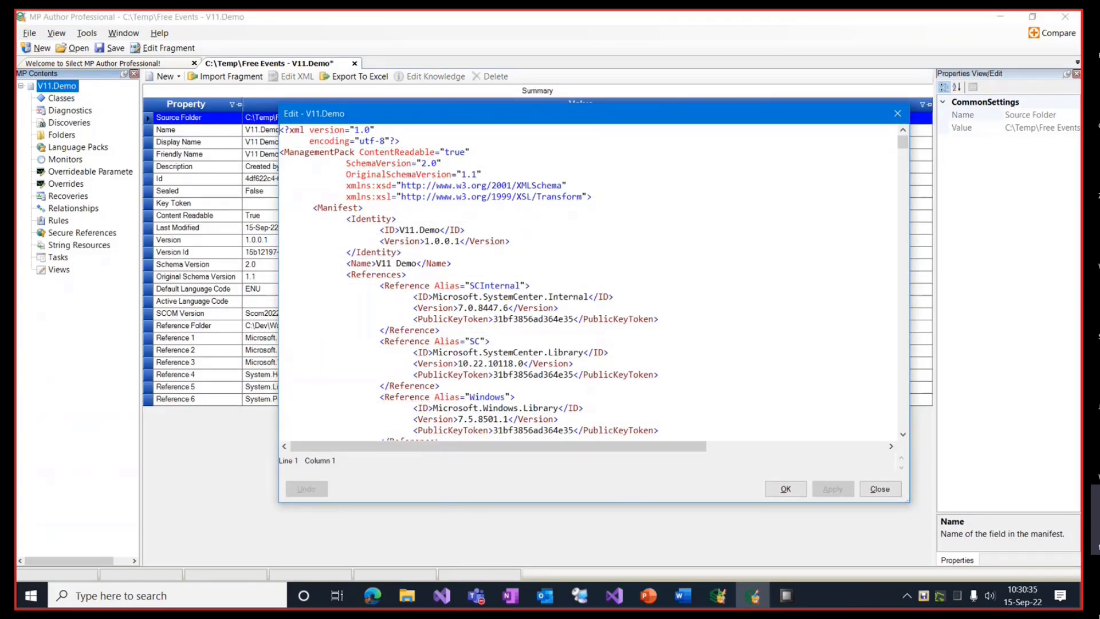
Step: Place the cursor in the XML just before </TypeDefinitions>
{"action": "key", "text": "alt+Tab"}
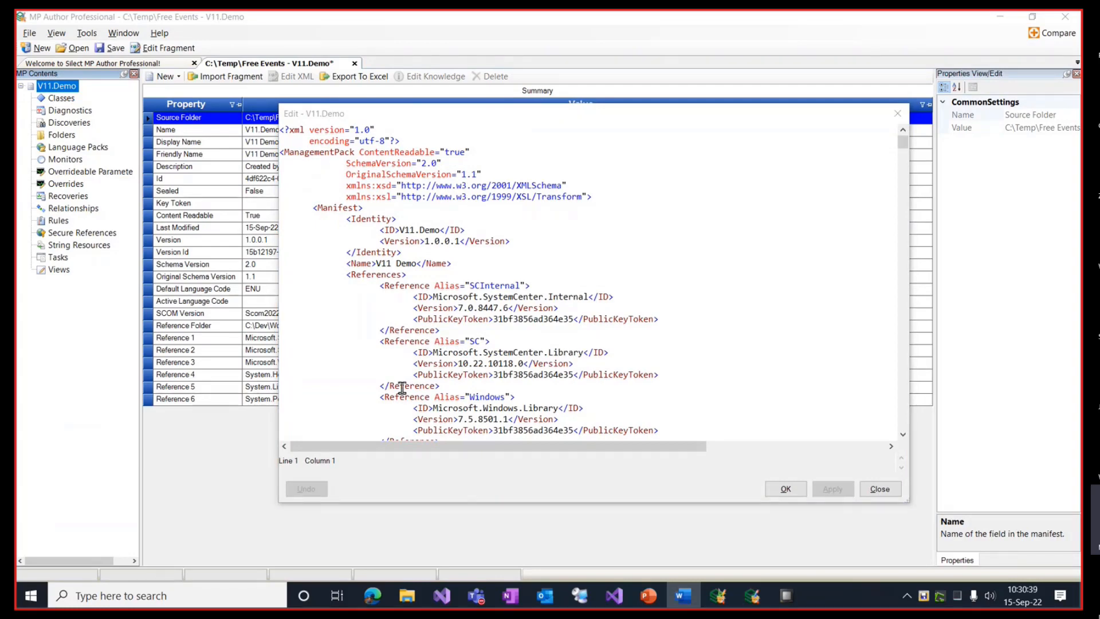
{"action": "scroll", "coordinate": [814, 252], "scroll_direction": "down", "scroll_amount": 8}
{"action": "scroll", "coordinate": [785, 272], "scroll_direction": "down", "scroll_amount": 15}
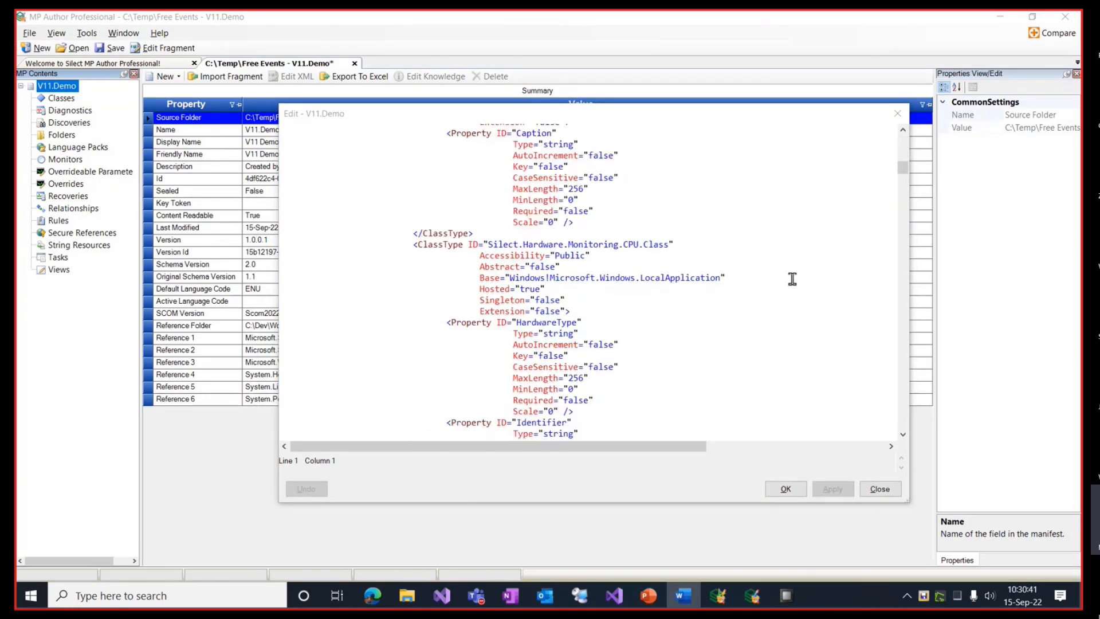
{"action": "scroll", "coordinate": [793, 279], "scroll_direction": "down", "scroll_amount": 10}
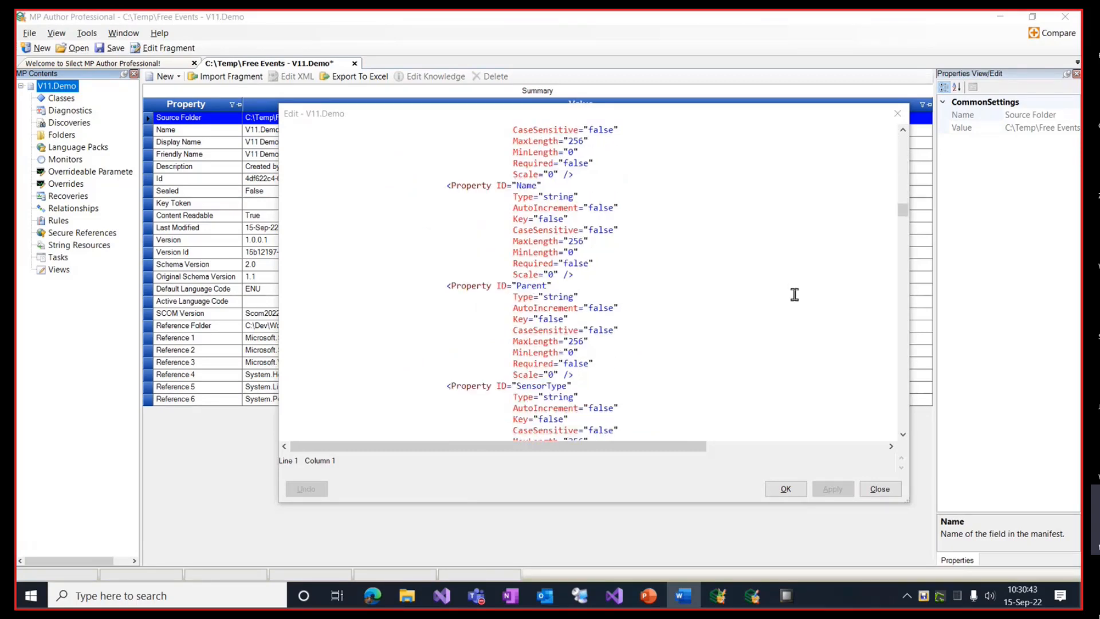
{"action": "scroll", "coordinate": [794, 294], "scroll_direction": "down", "scroll_amount": 10}
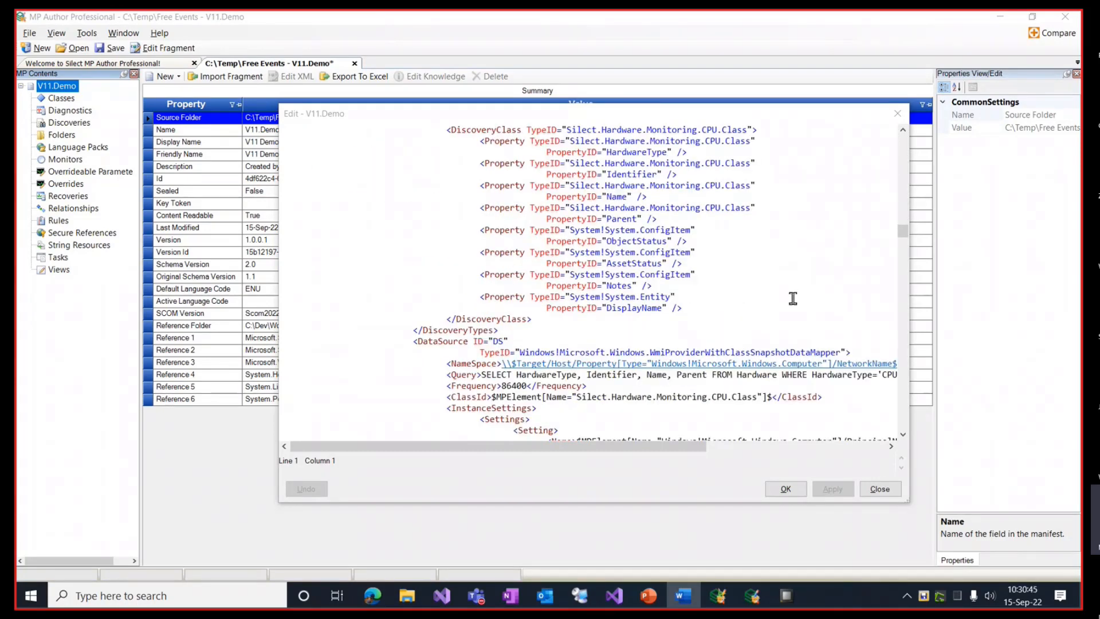
{"action": "scroll", "coordinate": [790, 281], "scroll_direction": "up", "scroll_amount": 7}
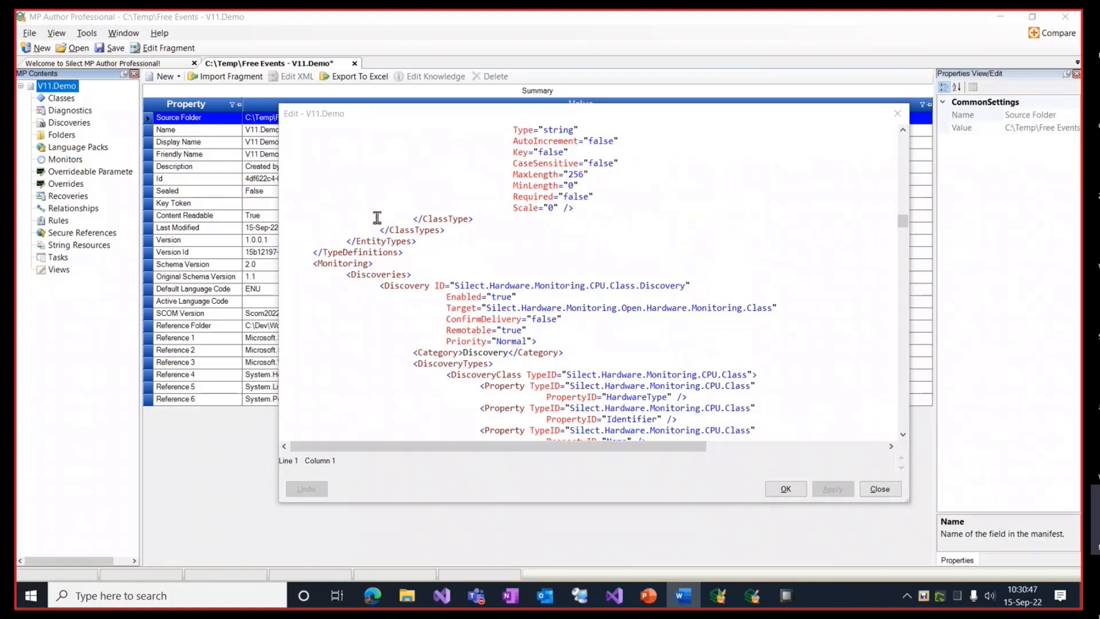
{"action": "double_click", "coordinate": [286, 252]}
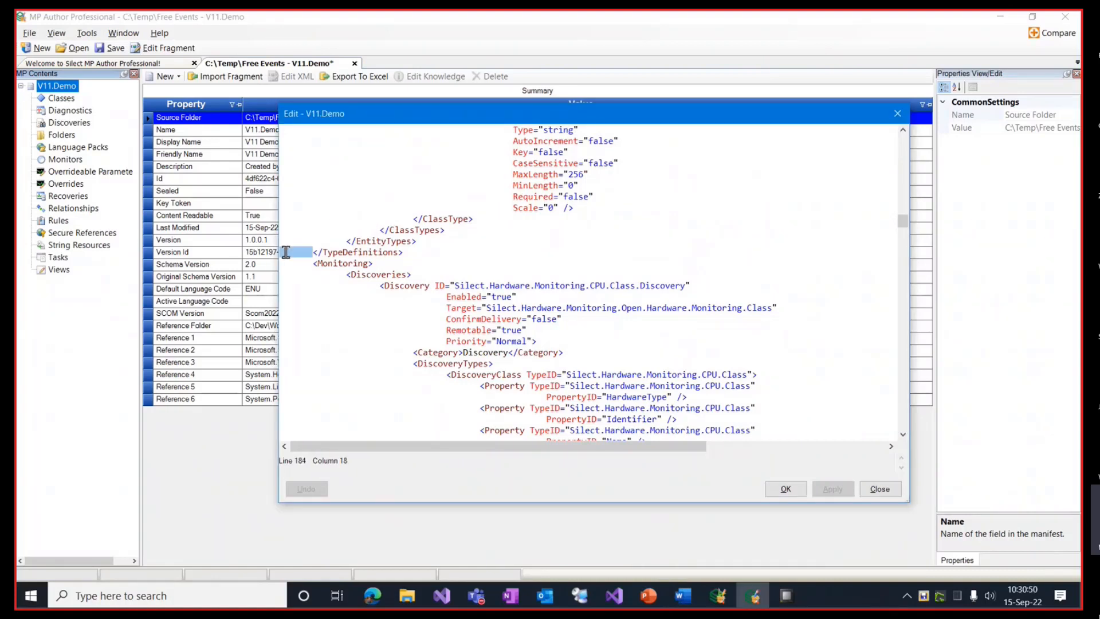
Step: Paste the RelationshipTypes block above </EntityTypes> and edit its Hosting base, CPU source and Temperature target
{"action": "key", "text": "Up"}
{"action": "key", "text": "ctrl+v"}
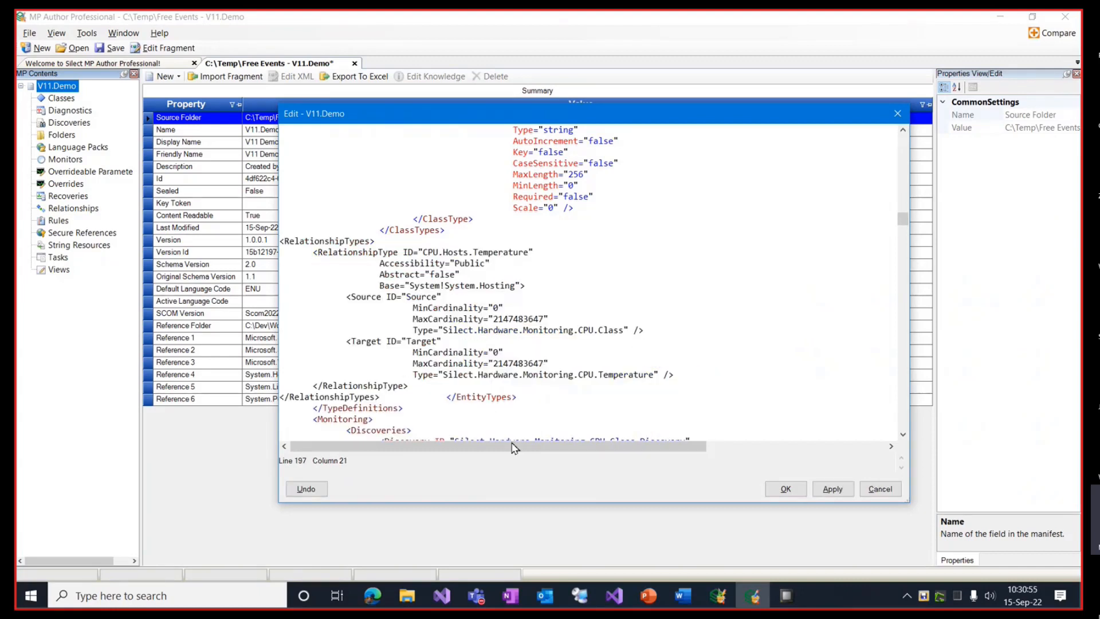
{"action": "key", "text": "Return"}
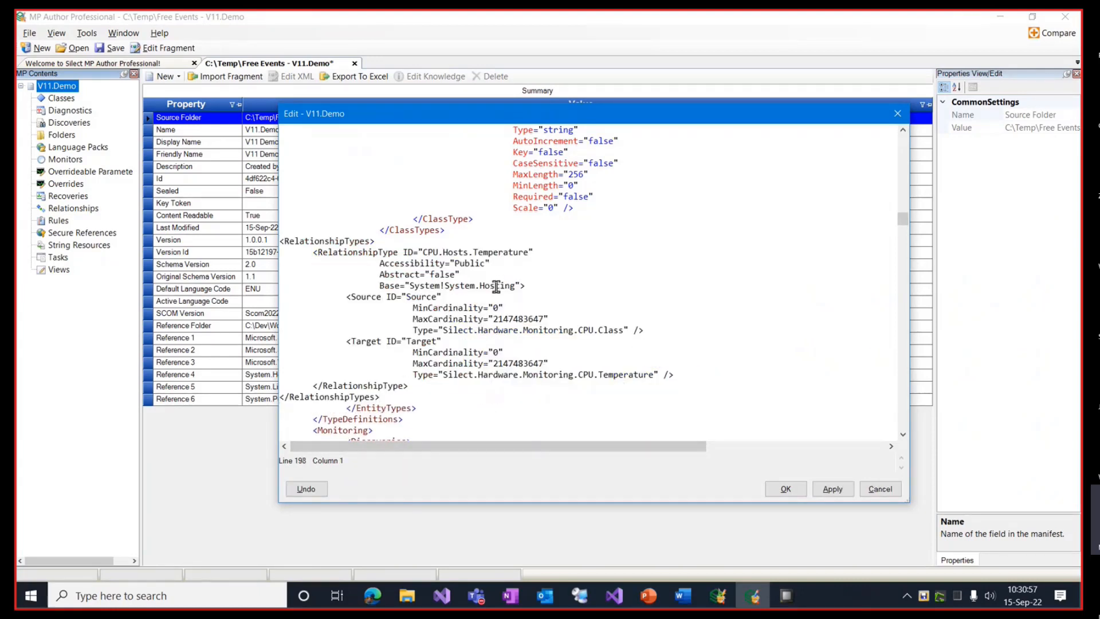
{"action": "left_click", "coordinate": [497, 286]}
{"action": "double_click", "coordinate": [496, 286]}
{"action": "double_click", "coordinate": [586, 331]}
{"action": "double_click", "coordinate": [627, 375]}
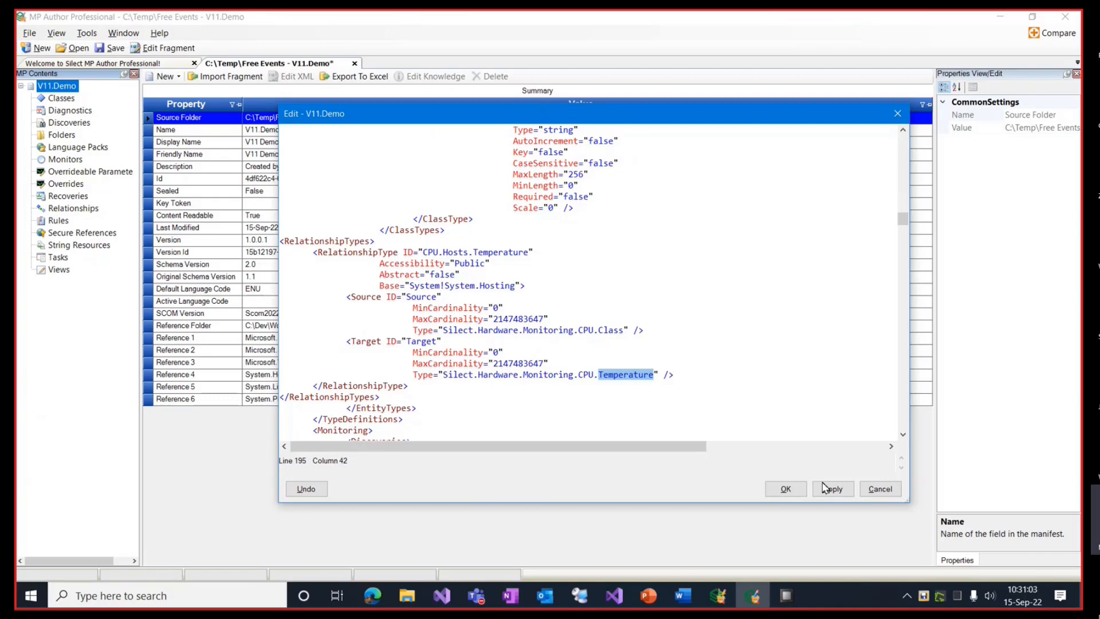
Step: Change the CPU.Temperature class base to System!System.ApplicationComponent and apply the XML edit
{"action": "scroll", "coordinate": [796, 319], "scroll_direction": "up", "scroll_amount": 2}
{"action": "scroll", "coordinate": [796, 318], "scroll_direction": "up", "scroll_amount": 12}
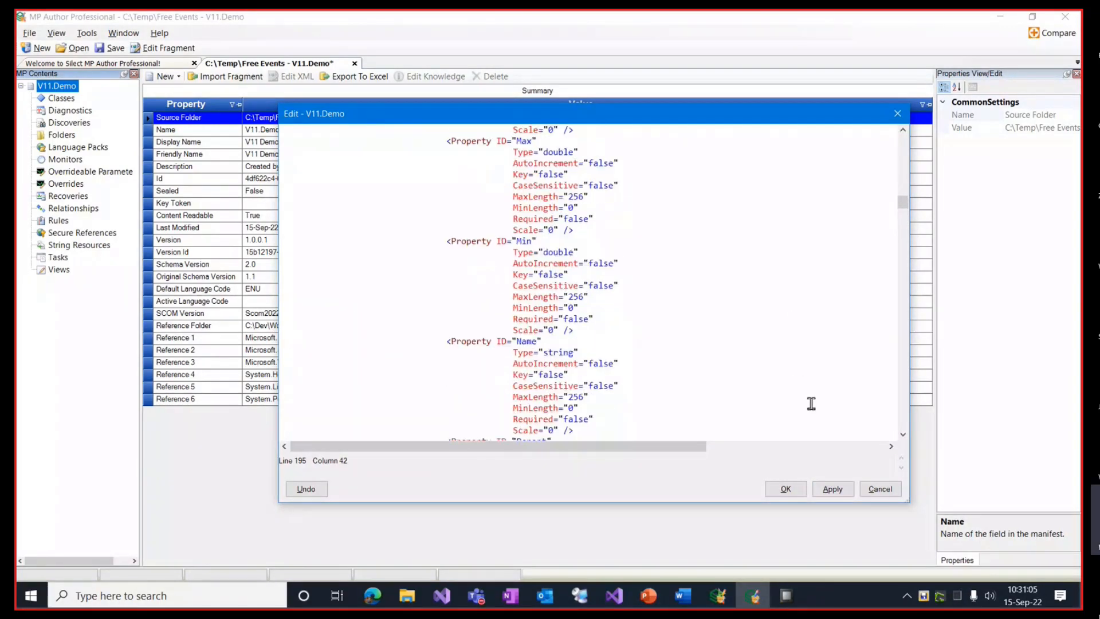
{"action": "scroll", "coordinate": [825, 410], "scroll_direction": "up", "scroll_amount": 3}
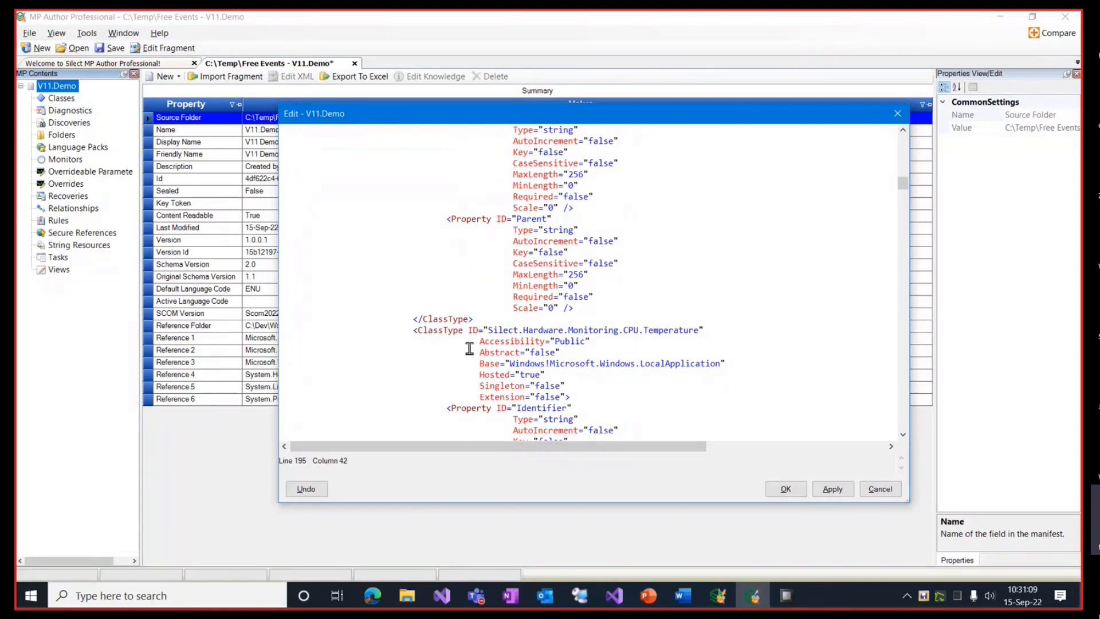
{"action": "left_click", "coordinate": [655, 332]}
{"action": "double_click", "coordinate": [655, 331]}
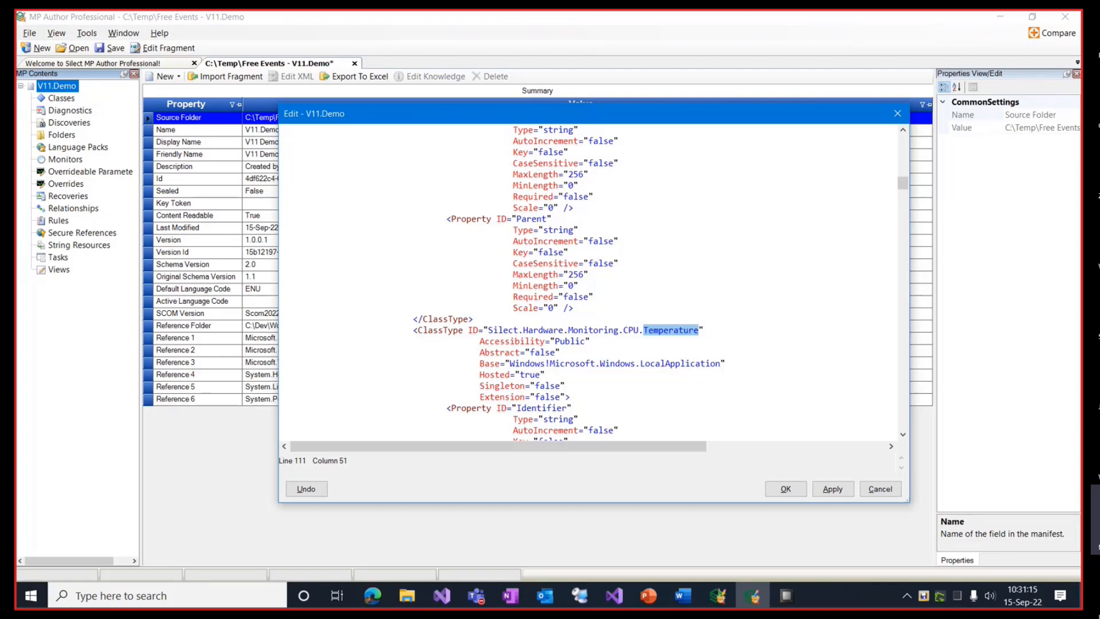
{"action": "key", "text": "alt+Tab"}
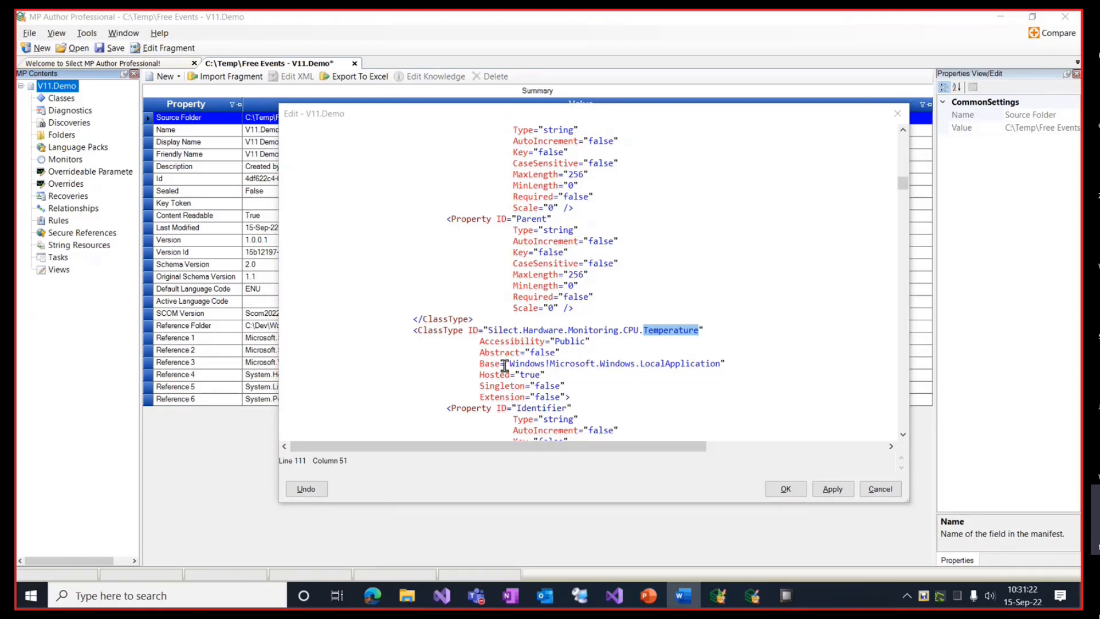
{"action": "left_click_drag", "start_coordinate": [509, 363], "coordinate": [721, 363]}
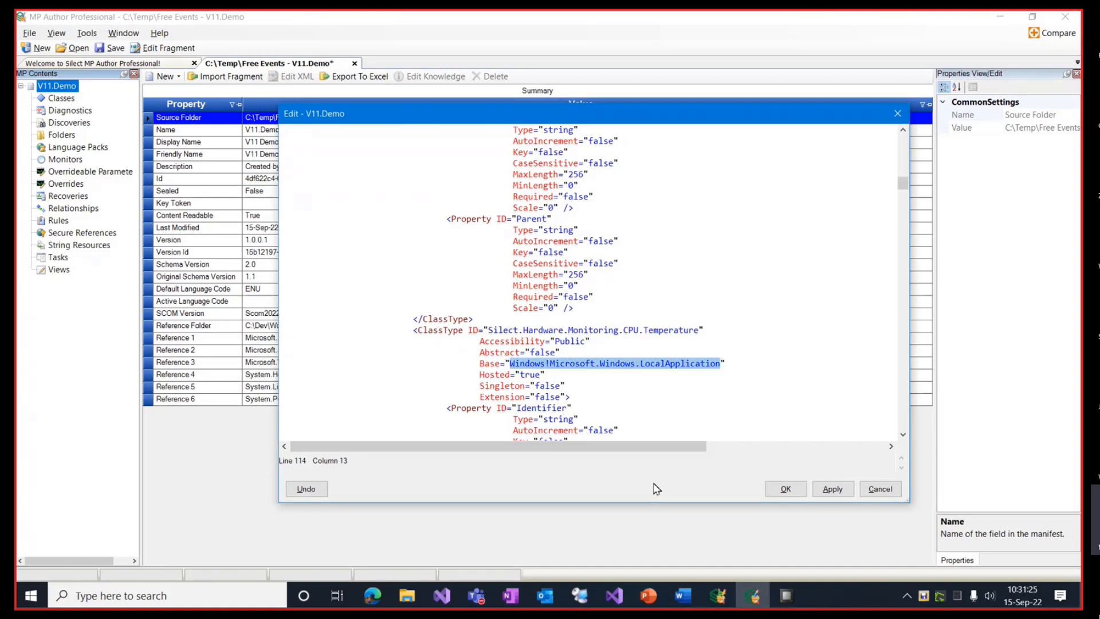
{"action": "type", "text": "System!System.ApplicationComponent"}
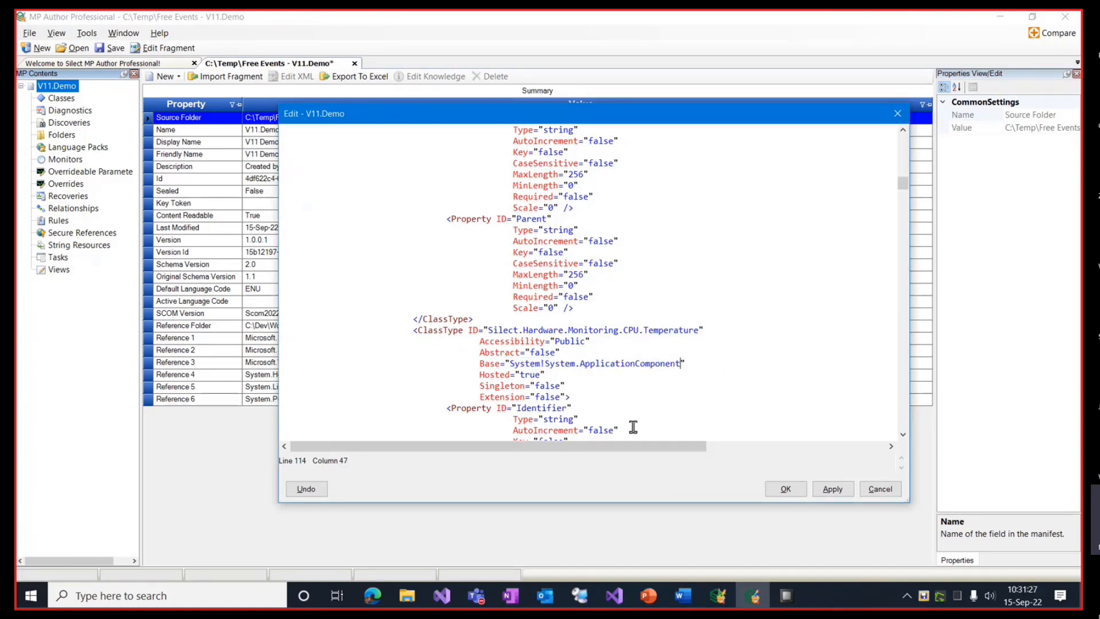
{"action": "left_click", "coordinate": [785, 489]}
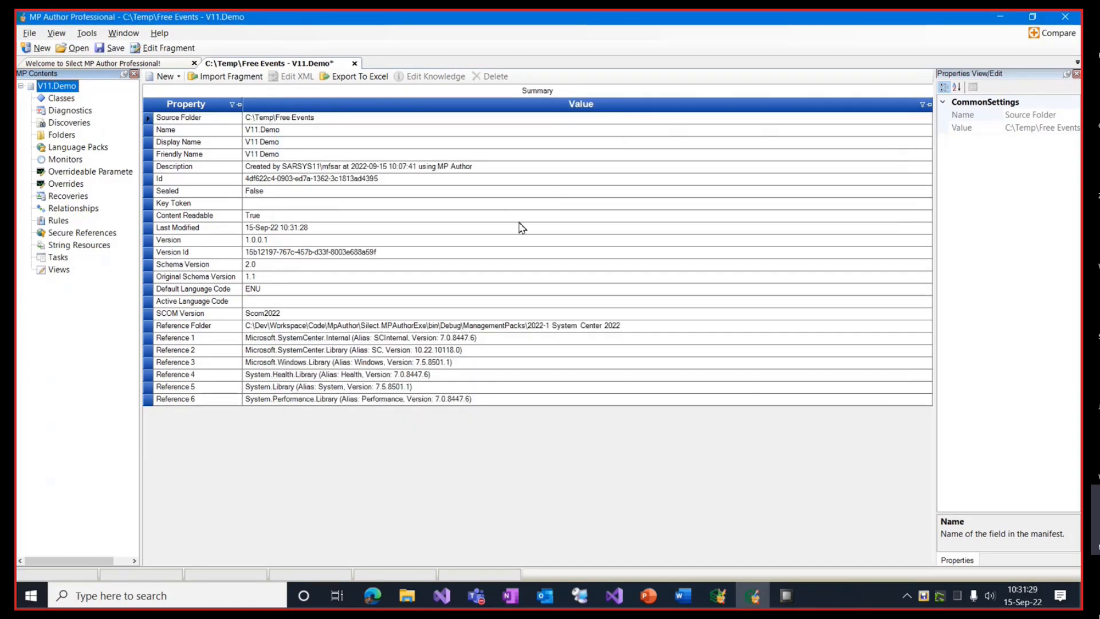
Step: Name the relationship 'CPU Class Hosts Temperature' and leave its accessibility as Public
{"action": "left_click", "coordinate": [80, 209]}
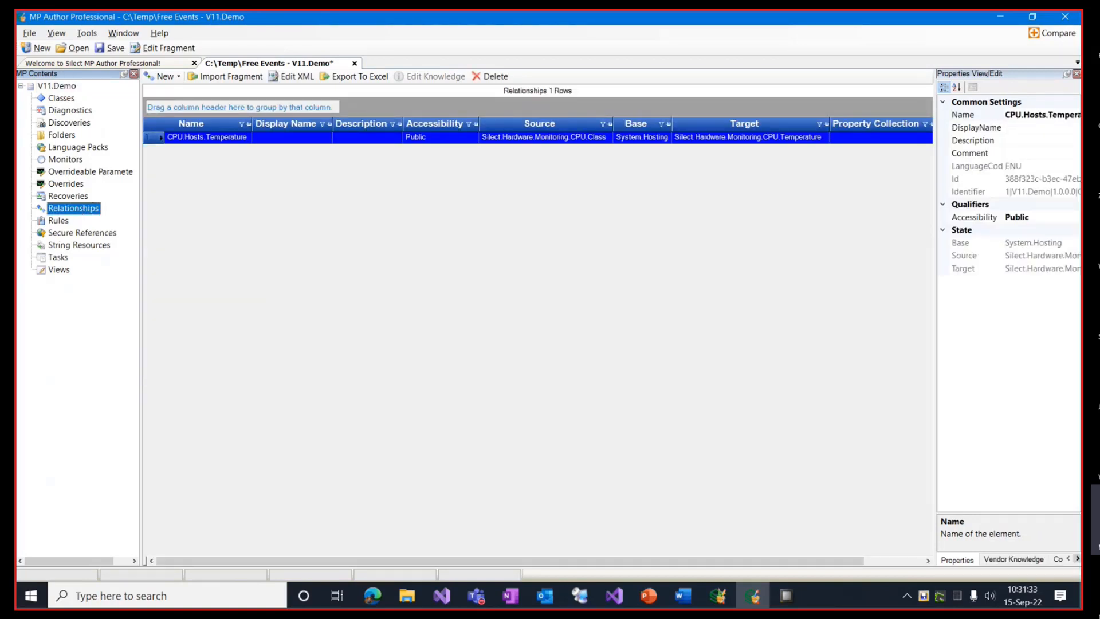
{"action": "key", "text": "alt+Tab"}
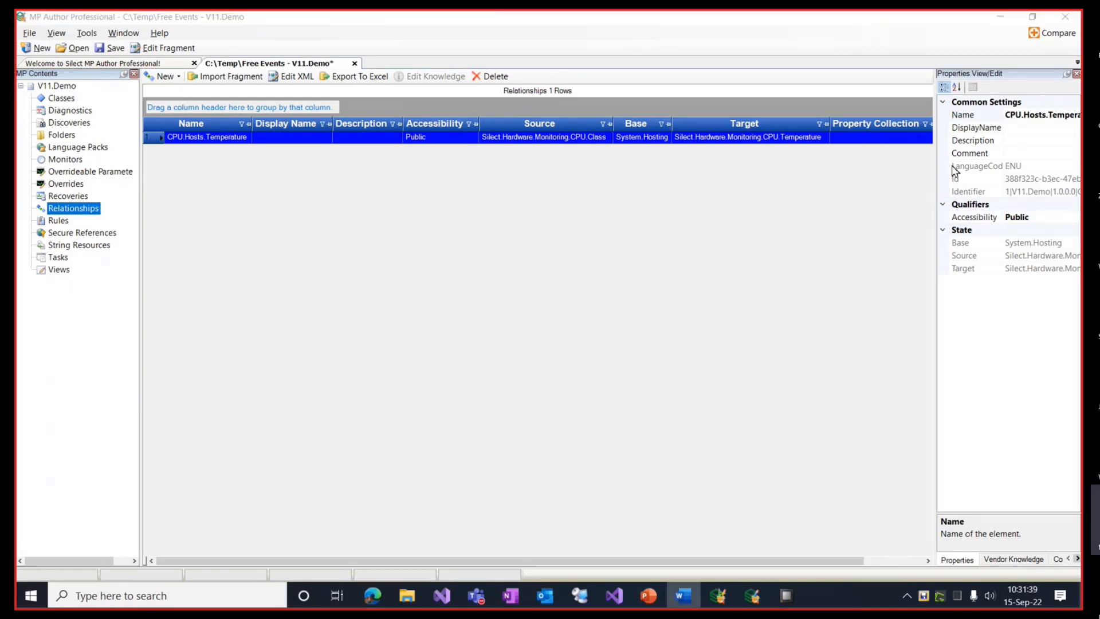
{"action": "left_click", "coordinate": [1034, 128]}
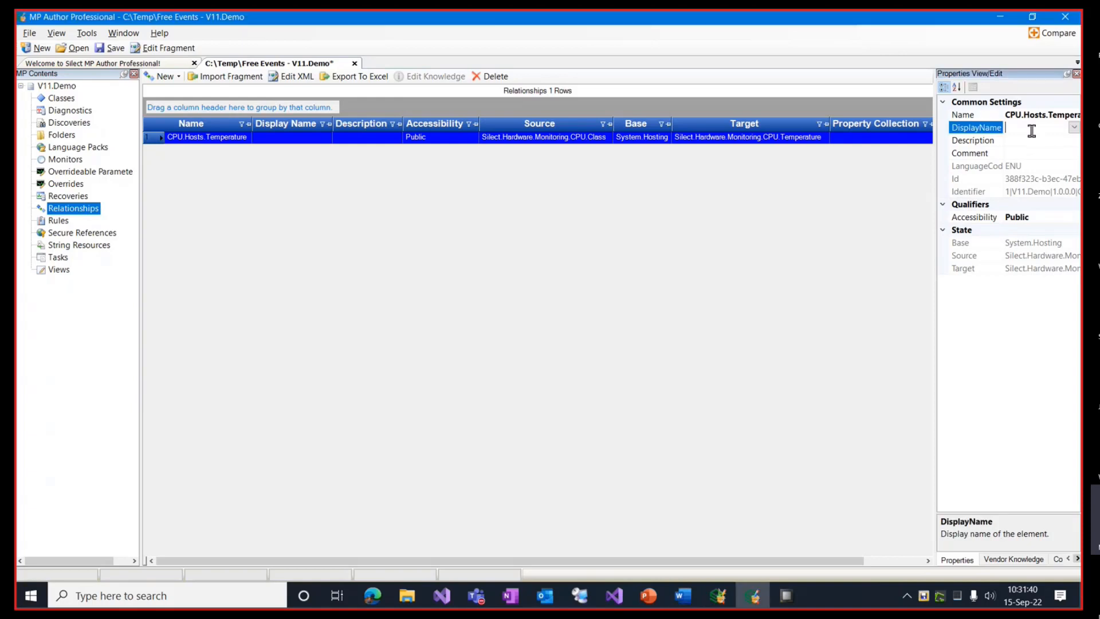
{"action": "left_click", "coordinate": [1075, 128]}
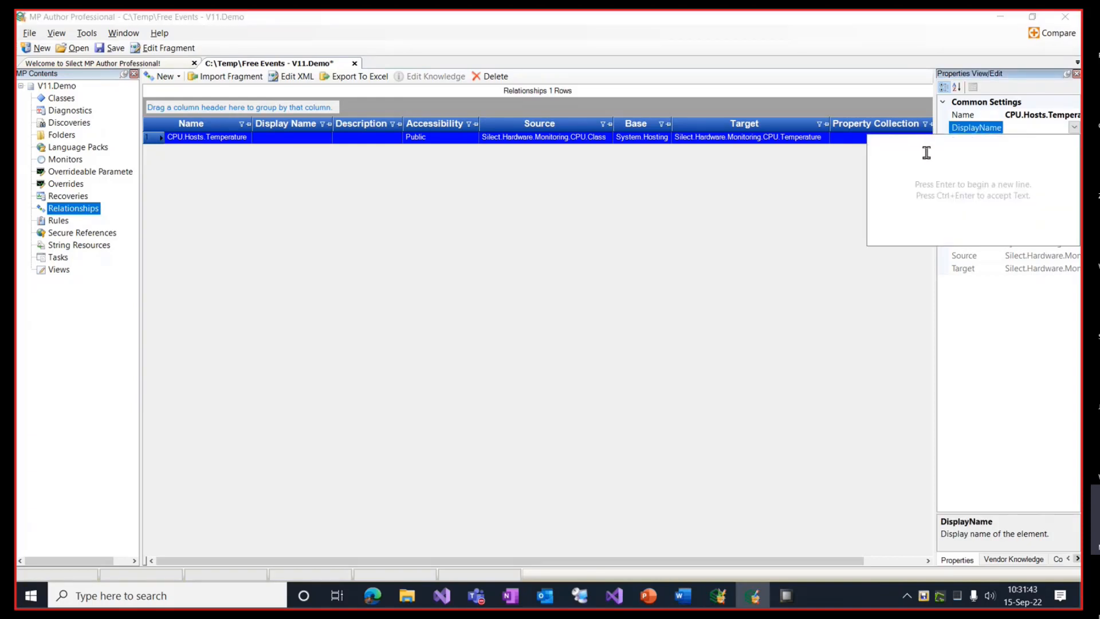
{"action": "type", "text": "CPU Class Hosts Temperature"}
{"action": "left_click", "coordinate": [1075, 129]}
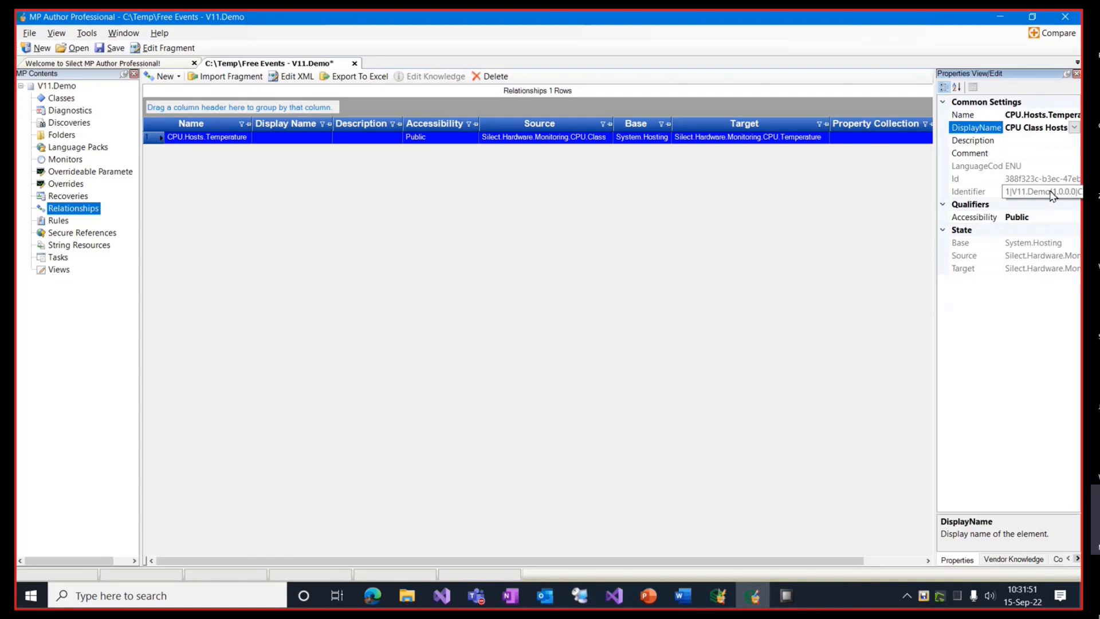
{"action": "left_click", "coordinate": [1076, 220]}
{"action": "left_click", "coordinate": [1075, 217]}
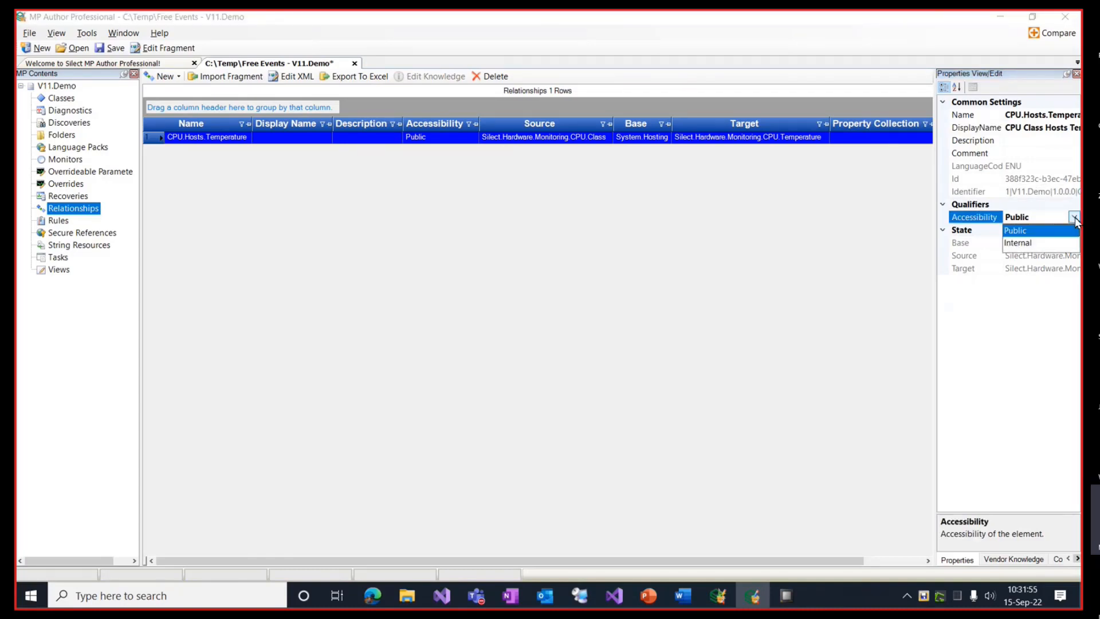
{"action": "left_click", "coordinate": [1075, 219]}
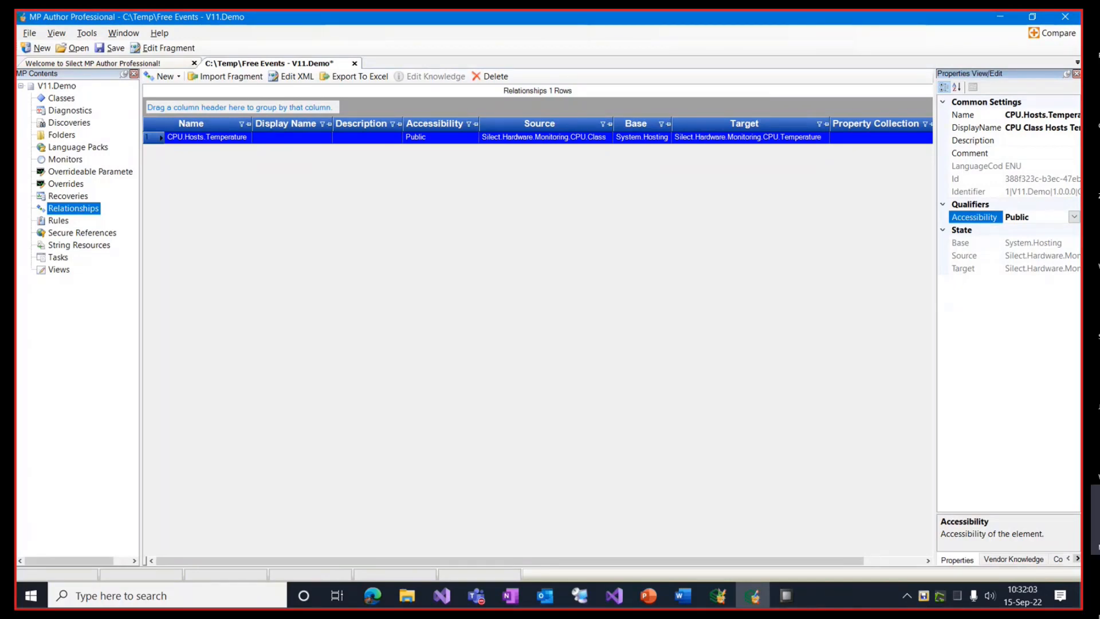
{"action": "left_click", "coordinate": [580, 596]}
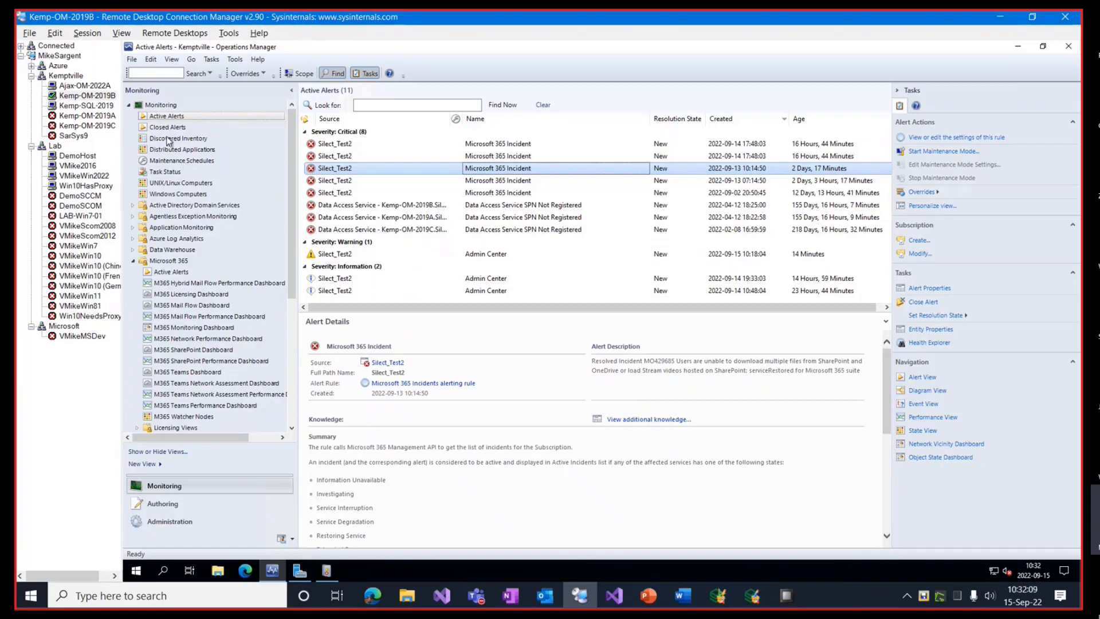
Step: In Discovered Inventory, sort the CPU Temperature instances by Name and inspect temperature/6
{"action": "left_click", "coordinate": [169, 139]}
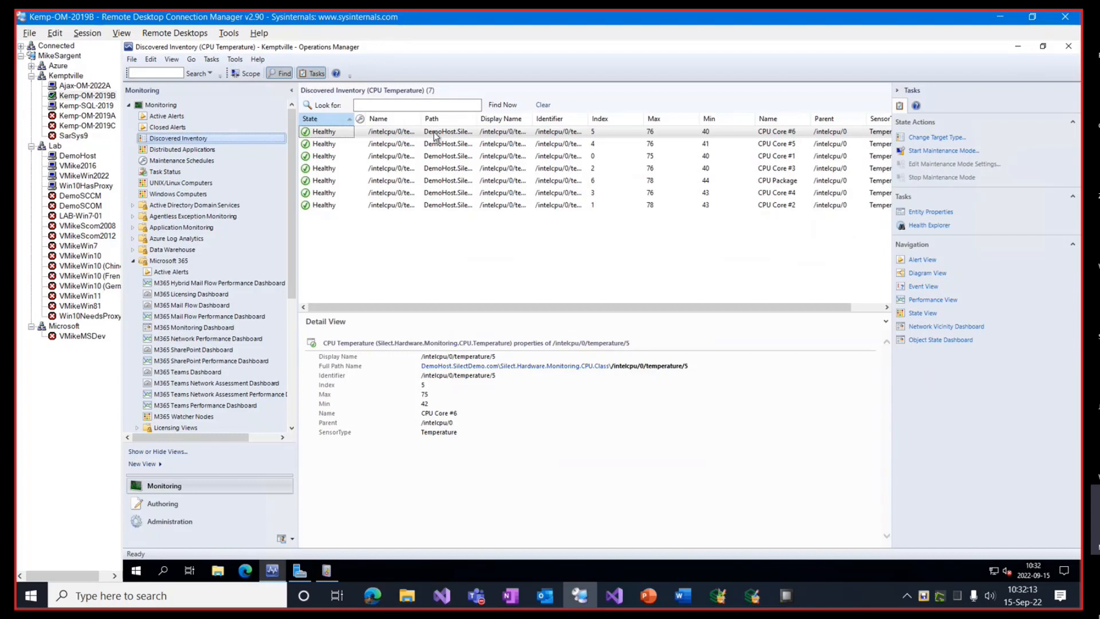
{"action": "left_click_drag", "start_coordinate": [476, 125], "coordinate": [473, 126]}
{"action": "left_click", "coordinate": [400, 119]}
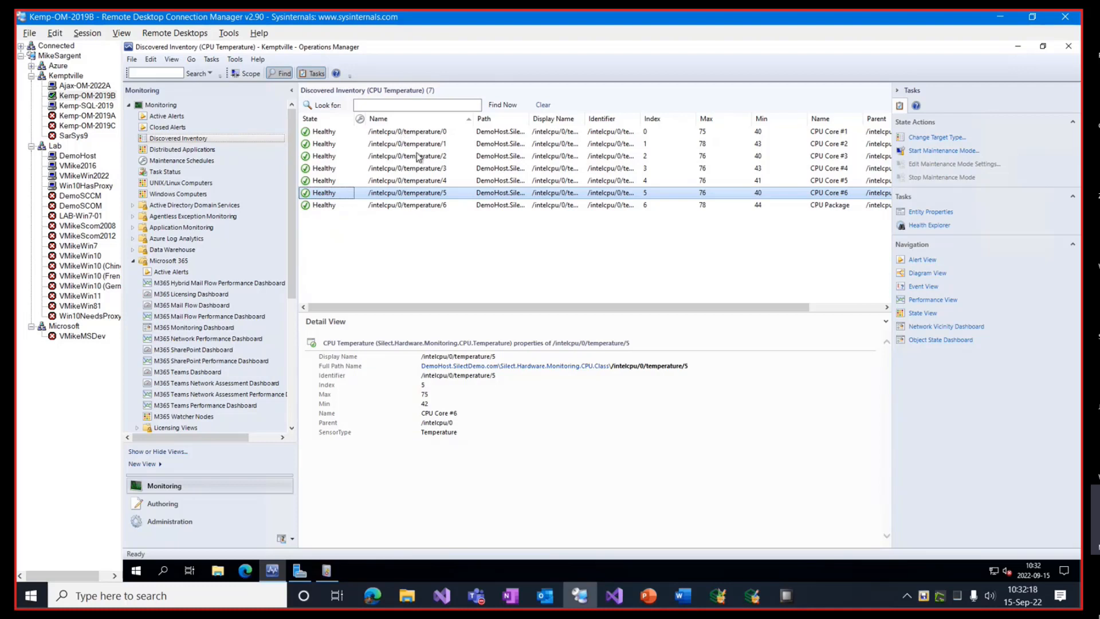
{"action": "left_click", "coordinate": [411, 205]}
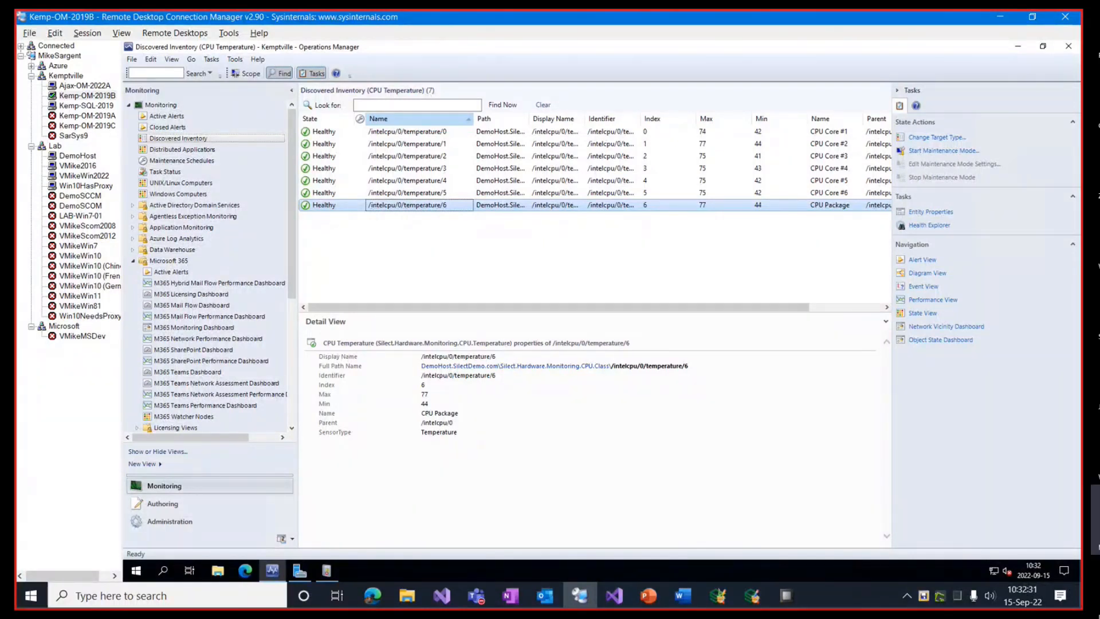
{"action": "scroll", "coordinate": [51, 411], "scroll_direction": "right", "scroll_amount": 1}
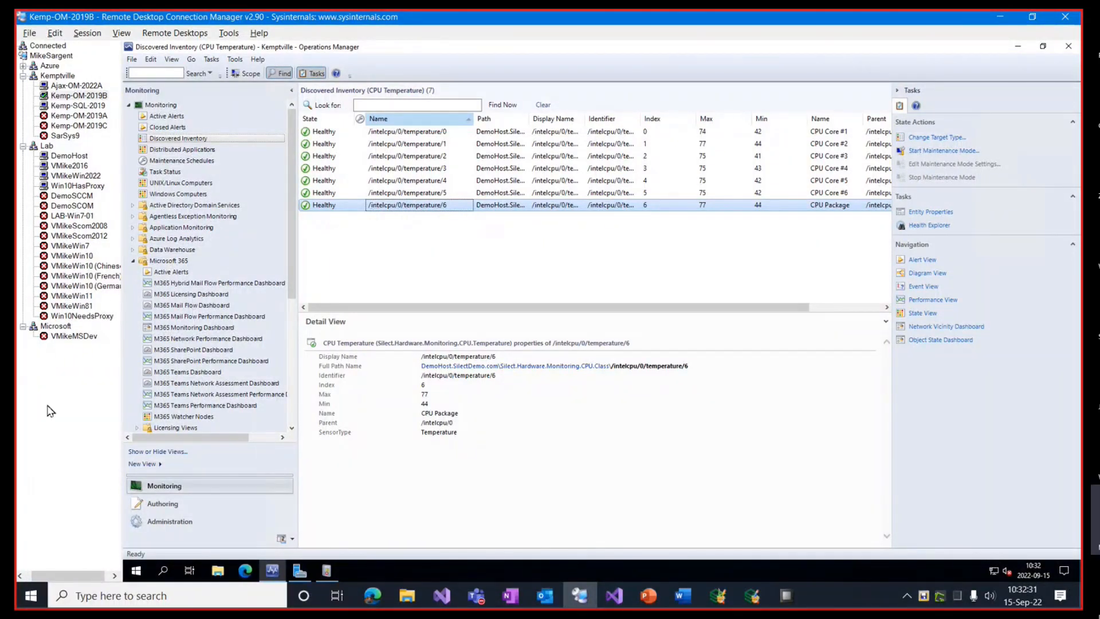
Step: Start a Windows WMI performance monitor targeting Silect.Hardware.Monitoring.CPU.Temperature
{"action": "left_click", "coordinate": [754, 597]}
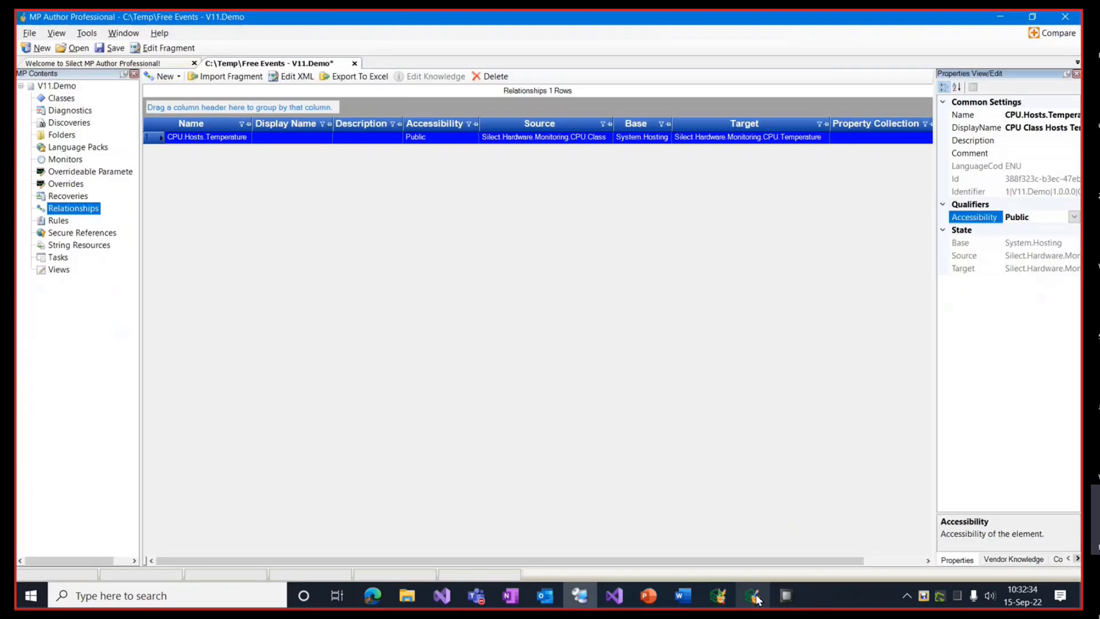
{"action": "right_click", "coordinate": [67, 165]}
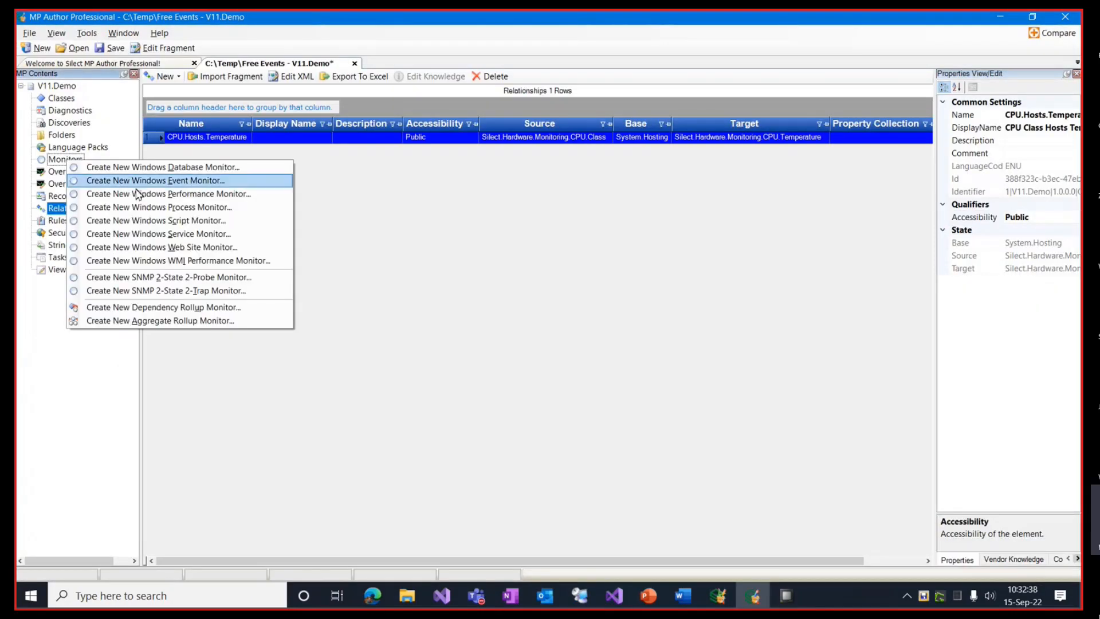
{"action": "left_click", "coordinate": [222, 263]}
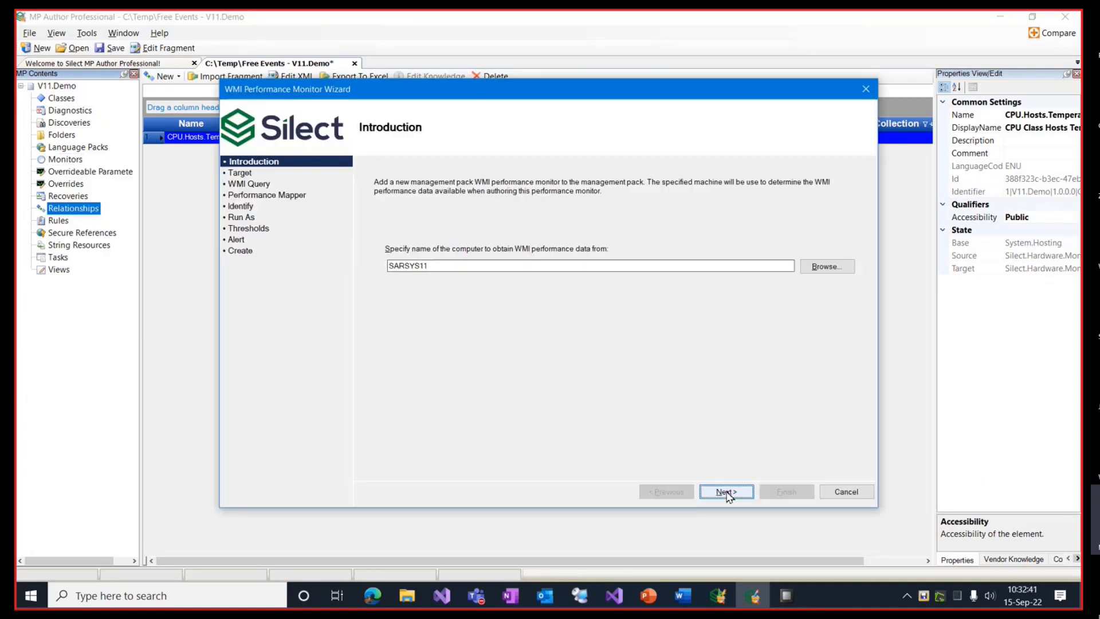
{"action": "left_click", "coordinate": [730, 495]}
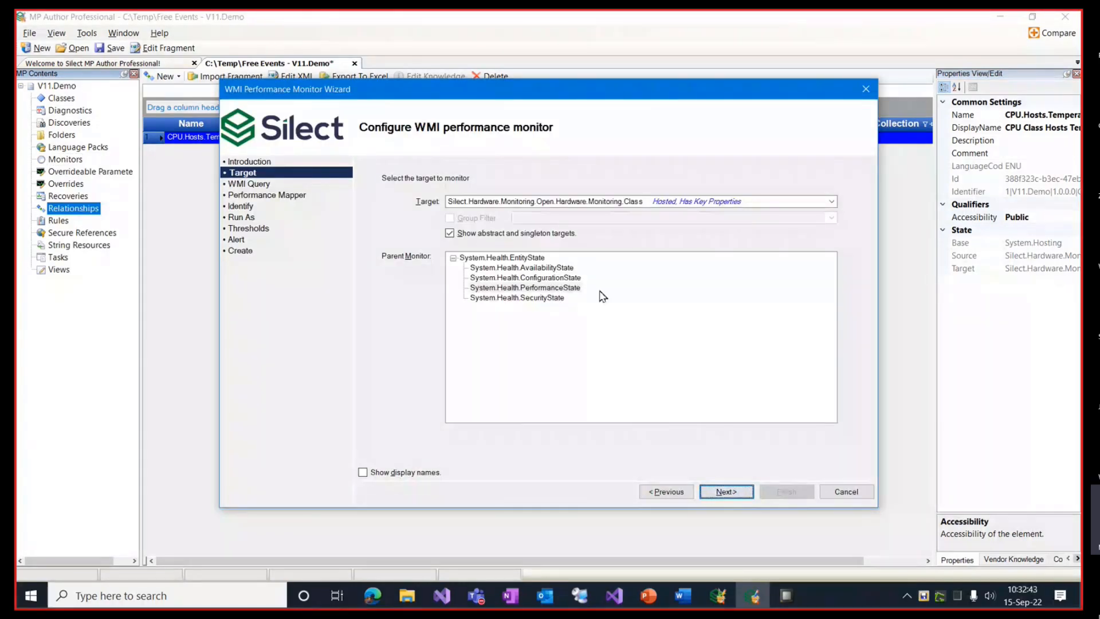
{"action": "left_click", "coordinate": [832, 201]}
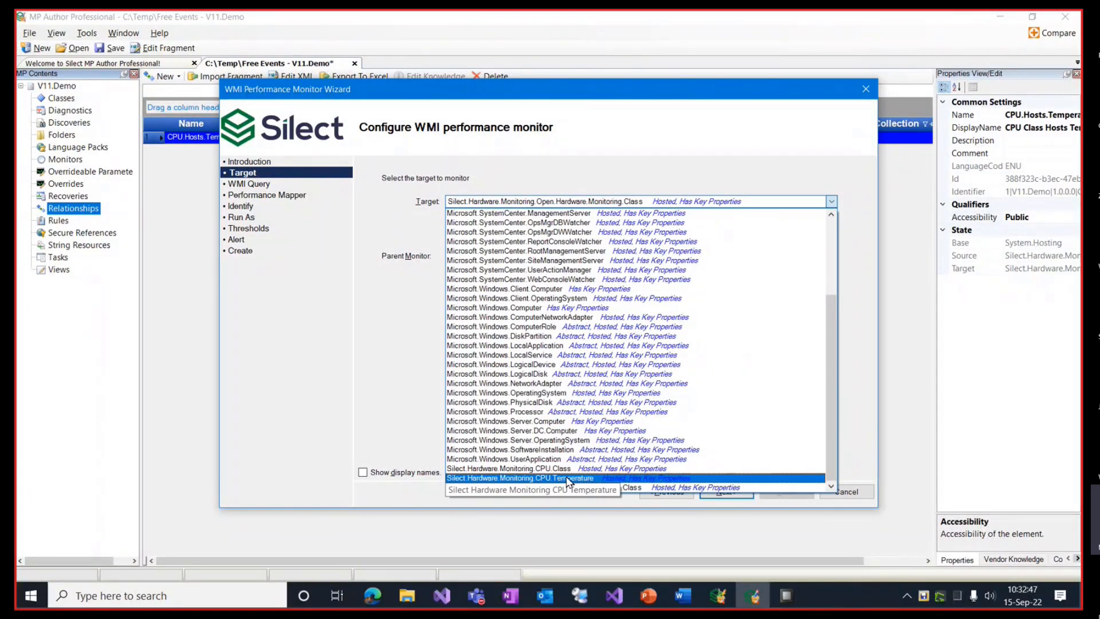
{"action": "left_click", "coordinate": [538, 478]}
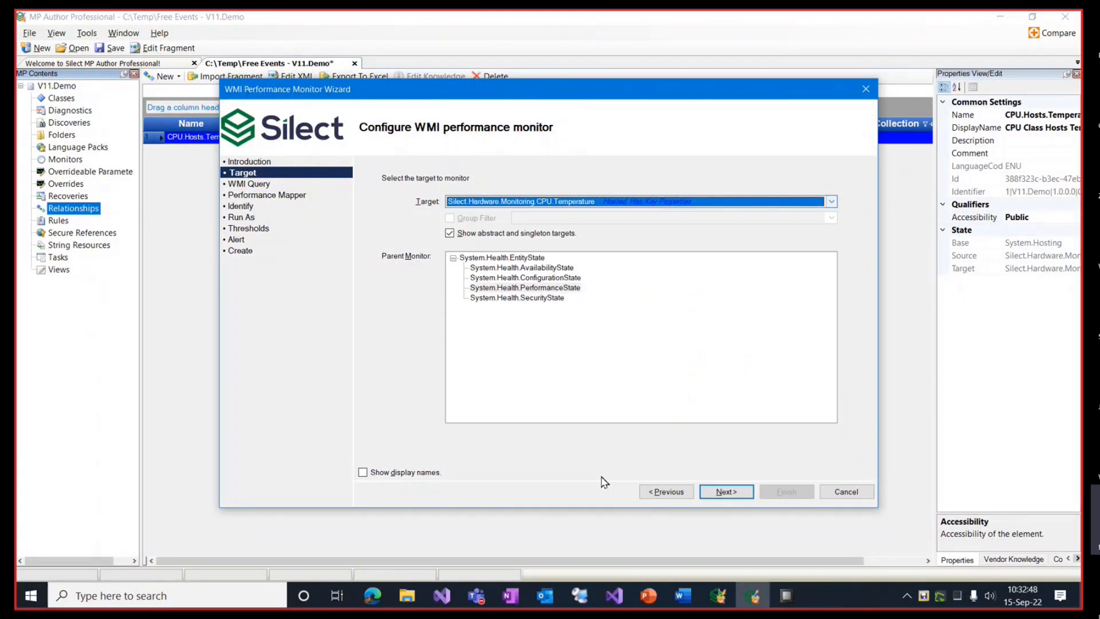
{"action": "left_click", "coordinate": [716, 492]}
Step: Build SELECT Value FROM Sensor WHERE Identifier='/intelcpu/0/temperature/5' from the OpenHardwareMonitor CPU Core #6 record
{"action": "left_click", "coordinate": [832, 204]}
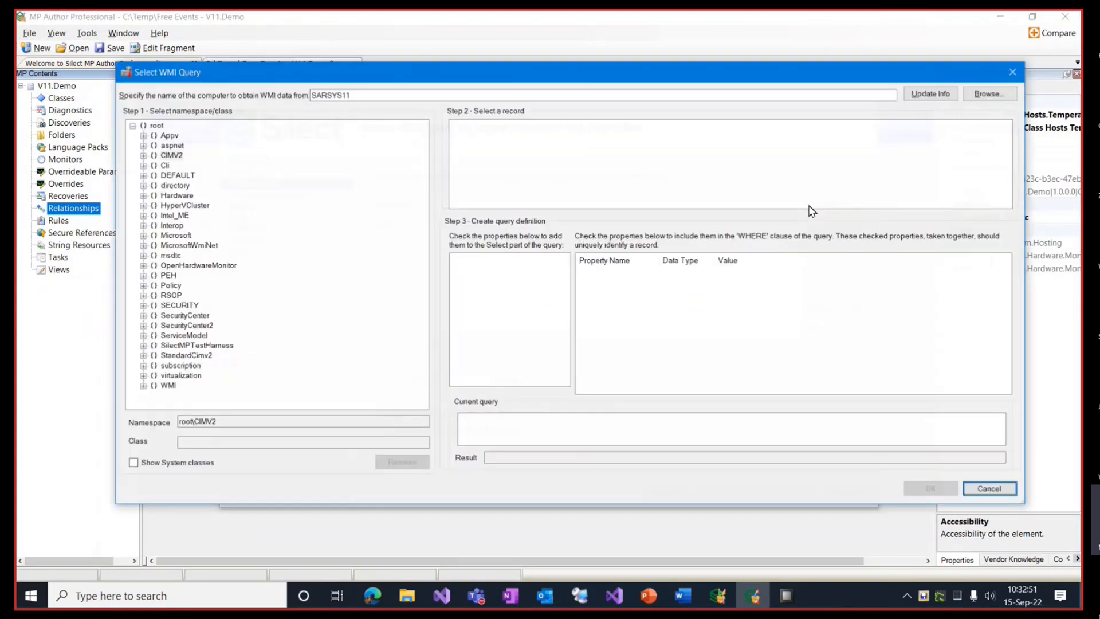
{"action": "left_click", "coordinate": [143, 265]}
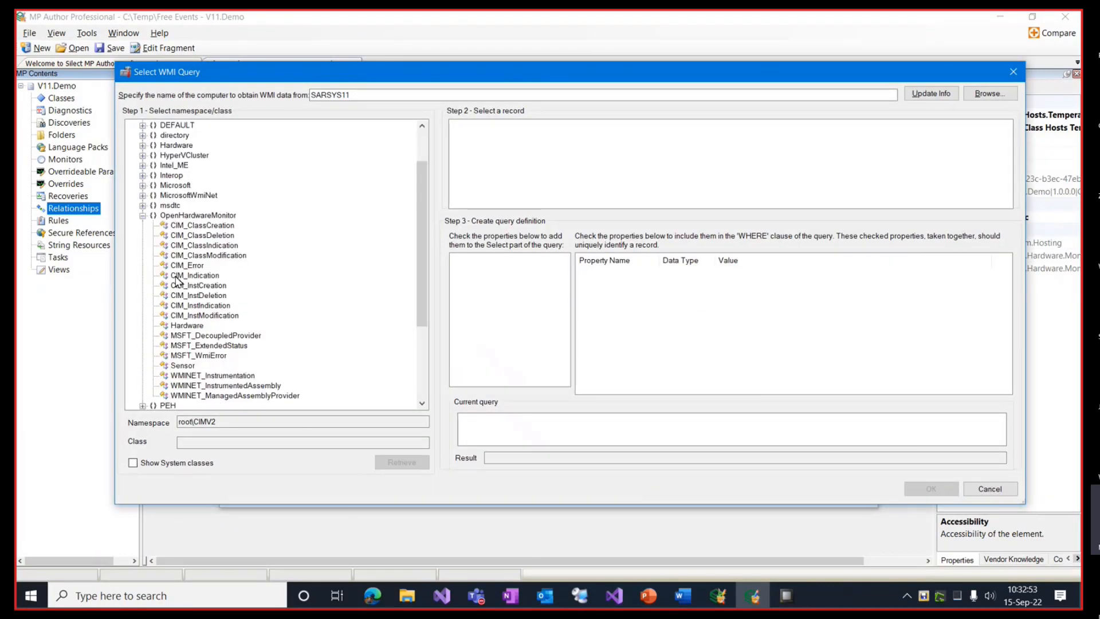
{"action": "left_click", "coordinate": [183, 365]}
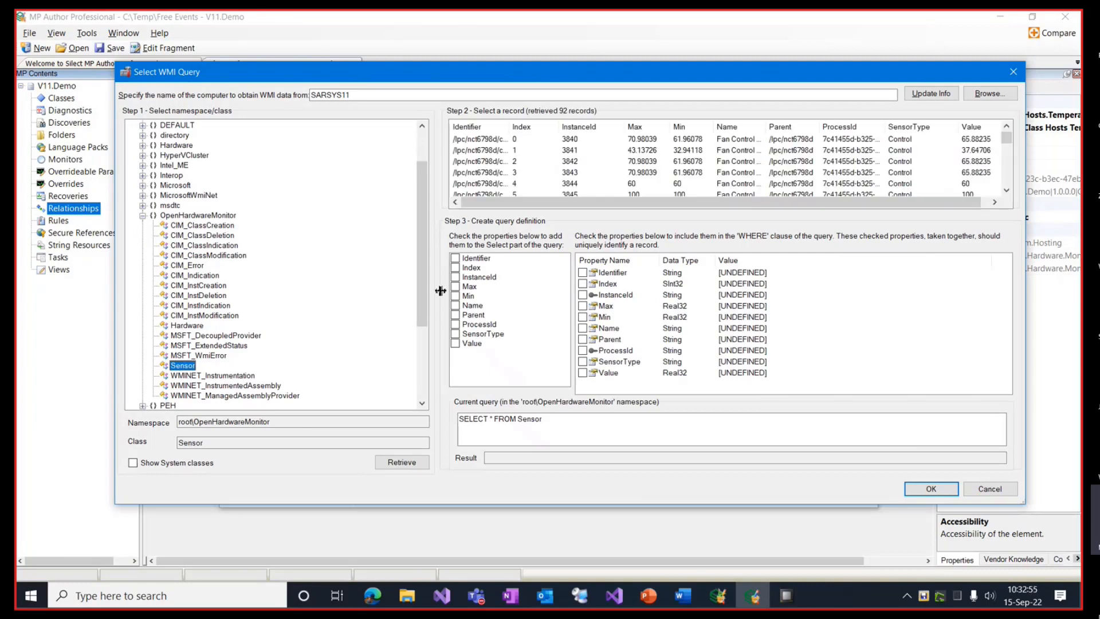
{"action": "scroll", "coordinate": [510, 186], "scroll_direction": "down", "scroll_amount": 5}
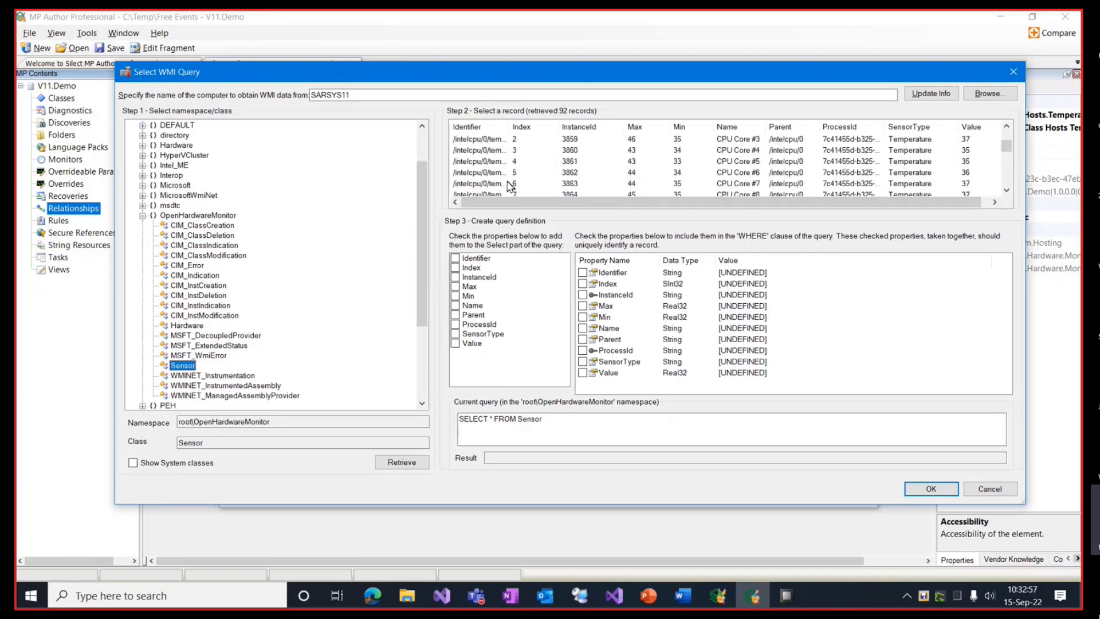
{"action": "left_click", "coordinate": [508, 174]}
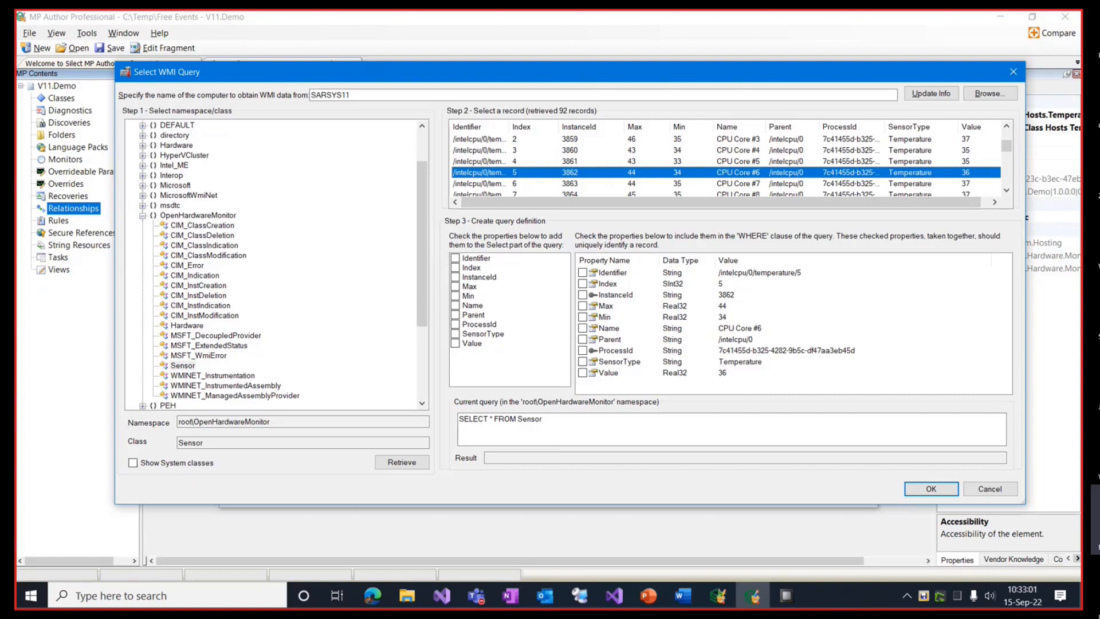
{"action": "left_click", "coordinate": [456, 344]}
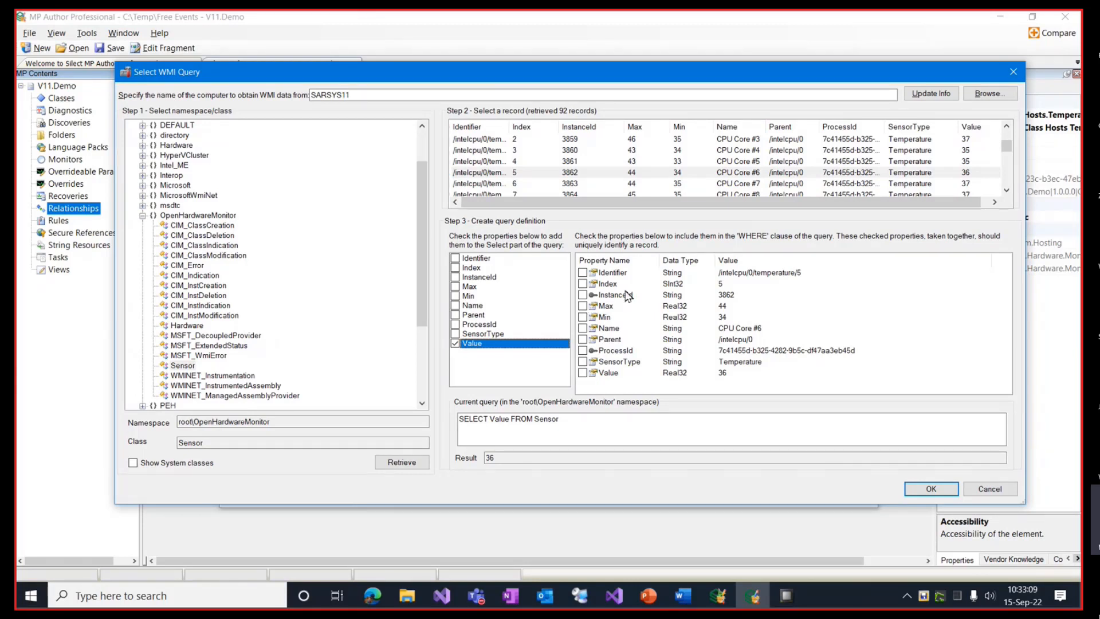
{"action": "left_click", "coordinate": [583, 273]}
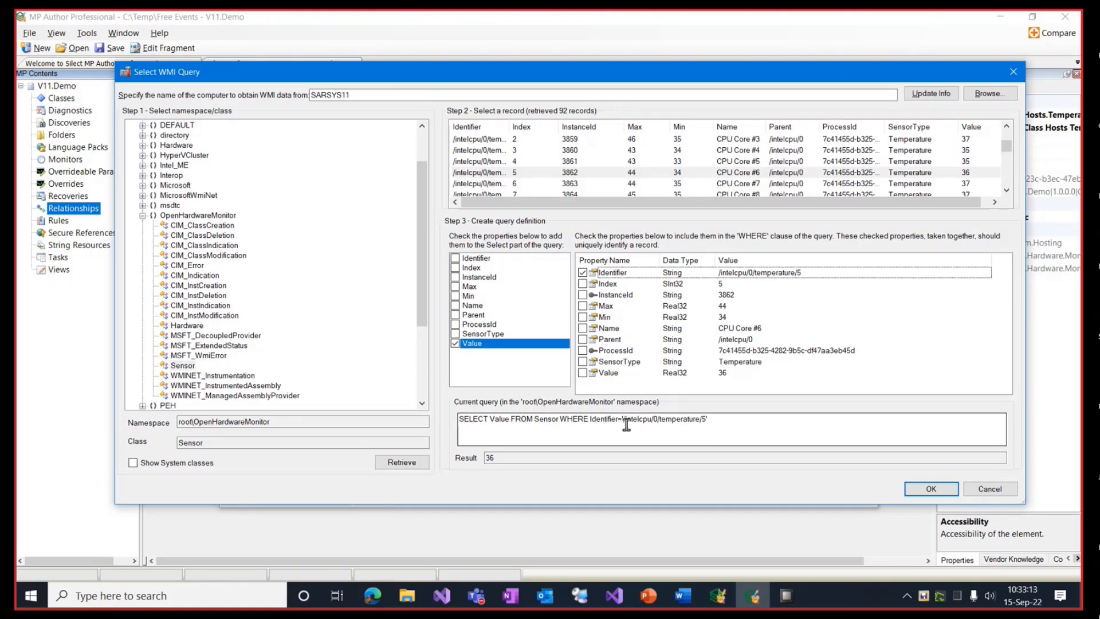
{"action": "left_click_drag", "start_coordinate": [625, 423], "coordinate": [707, 426]}
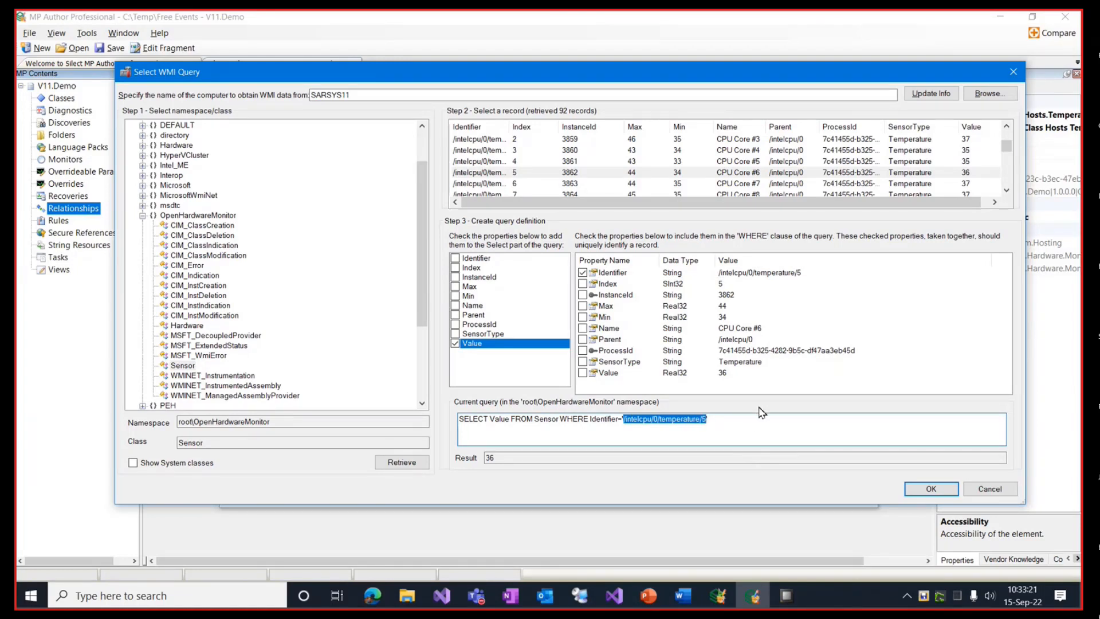
{"action": "left_click", "coordinate": [931, 490]}
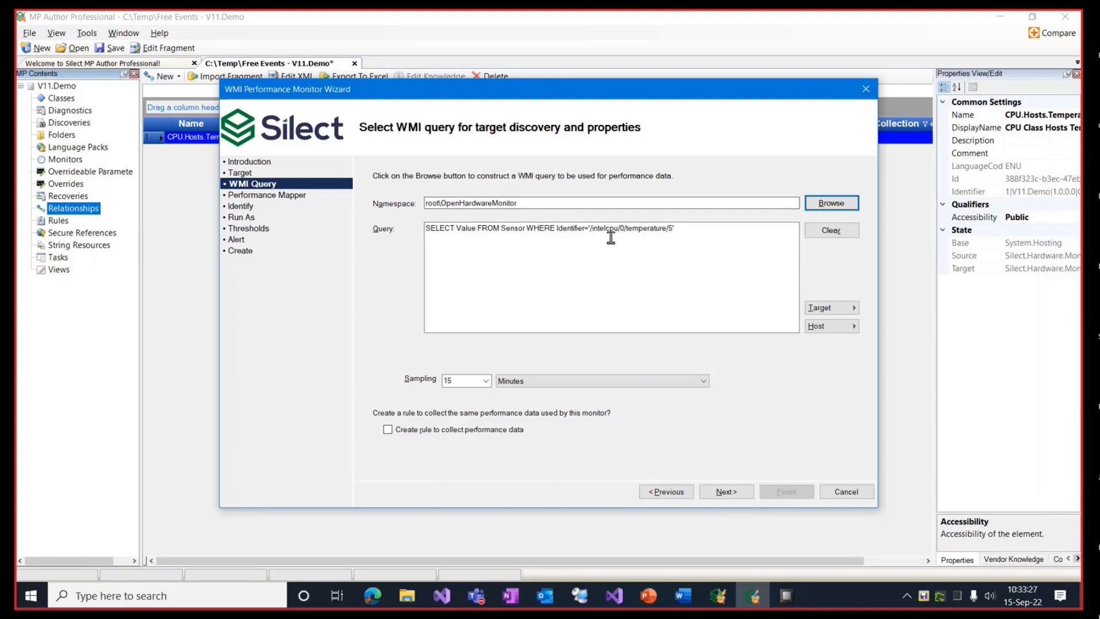
Step: Replace the hard-coded sensor path in the query with the target's Identifier property
{"action": "left_click", "coordinate": [592, 231]}
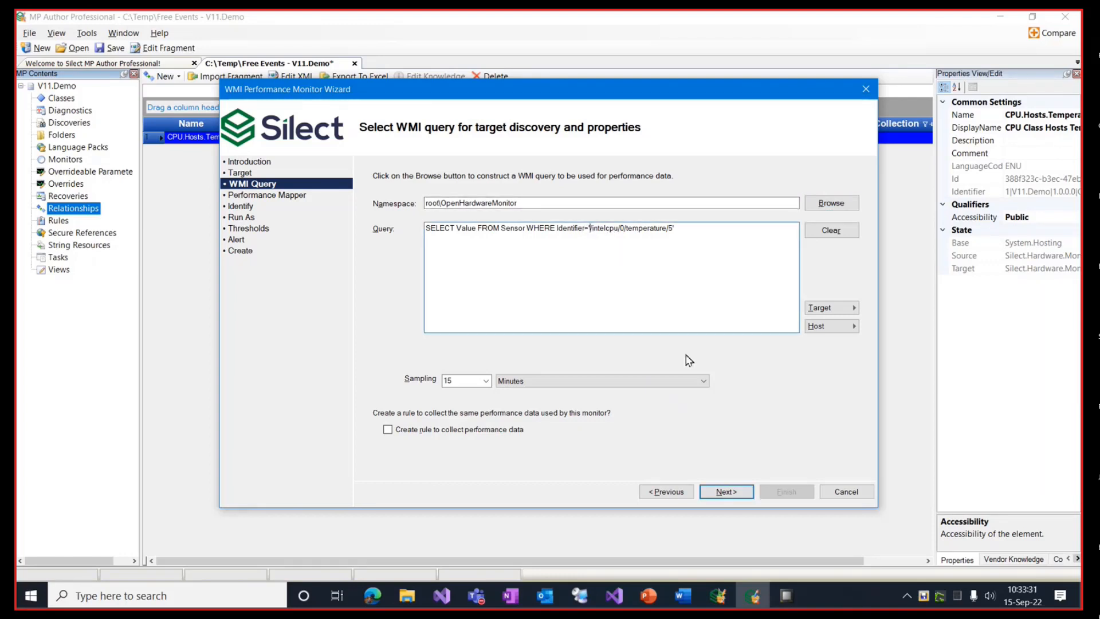
{"action": "key", "text": "shift+End"}
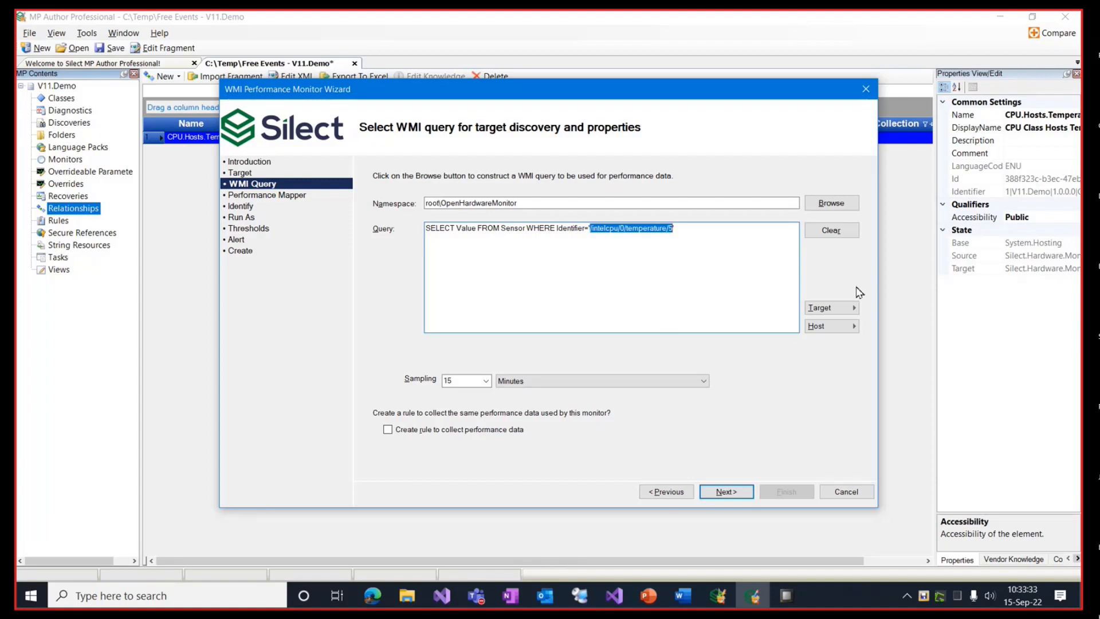
{"action": "left_click", "coordinate": [847, 309]}
{"action": "left_click", "coordinate": [899, 309]}
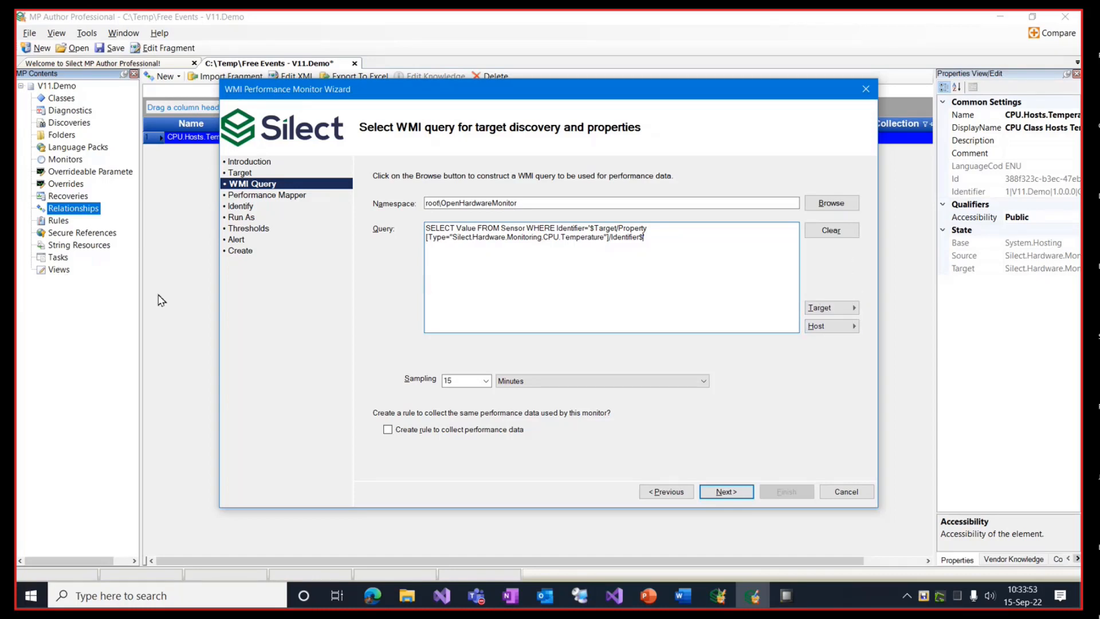
Step: Set the performance mapping Instance to the target's Identifier property, keeping Value as the value
{"action": "left_click", "coordinate": [733, 493]}
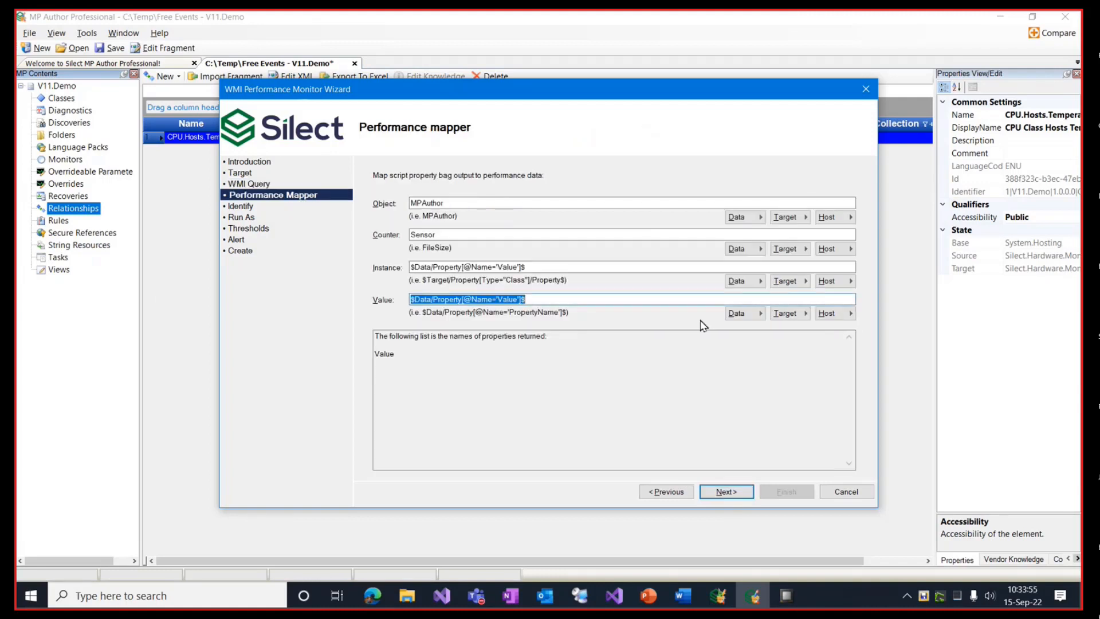
{"action": "double_click", "coordinate": [457, 203]}
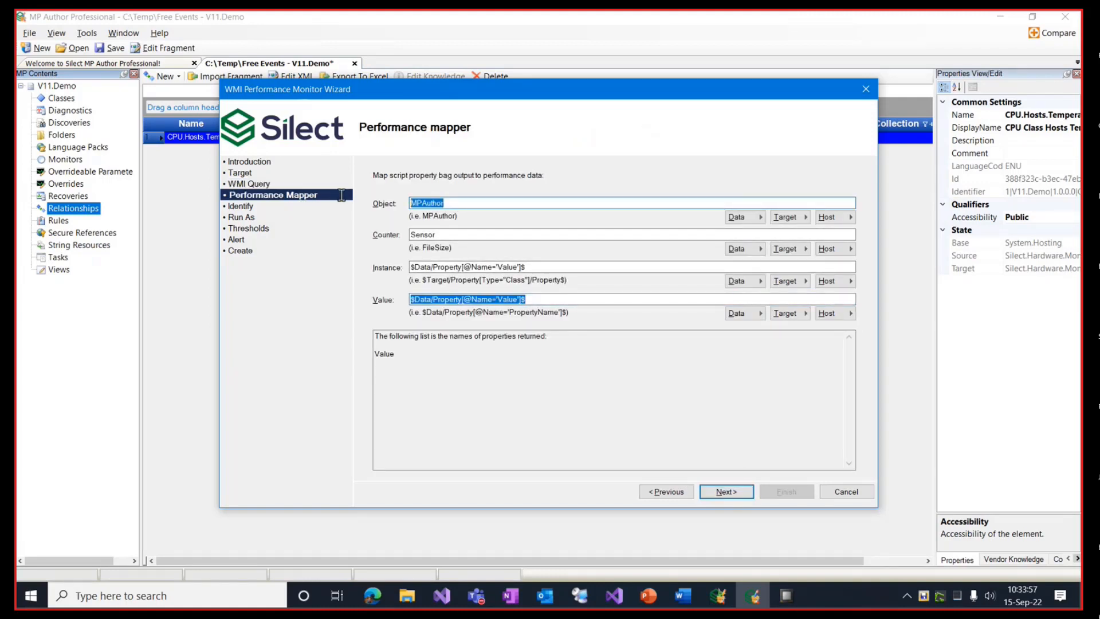
{"action": "double_click", "coordinate": [444, 235]}
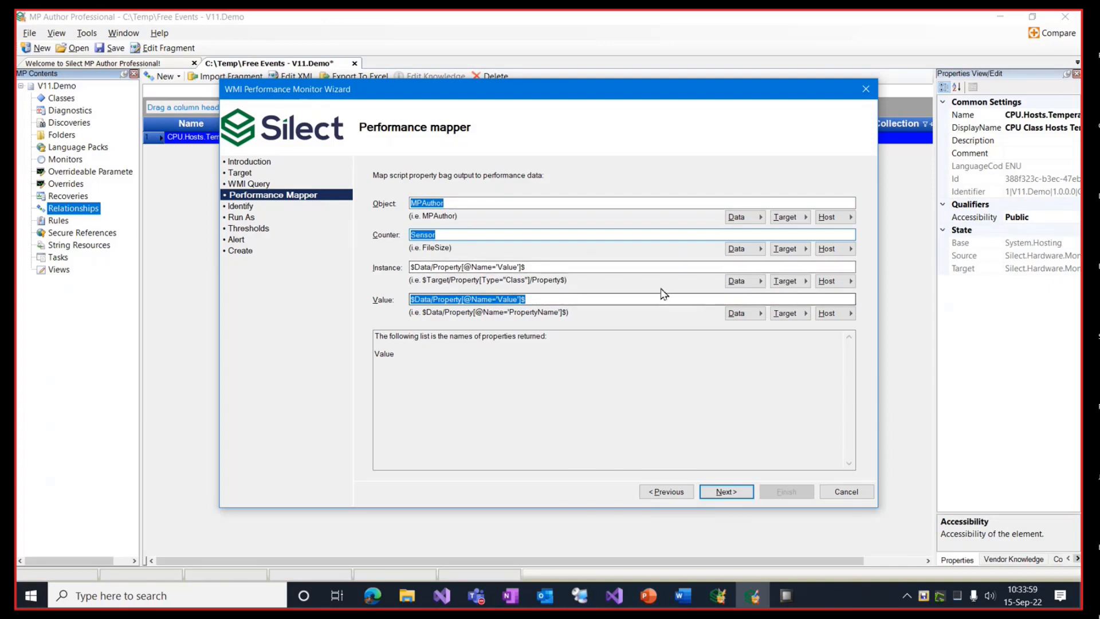
{"action": "double_click", "coordinate": [559, 267]}
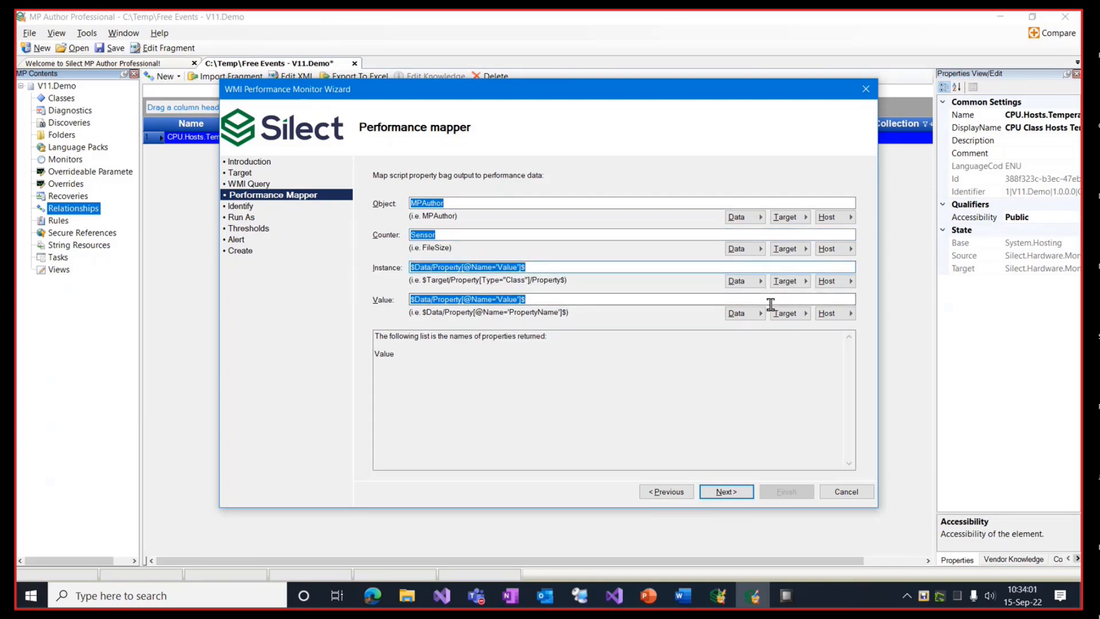
{"action": "left_click", "coordinate": [790, 282]}
{"action": "left_click", "coordinate": [849, 281]}
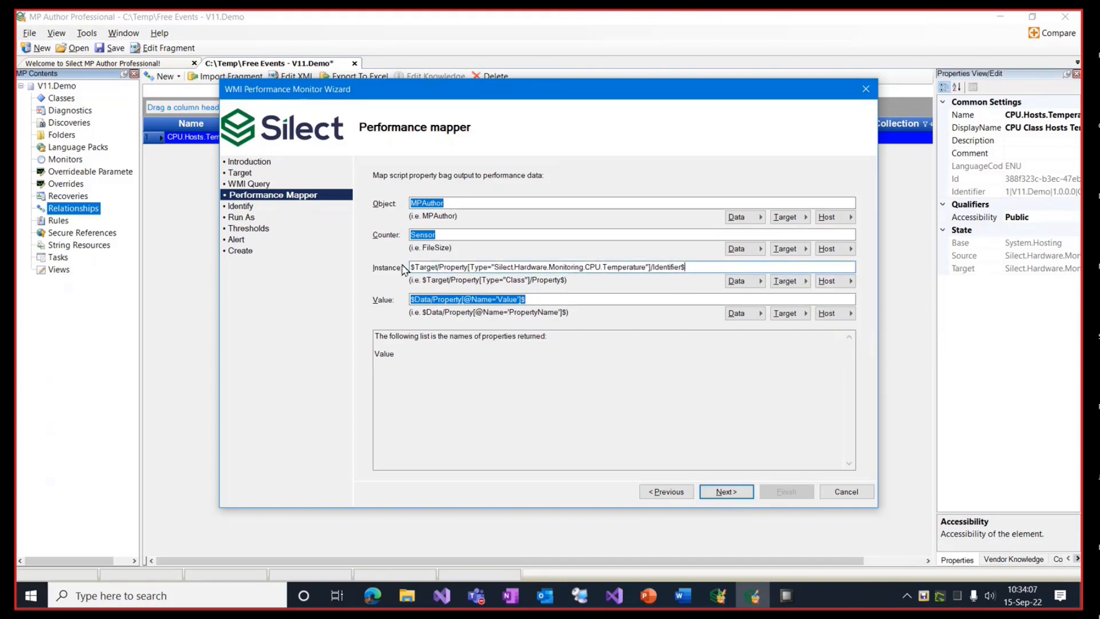
{"action": "left_click", "coordinate": [538, 303]}
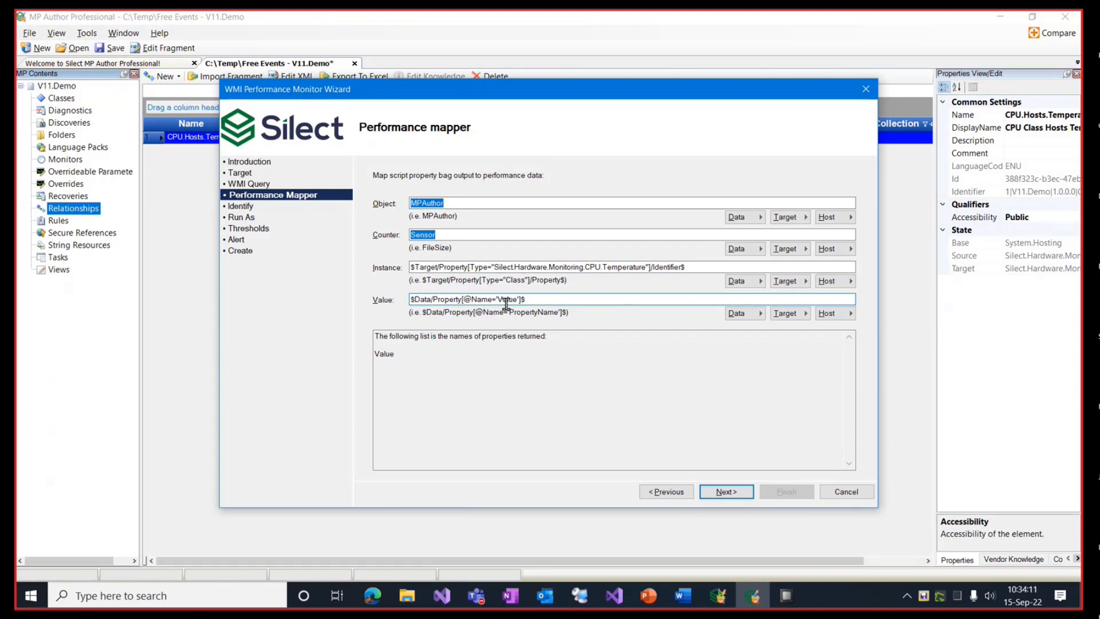
{"action": "left_click_drag", "start_coordinate": [504, 301], "coordinate": [513, 301]}
{"action": "left_click", "coordinate": [738, 496]}
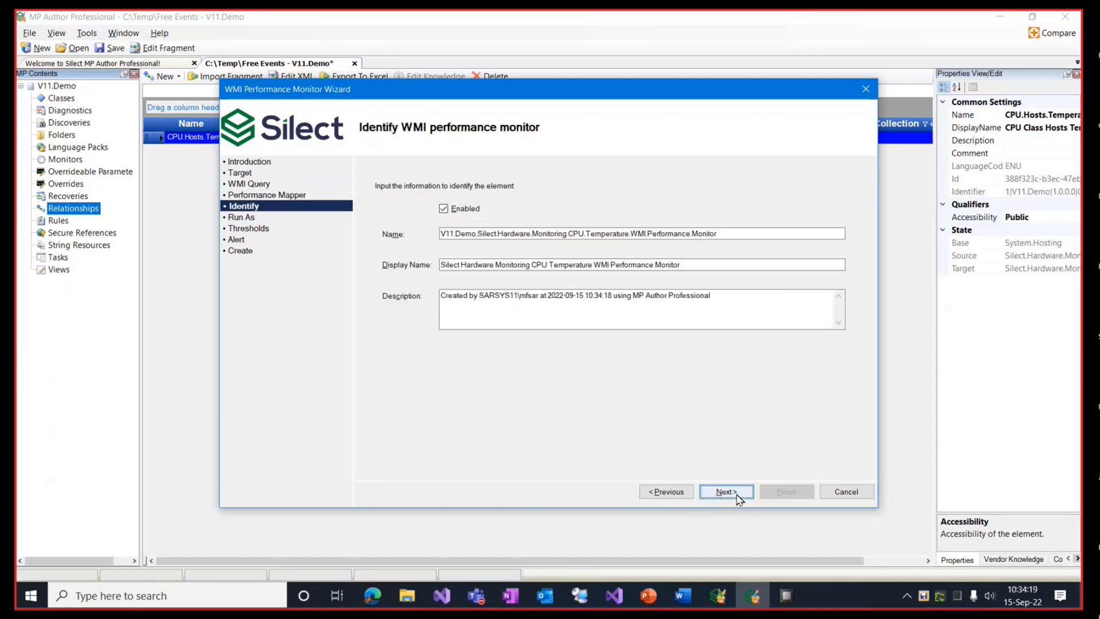
Step: Make the monitor 2-State with a Simple condition, threshold 70, and enable alert generation
{"action": "left_click", "coordinate": [738, 496]}
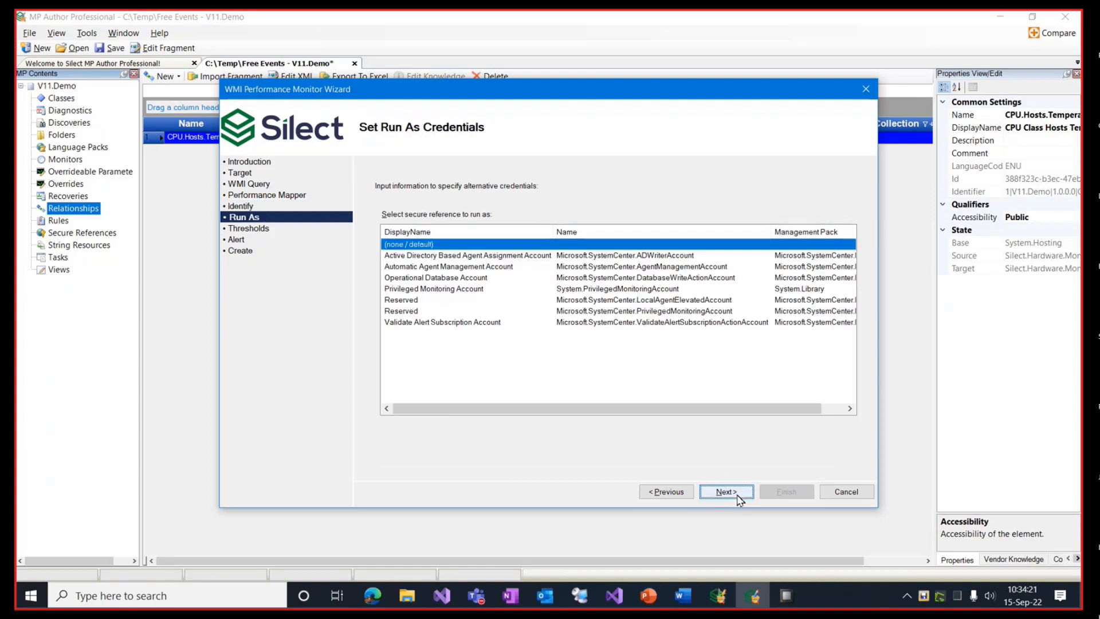
{"action": "left_click", "coordinate": [738, 496]}
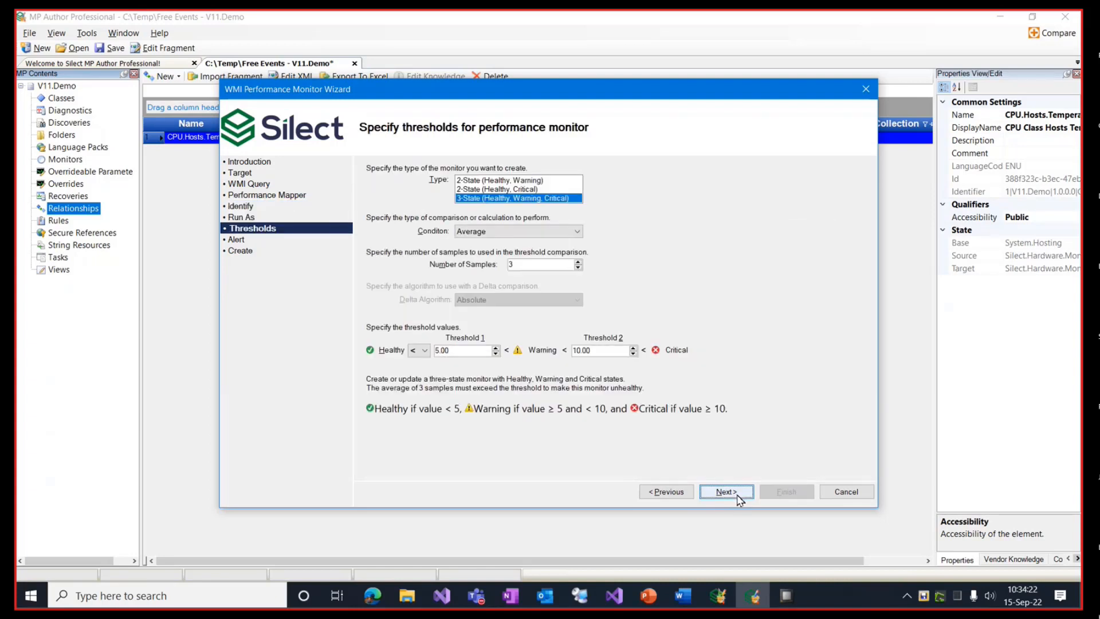
{"action": "left_click", "coordinate": [515, 189]}
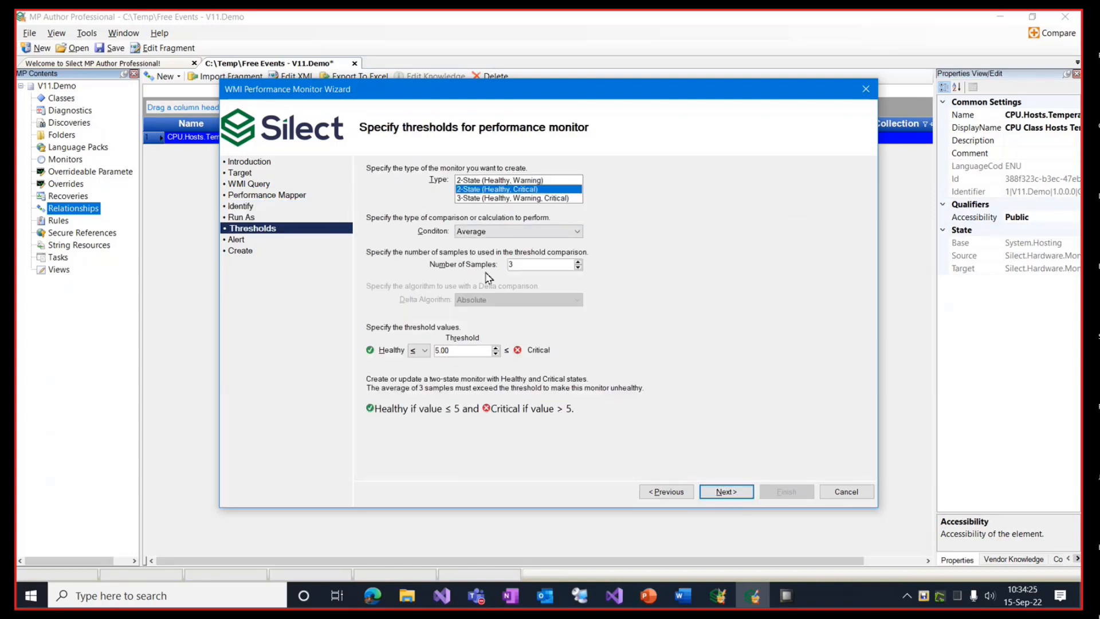
{"action": "left_click", "coordinate": [559, 232]}
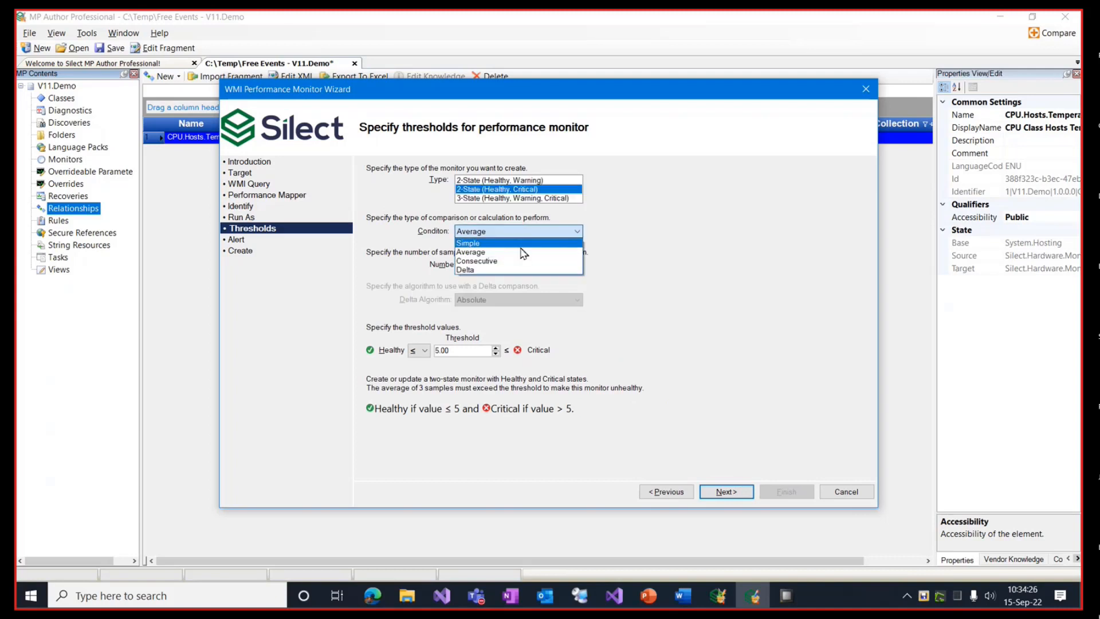
{"action": "left_click", "coordinate": [475, 244]}
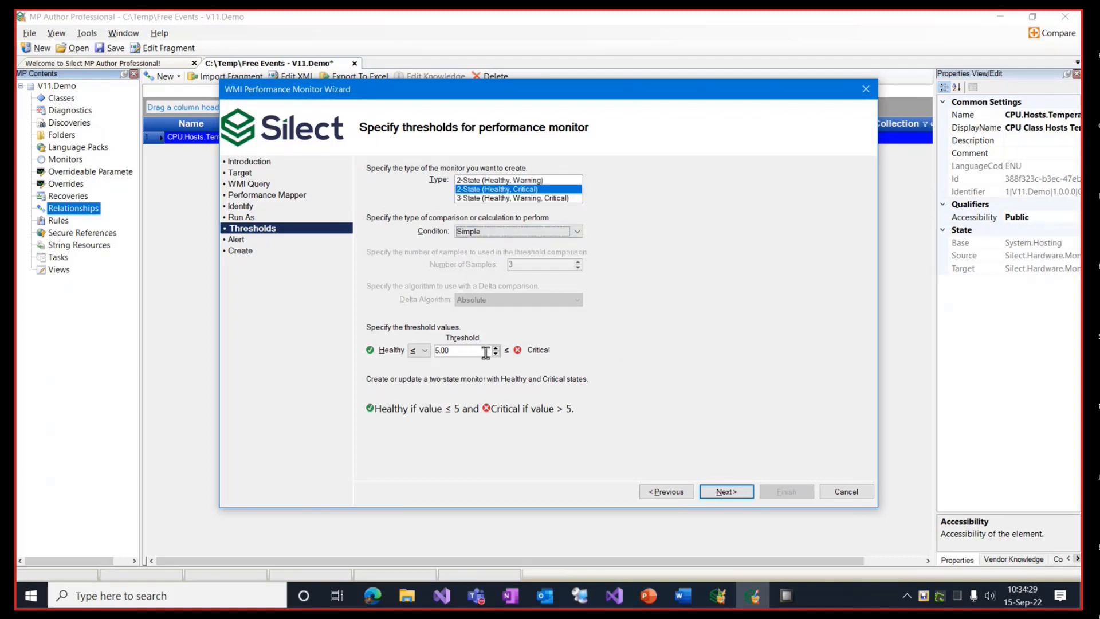
{"action": "double_click", "coordinate": [458, 351]}
{"action": "type", "text": "70"}
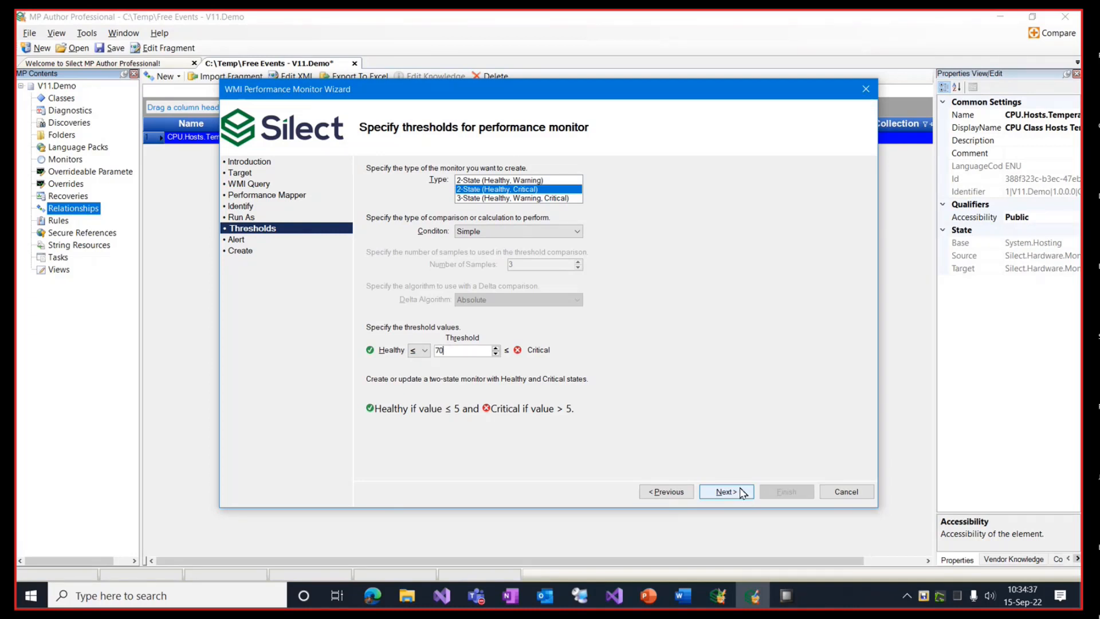
{"action": "key", "text": "Tab"}
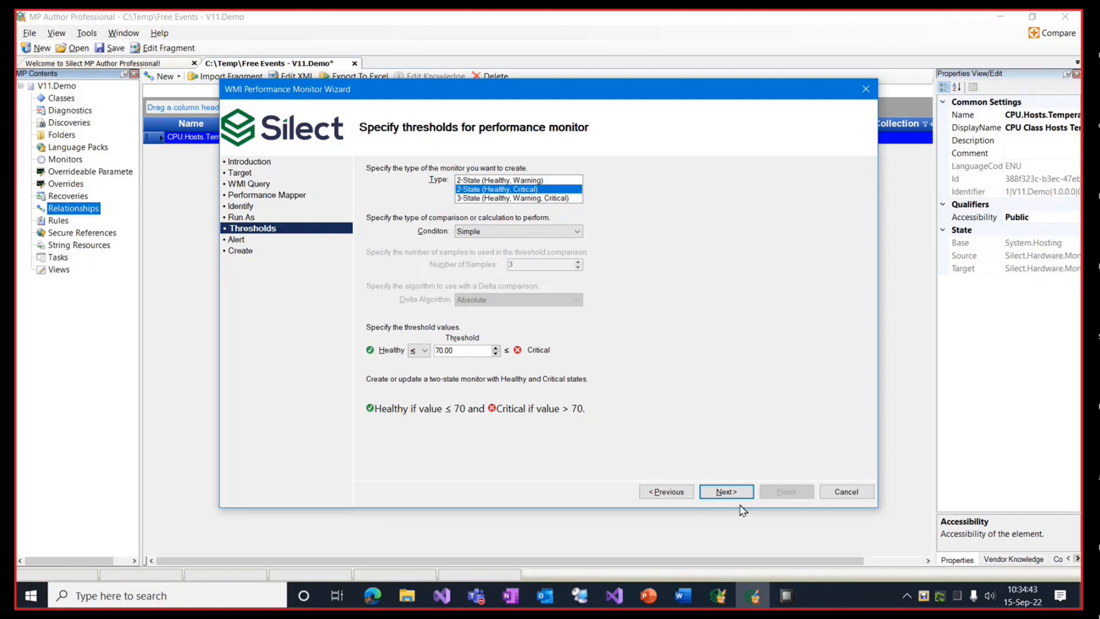
{"action": "left_click", "coordinate": [726, 491]}
{"action": "left_click", "coordinate": [381, 194]}
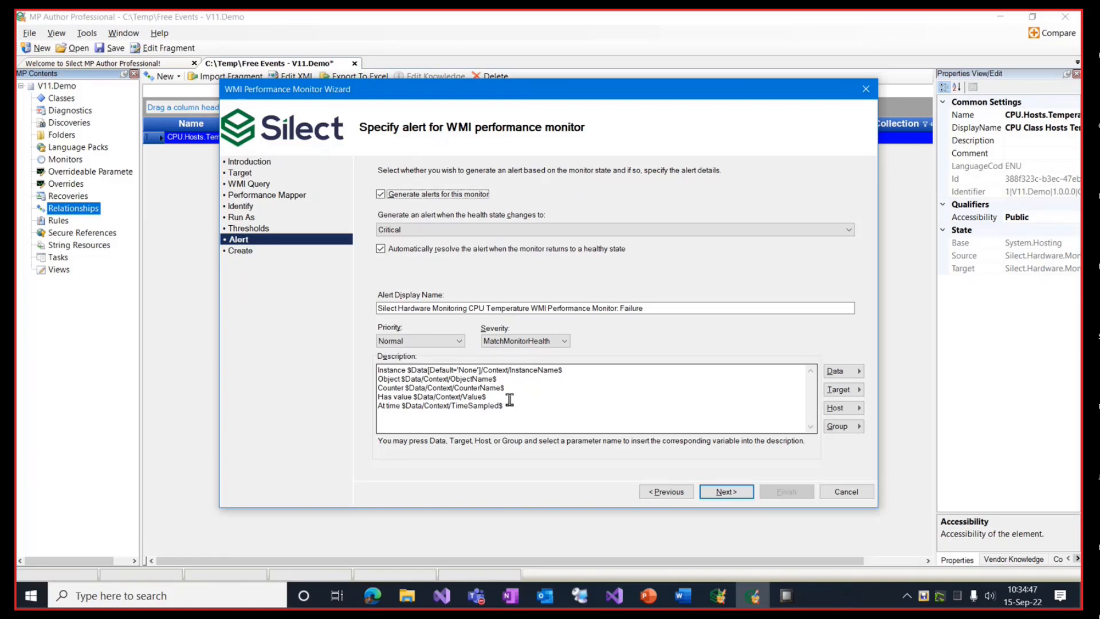
Step: Finish the CPU Temperature WMI performance monitor wizard and save V11.Demo
{"action": "left_click", "coordinate": [744, 493]}
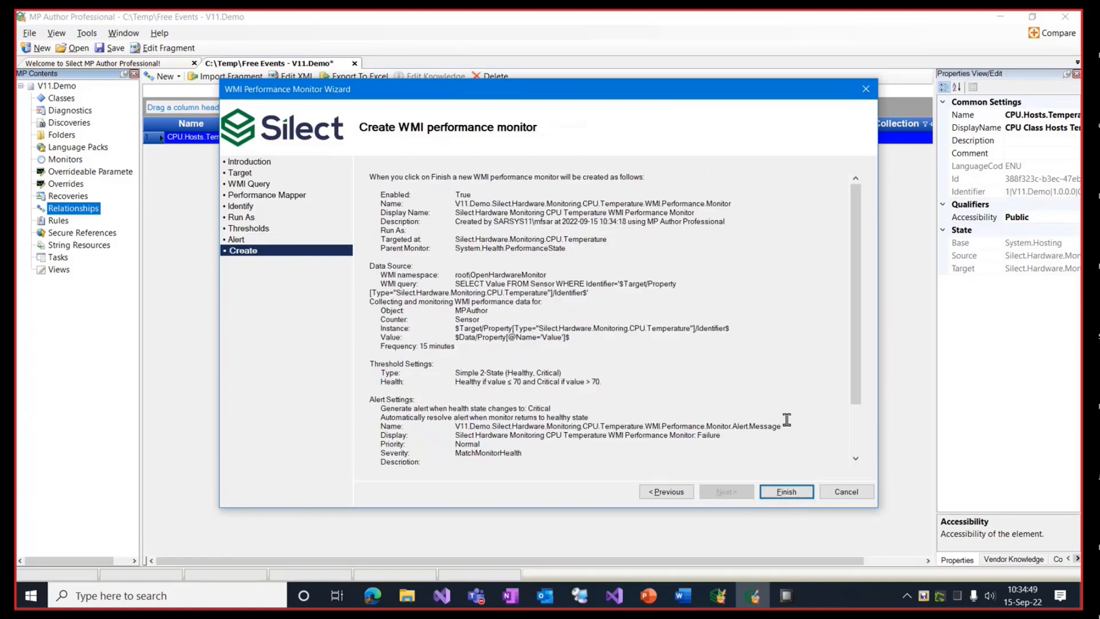
{"action": "left_click", "coordinate": [786, 491]}
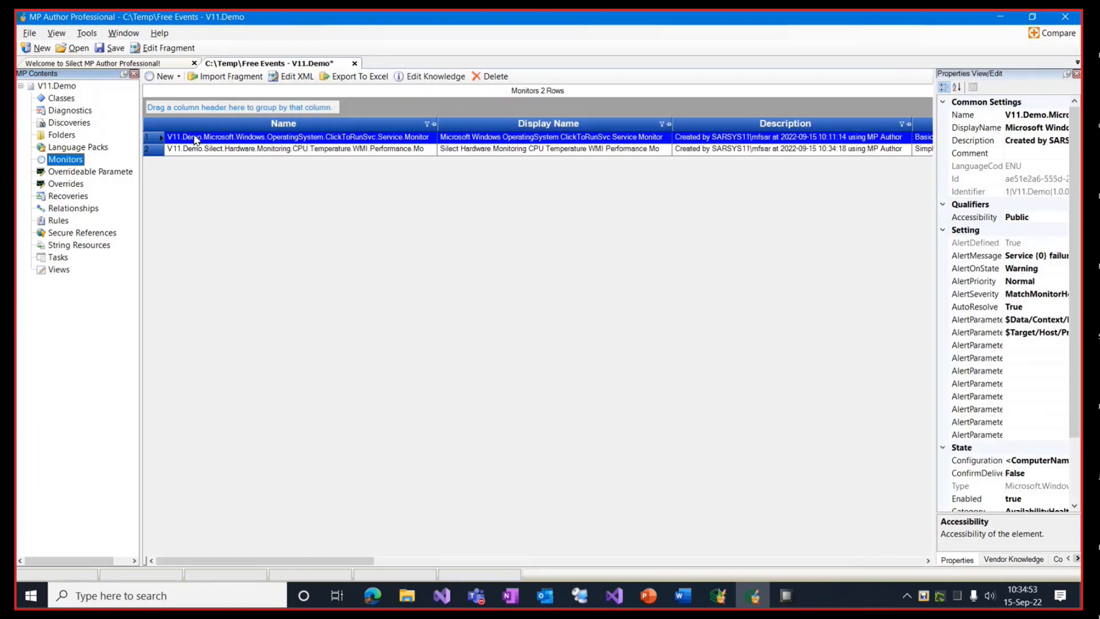
{"action": "left_click", "coordinate": [111, 47]}
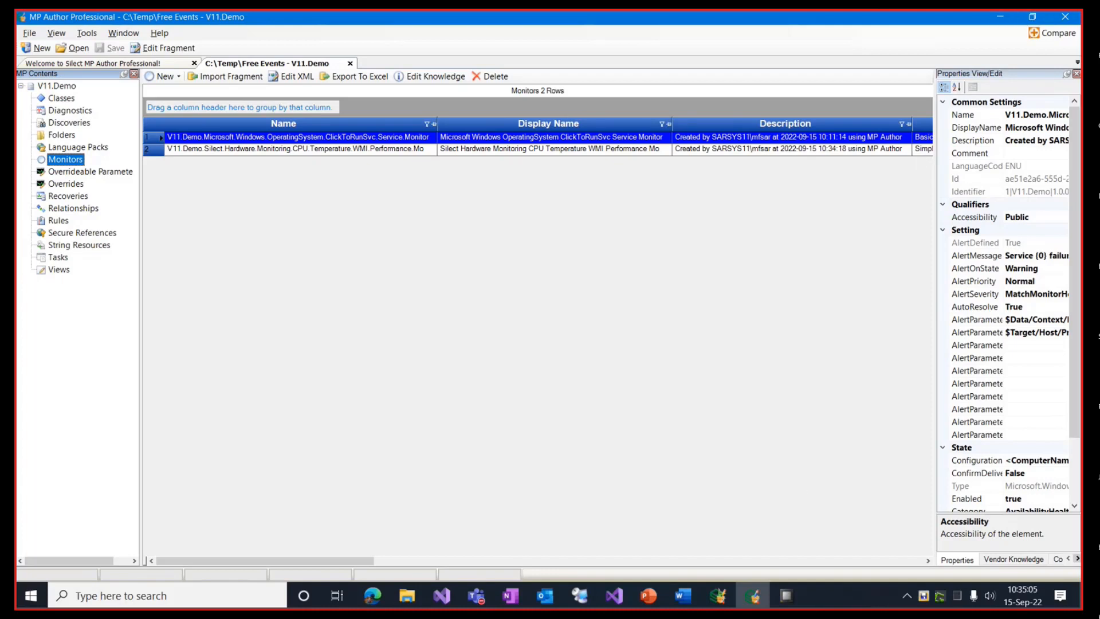
{"action": "key", "text": "alt+Tab"}
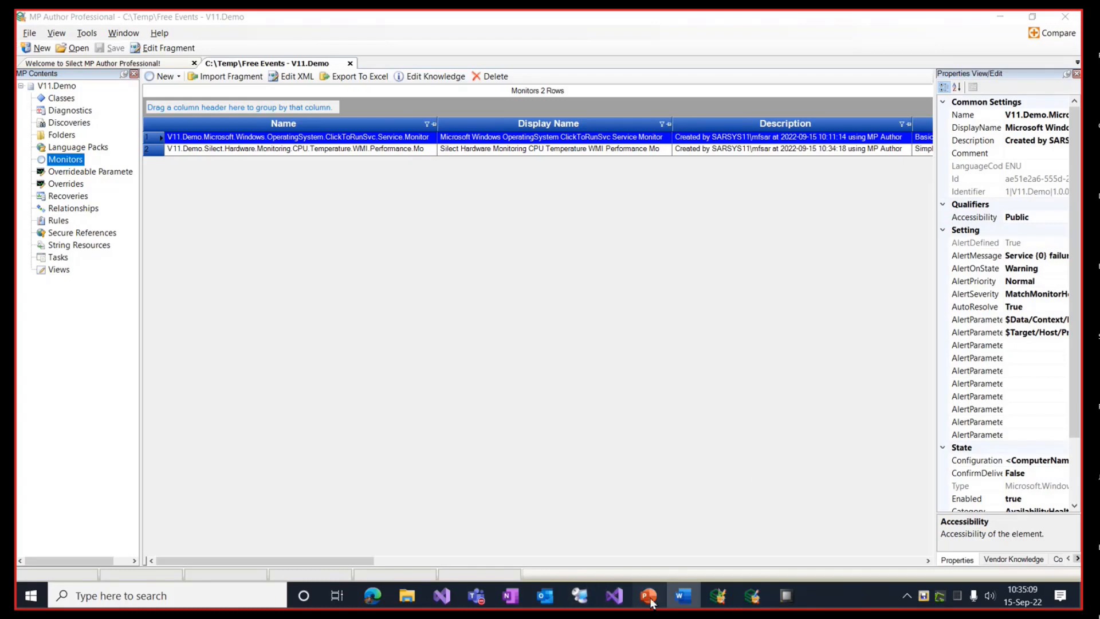
Step: Run the slide show from the SCOM Explorer slide, swapping presenter view for full-screen display
{"action": "left_click", "coordinate": [651, 599]}
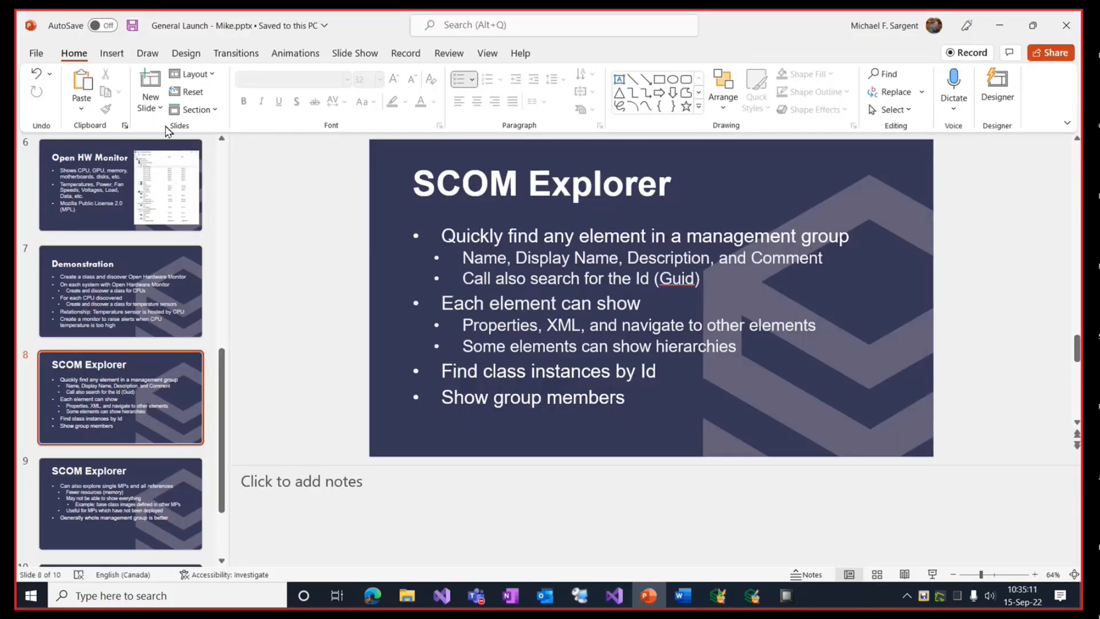
{"action": "left_click", "coordinate": [367, 56]}
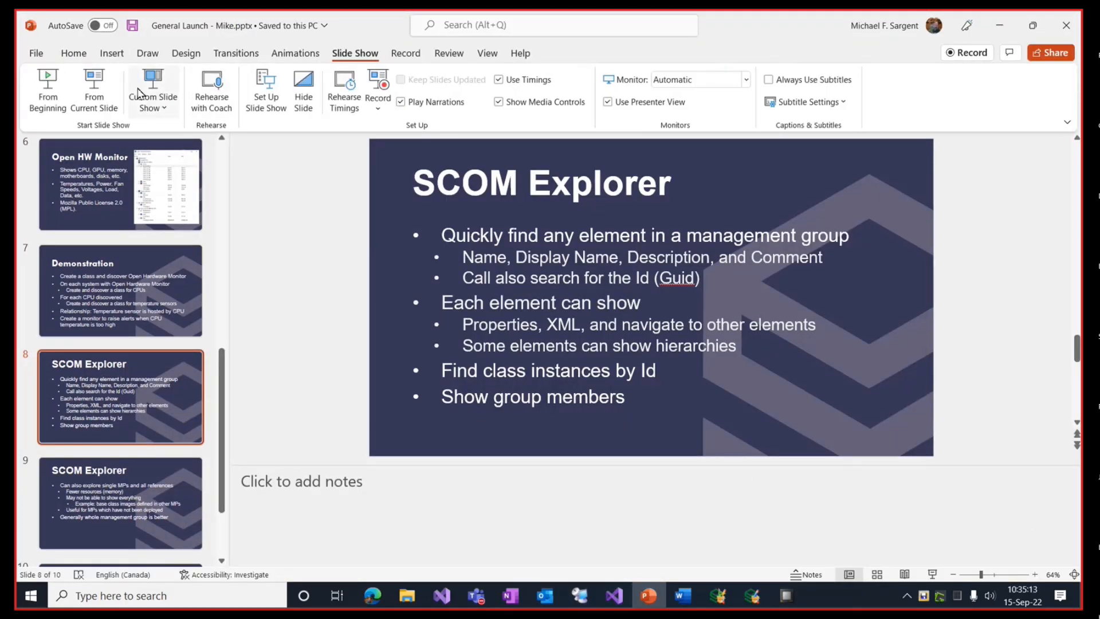
{"action": "left_click", "coordinate": [97, 86]}
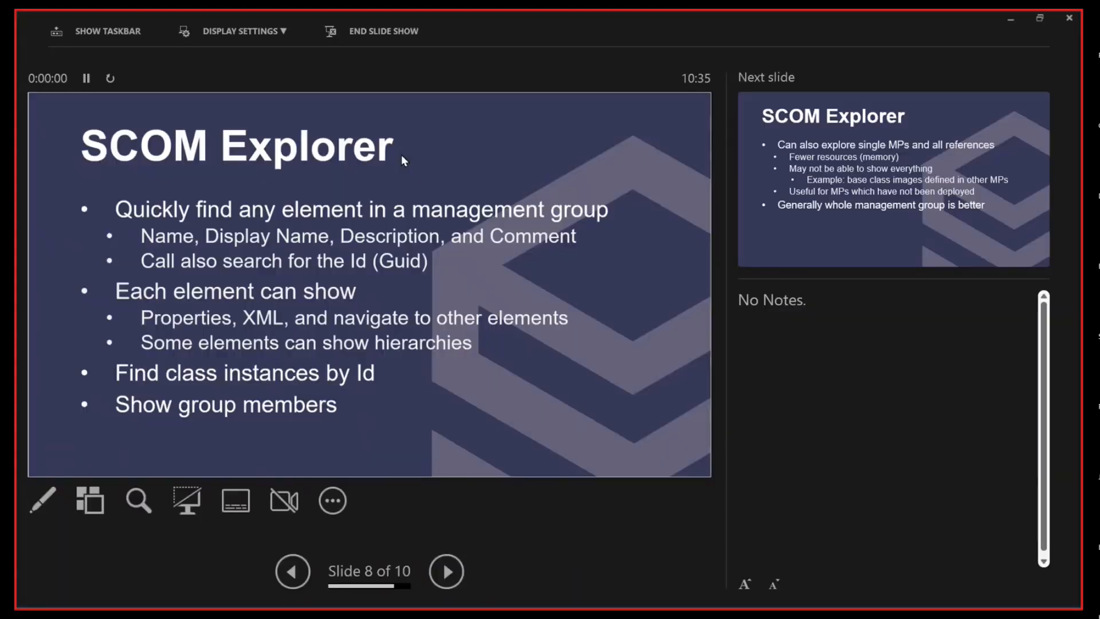
{"action": "left_click", "coordinate": [252, 32]}
{"action": "left_click", "coordinate": [254, 61]}
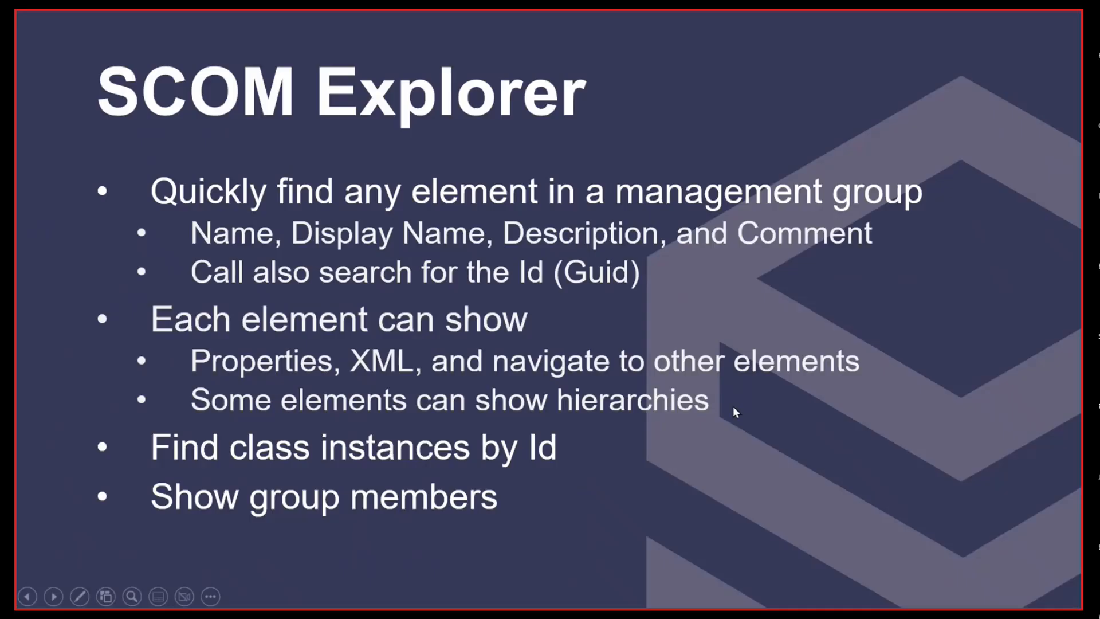